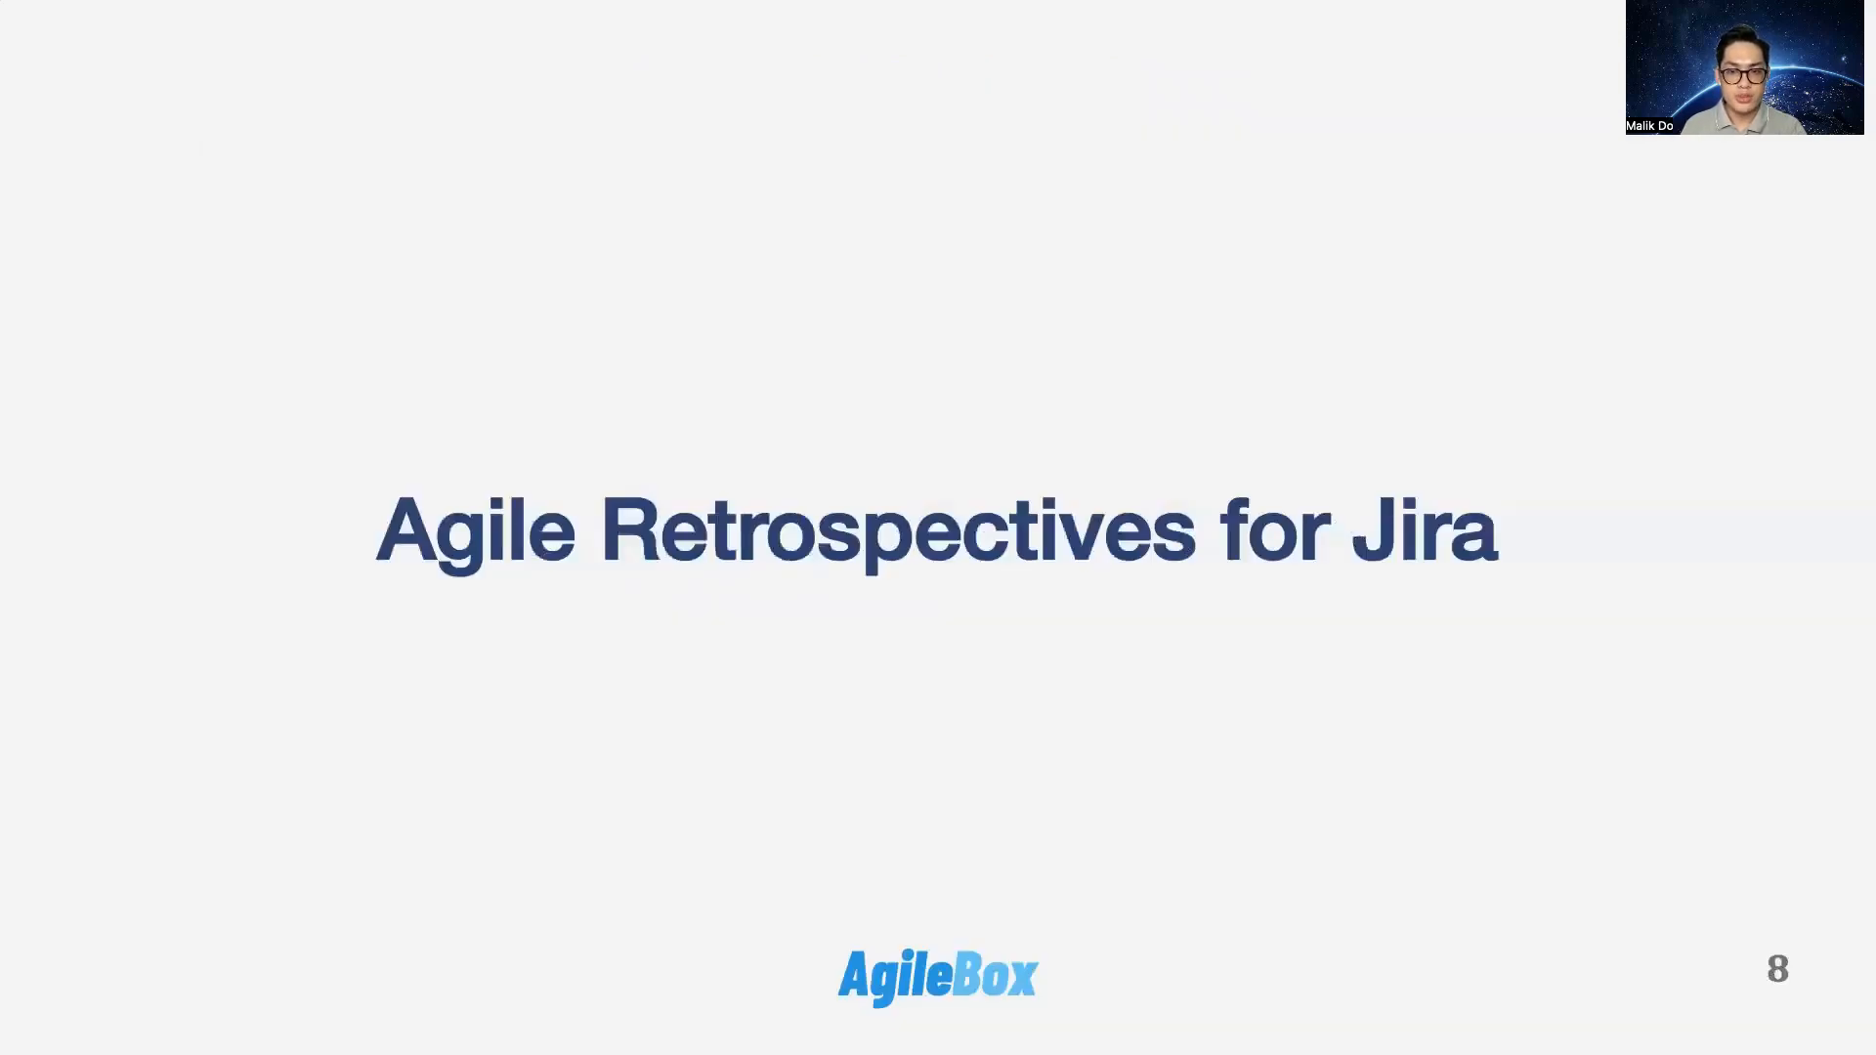
key("Right")
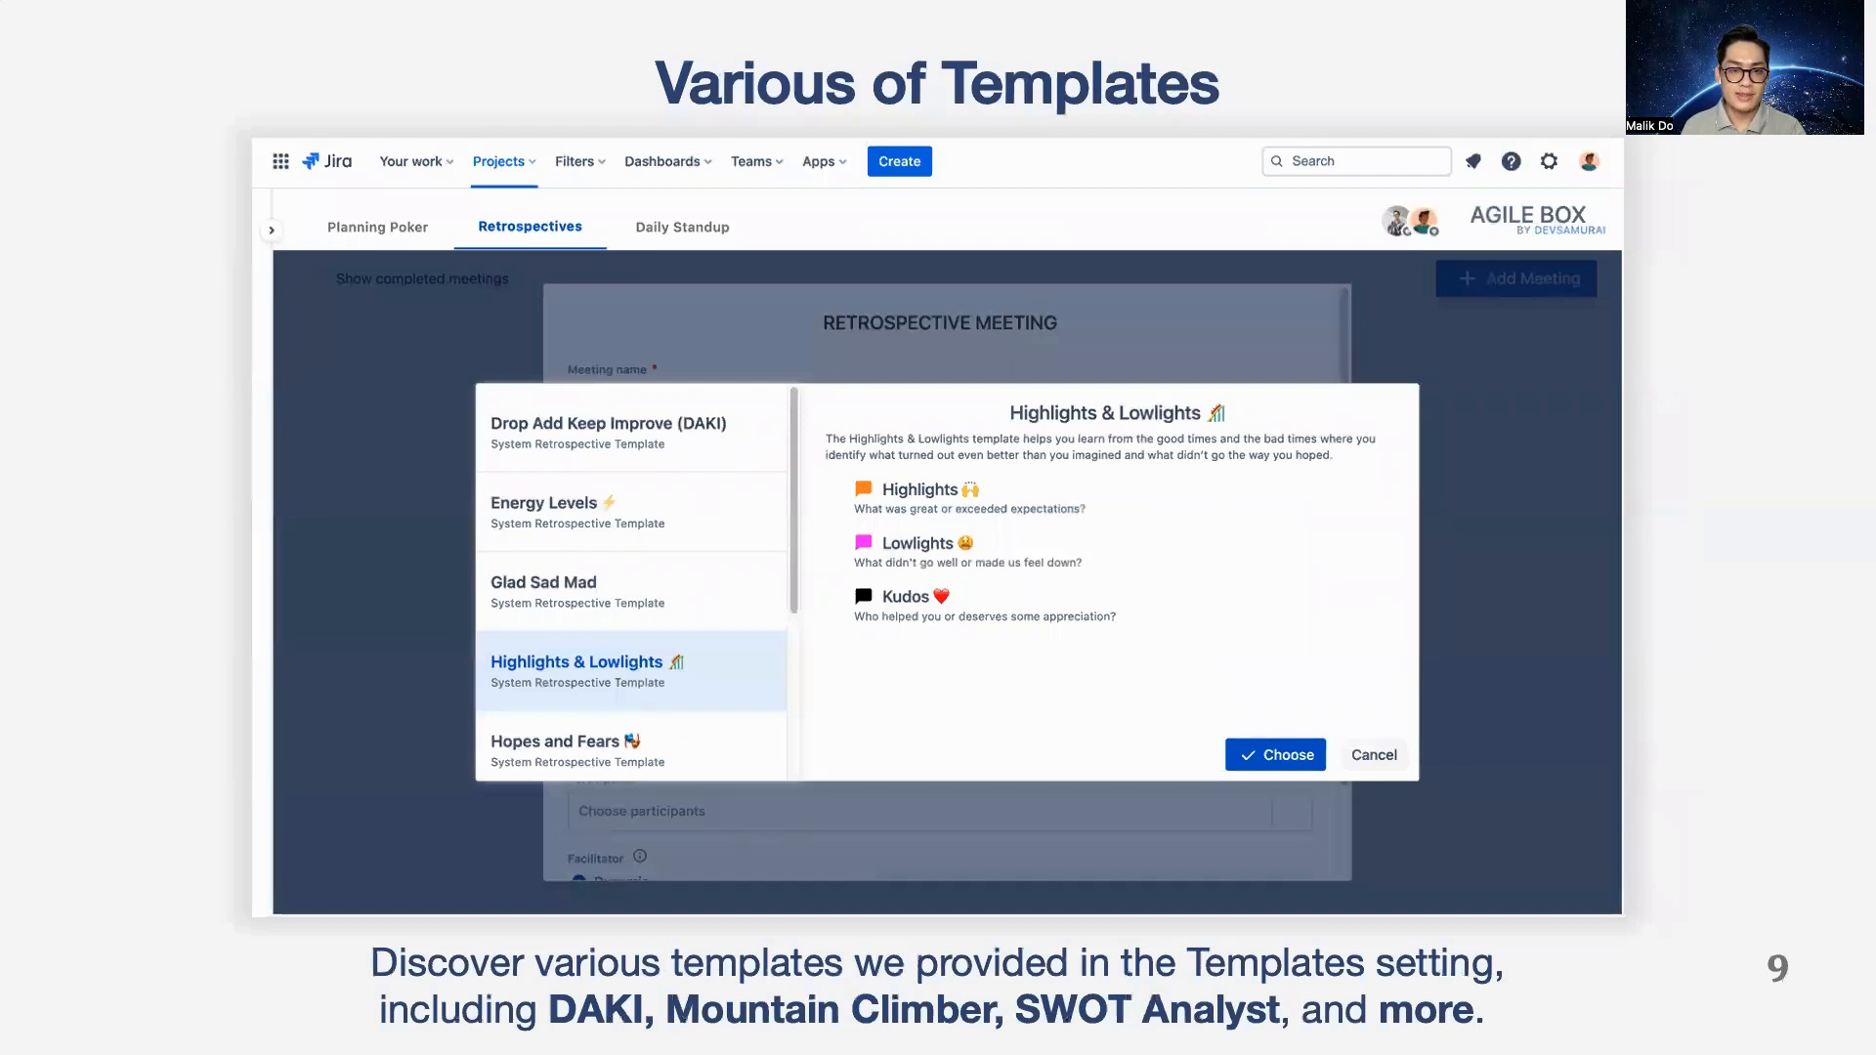
key("Right")
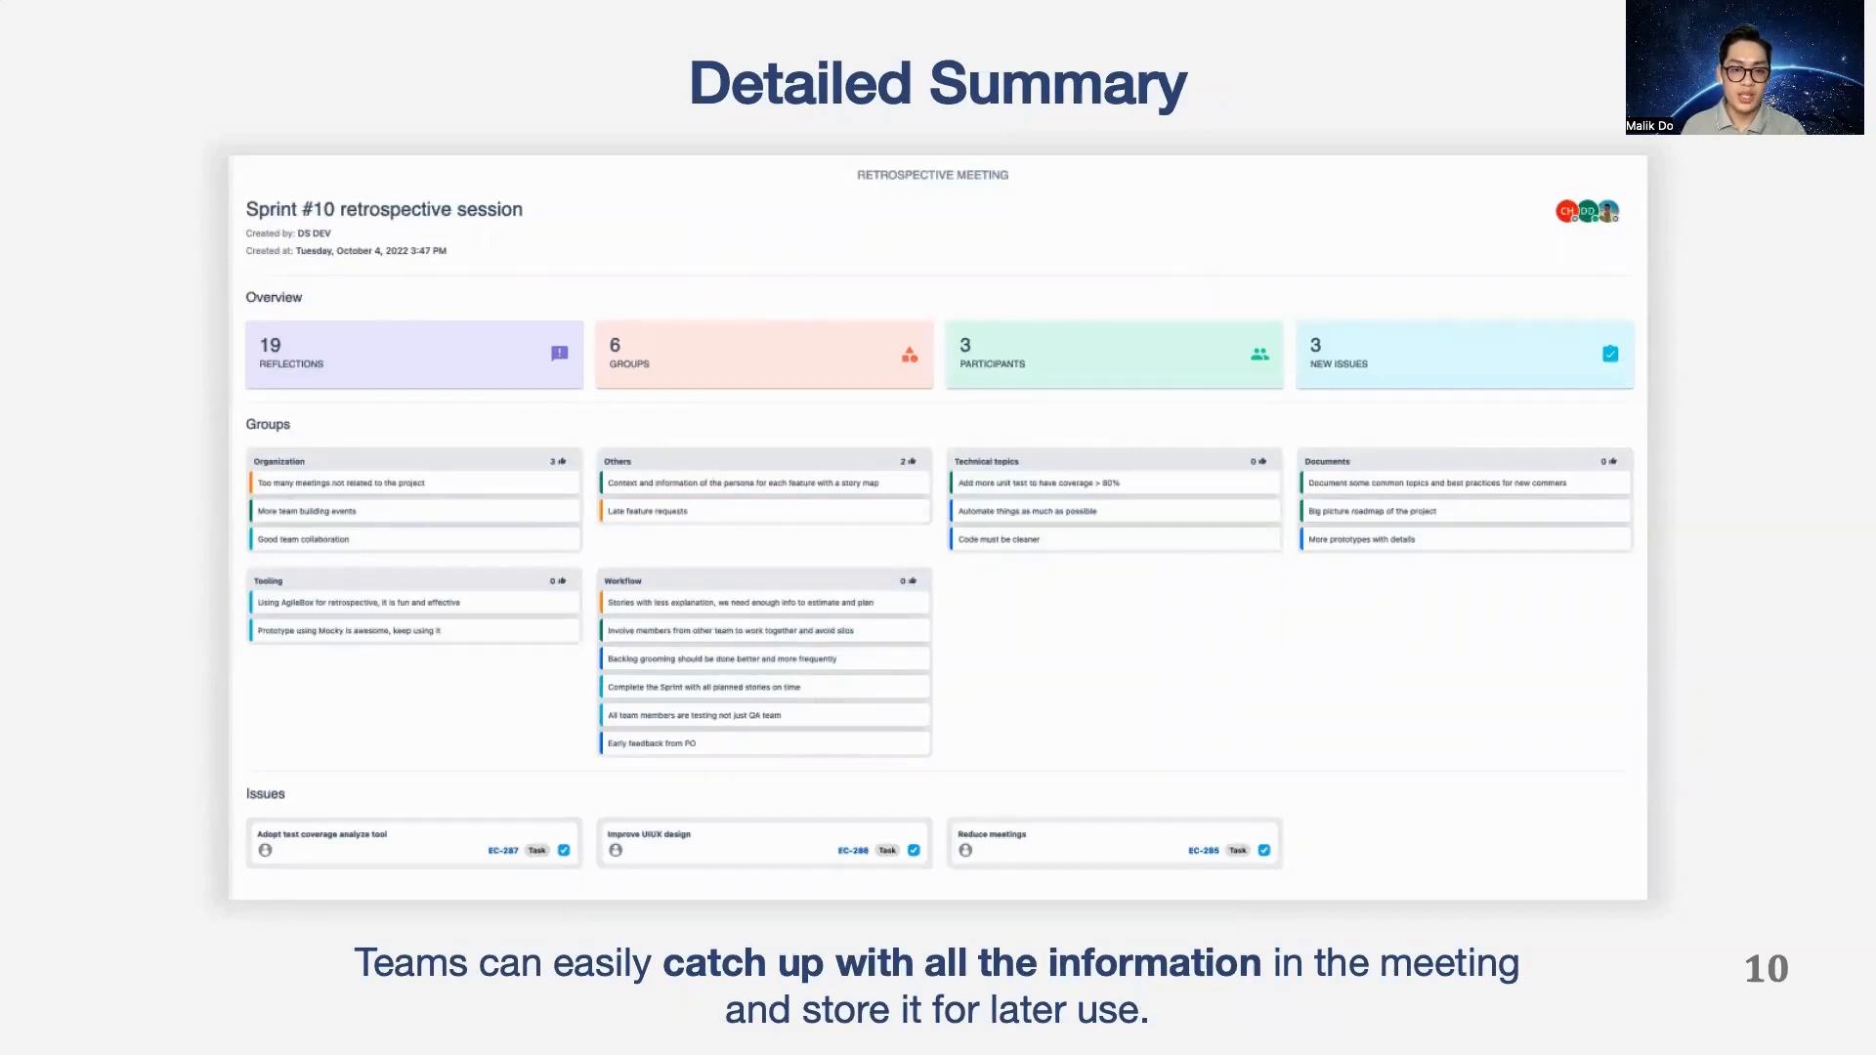
key("Right")
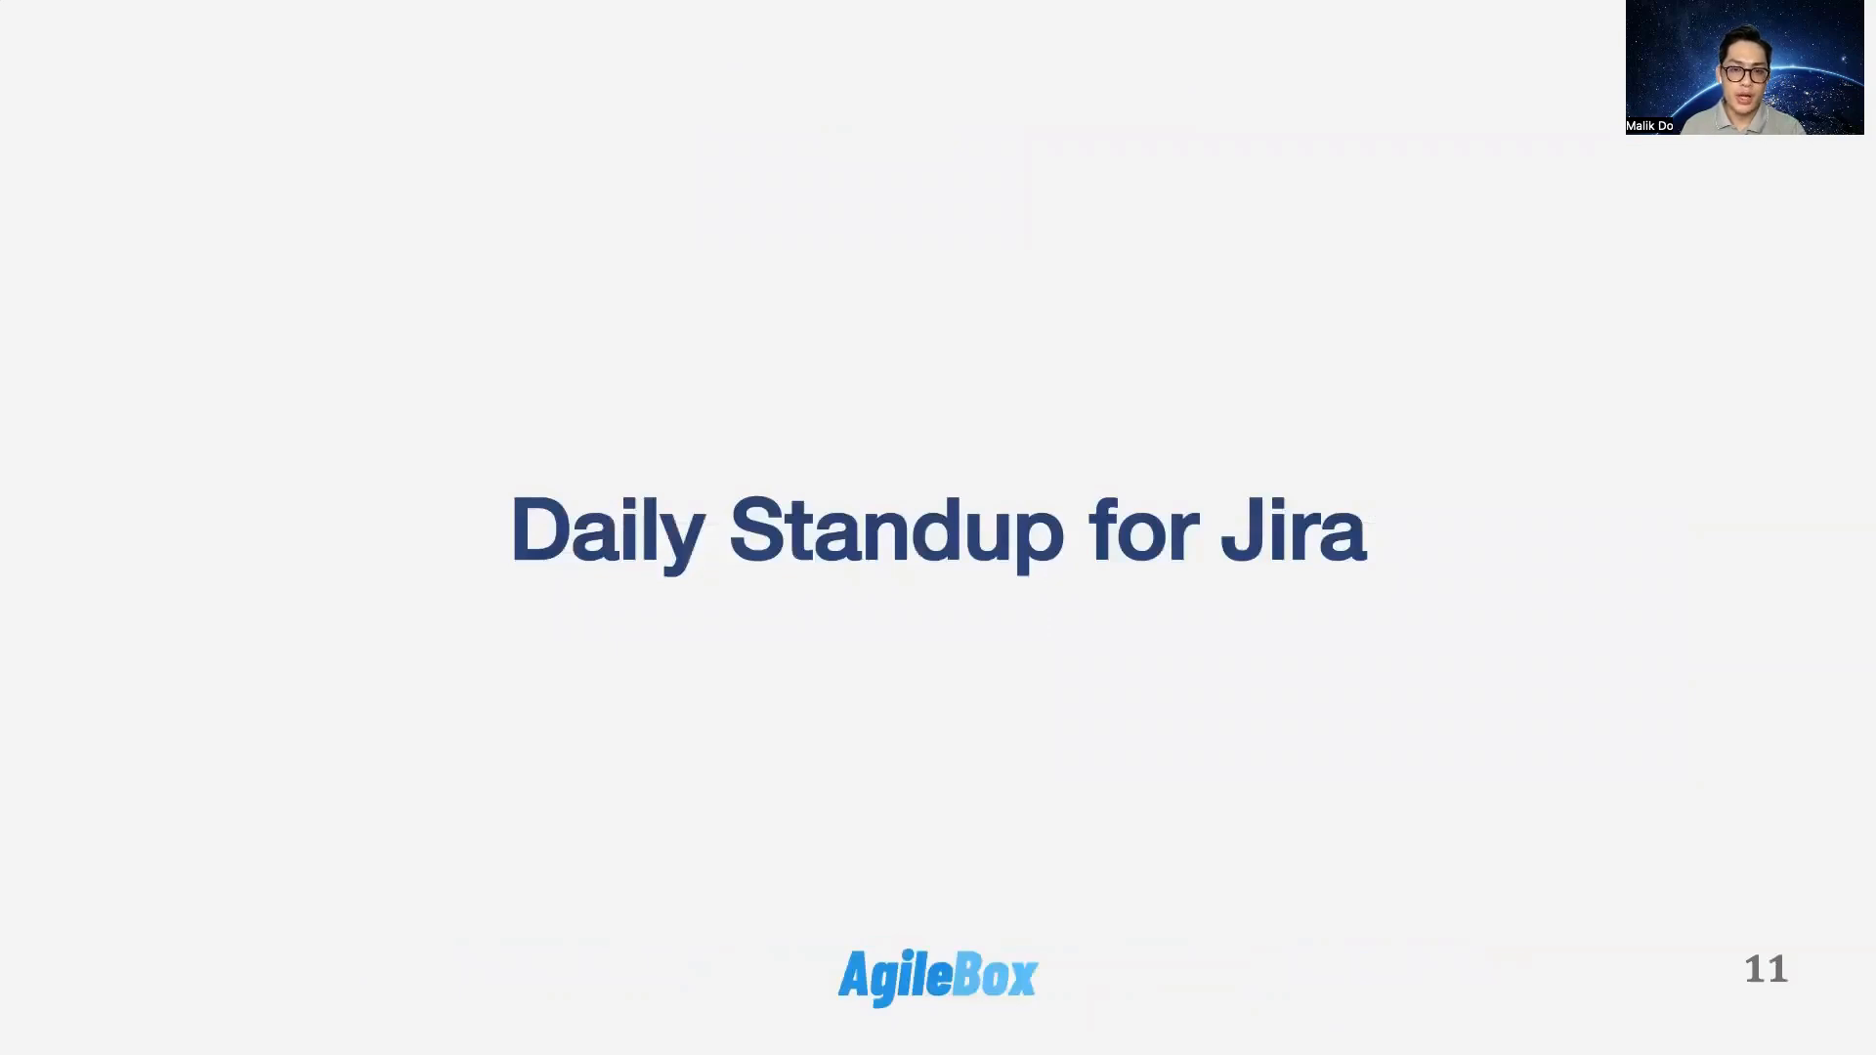
key("Right")
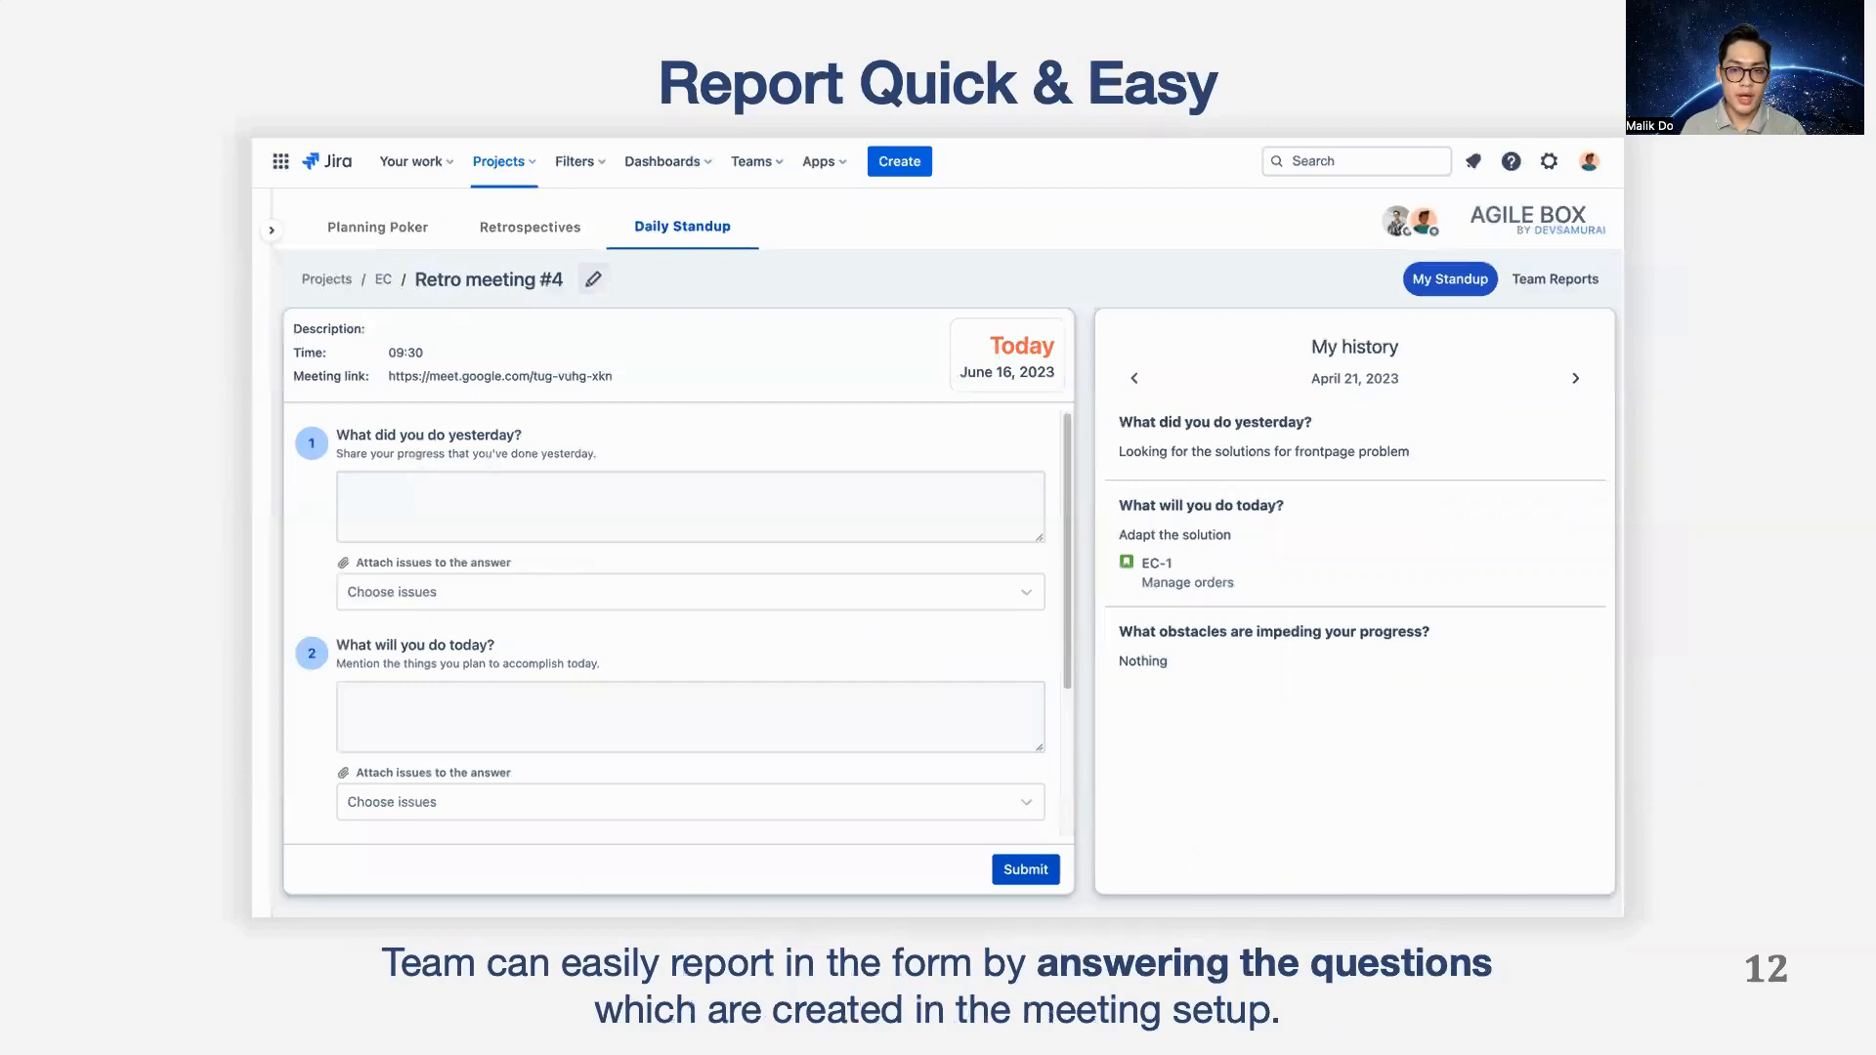
key("Right")
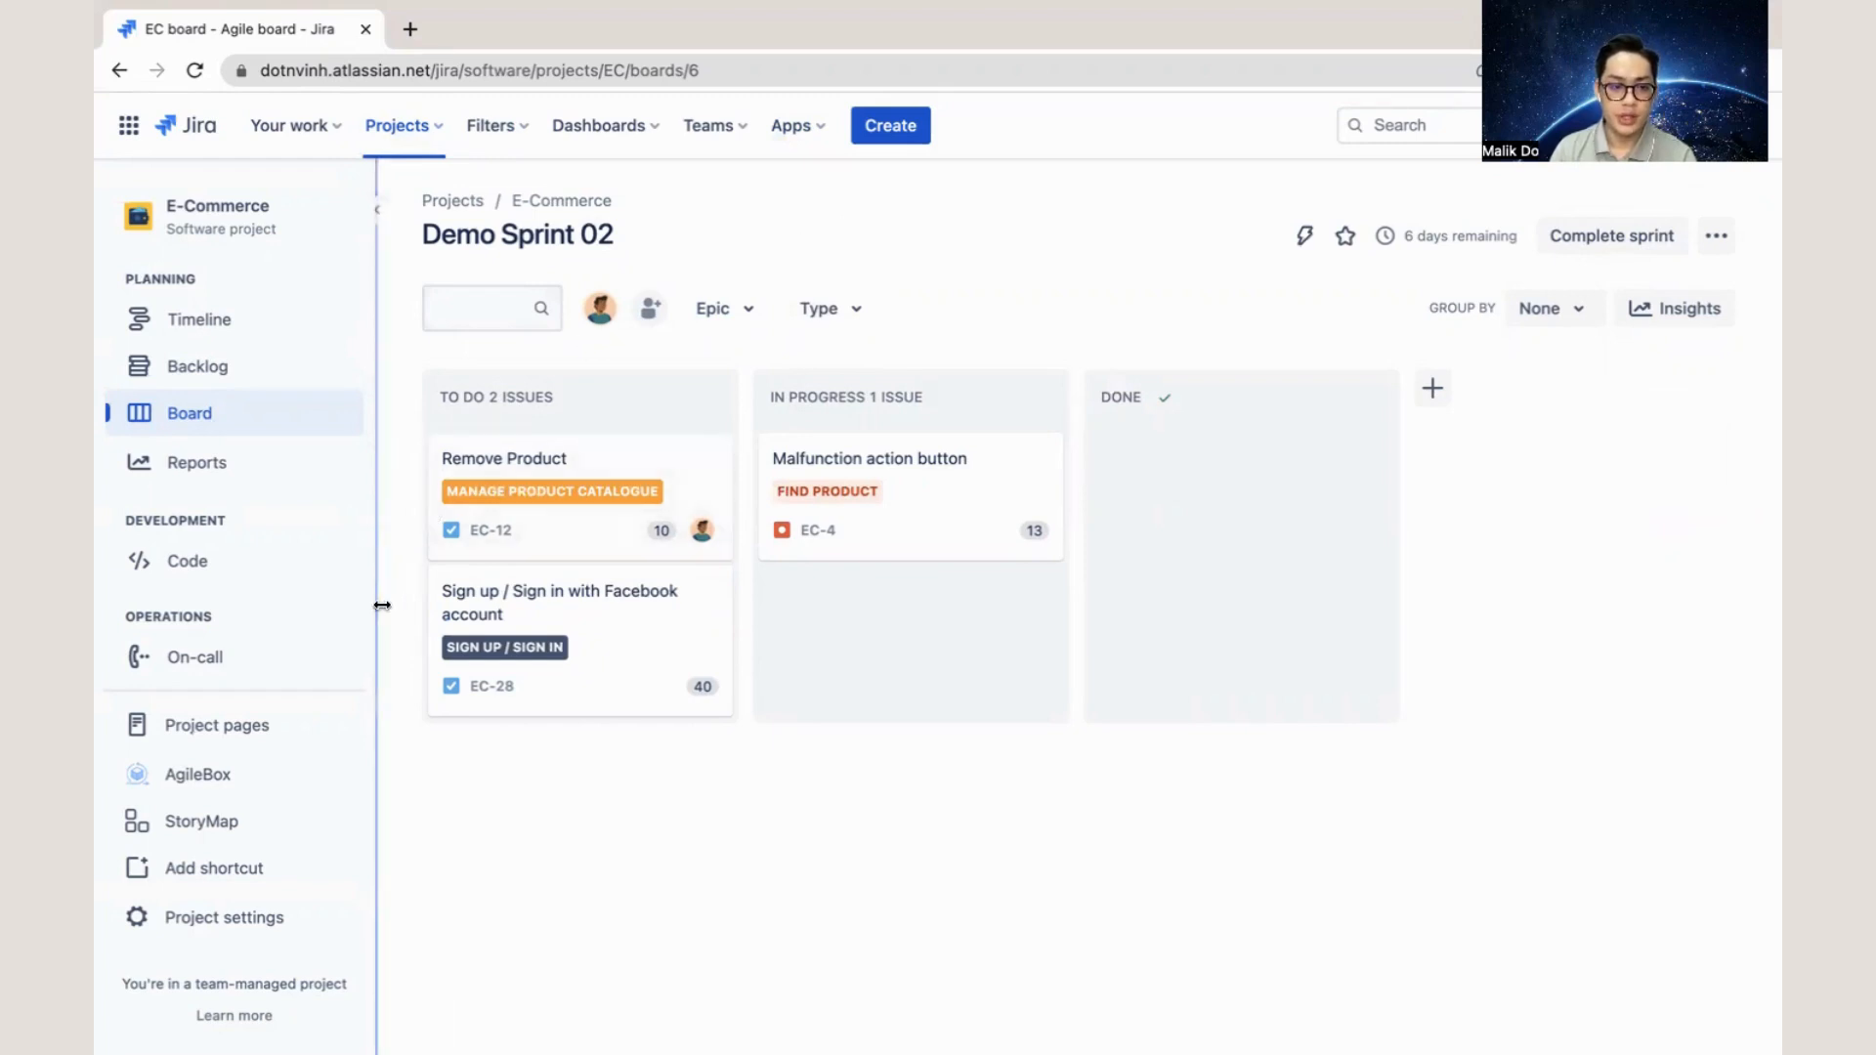
- Open AgileBox for the E-Commerce project, and view the app's global overview of projects and teams
left_click(326, 781)
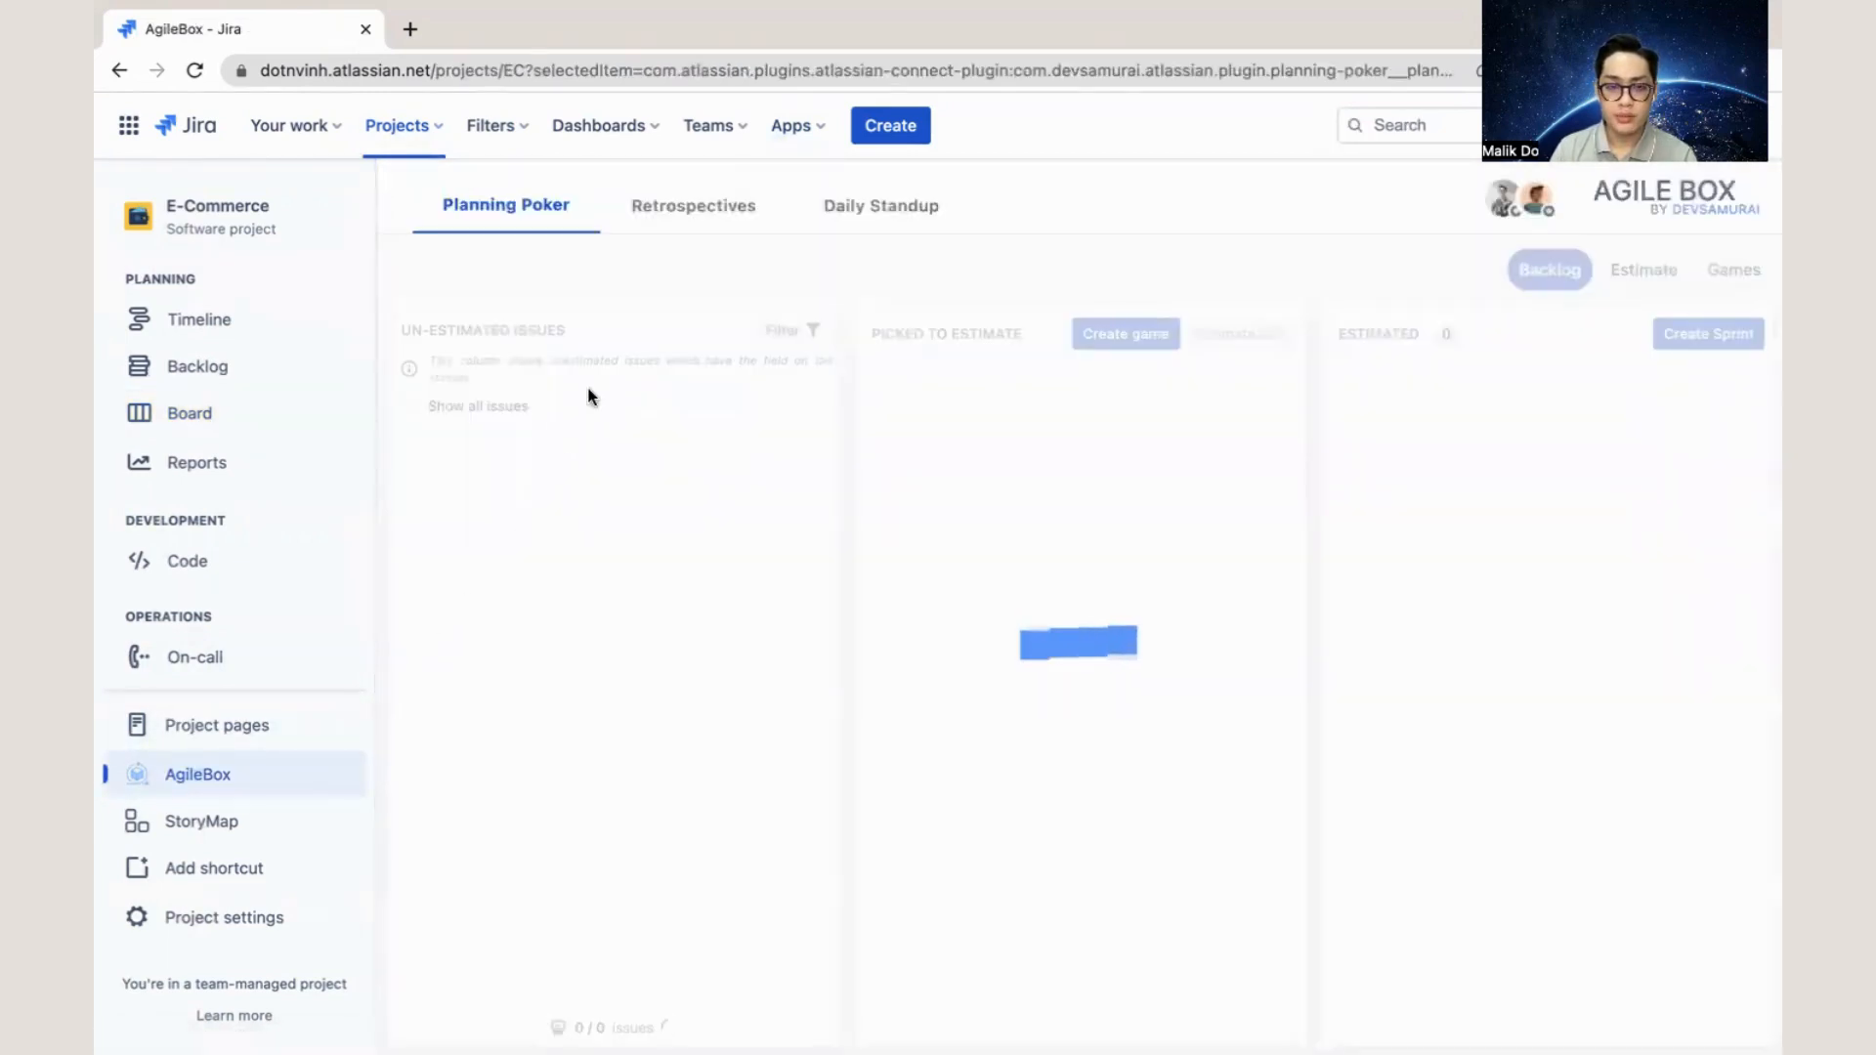
left_click(793, 125)
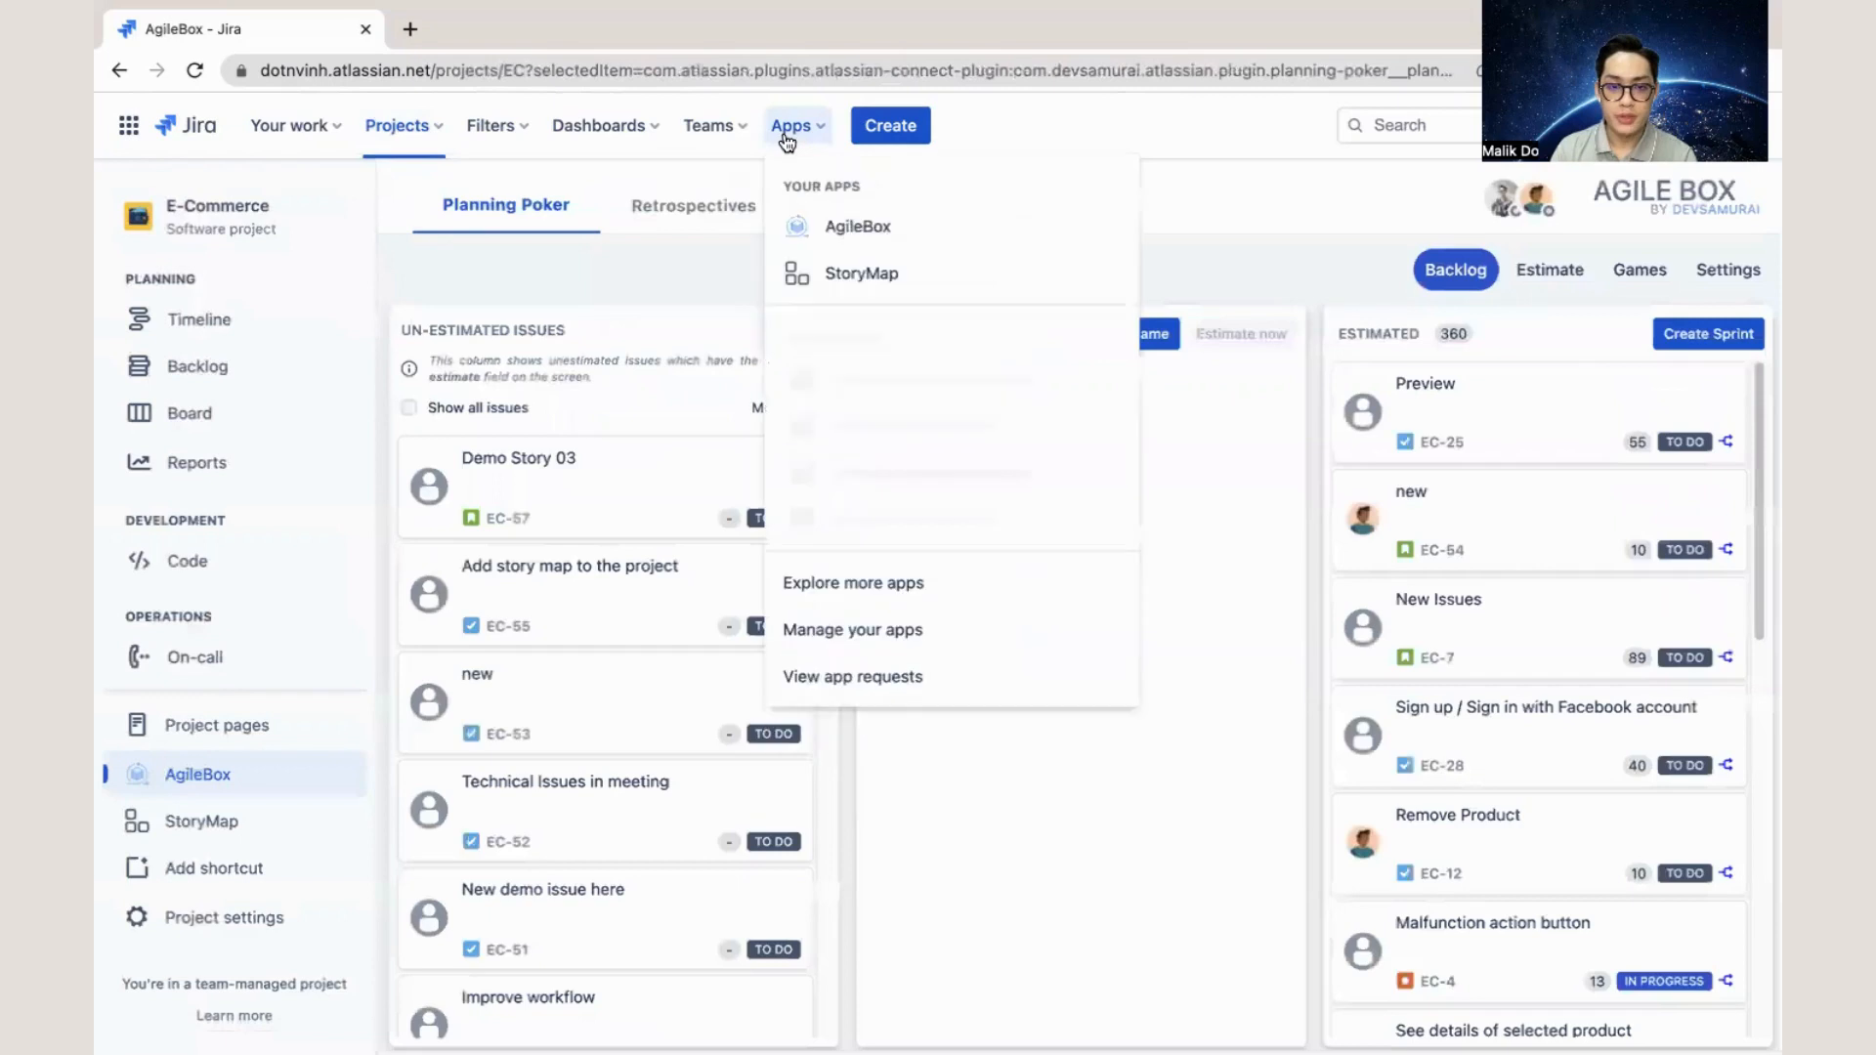
left_click(873, 227)
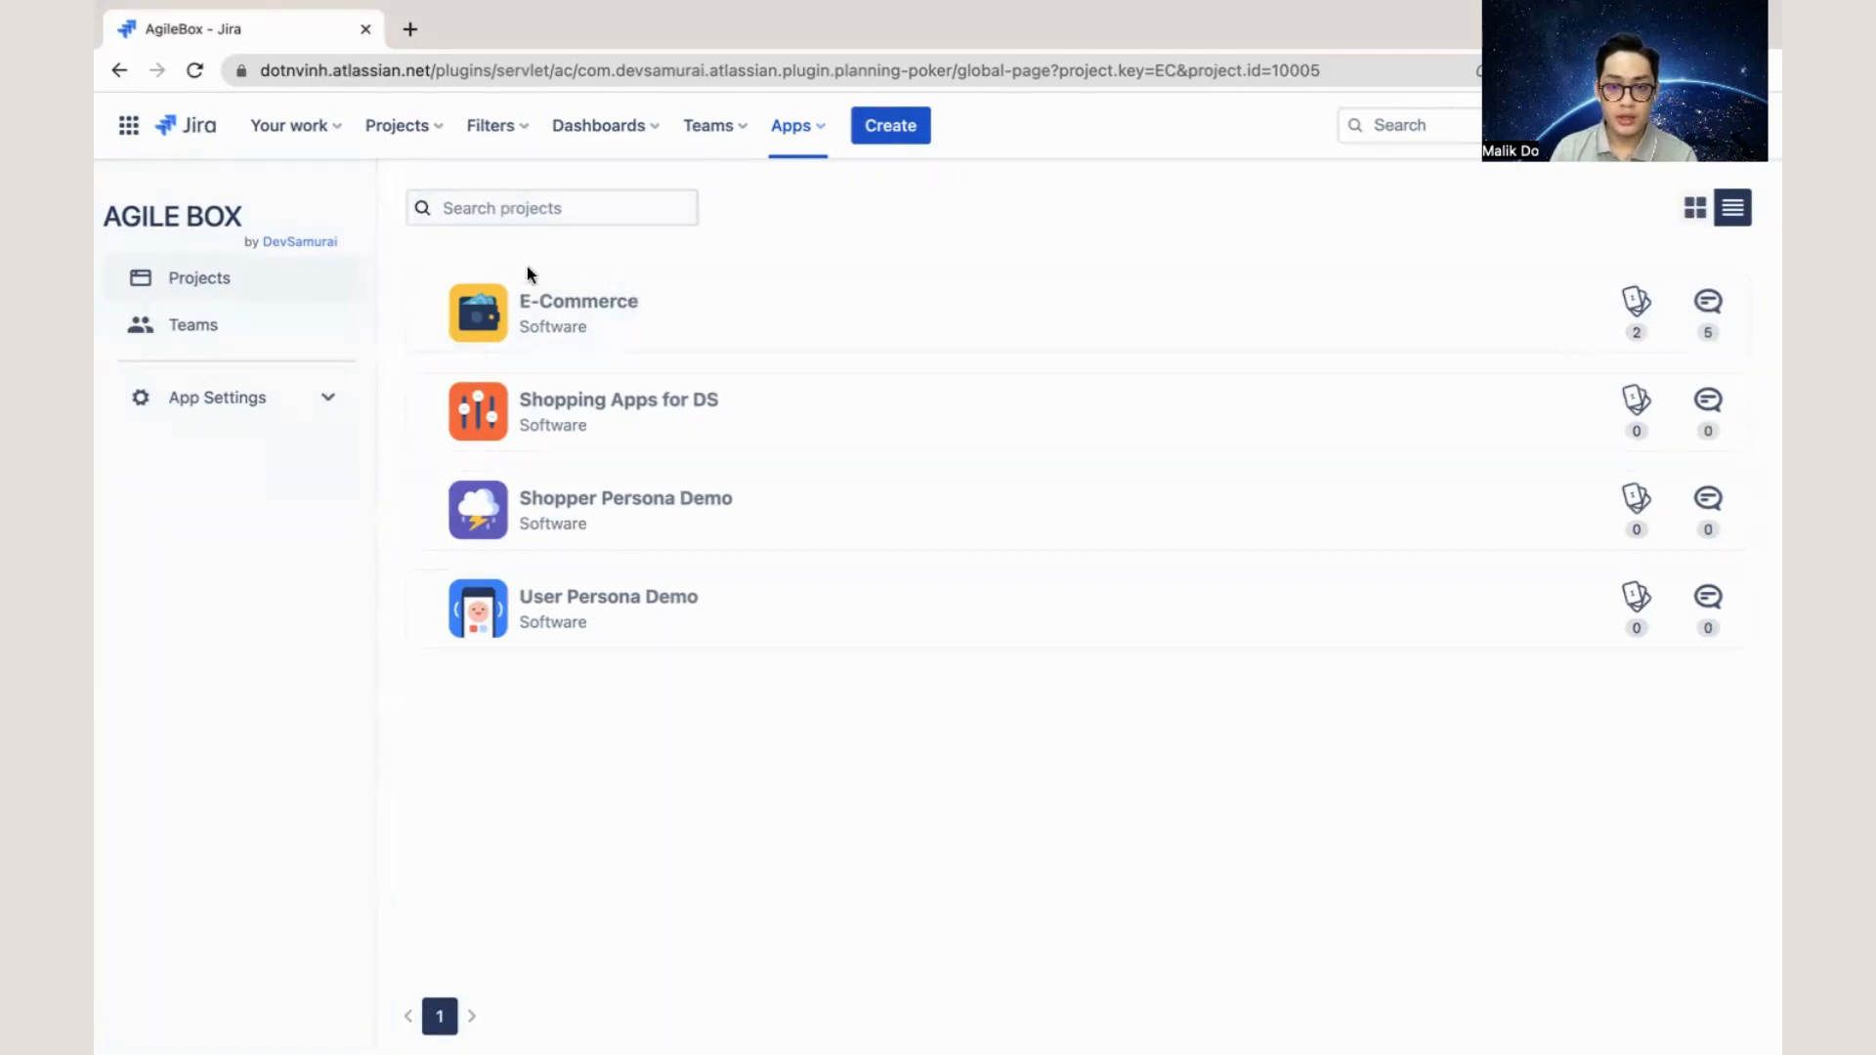
left_click(320, 335)
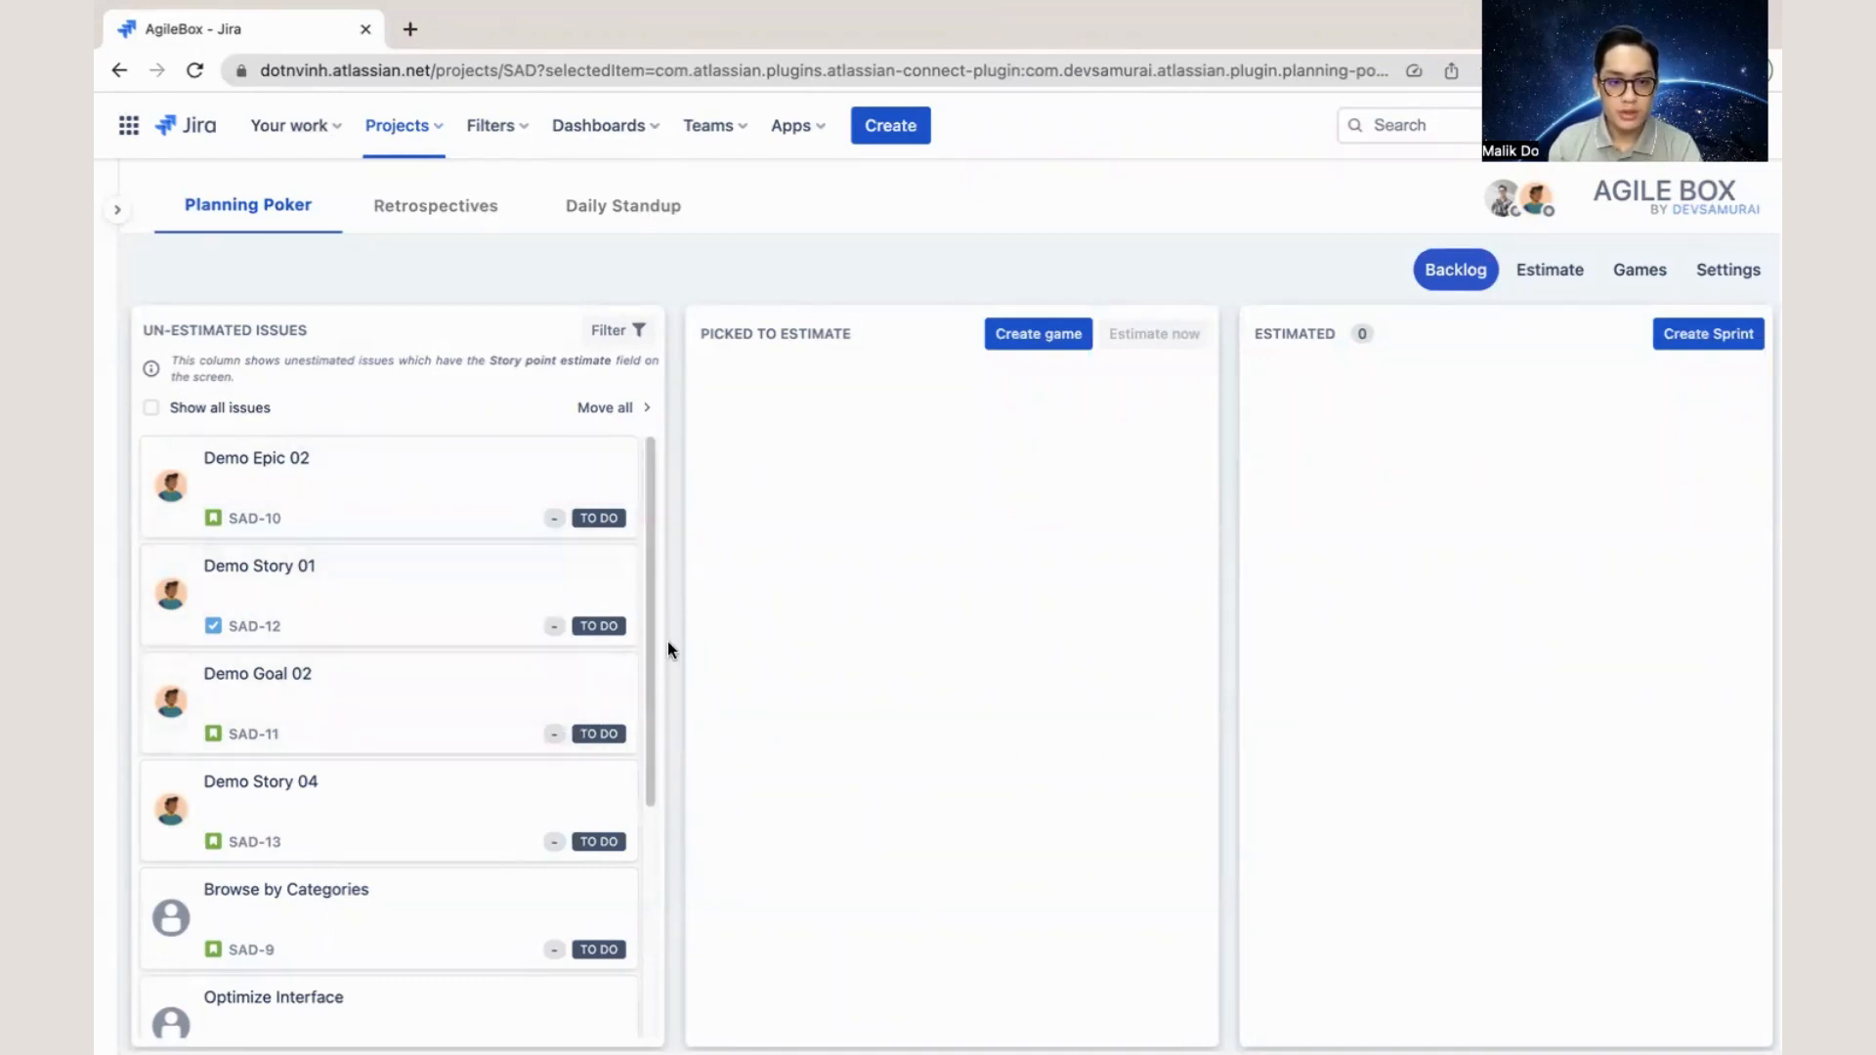
- Move Demo Epic 02, Demo Story 01 and Demo Goal 02 from the un-estimated issues to Picked to Estimate
left_click_drag(460, 498, 787, 564)
left_click_drag(572, 526, 879, 664)
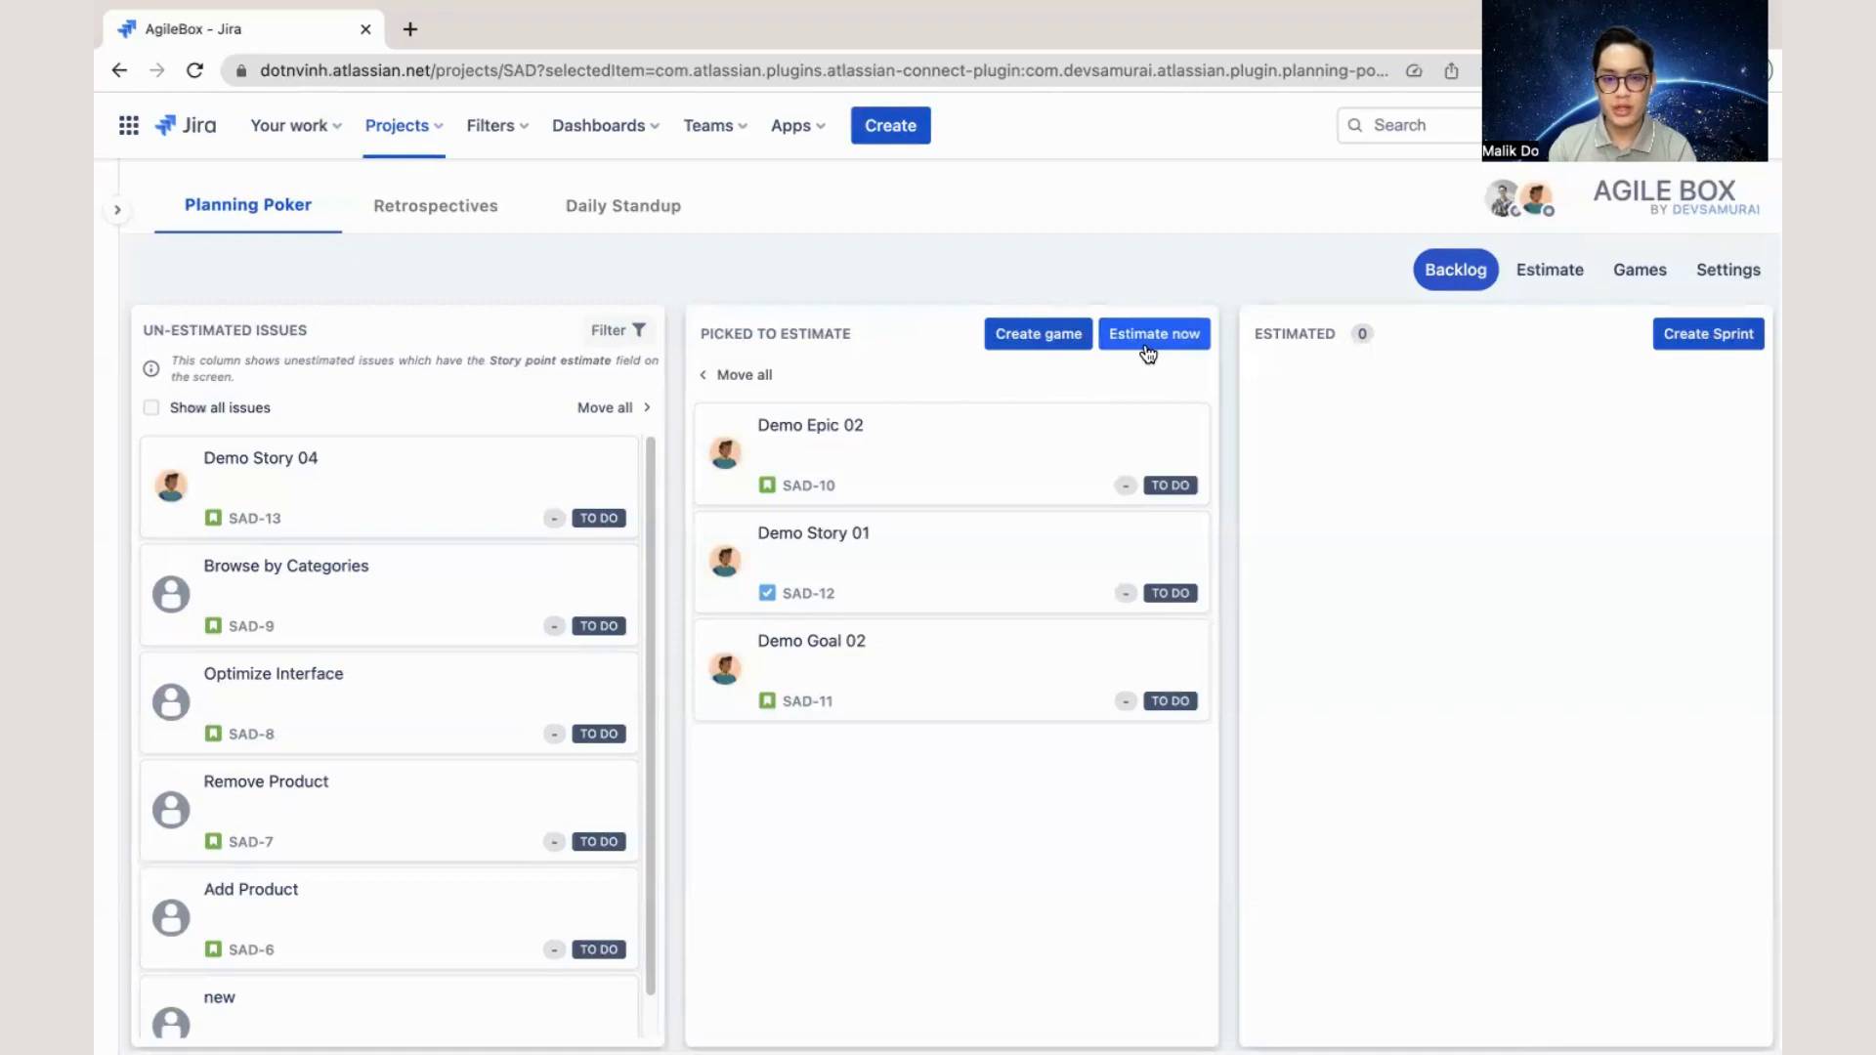
- Create a planning poker game named "Demo Game" for the three picked issues, using the Story point estimate field and the Fibonacci (0...89) deck
left_click(994, 337)
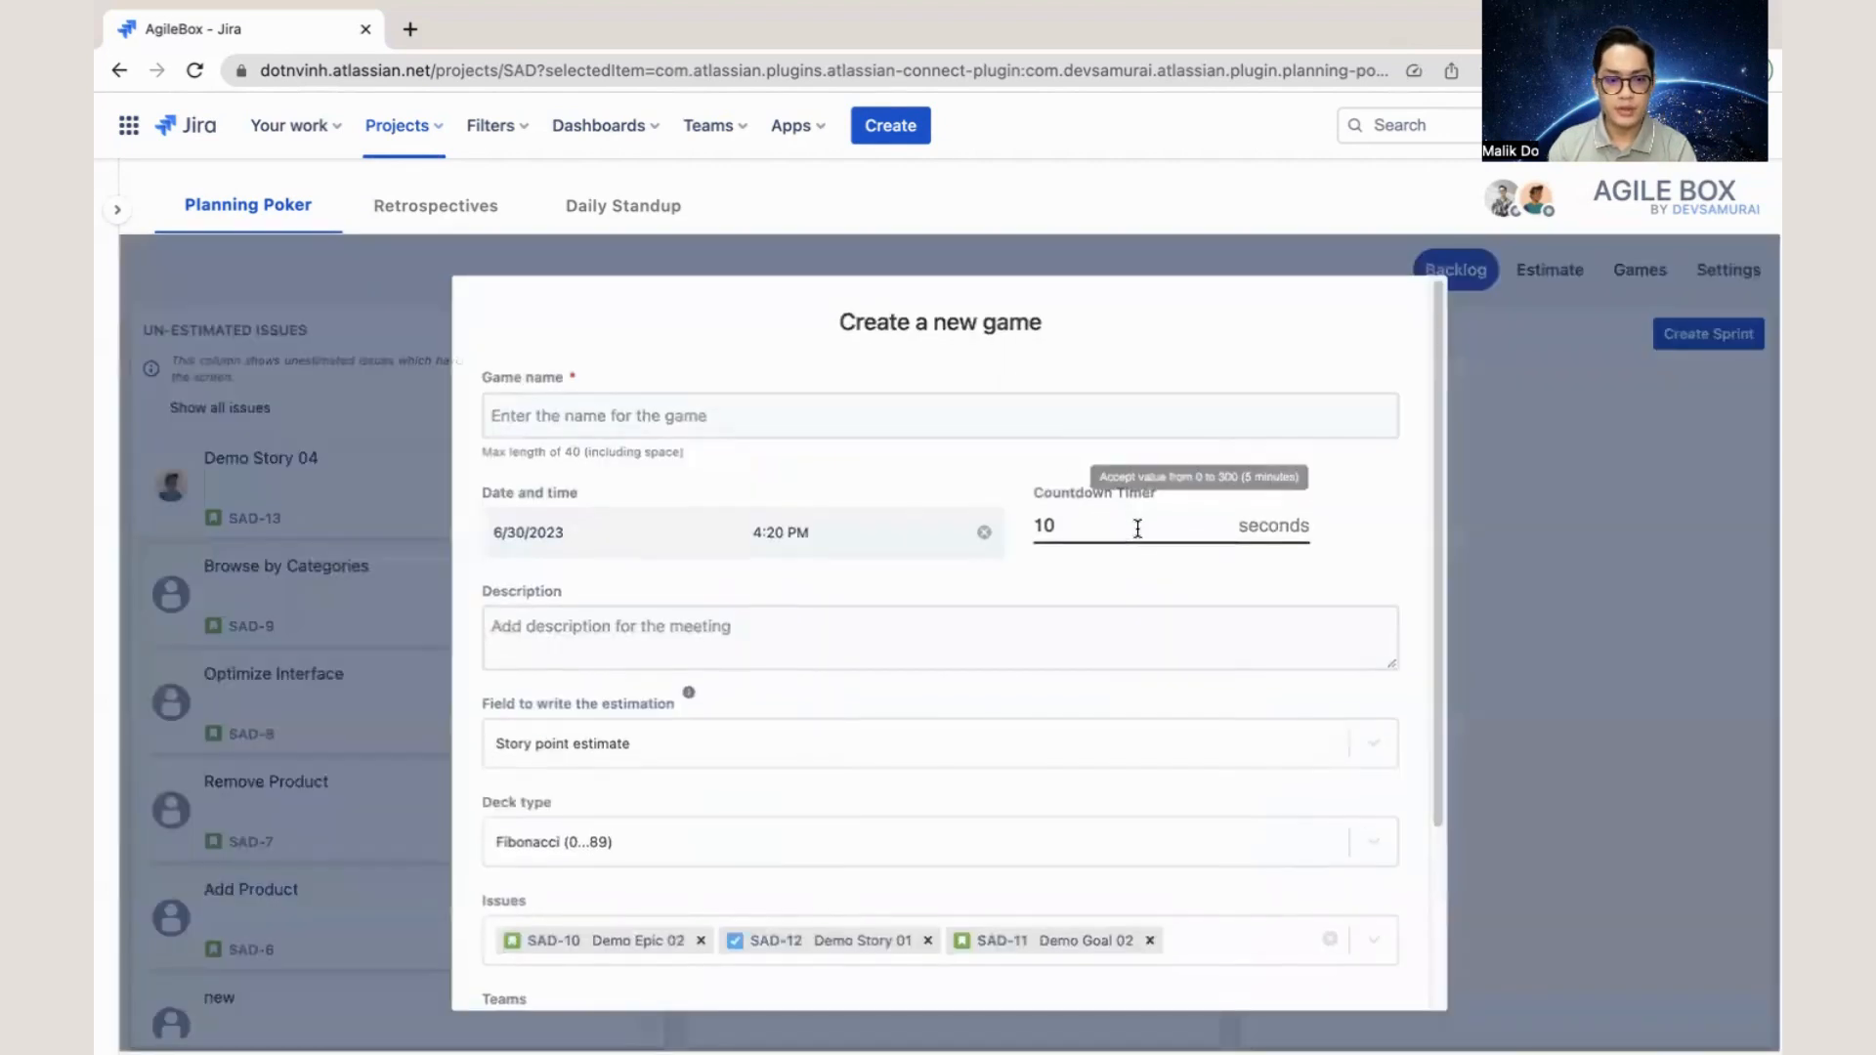
scroll(1163, 576, "down", 1)
scroll(1182, 599, "down", 3)
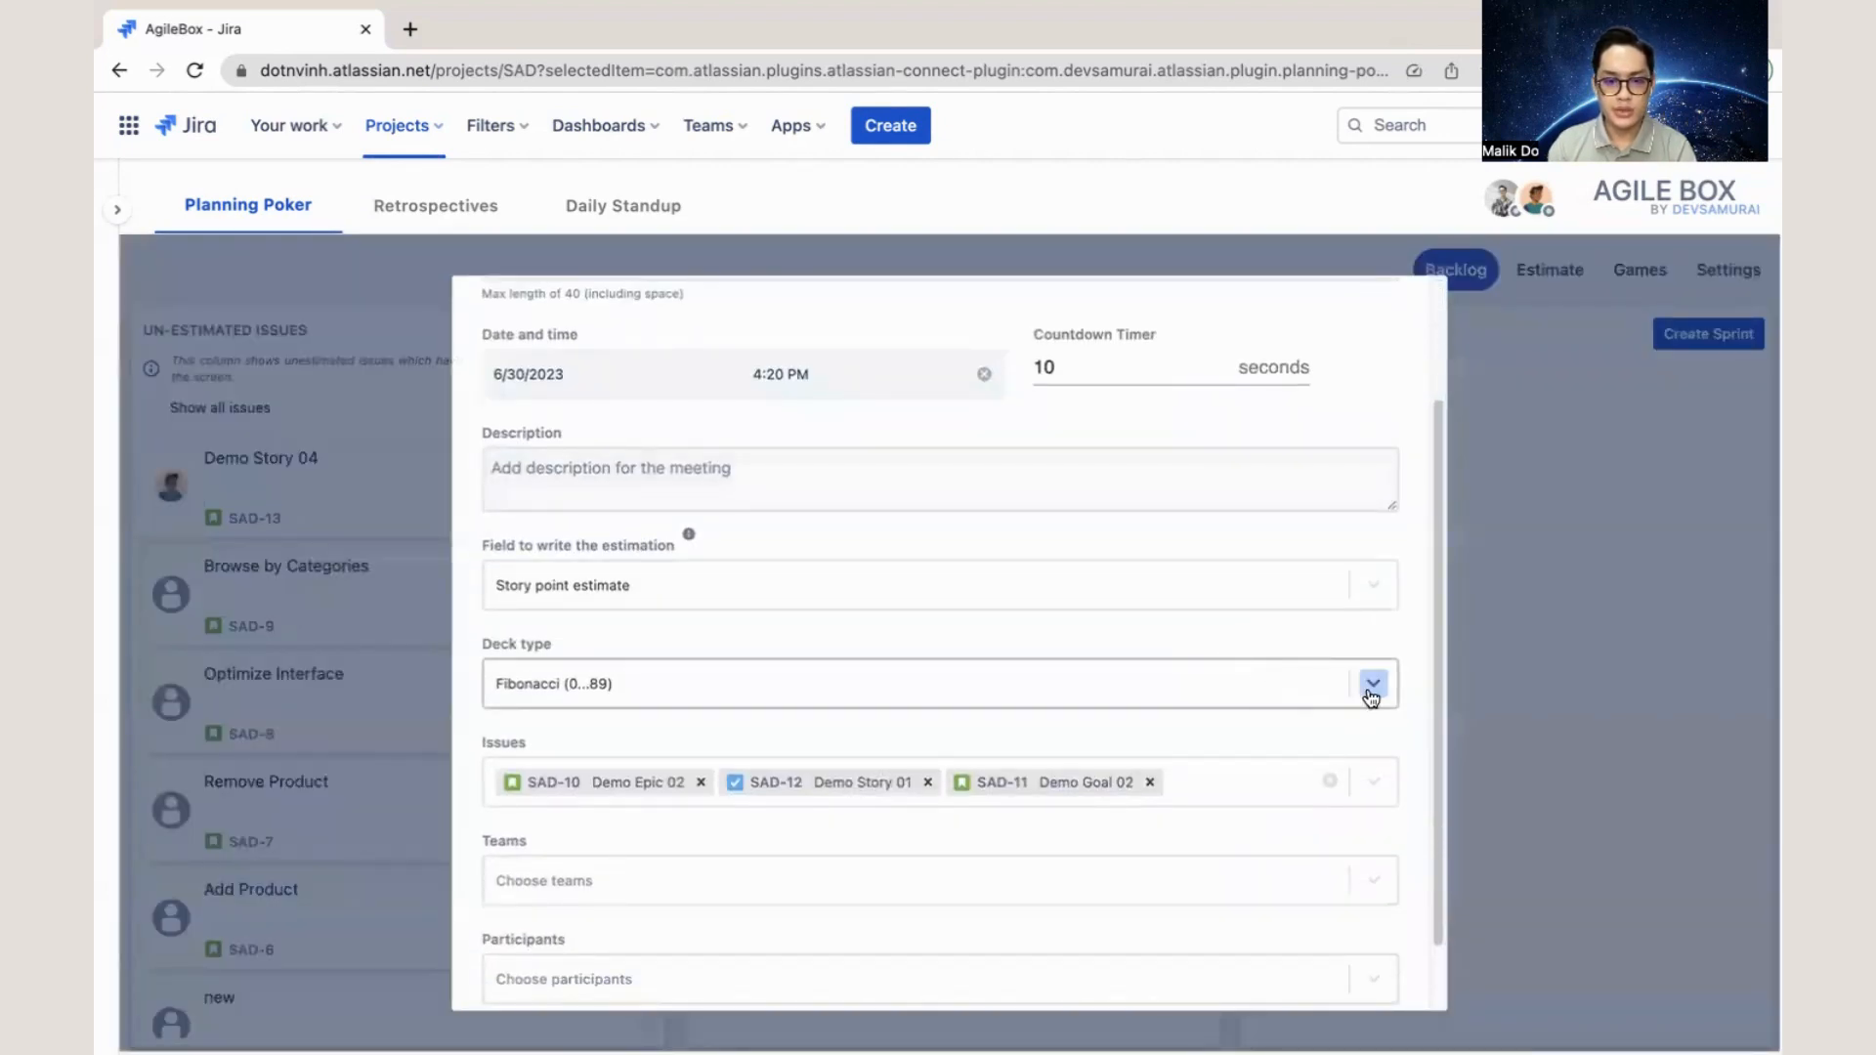
left_click(1372, 694)
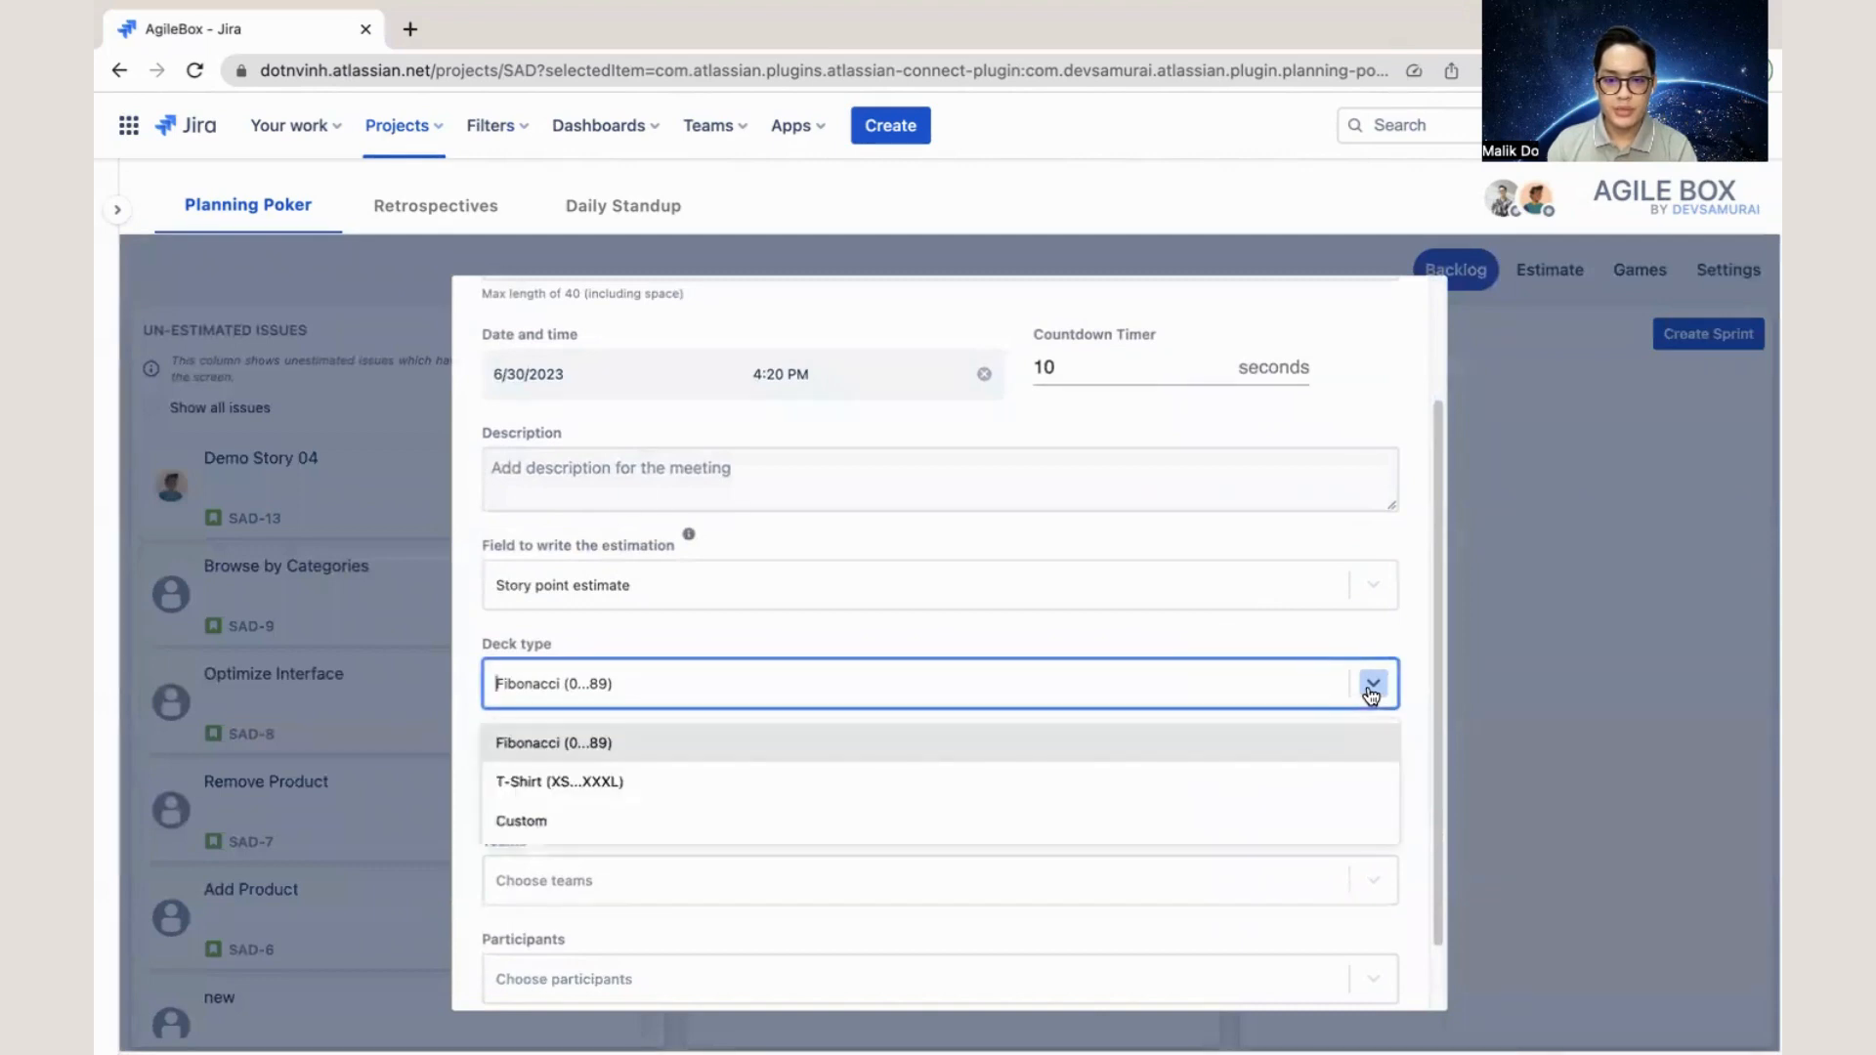
scroll(1319, 662, "down", 1)
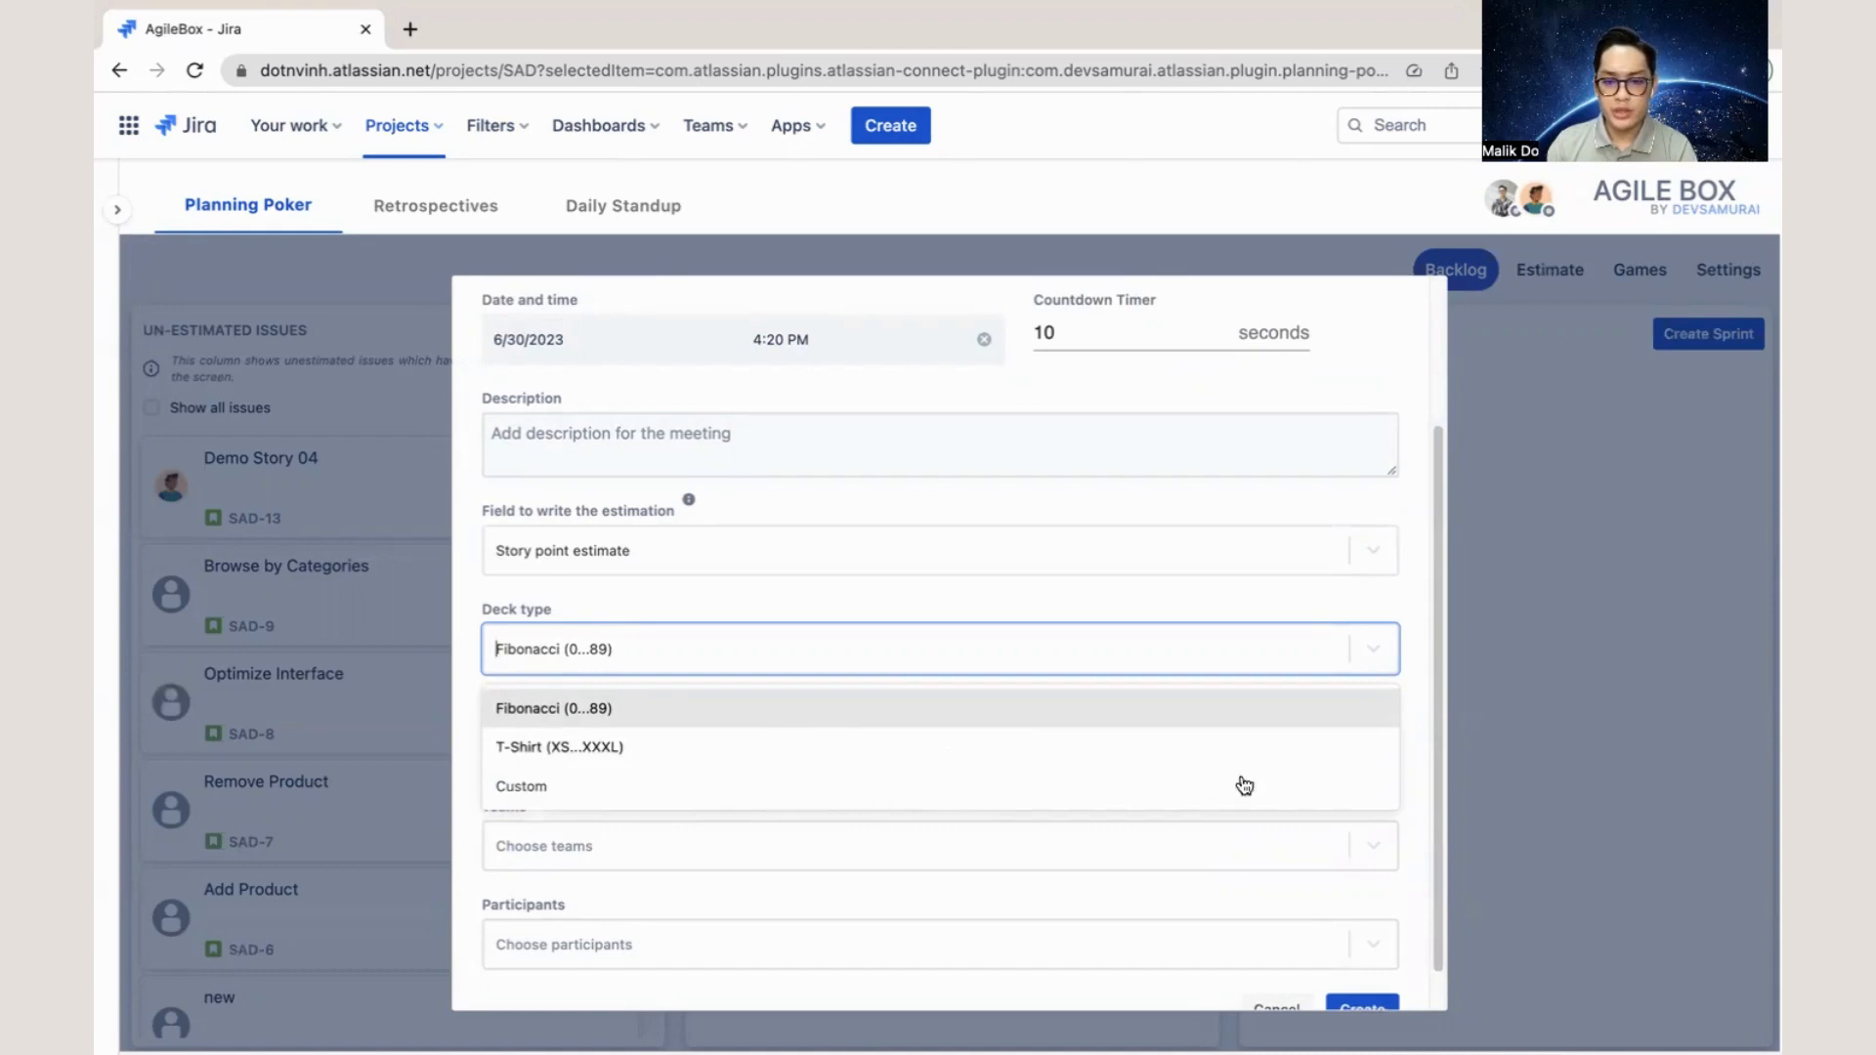
left_click(1419, 736)
scroll(1388, 754, "down", 1)
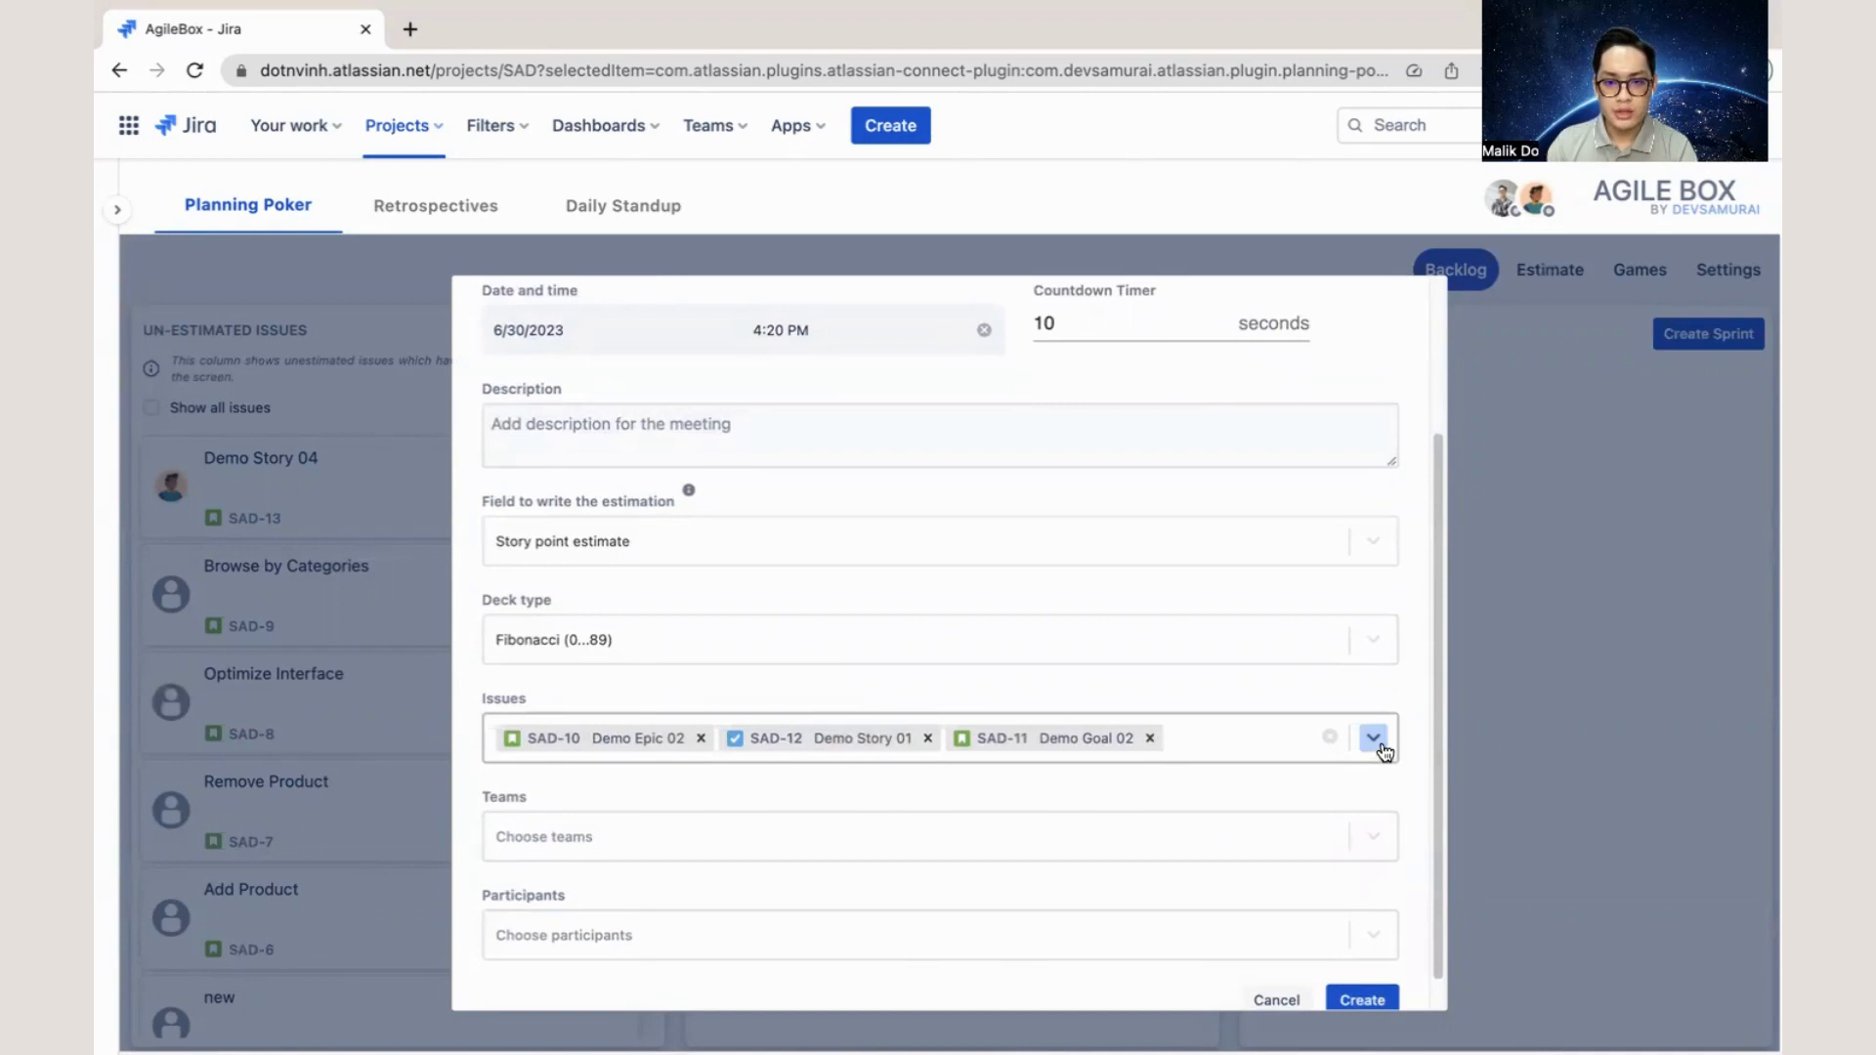
left_click(1375, 739)
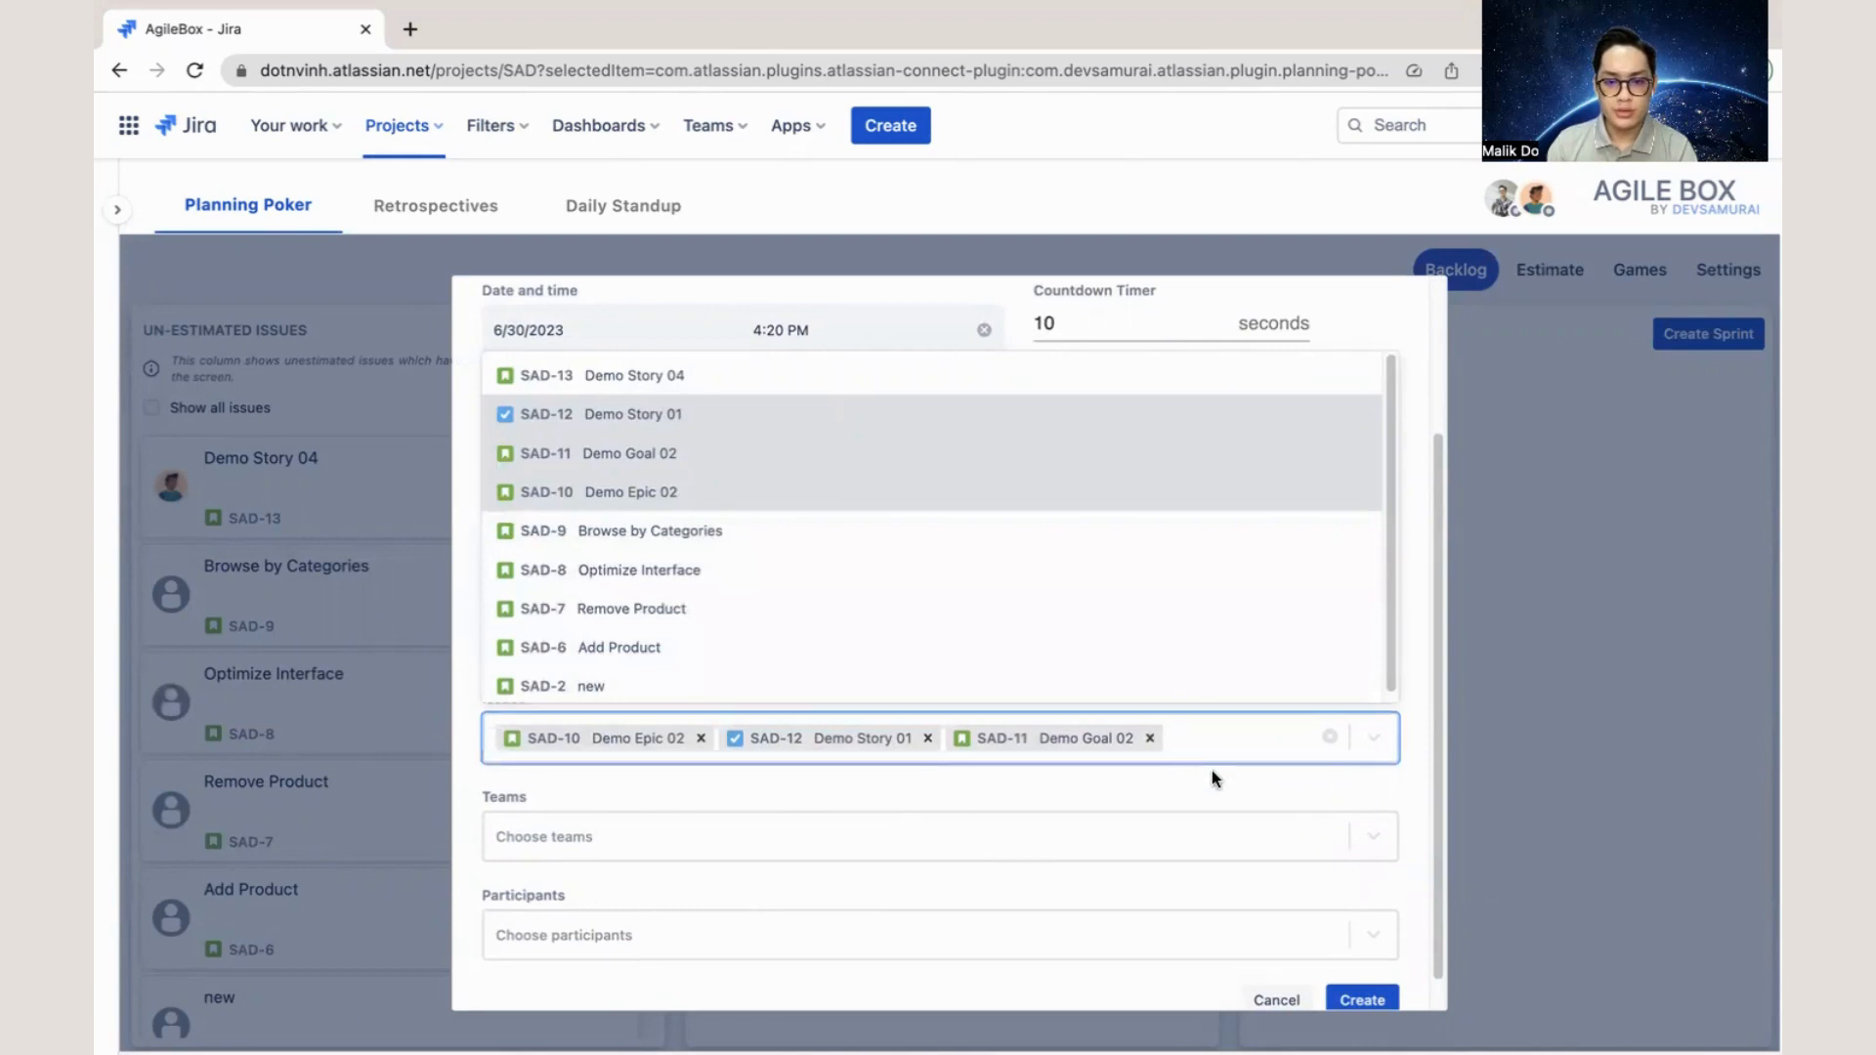
left_click(1387, 799)
scroll(1378, 797, "up", 3)
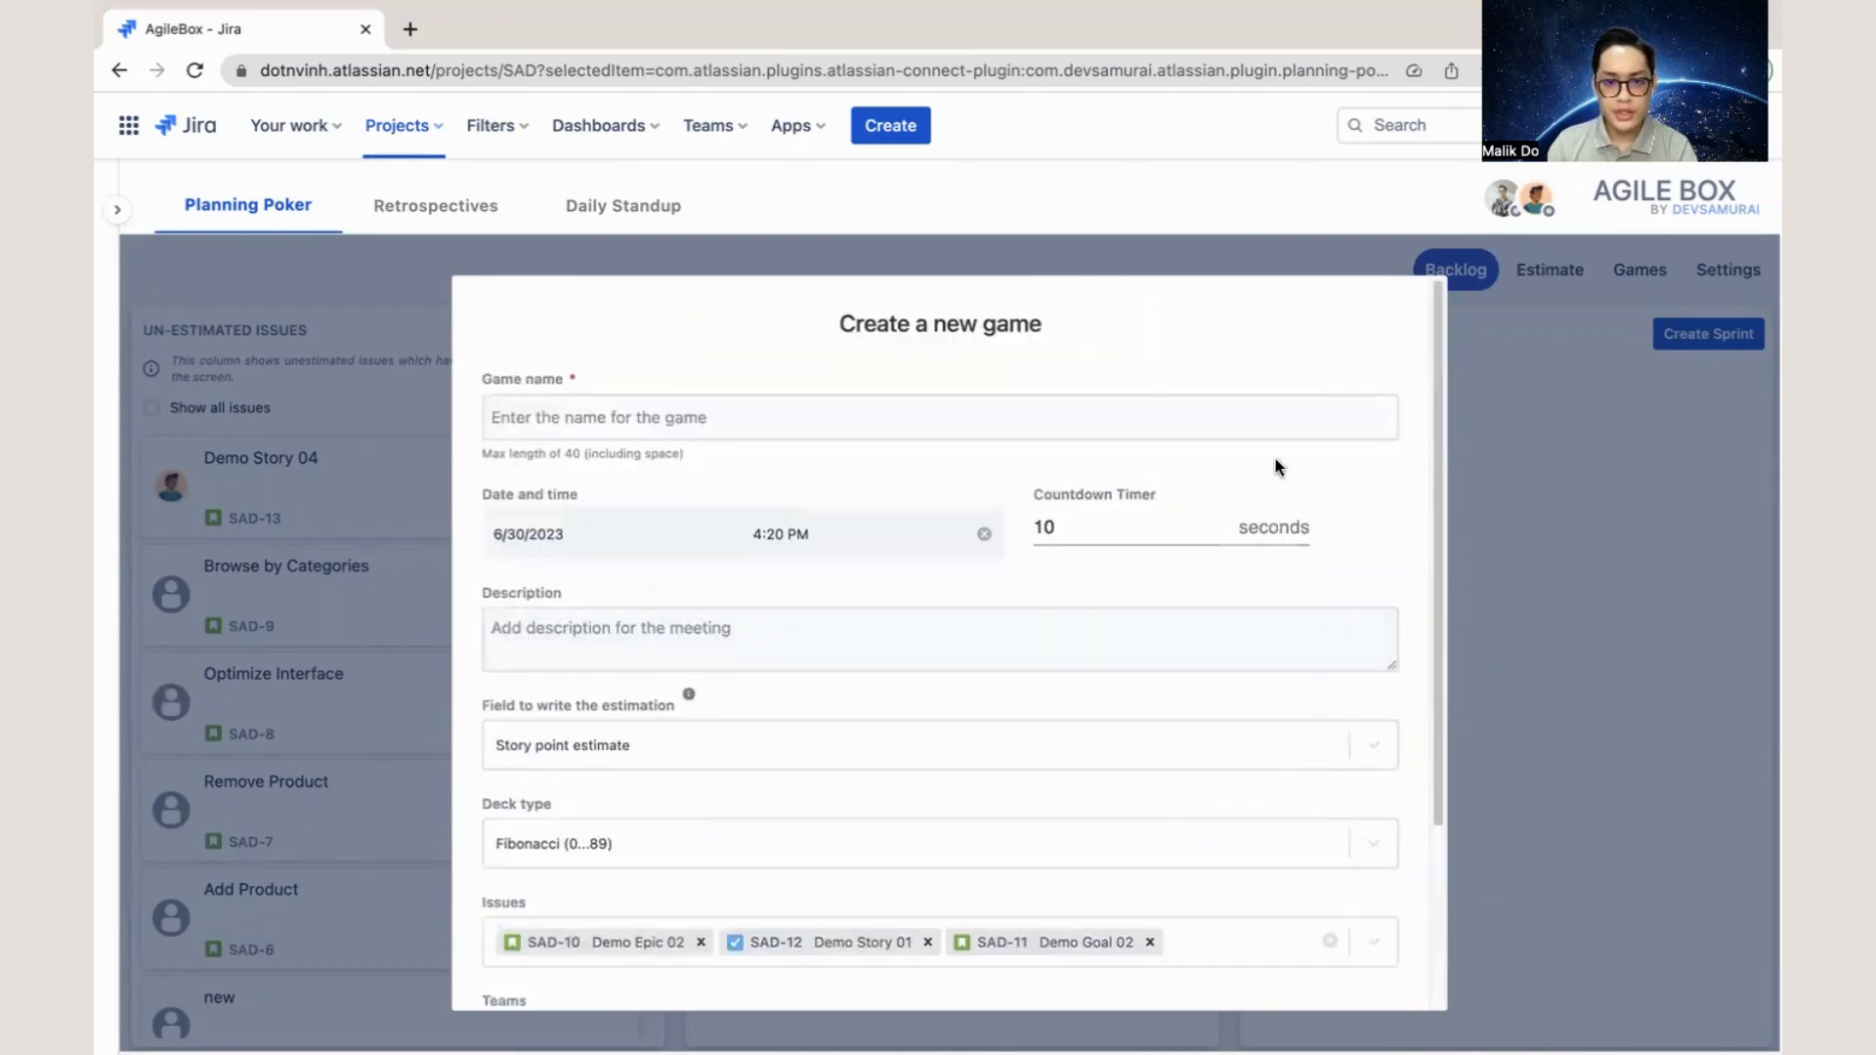
scroll(1119, 618, "down", 3)
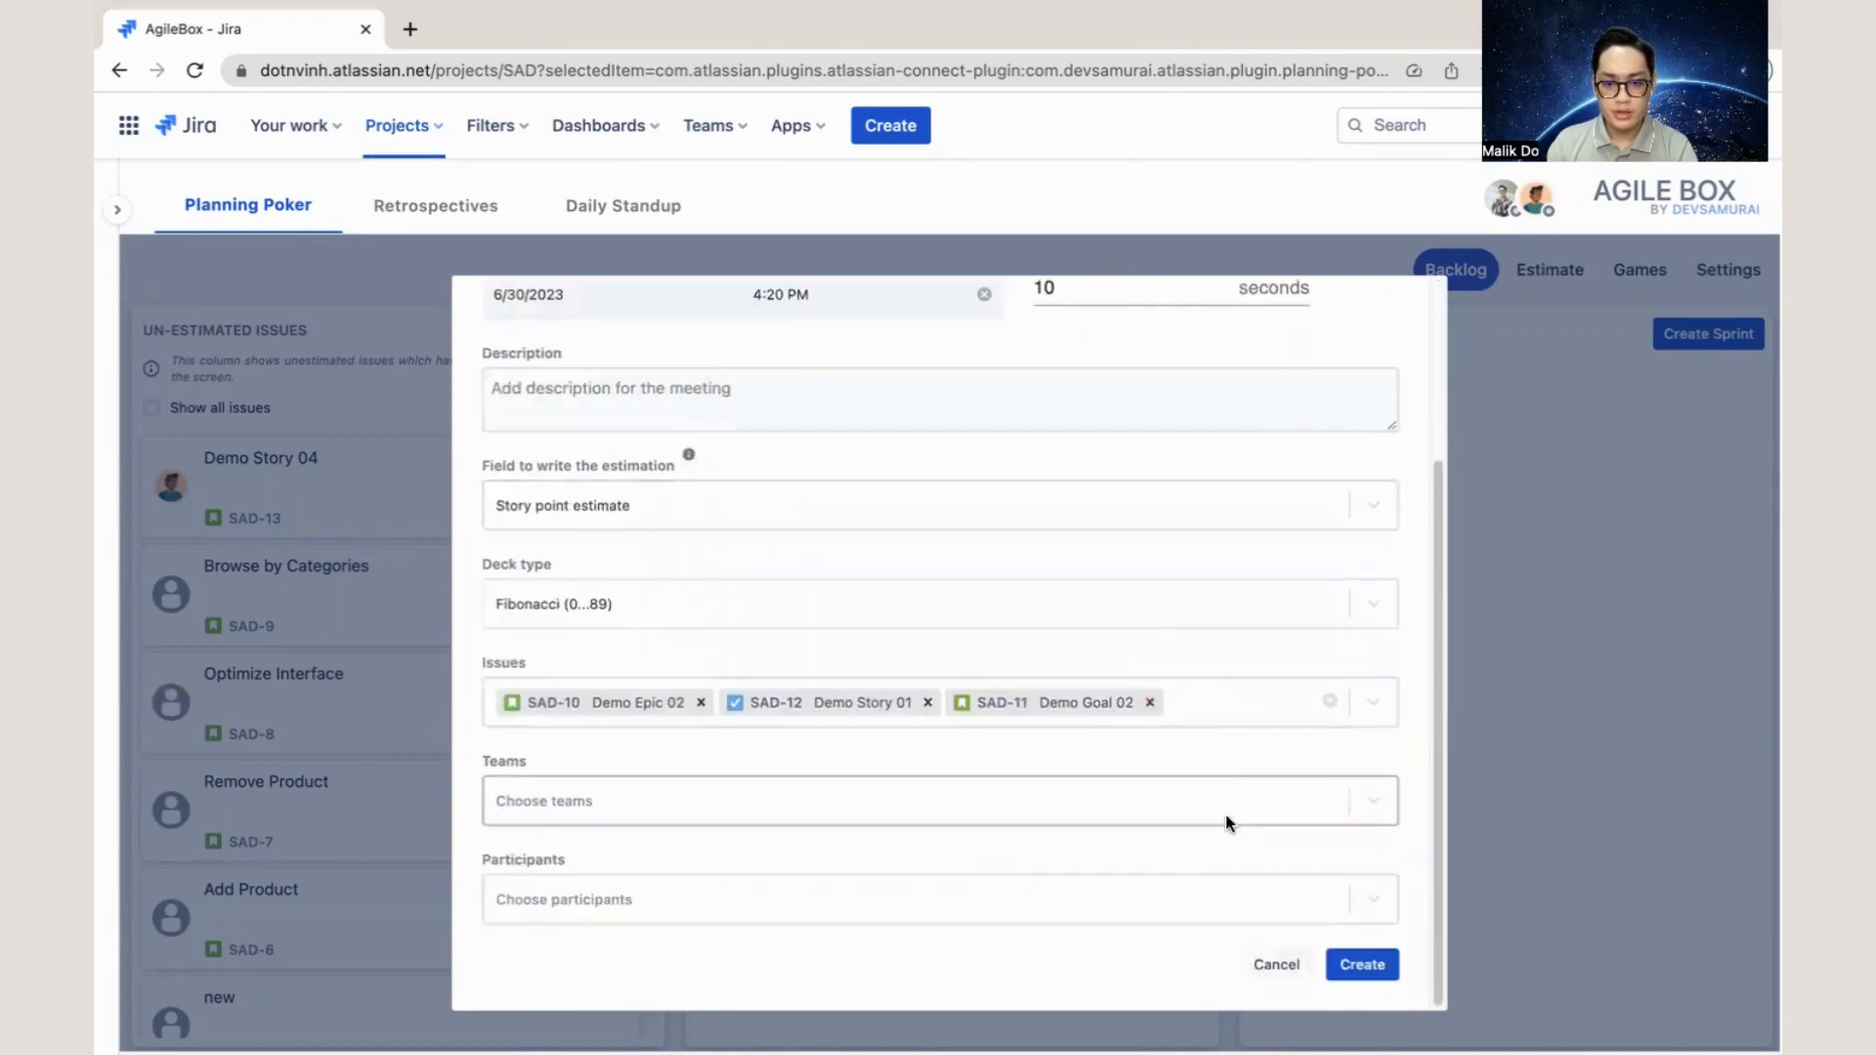
left_click(1361, 976)
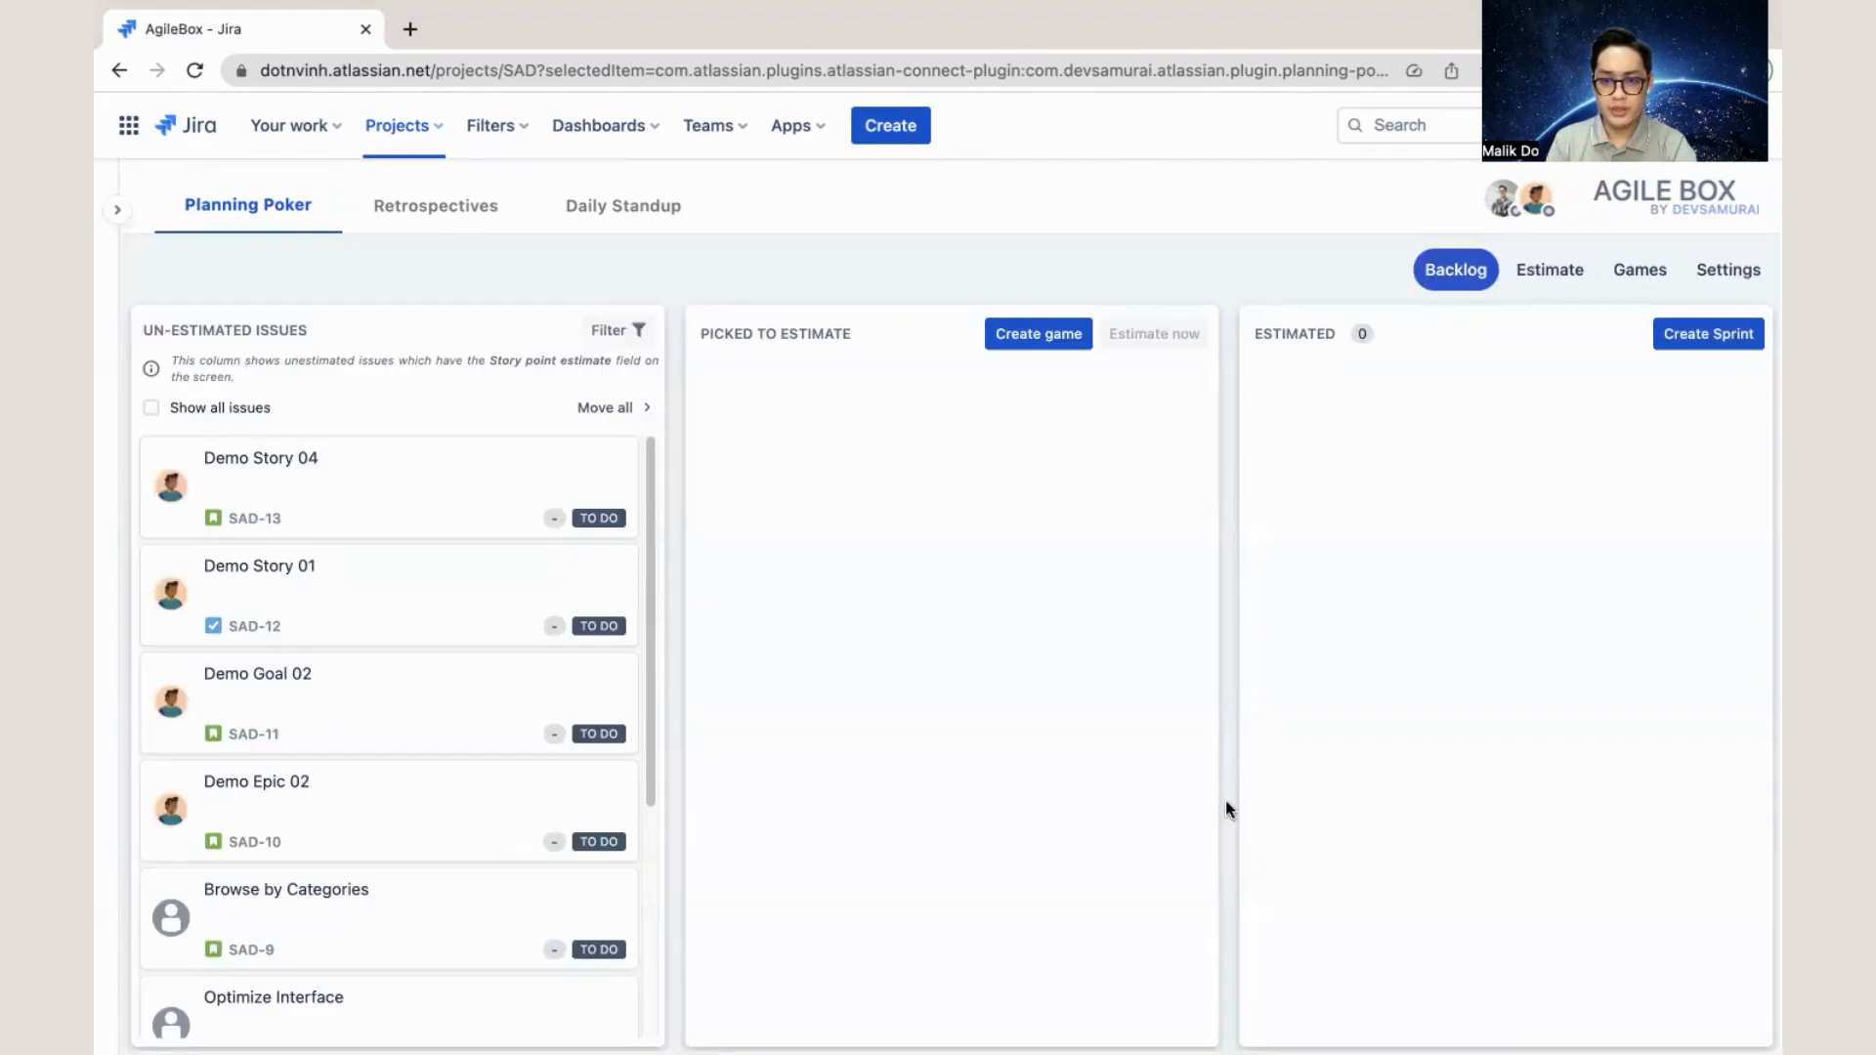
- Join Demo Game from the project's games list and open the estimation of its picked issues
left_click(1638, 286)
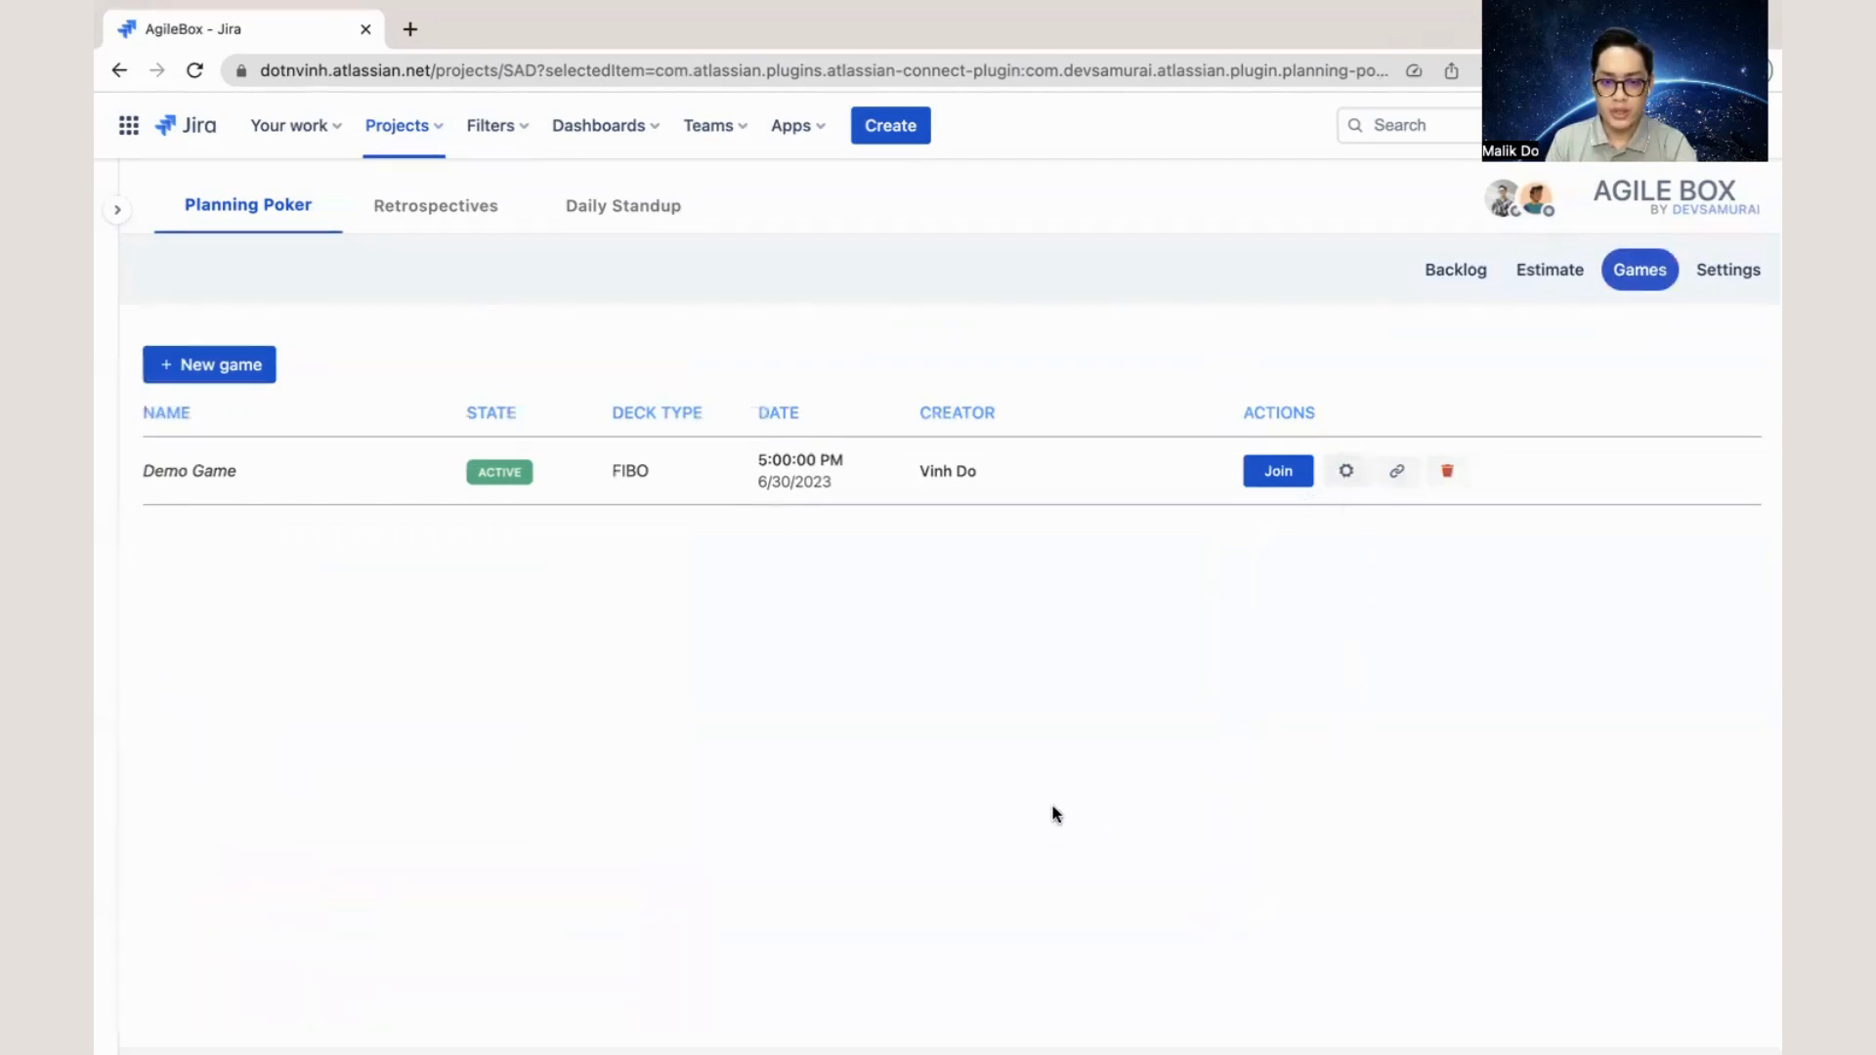
left_click(1268, 484)
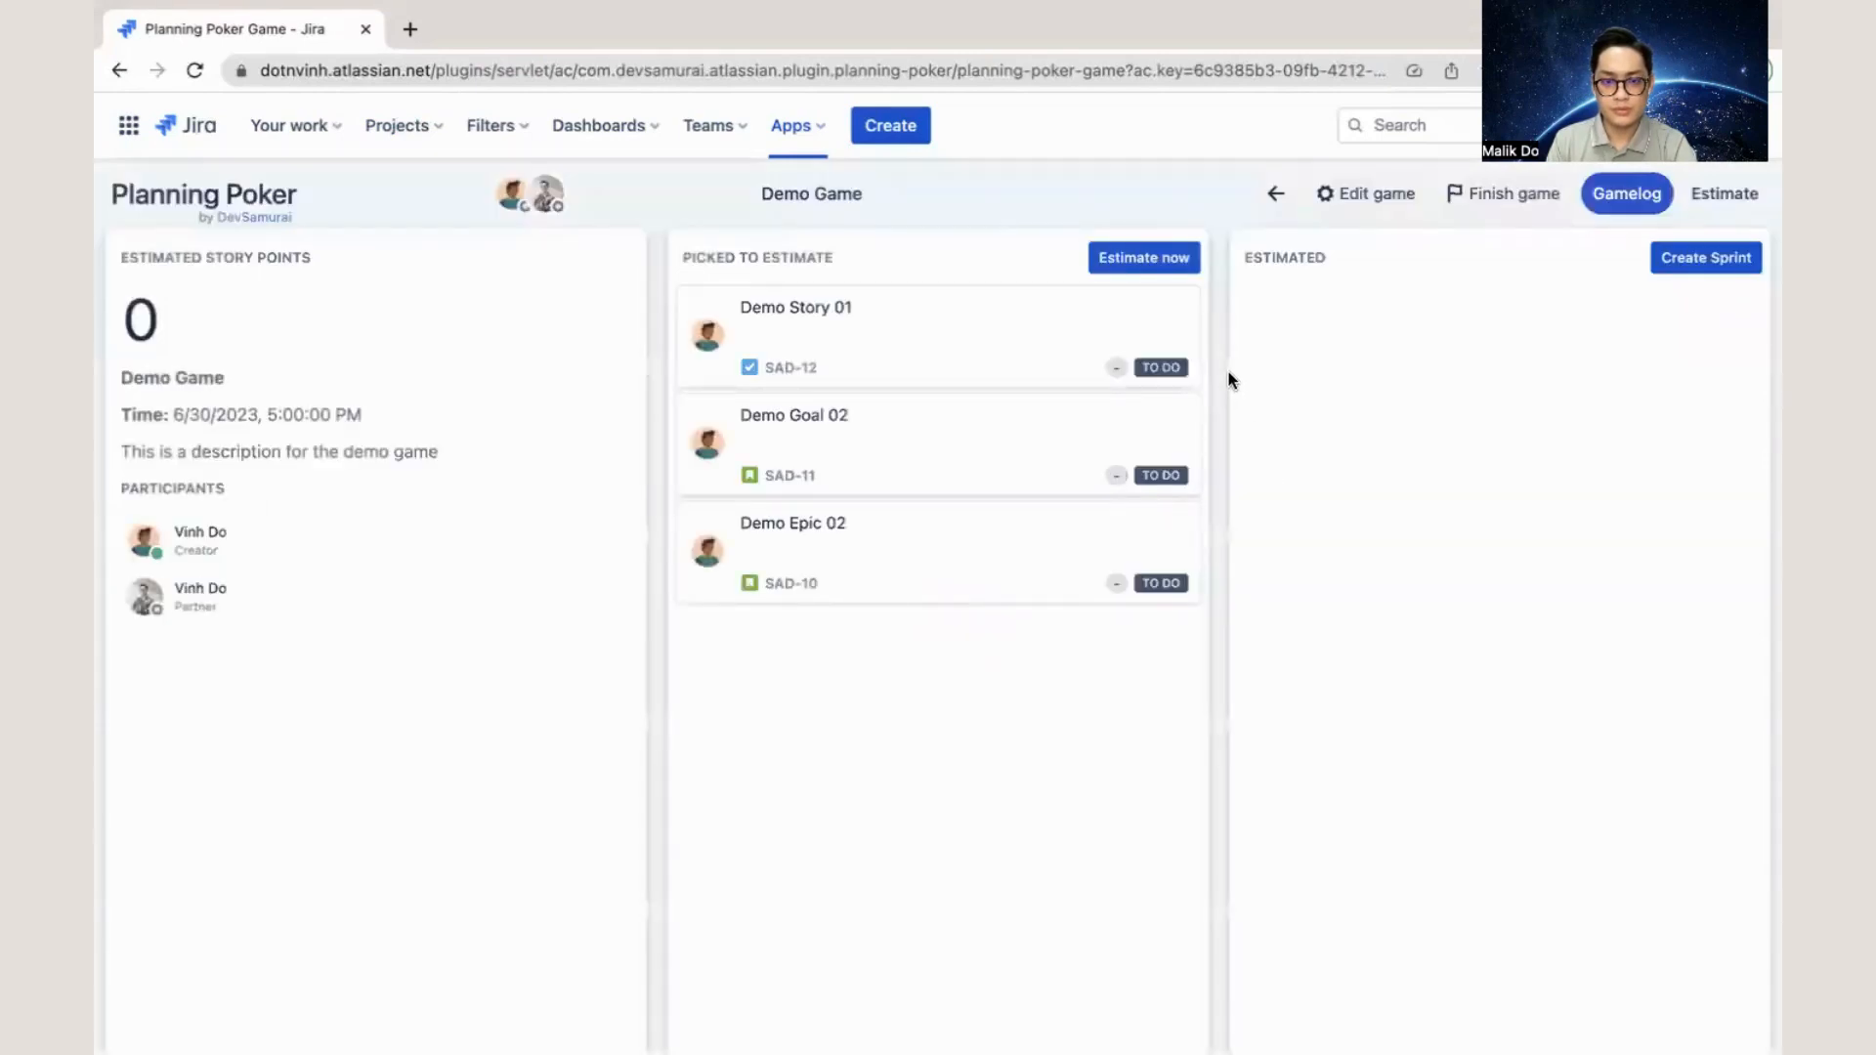
left_click(1173, 258)
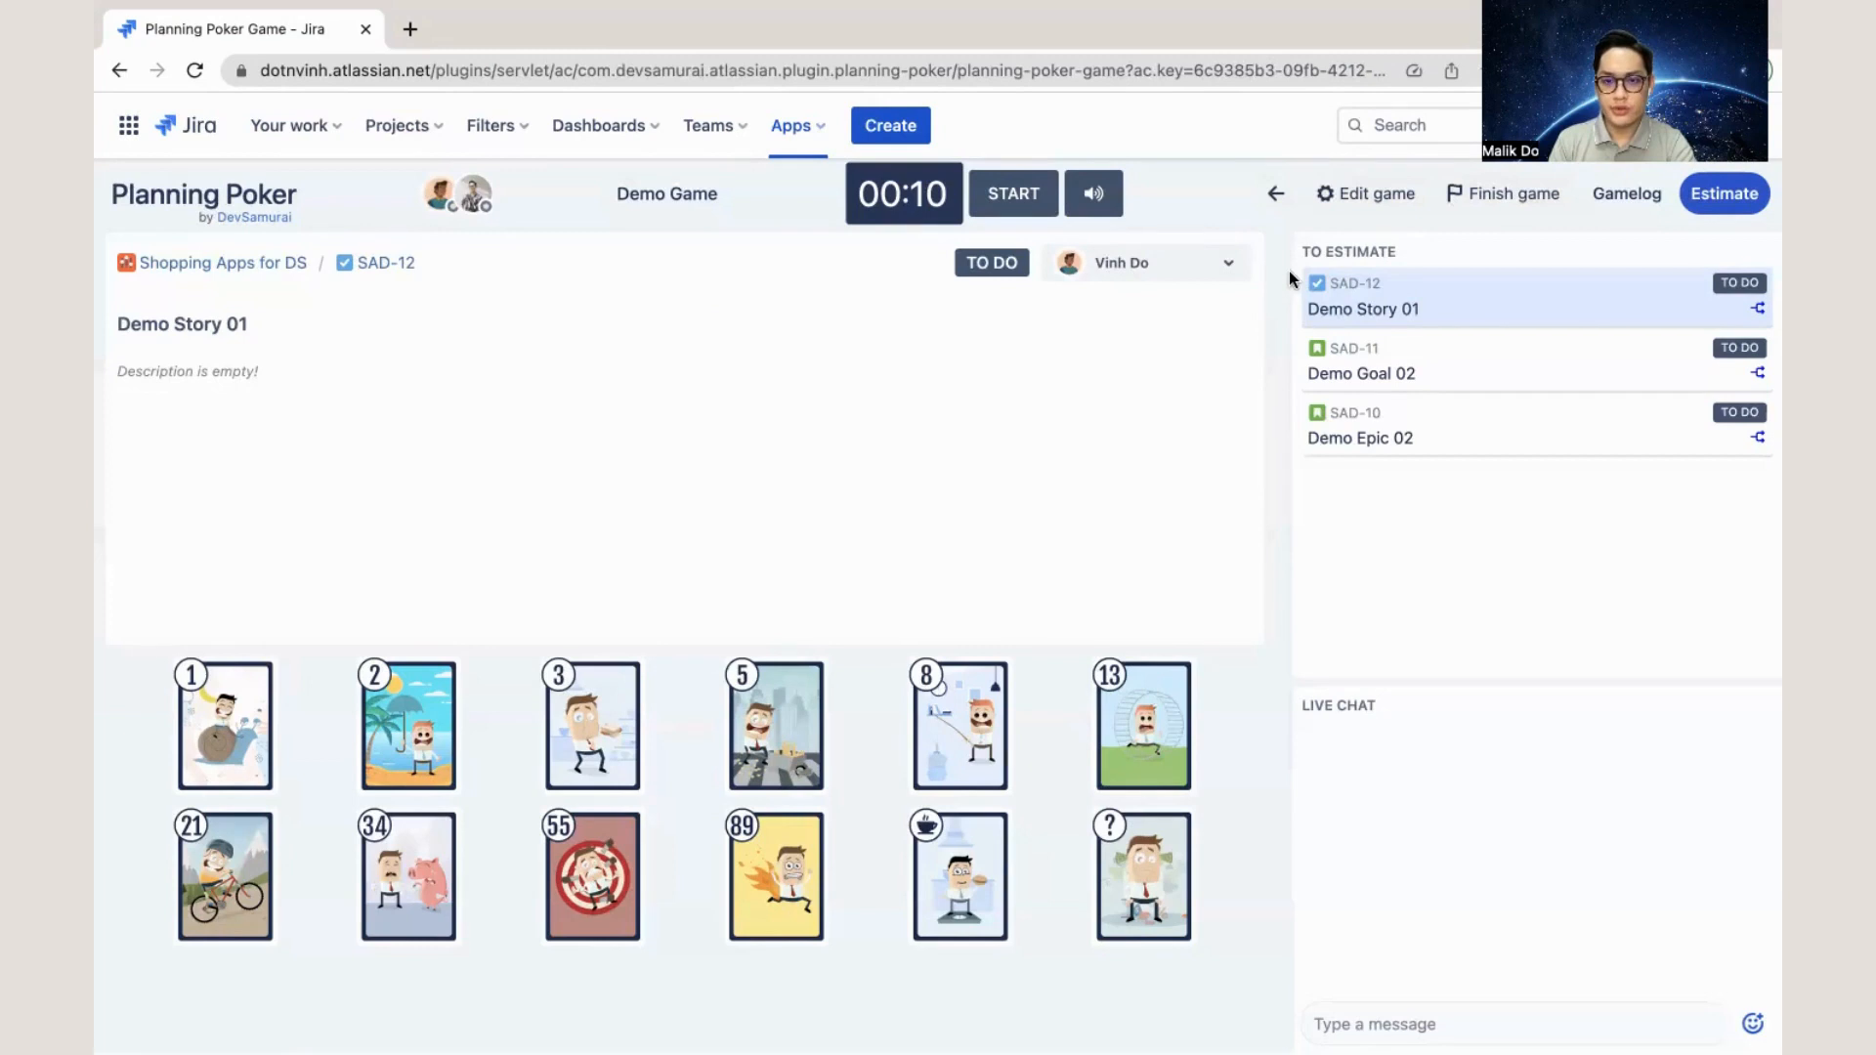
- View the details of Demo Goal 02, Demo Epic 02 and Demo Story 01 among the issues to estimate
left_click(1478, 383)
left_click(1486, 431)
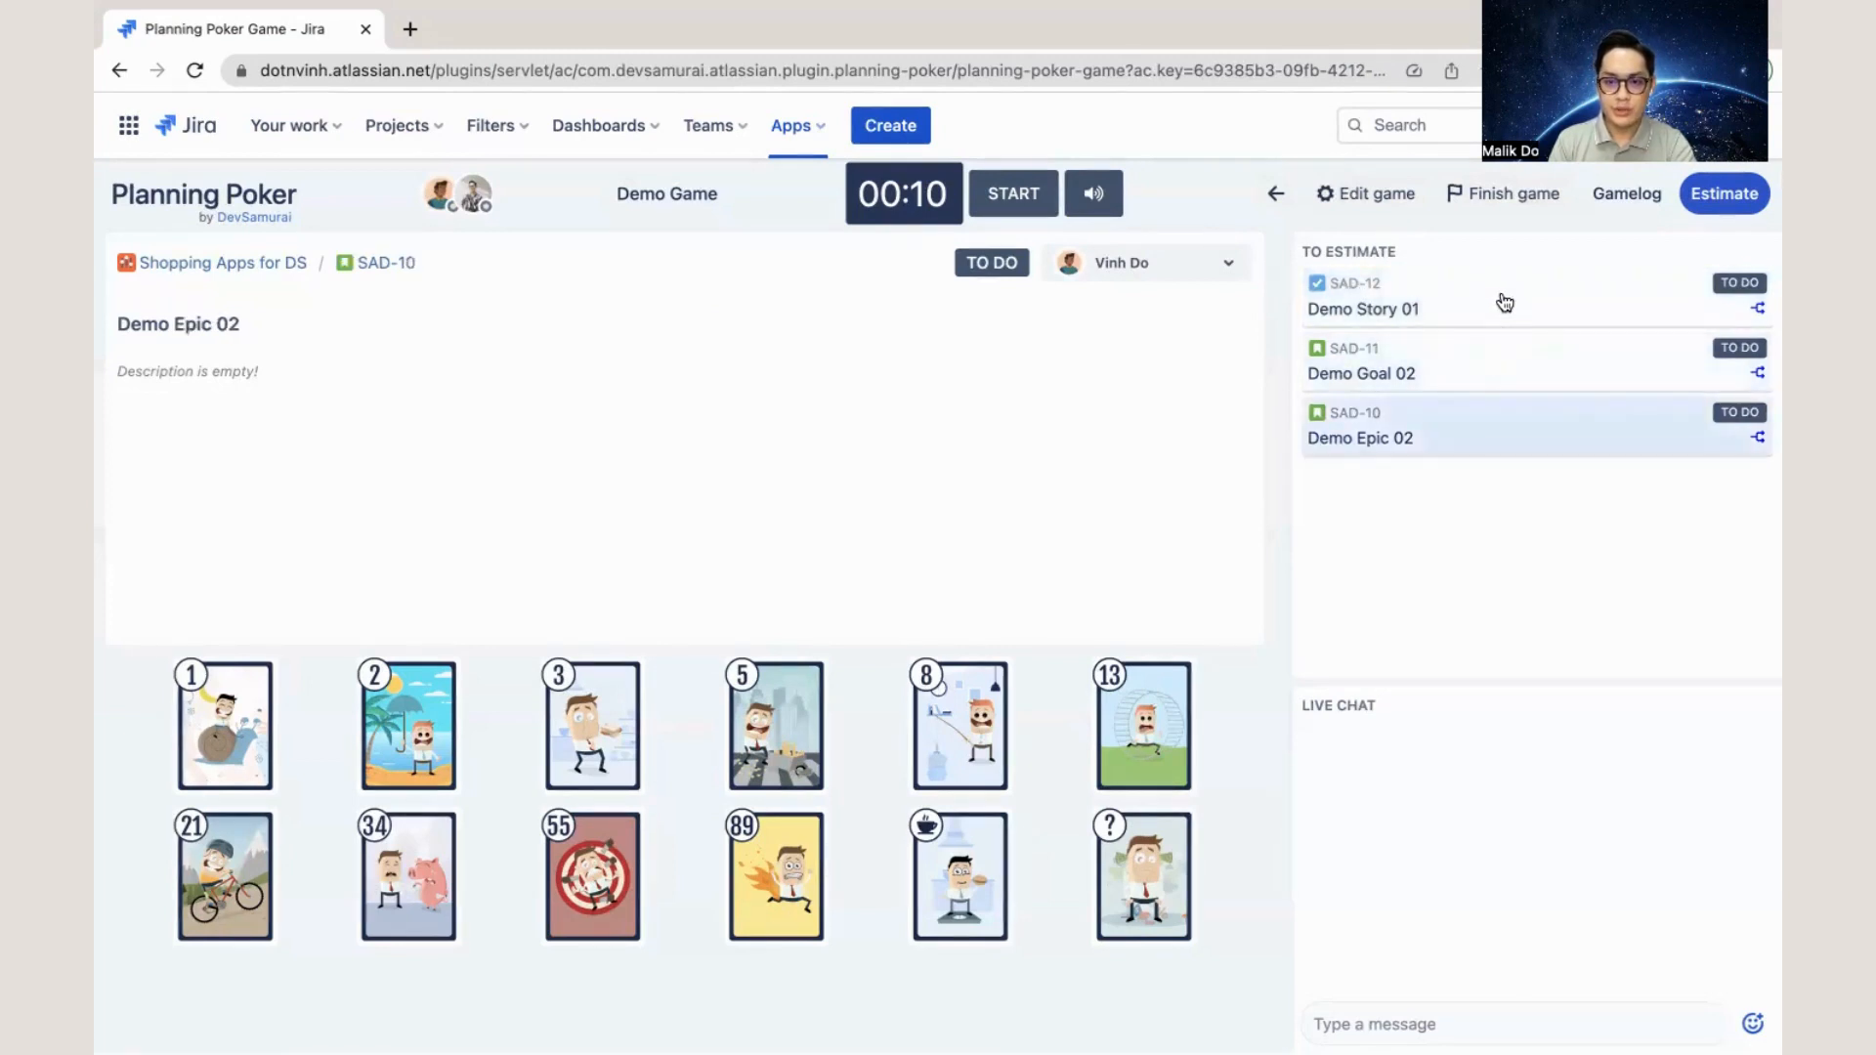
left_click(1503, 300)
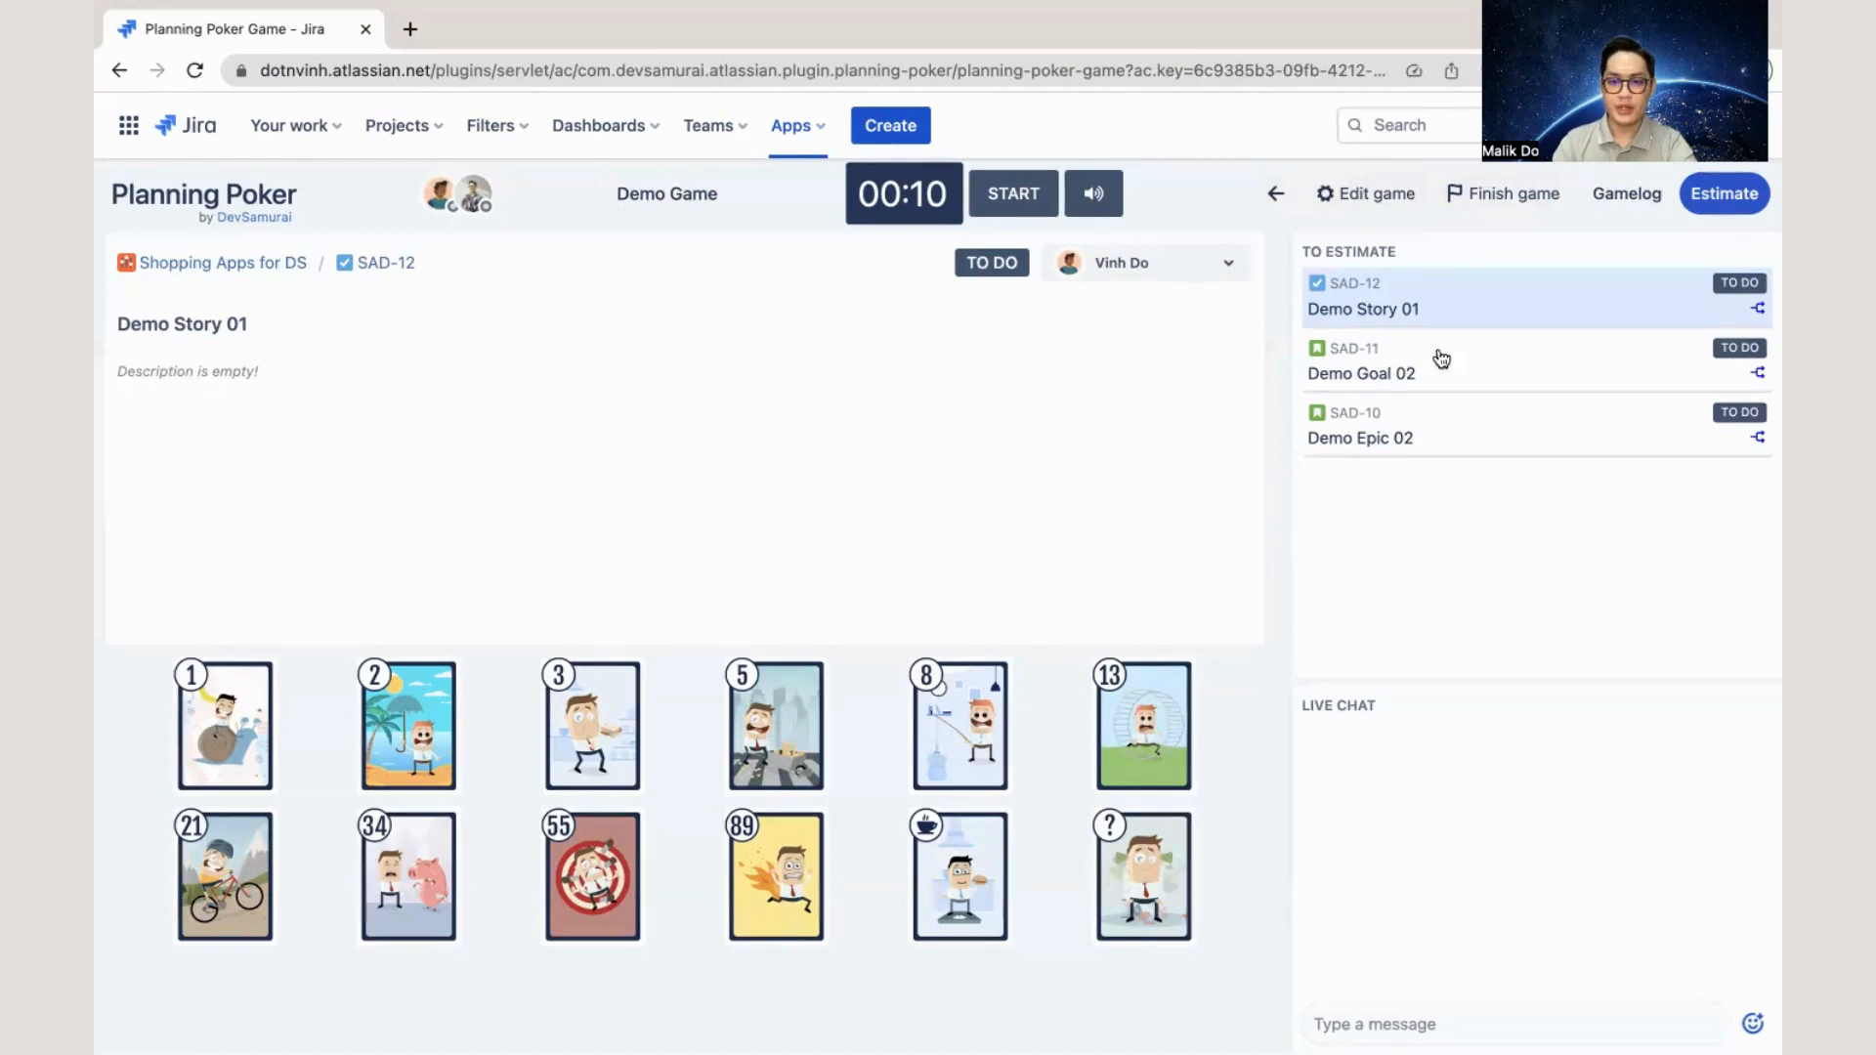
- Start the estimation round for Demo Goal 02 and vote with the 5 card
left_click(1458, 350)
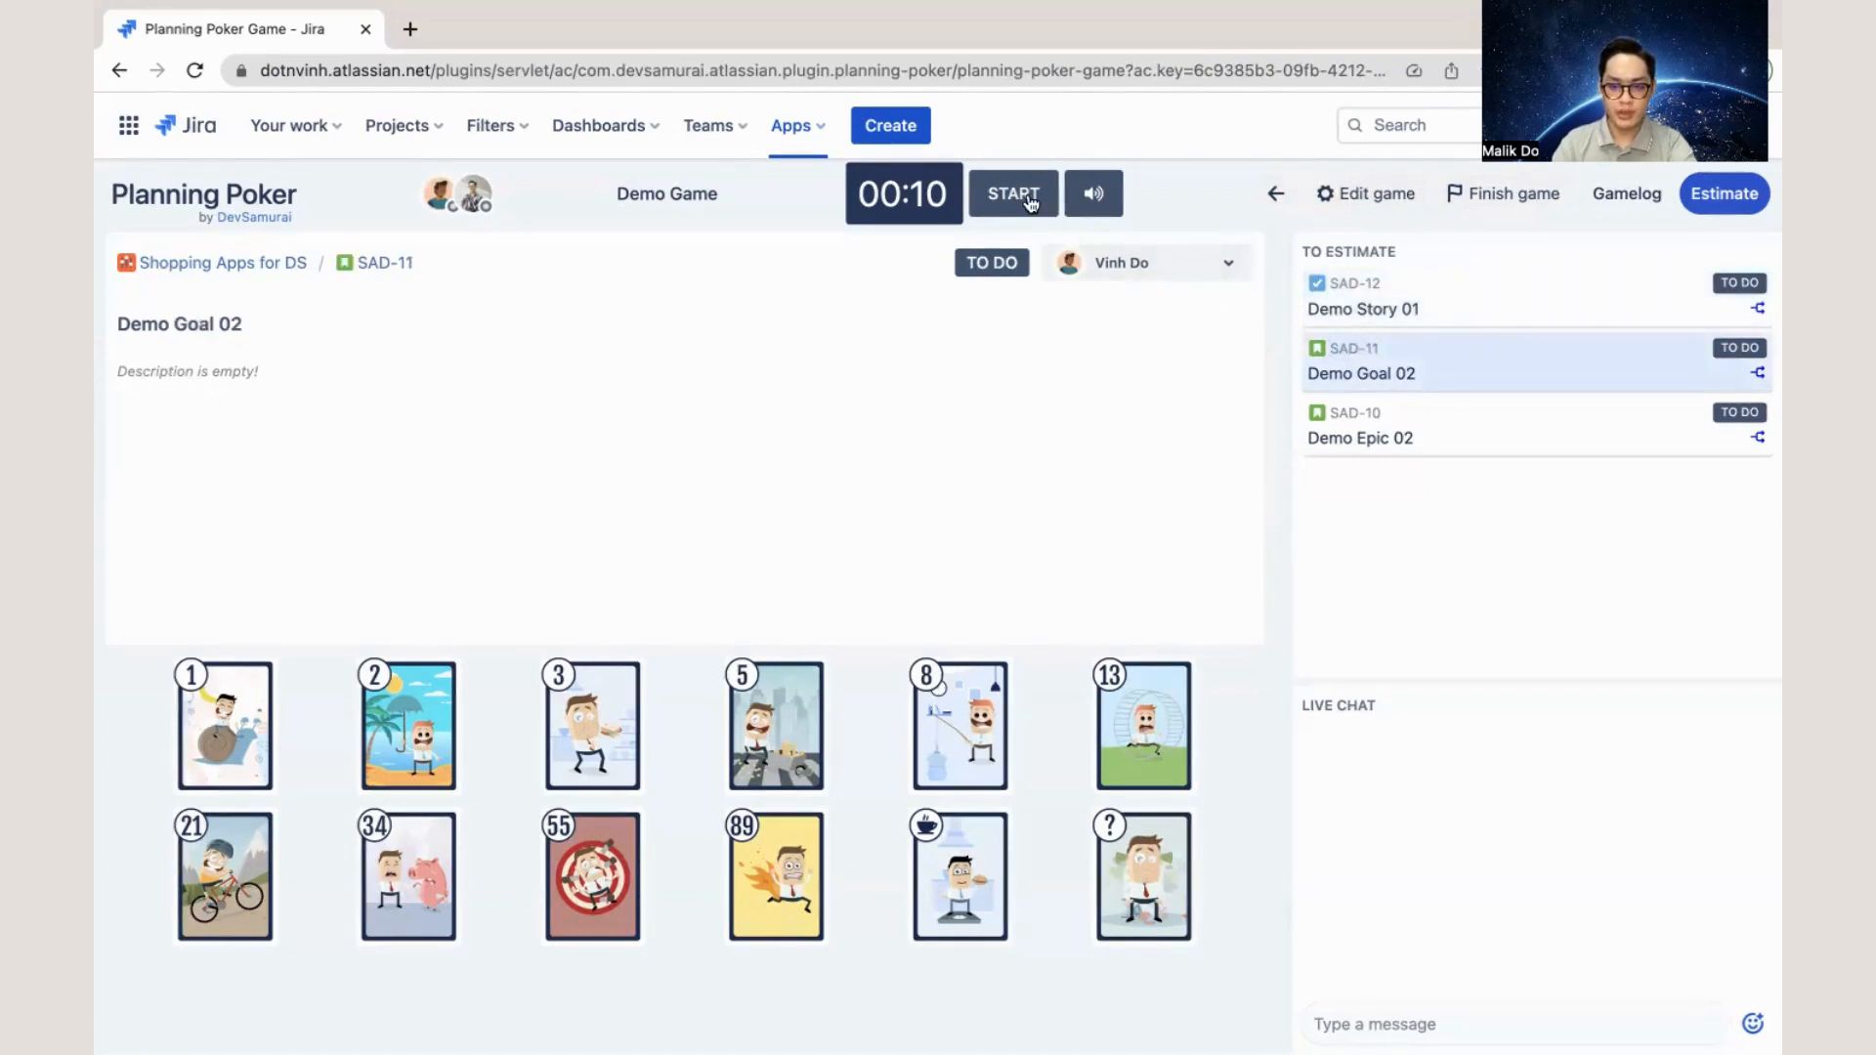
left_click(1027, 196)
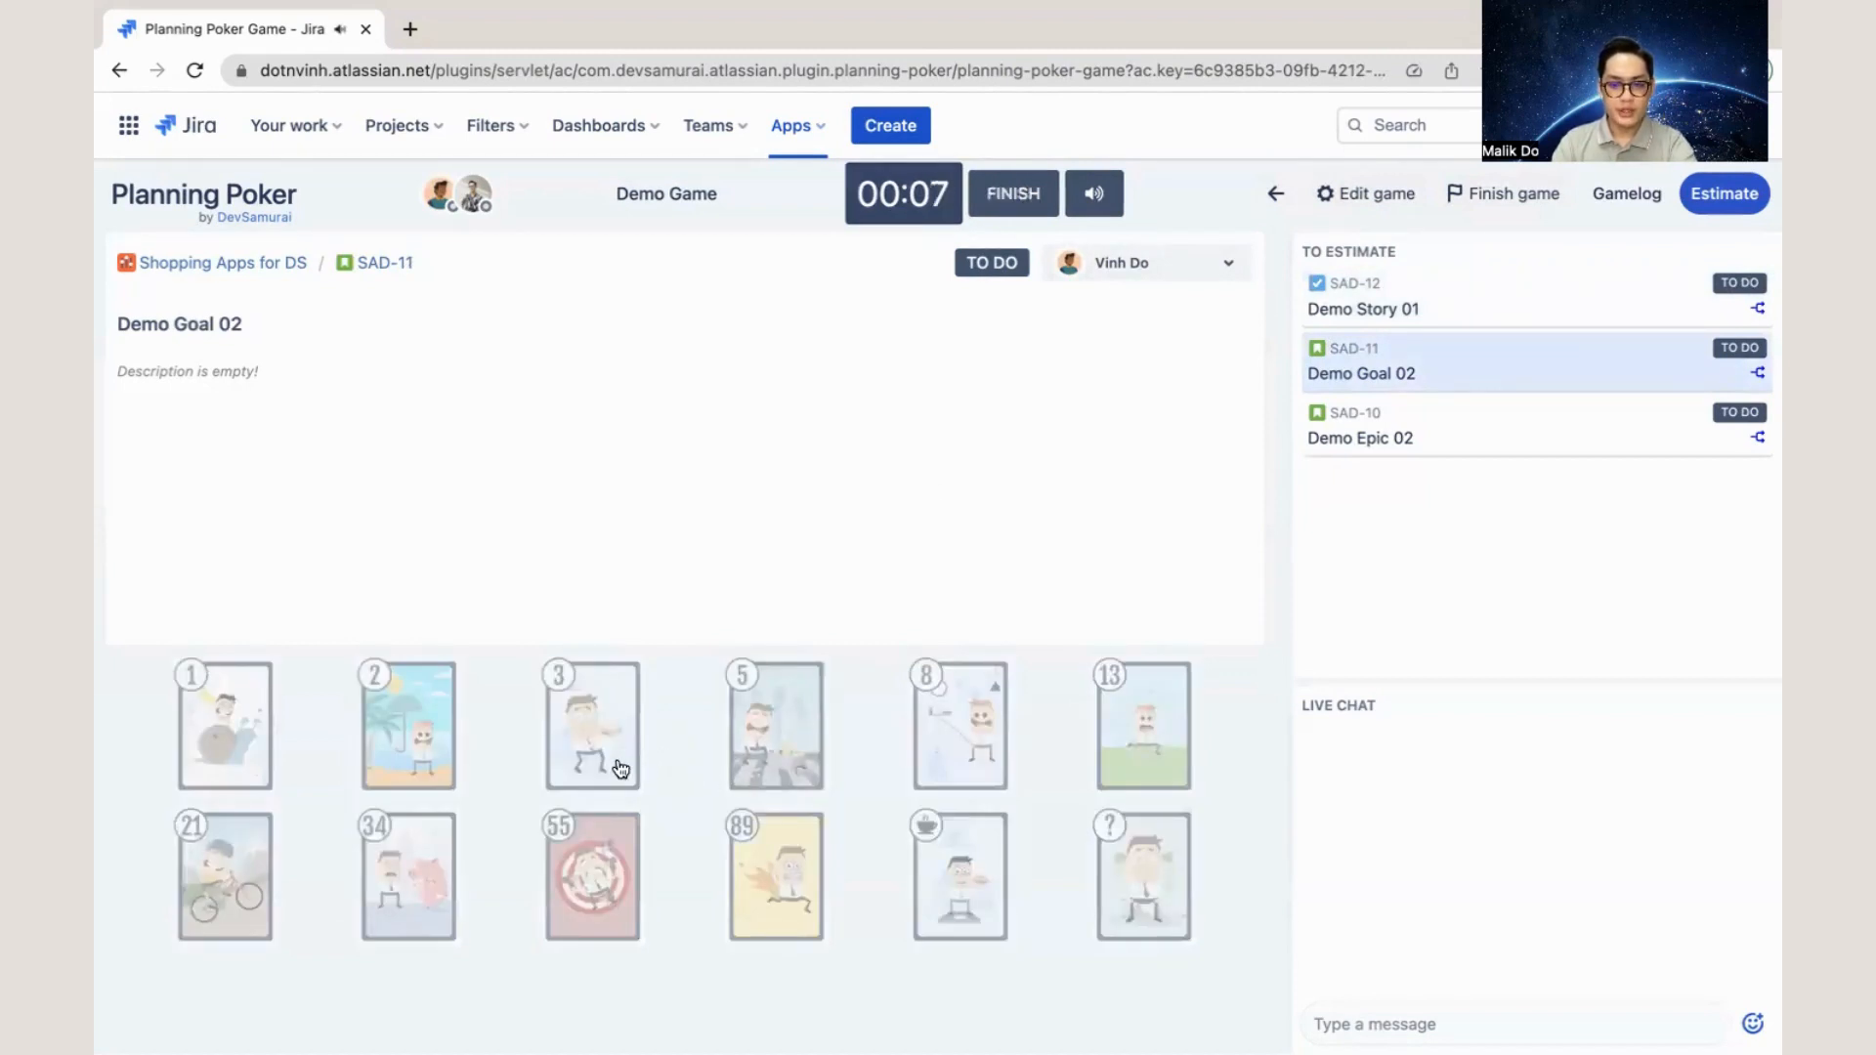
left_click(737, 750)
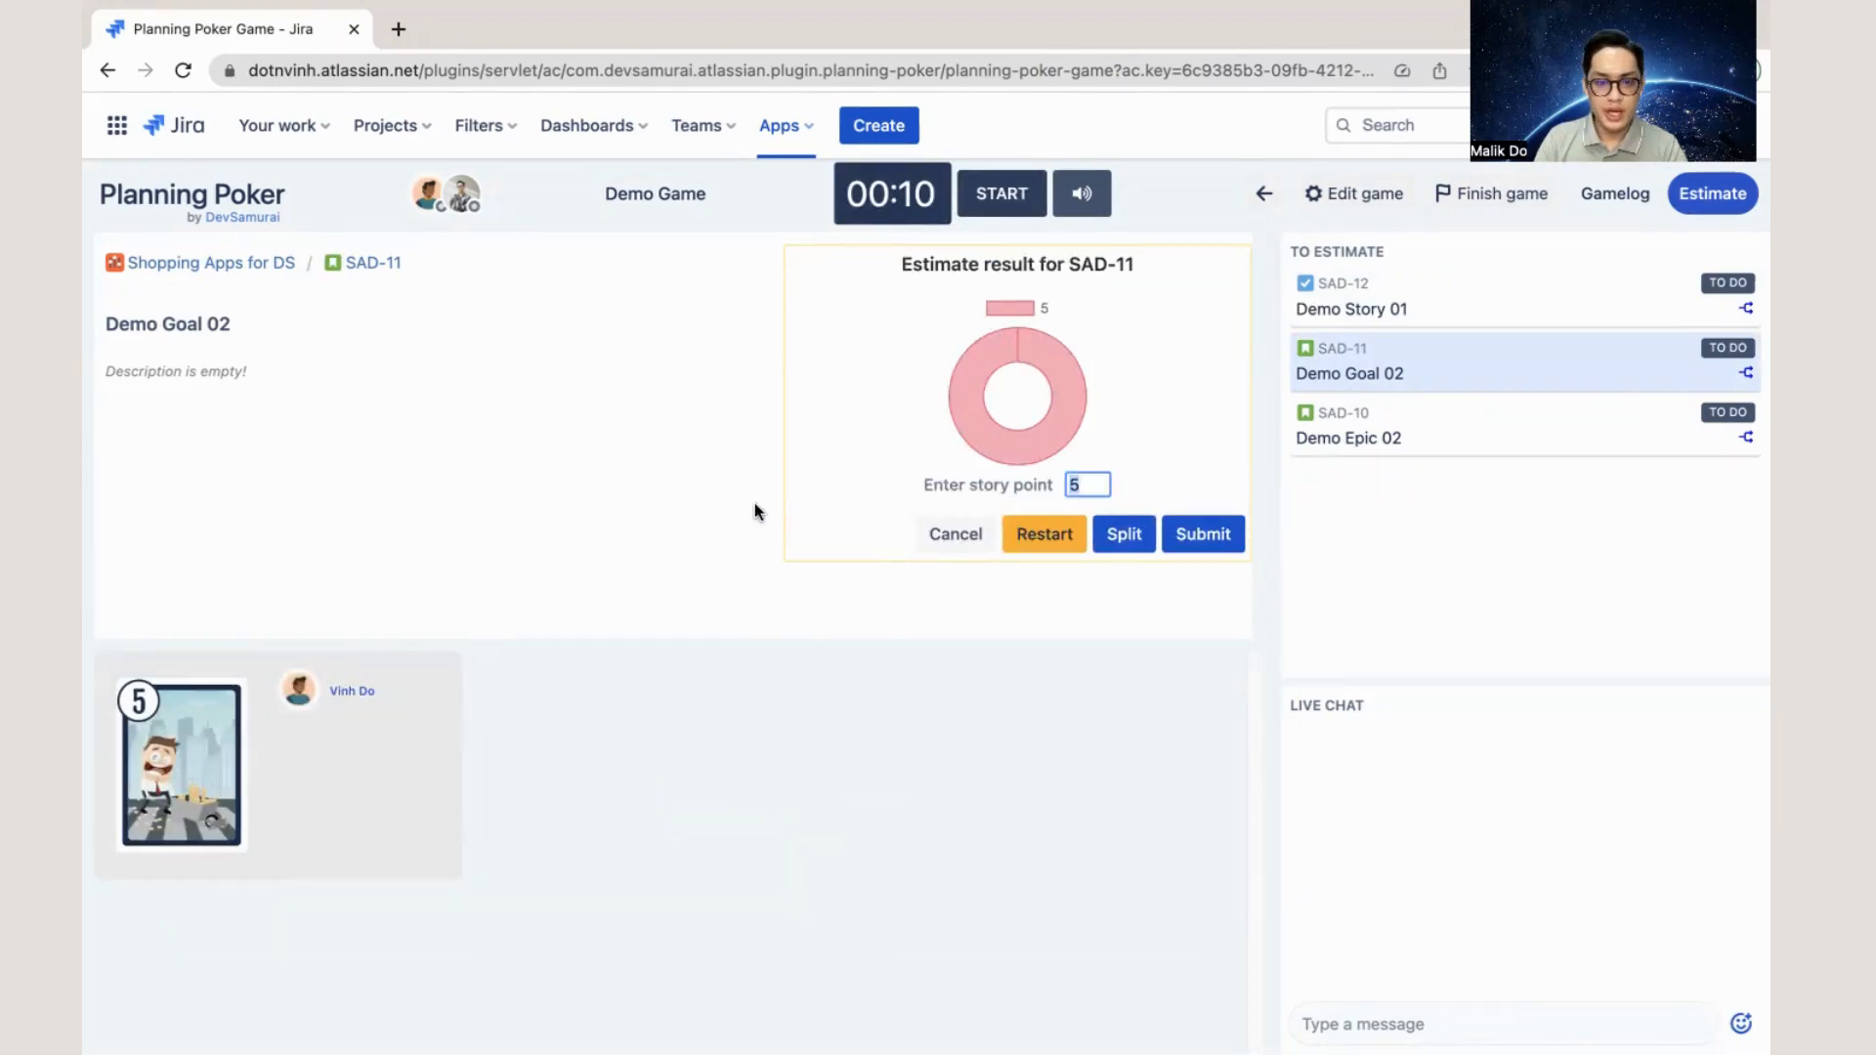
- Examine the estimate result for SAD-11 and its issue-splitting form, leaving the issue unsplit
mouse_move(1012, 390)
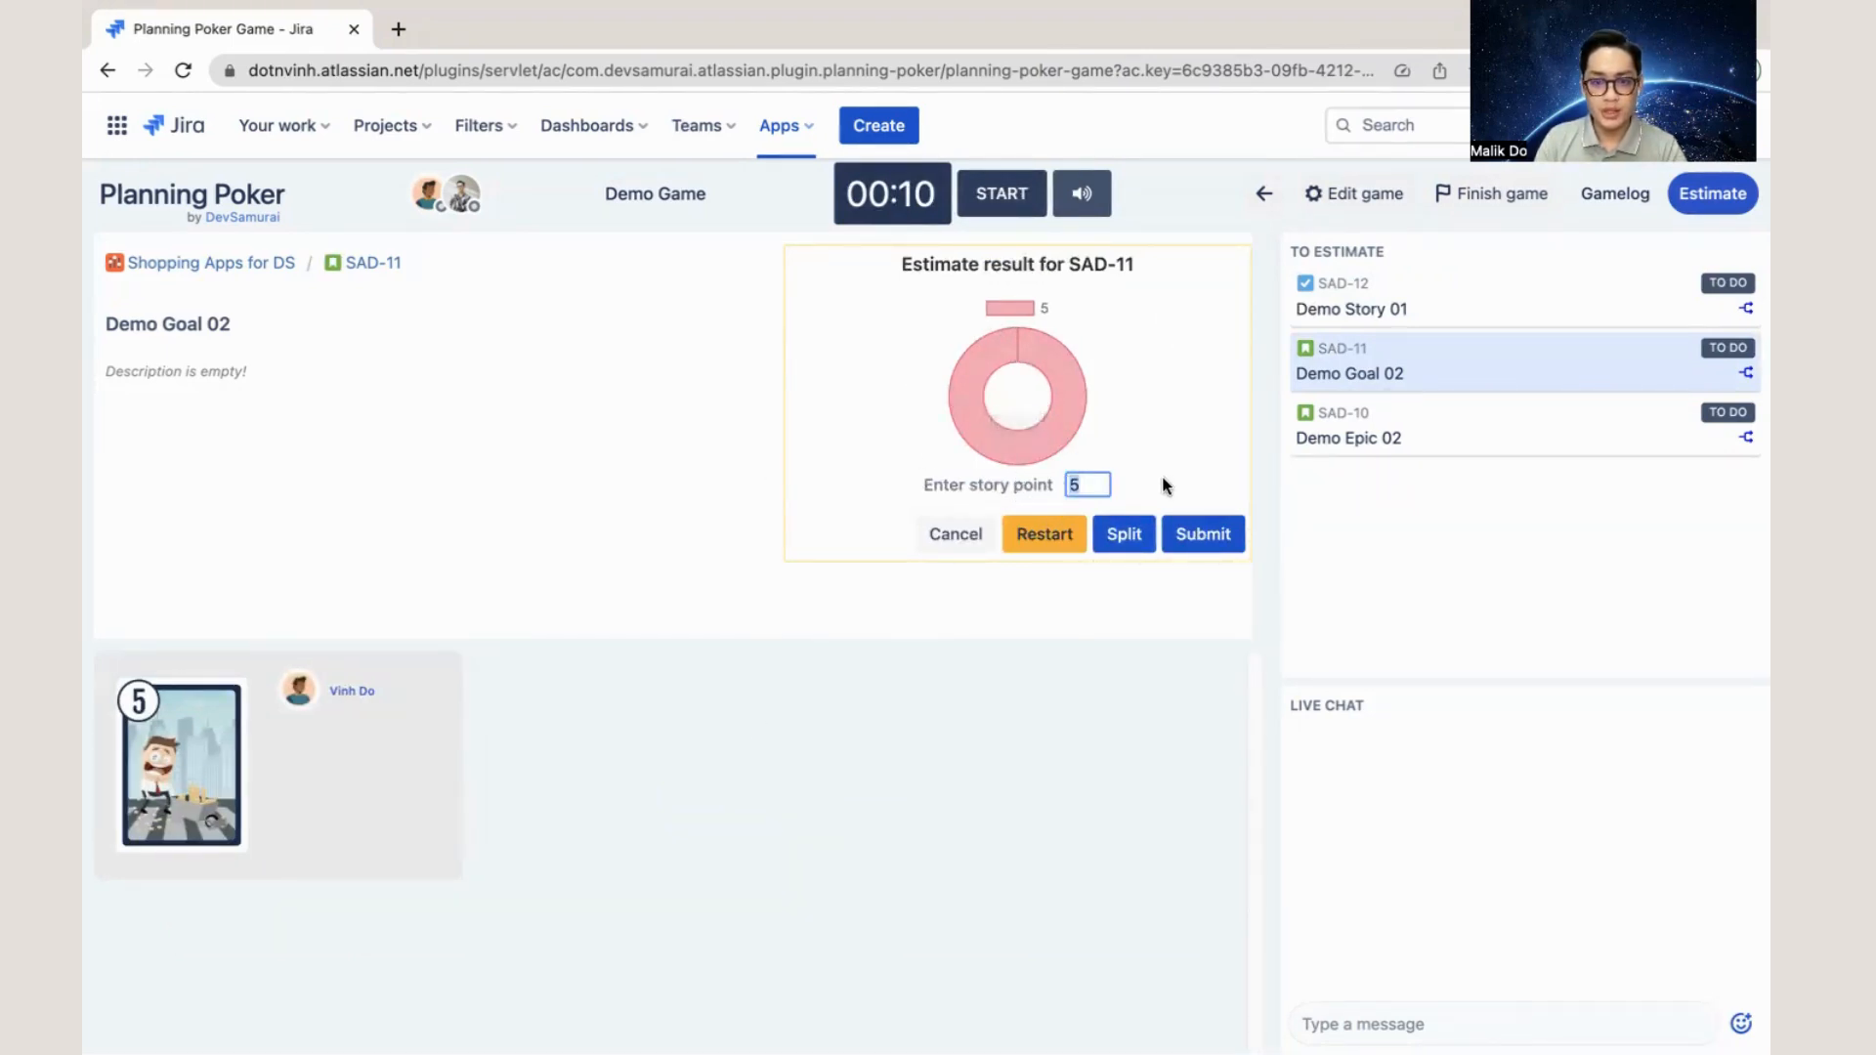
left_click(1129, 534)
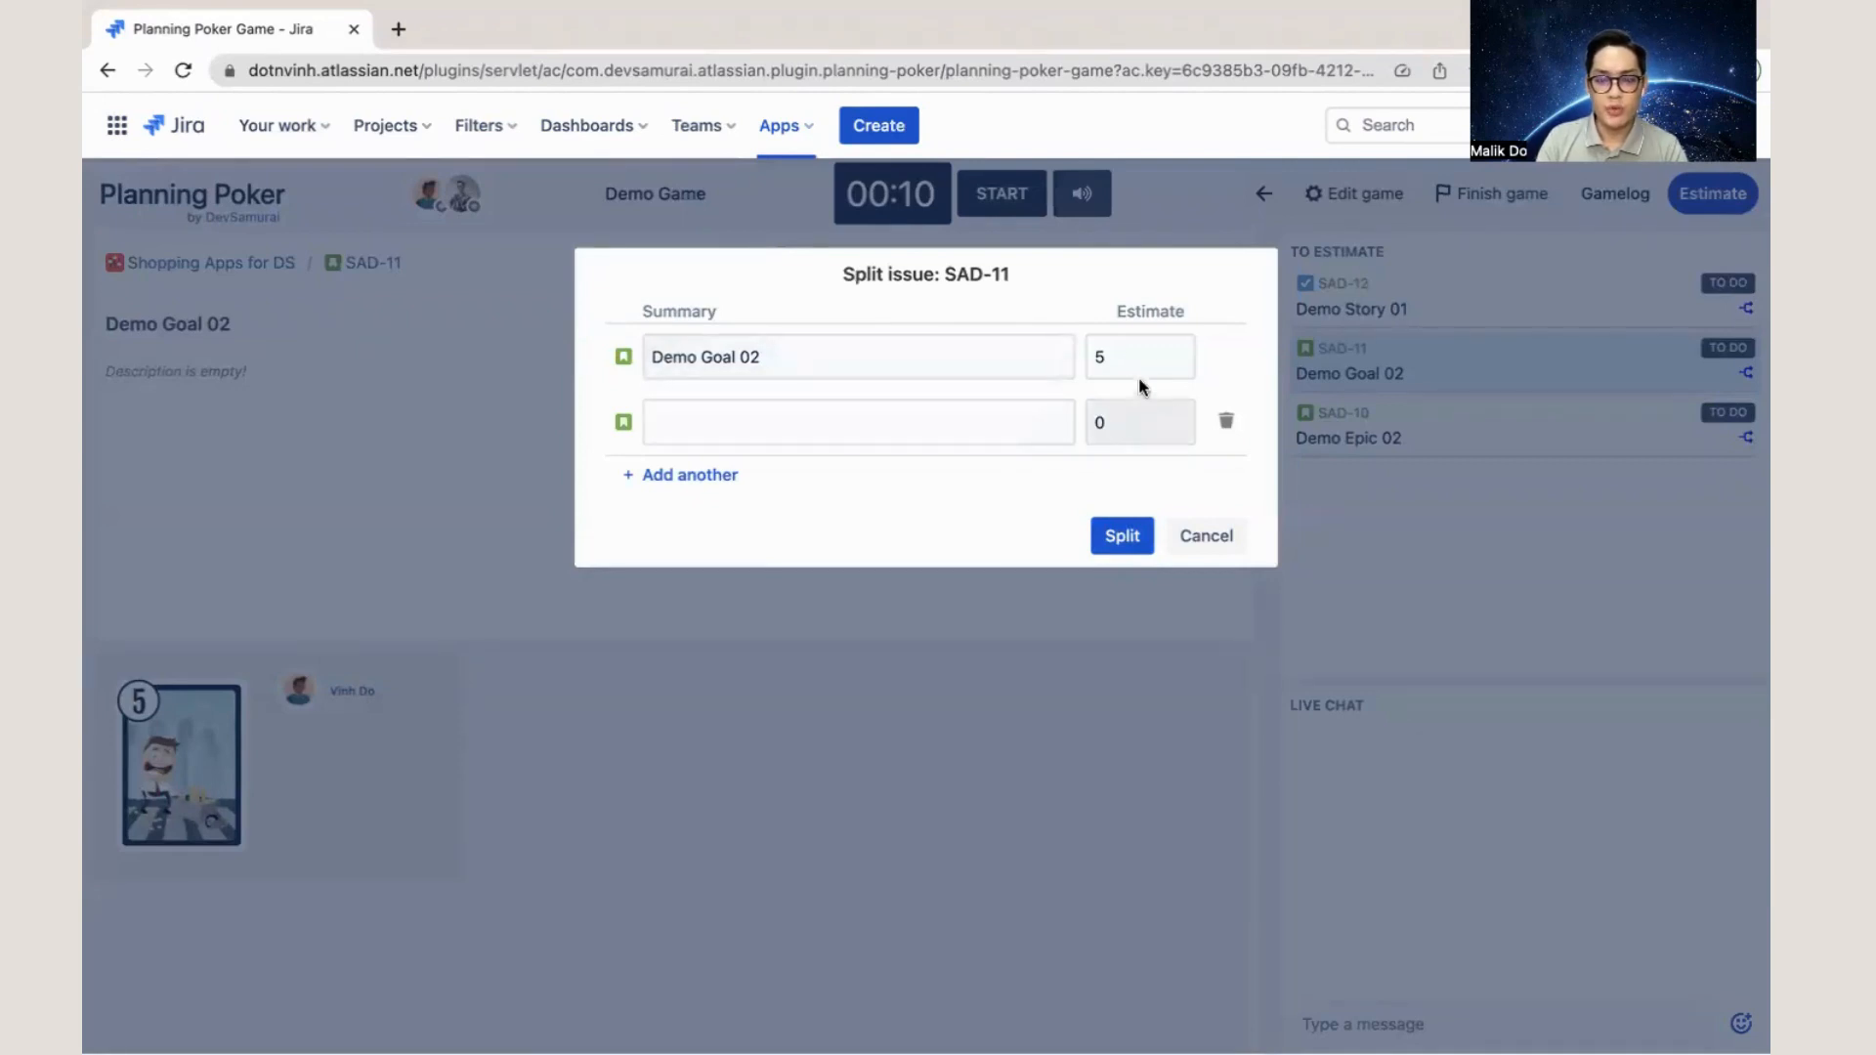
left_click(1184, 528)
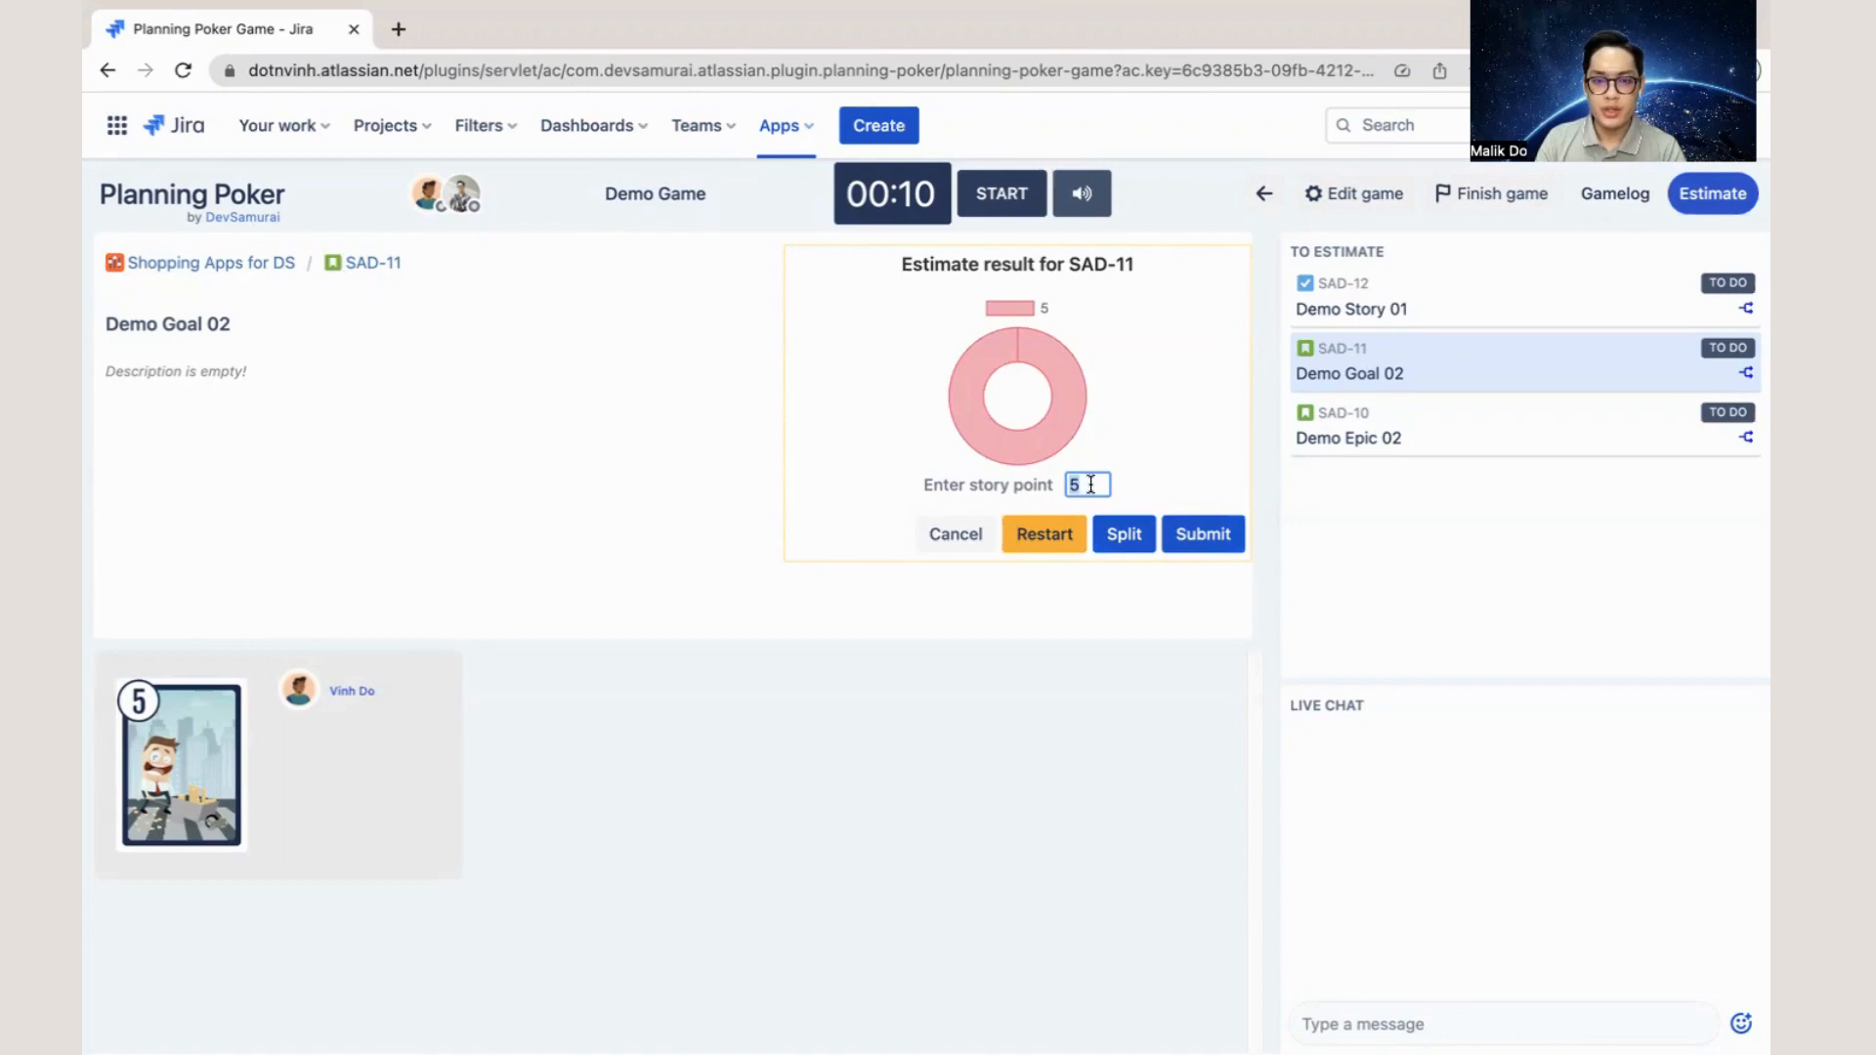
- Submit 5 story points for Demo Goal 02 and review the estimated issues in the Gamelog
left_click(1109, 485)
left_click(1222, 534)
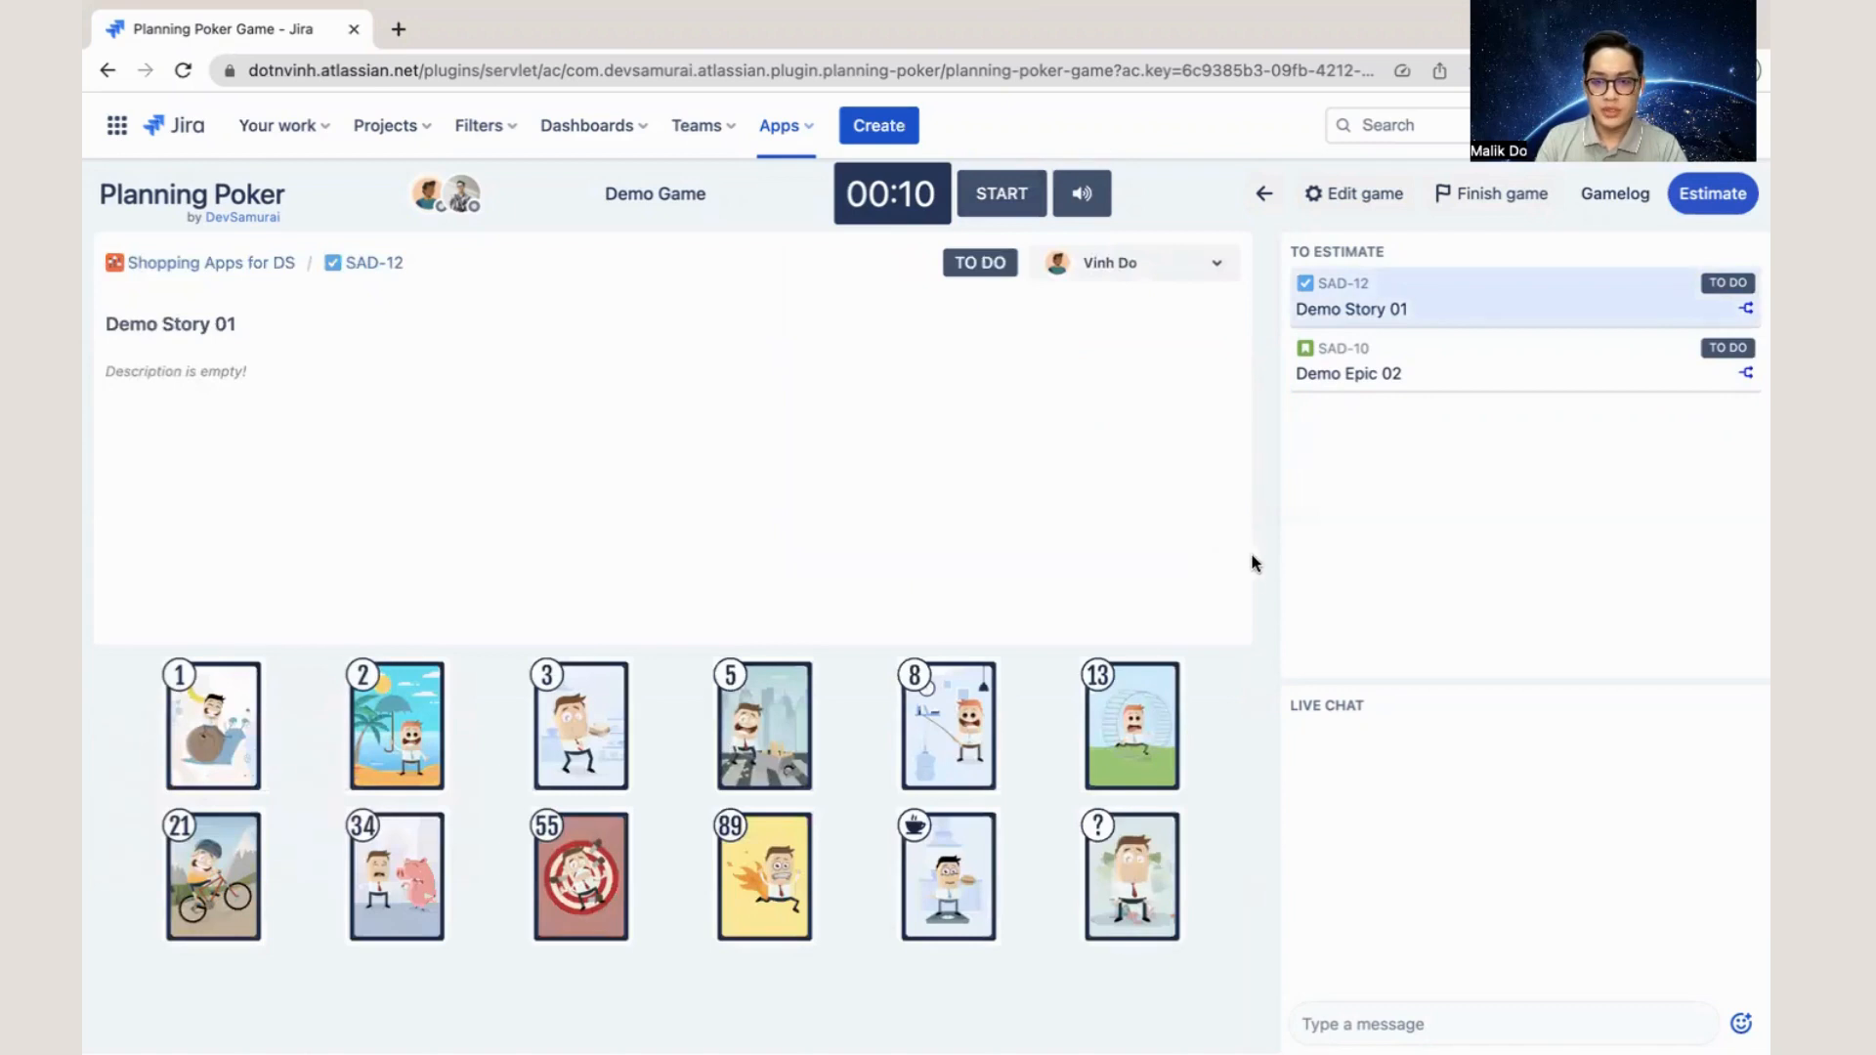
left_click(1622, 205)
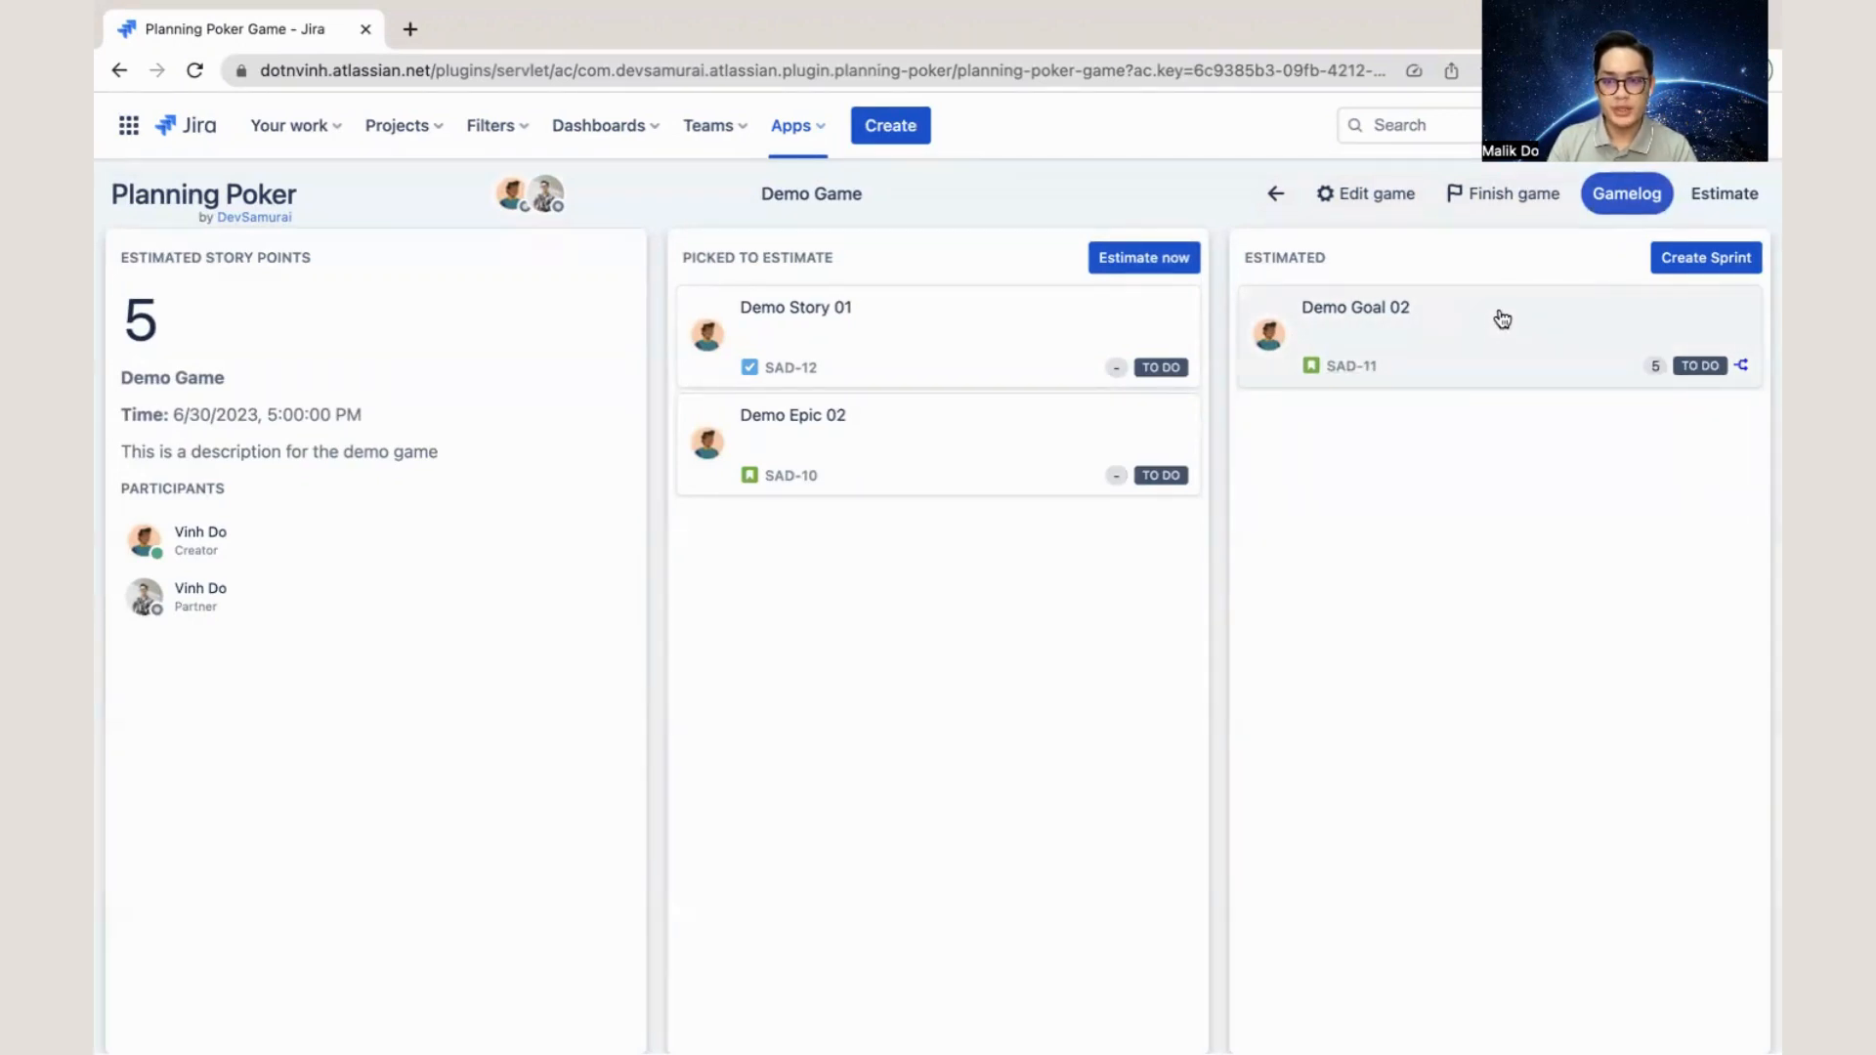
- Run the estimation round for Demo Story 01, voting 3, finish it early and submit the estimate
left_click(1724, 194)
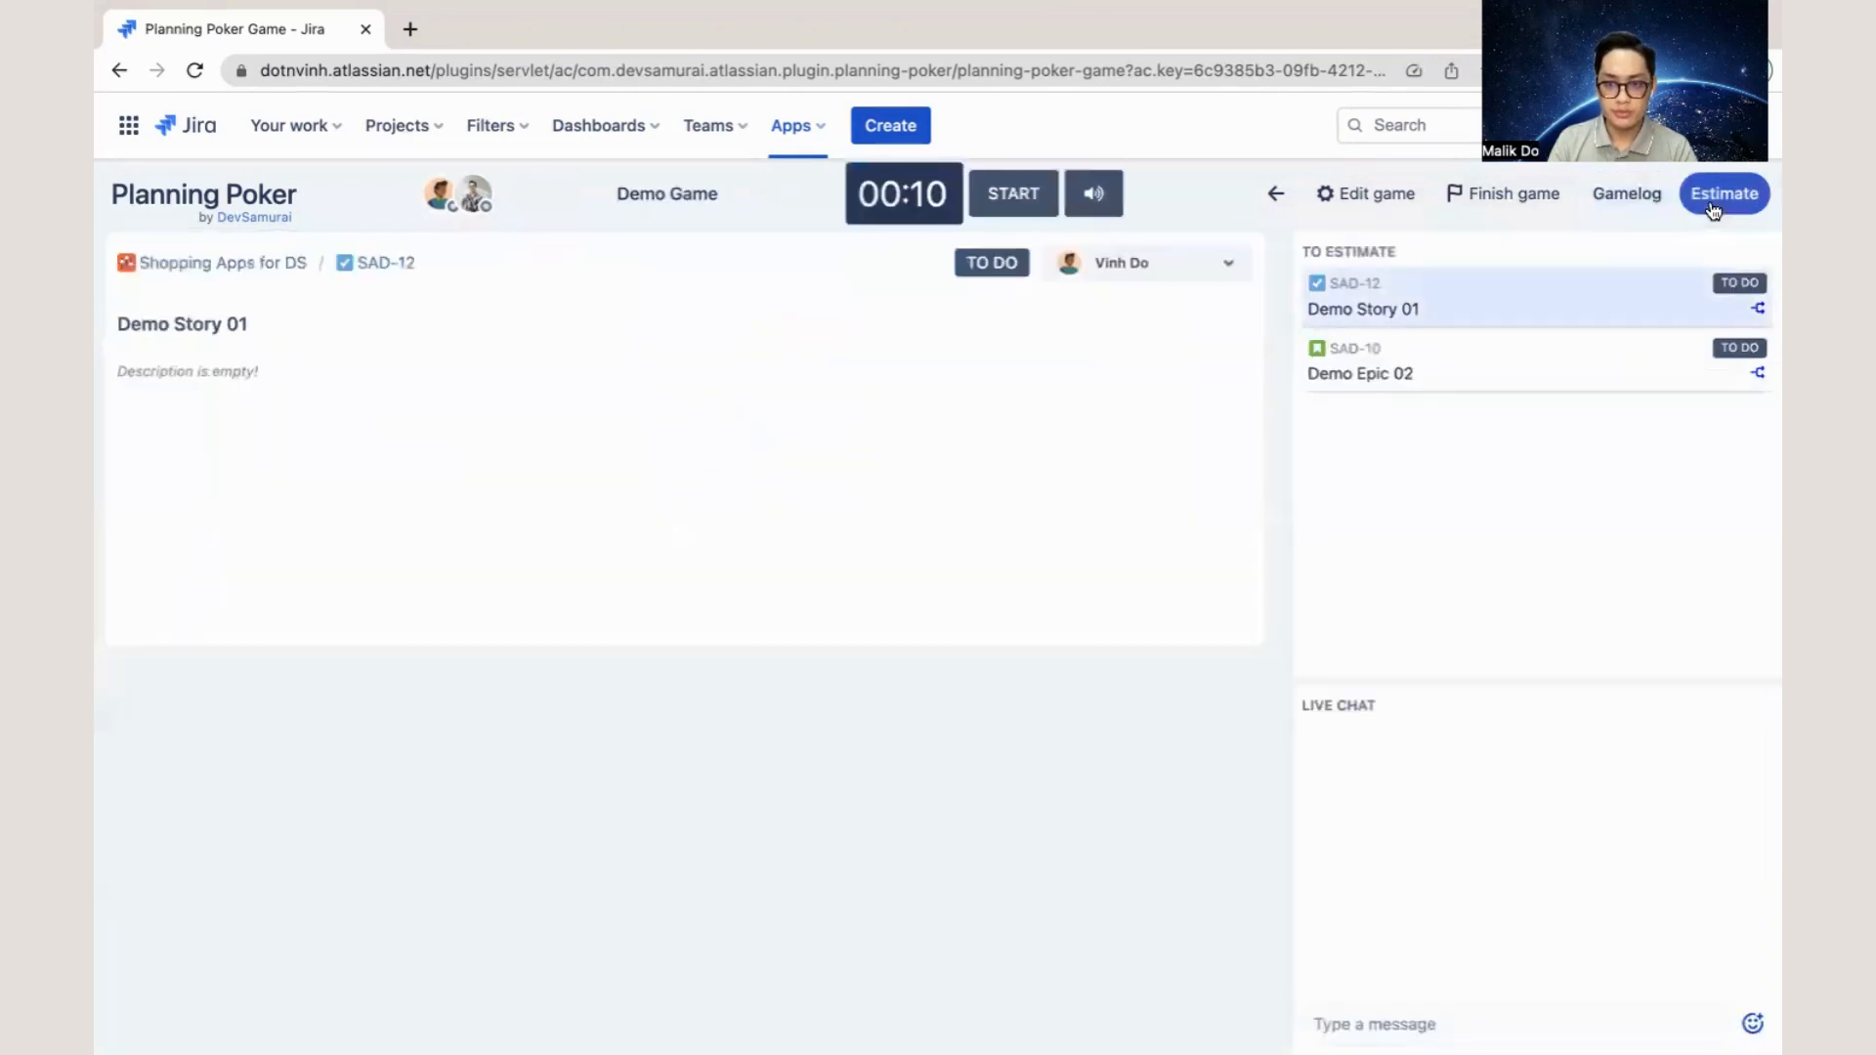
left_click(1013, 193)
left_click(614, 714)
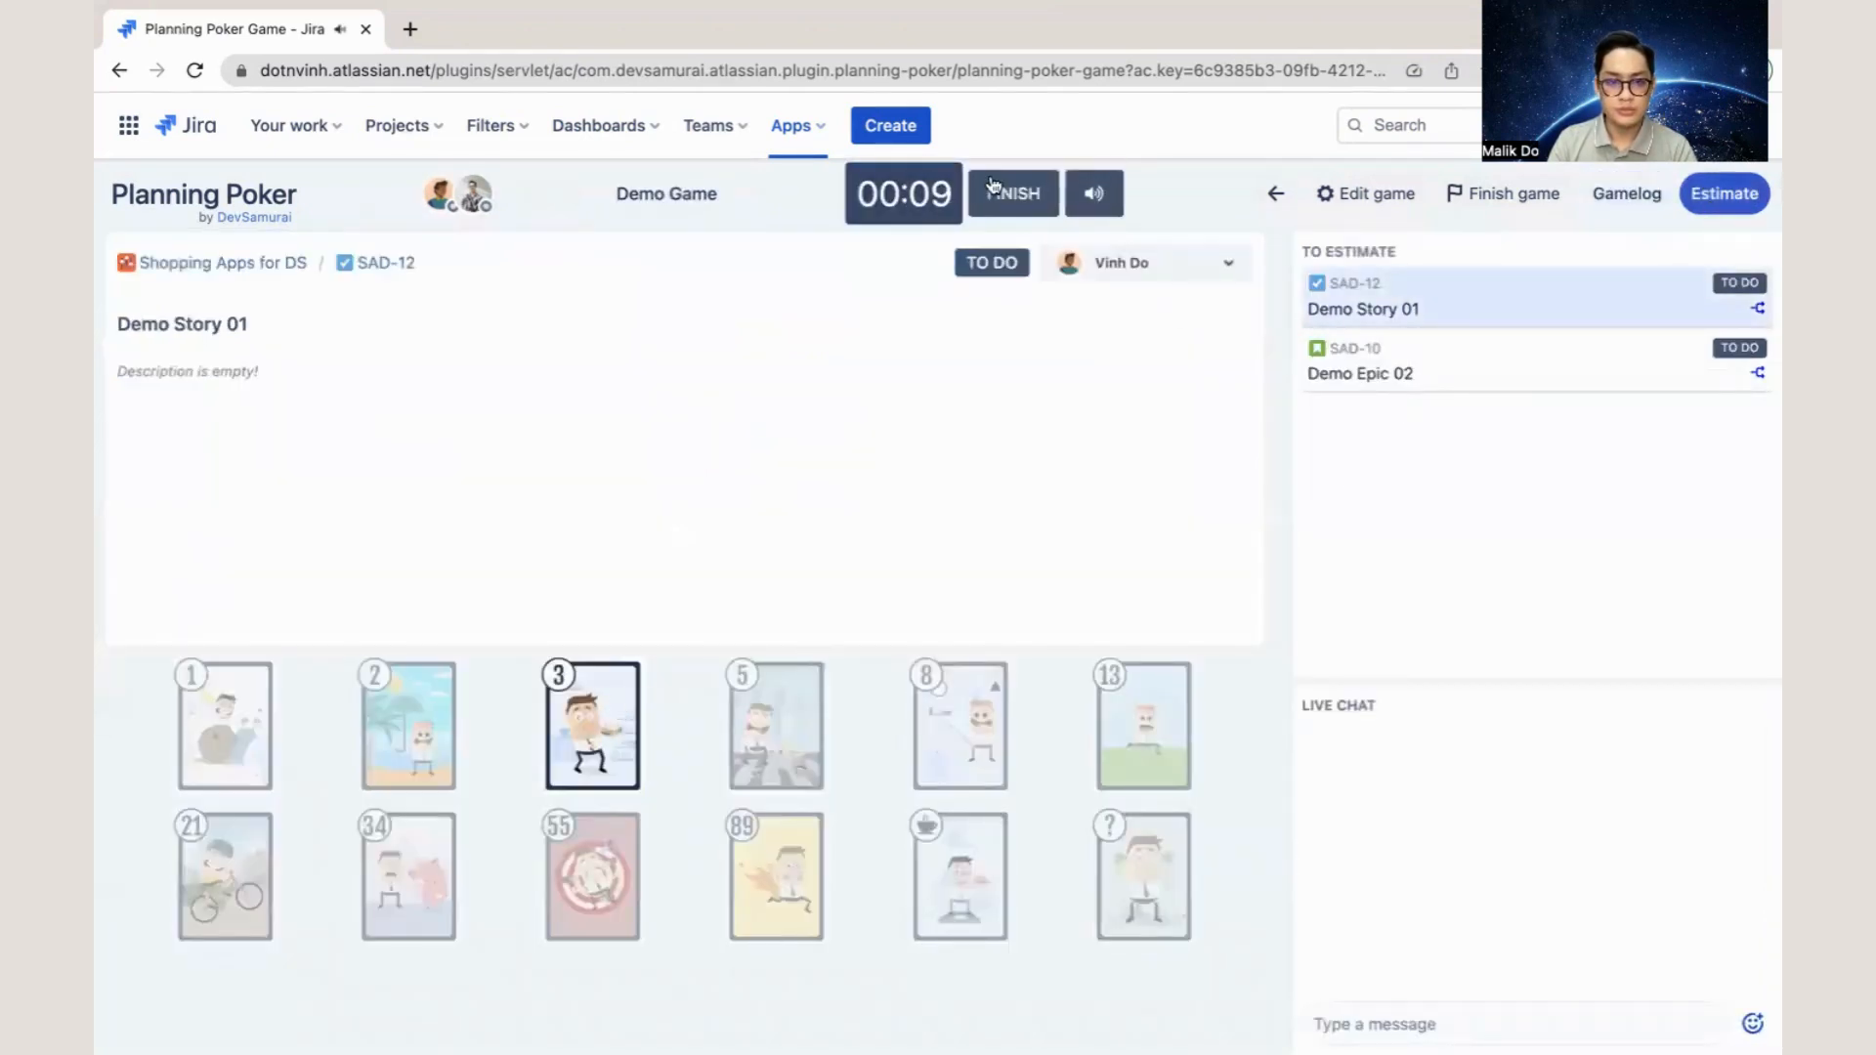
left_click(1013, 192)
left_click(1225, 528)
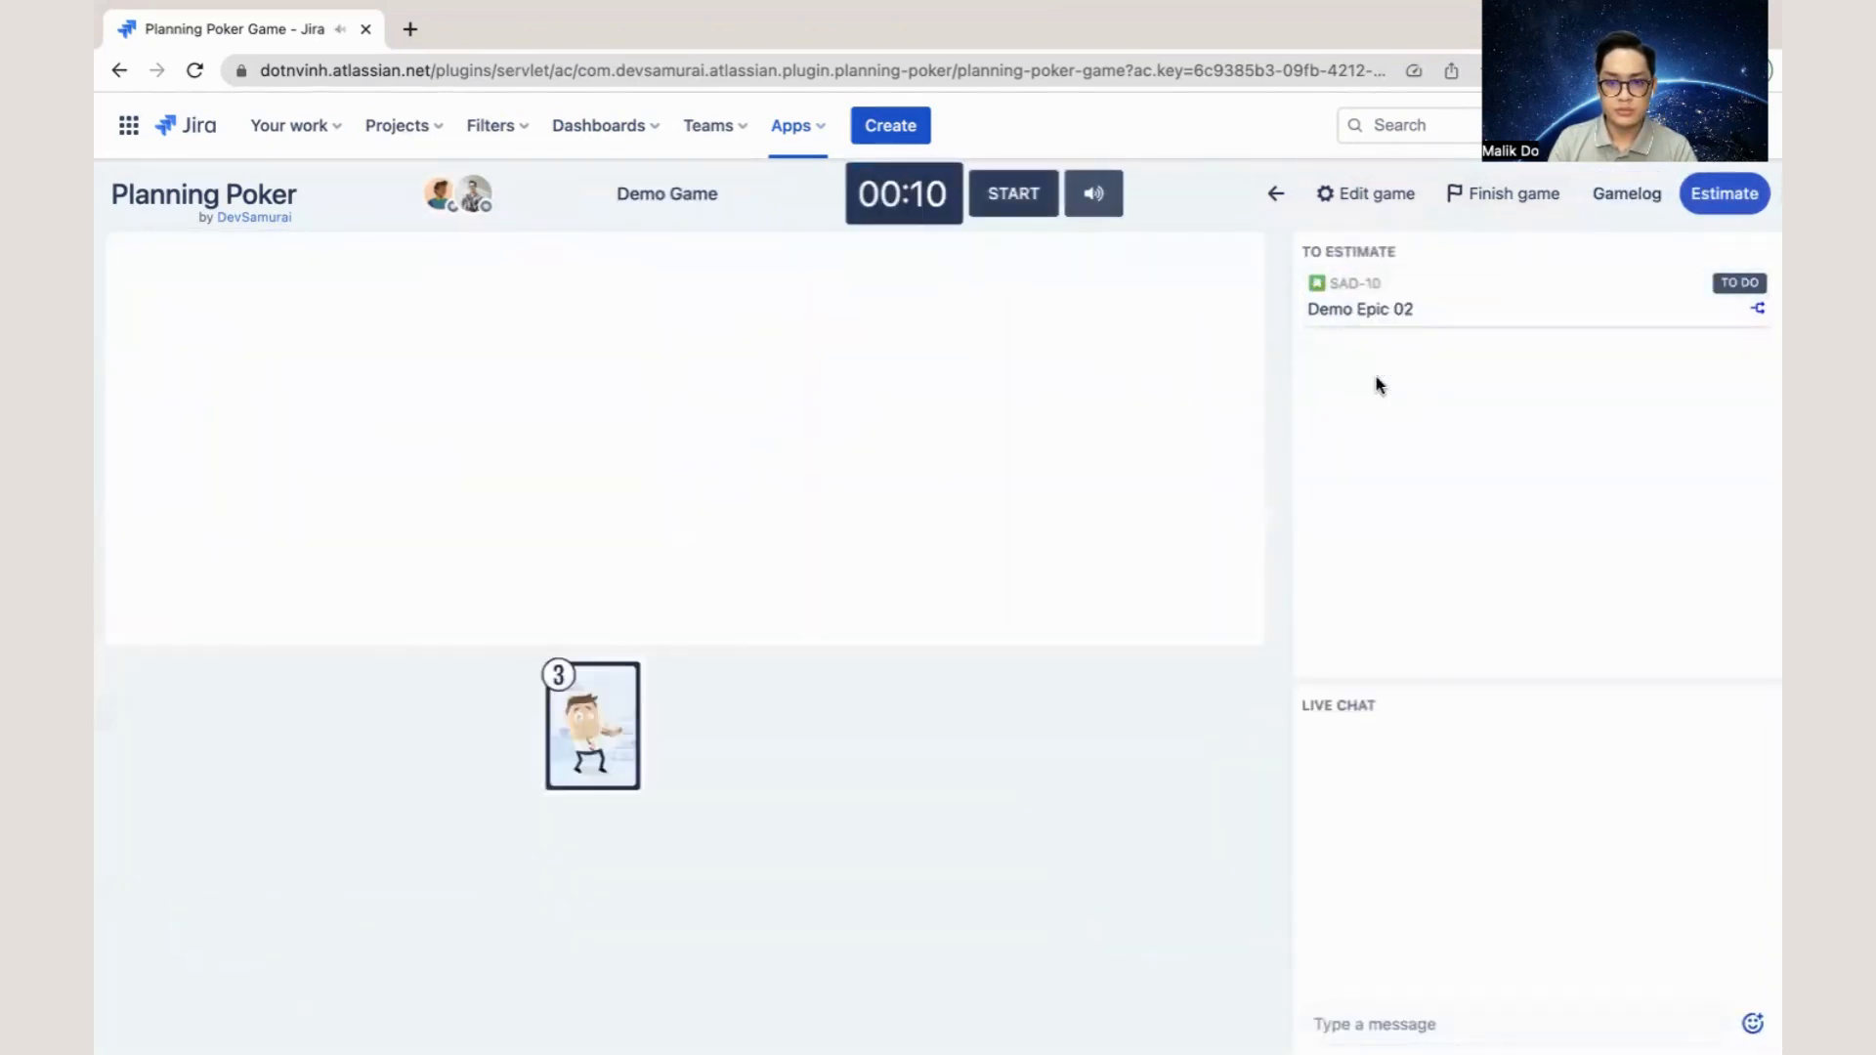
- Run the estimation round for Demo Epic 02, voting 21, finish it early and submit the estimate
left_click(1026, 209)
left_click(244, 880)
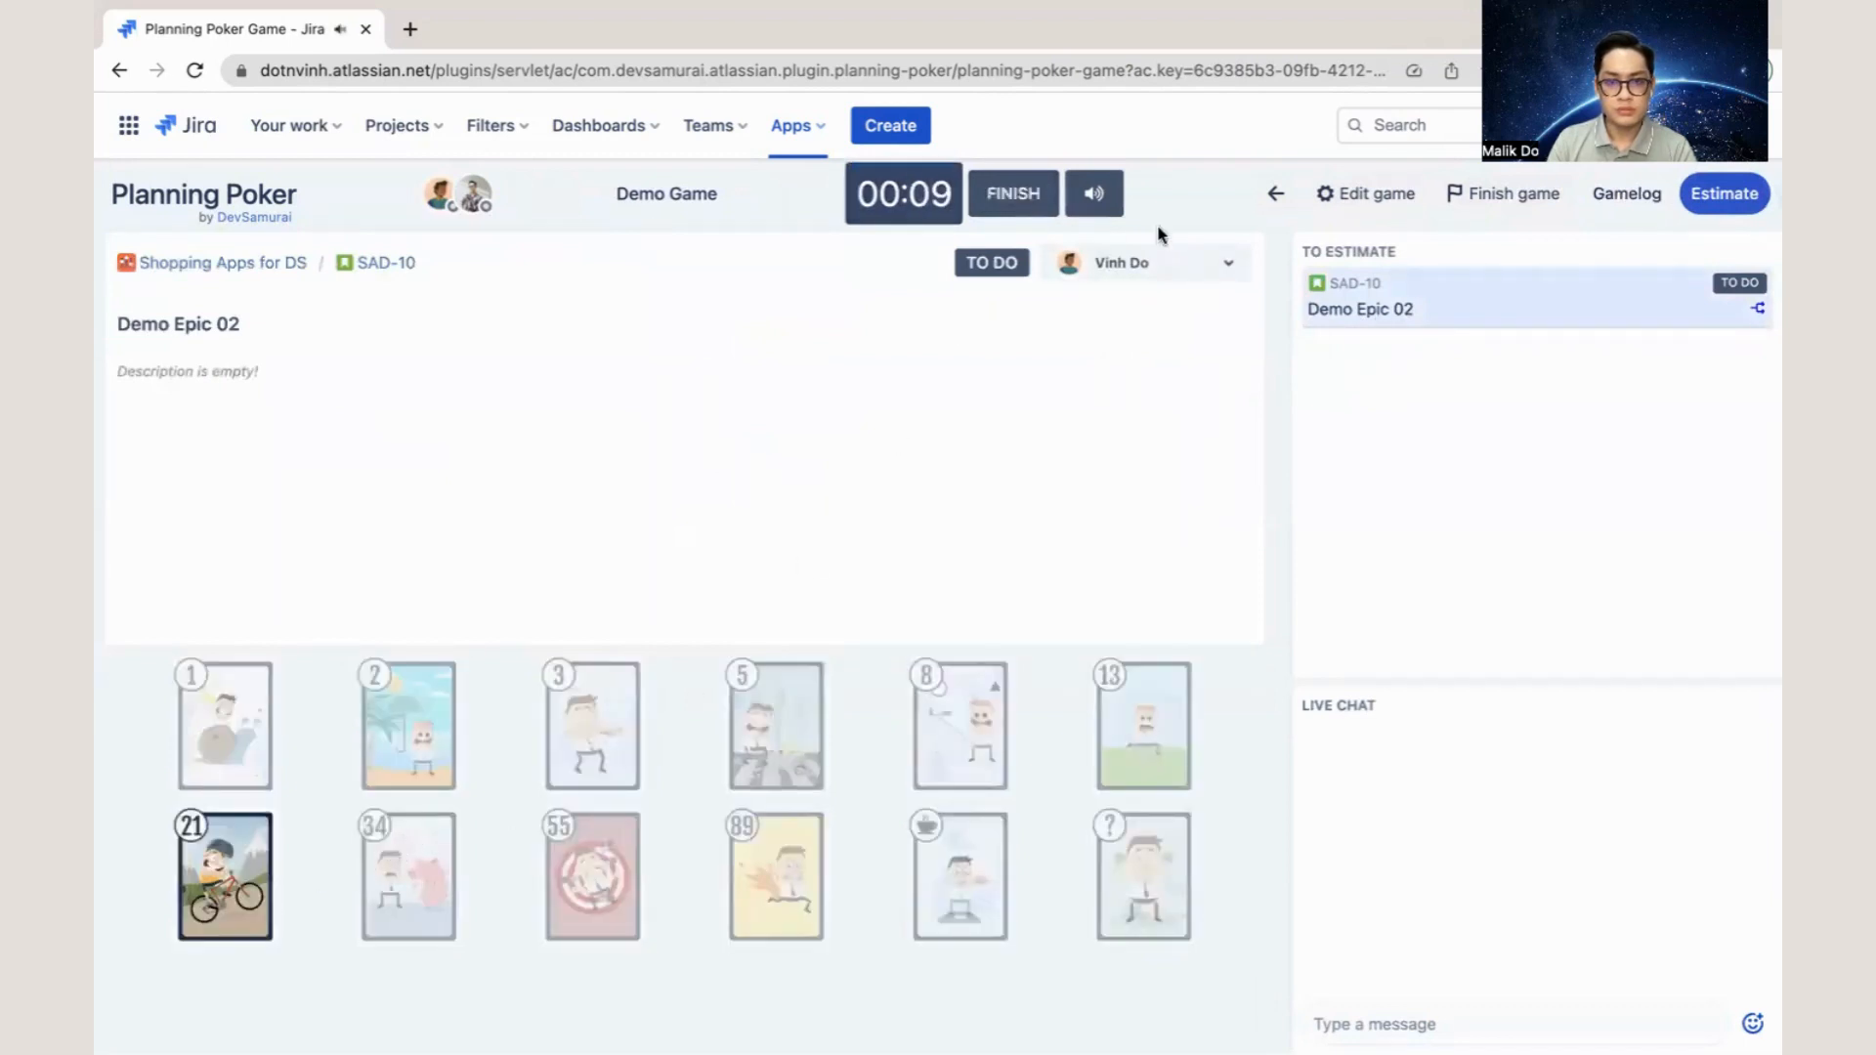
left_click(1034, 206)
left_click(1208, 531)
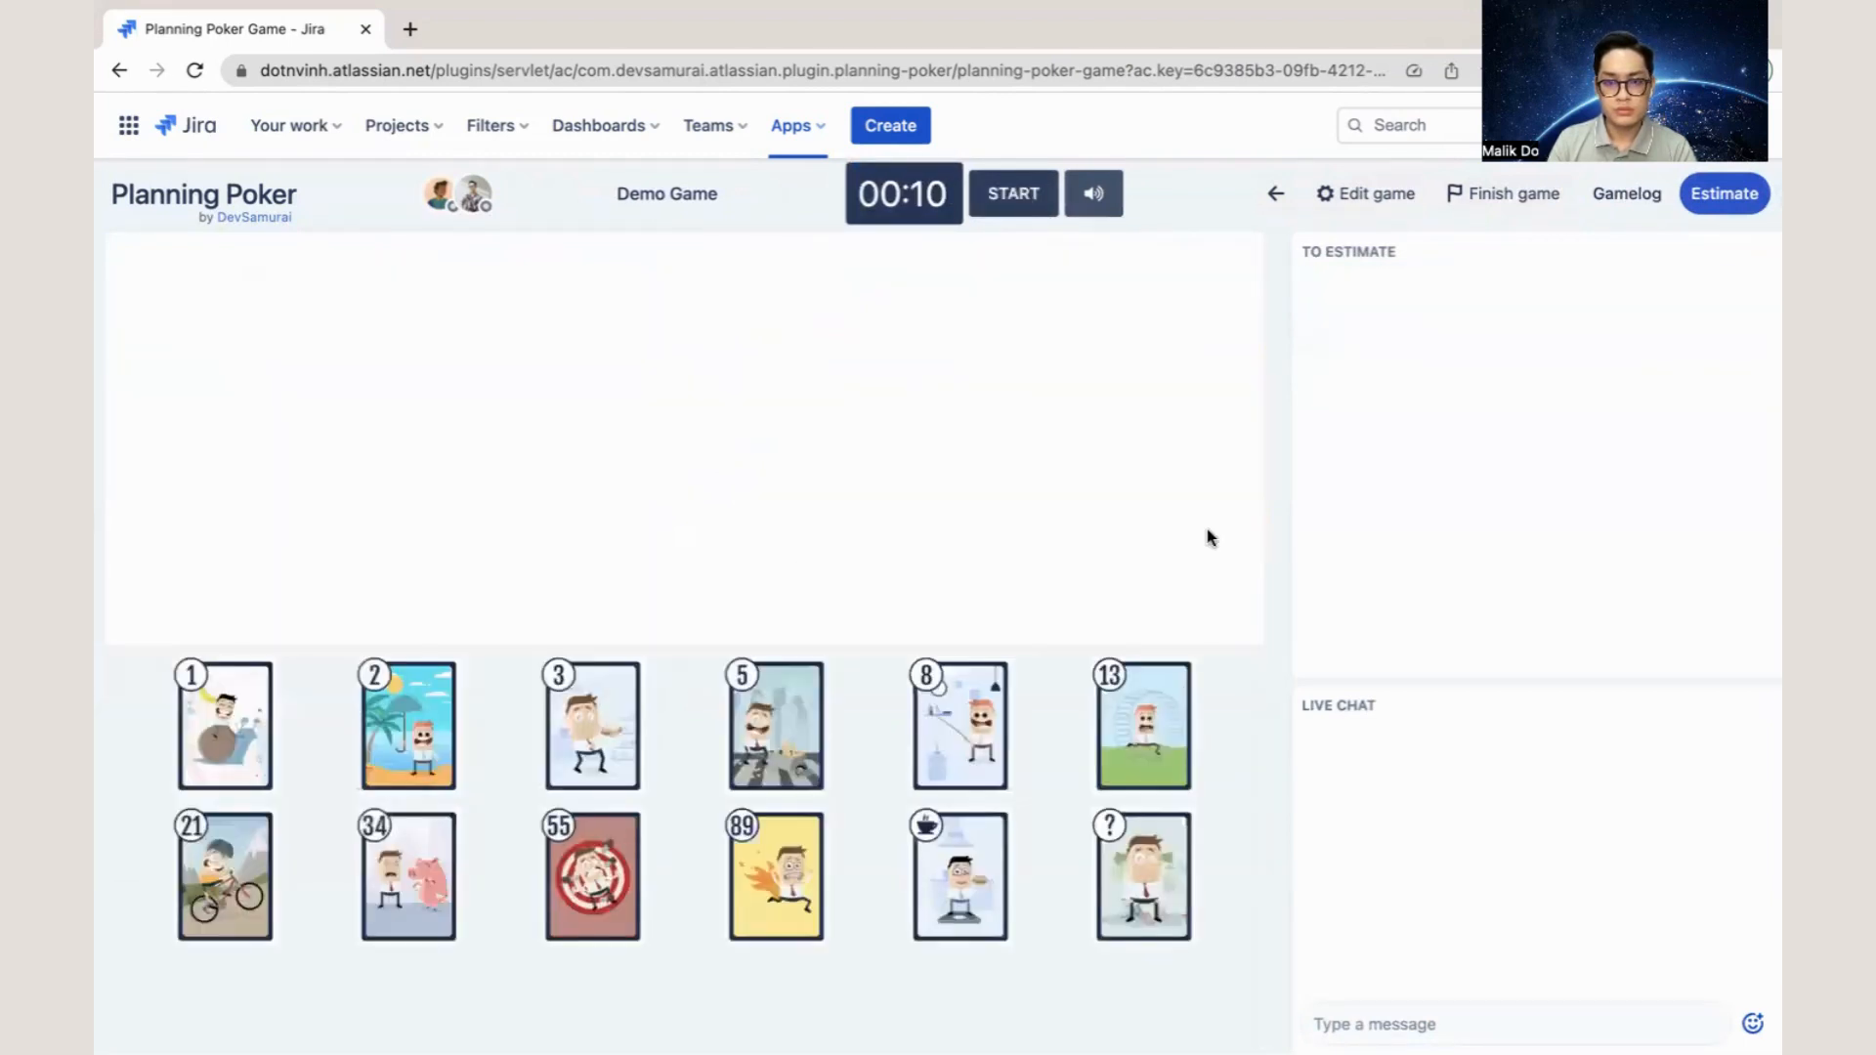
- Run the estimation rounds for Demo Story 01 and Demo Epic 02, voting 3 and 21 respectively
left_click(1016, 196)
left_click(608, 719)
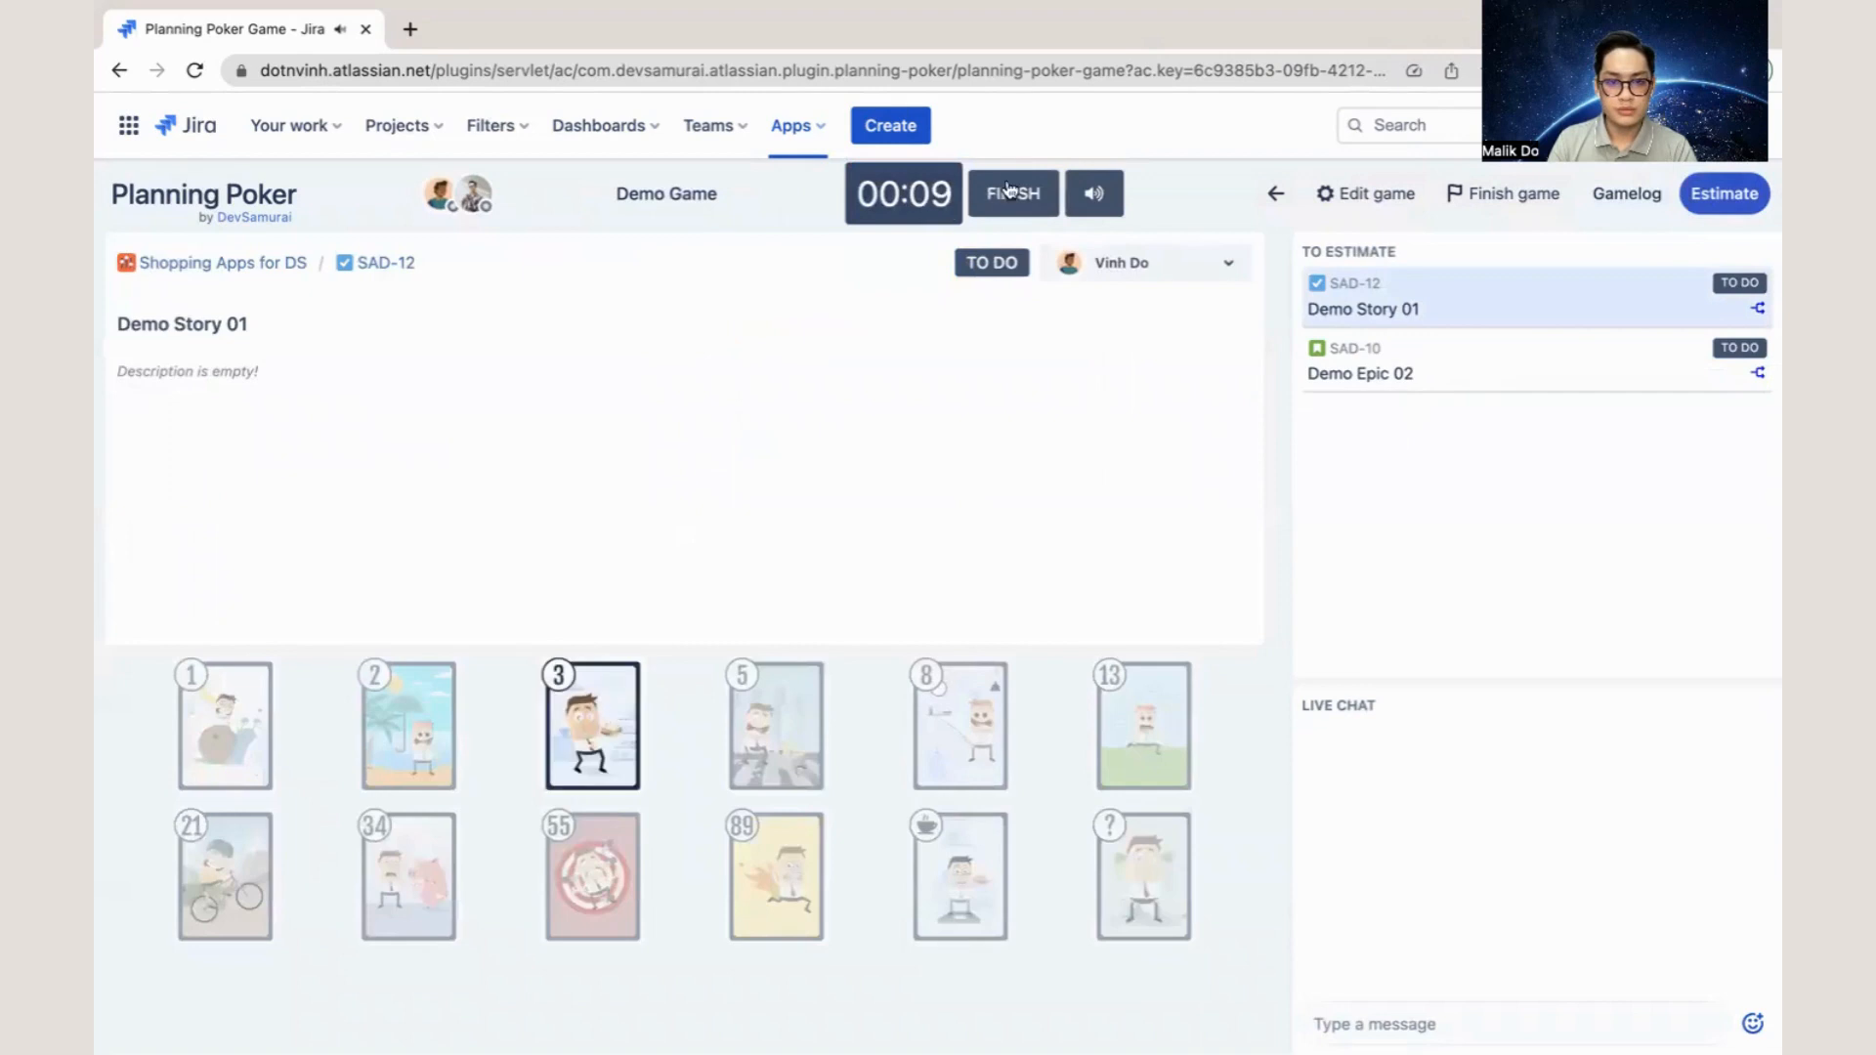
left_click(1013, 194)
left_click(1214, 533)
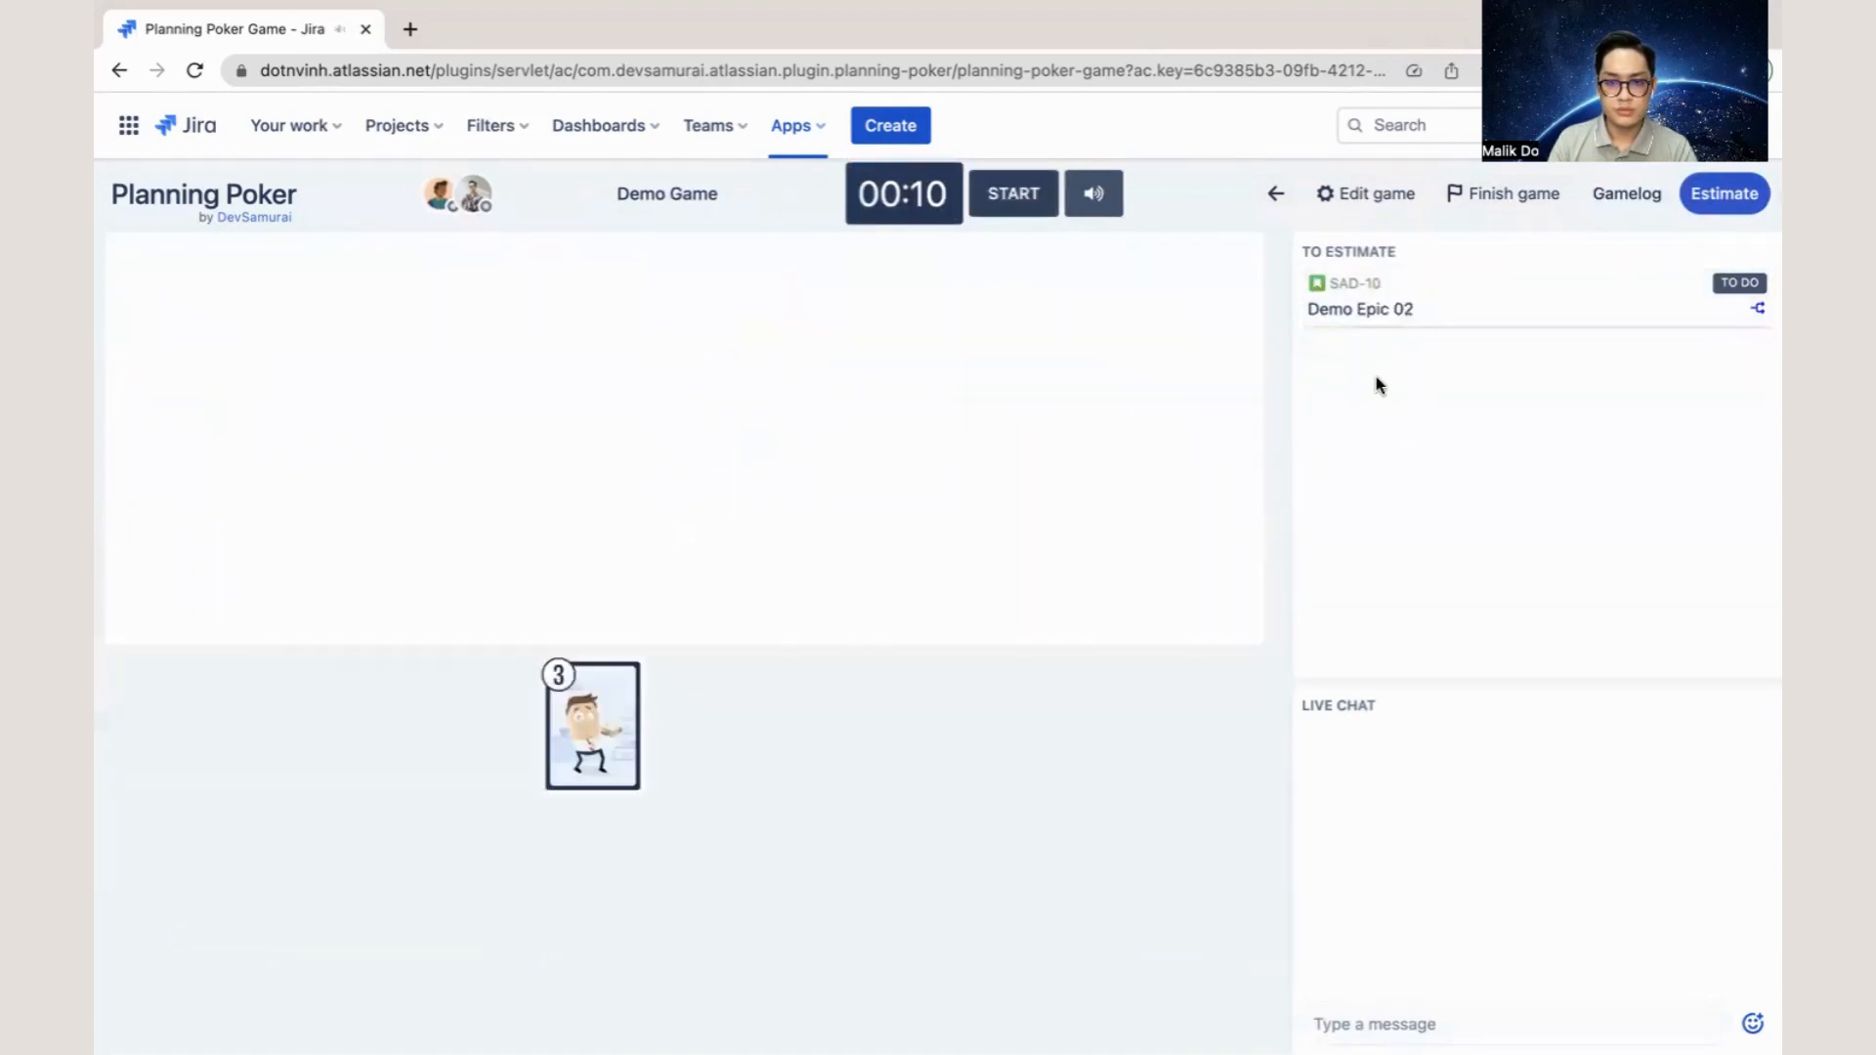
left_click(1006, 200)
left_click(225, 876)
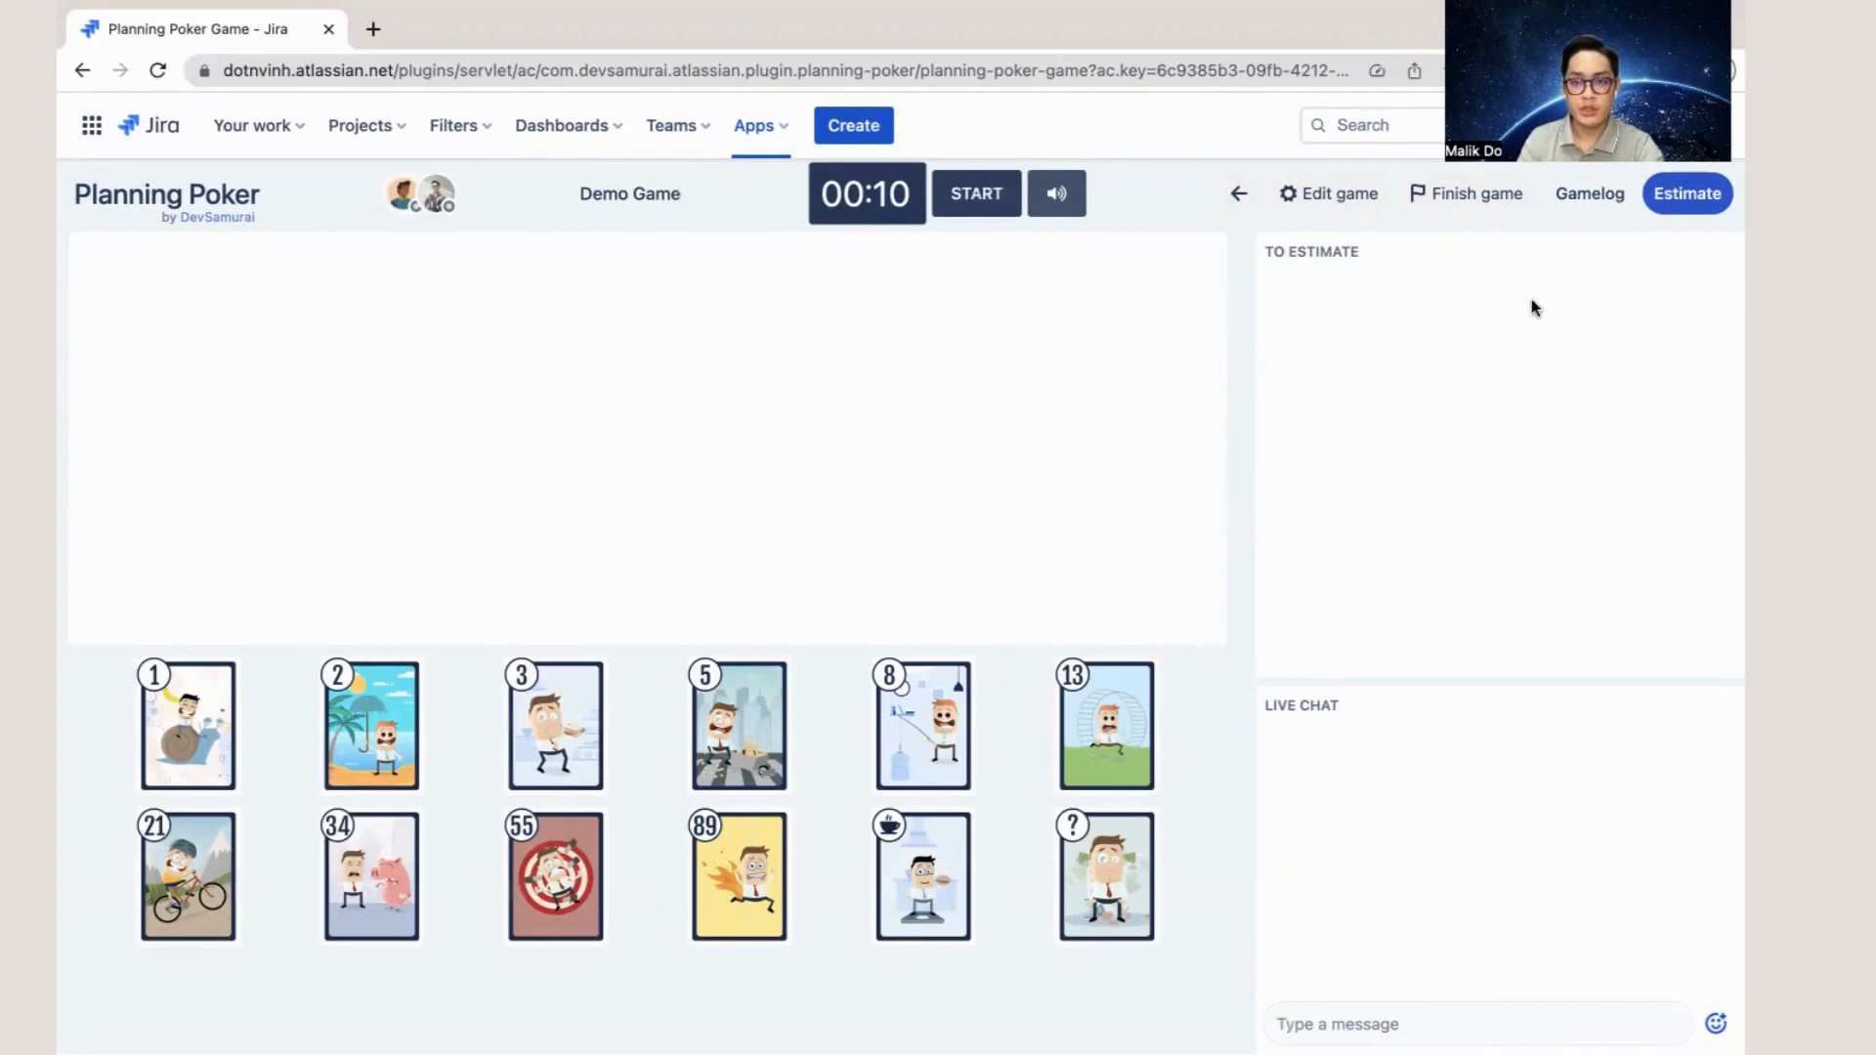
- Create a sprint from the Gamelog containing the estimated issues Demo Goal 02, Demo Epic 02 and Demo Story 01
left_click(1580, 214)
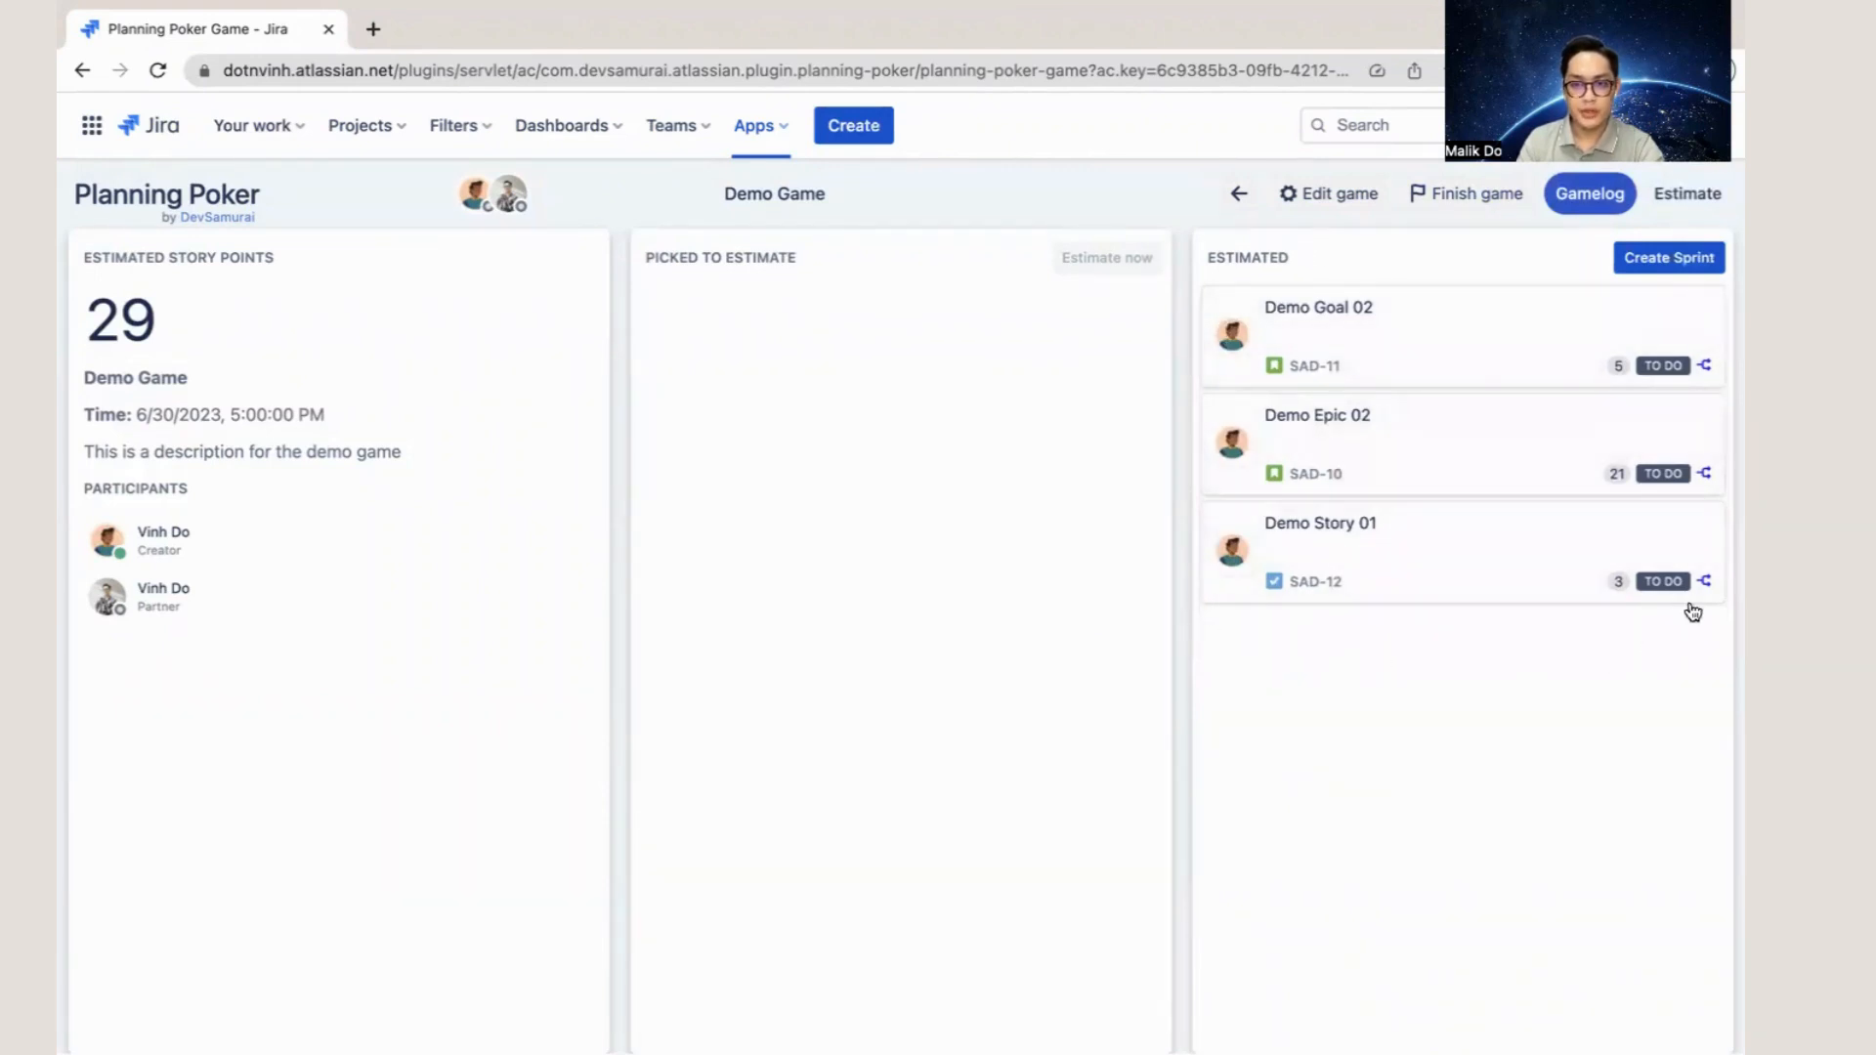
left_click(1681, 272)
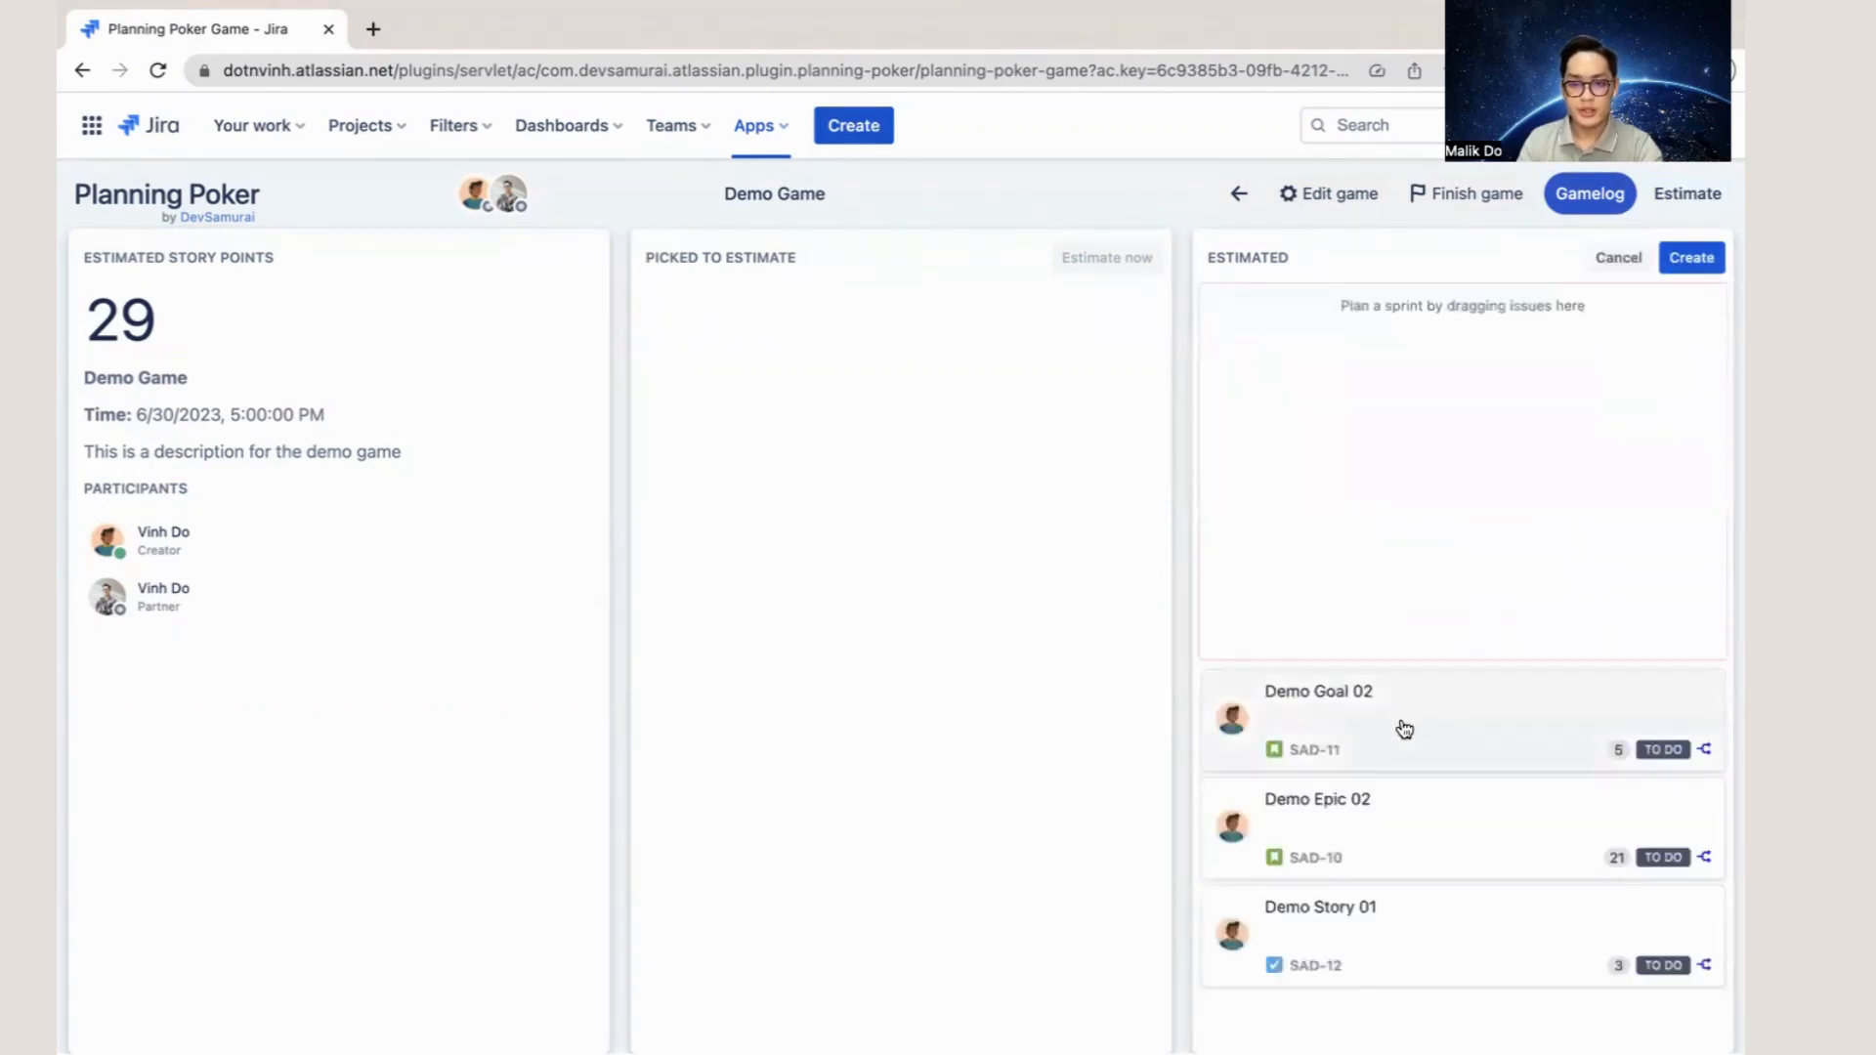
left_click_drag(1403, 729, 1328, 489)
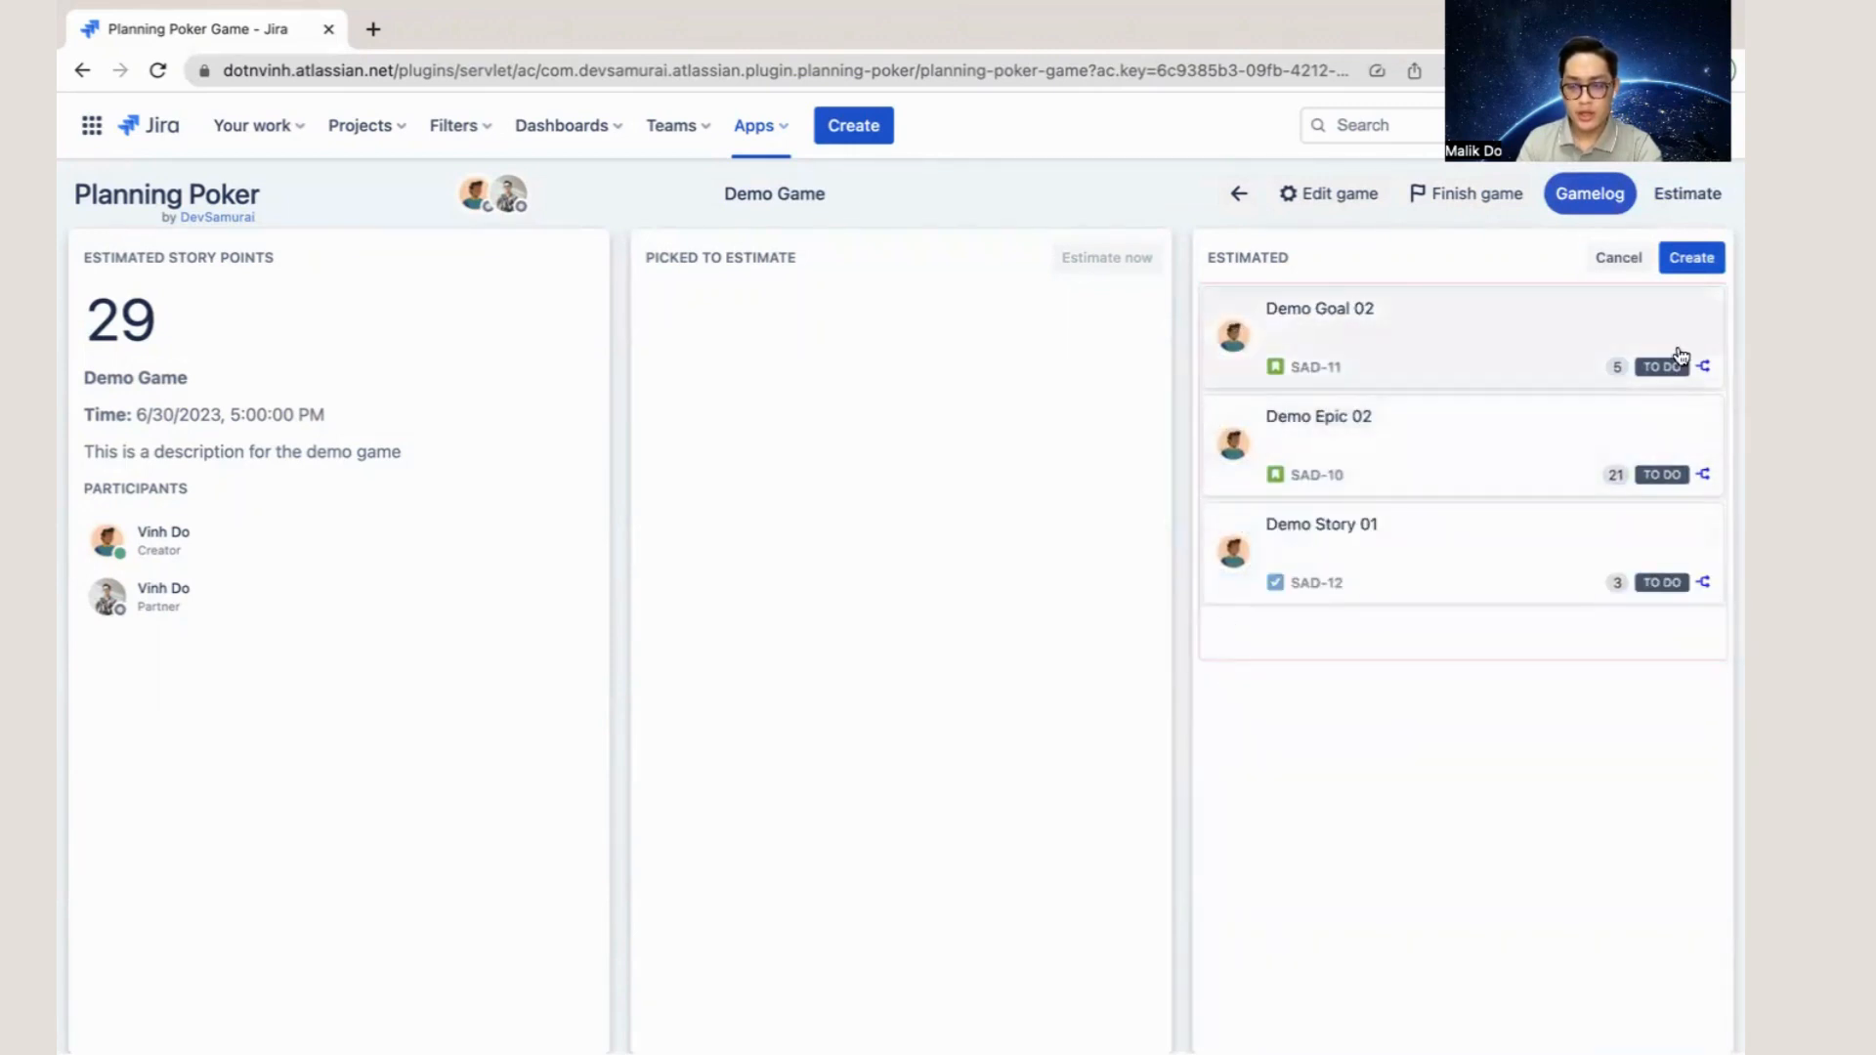
left_click(1685, 260)
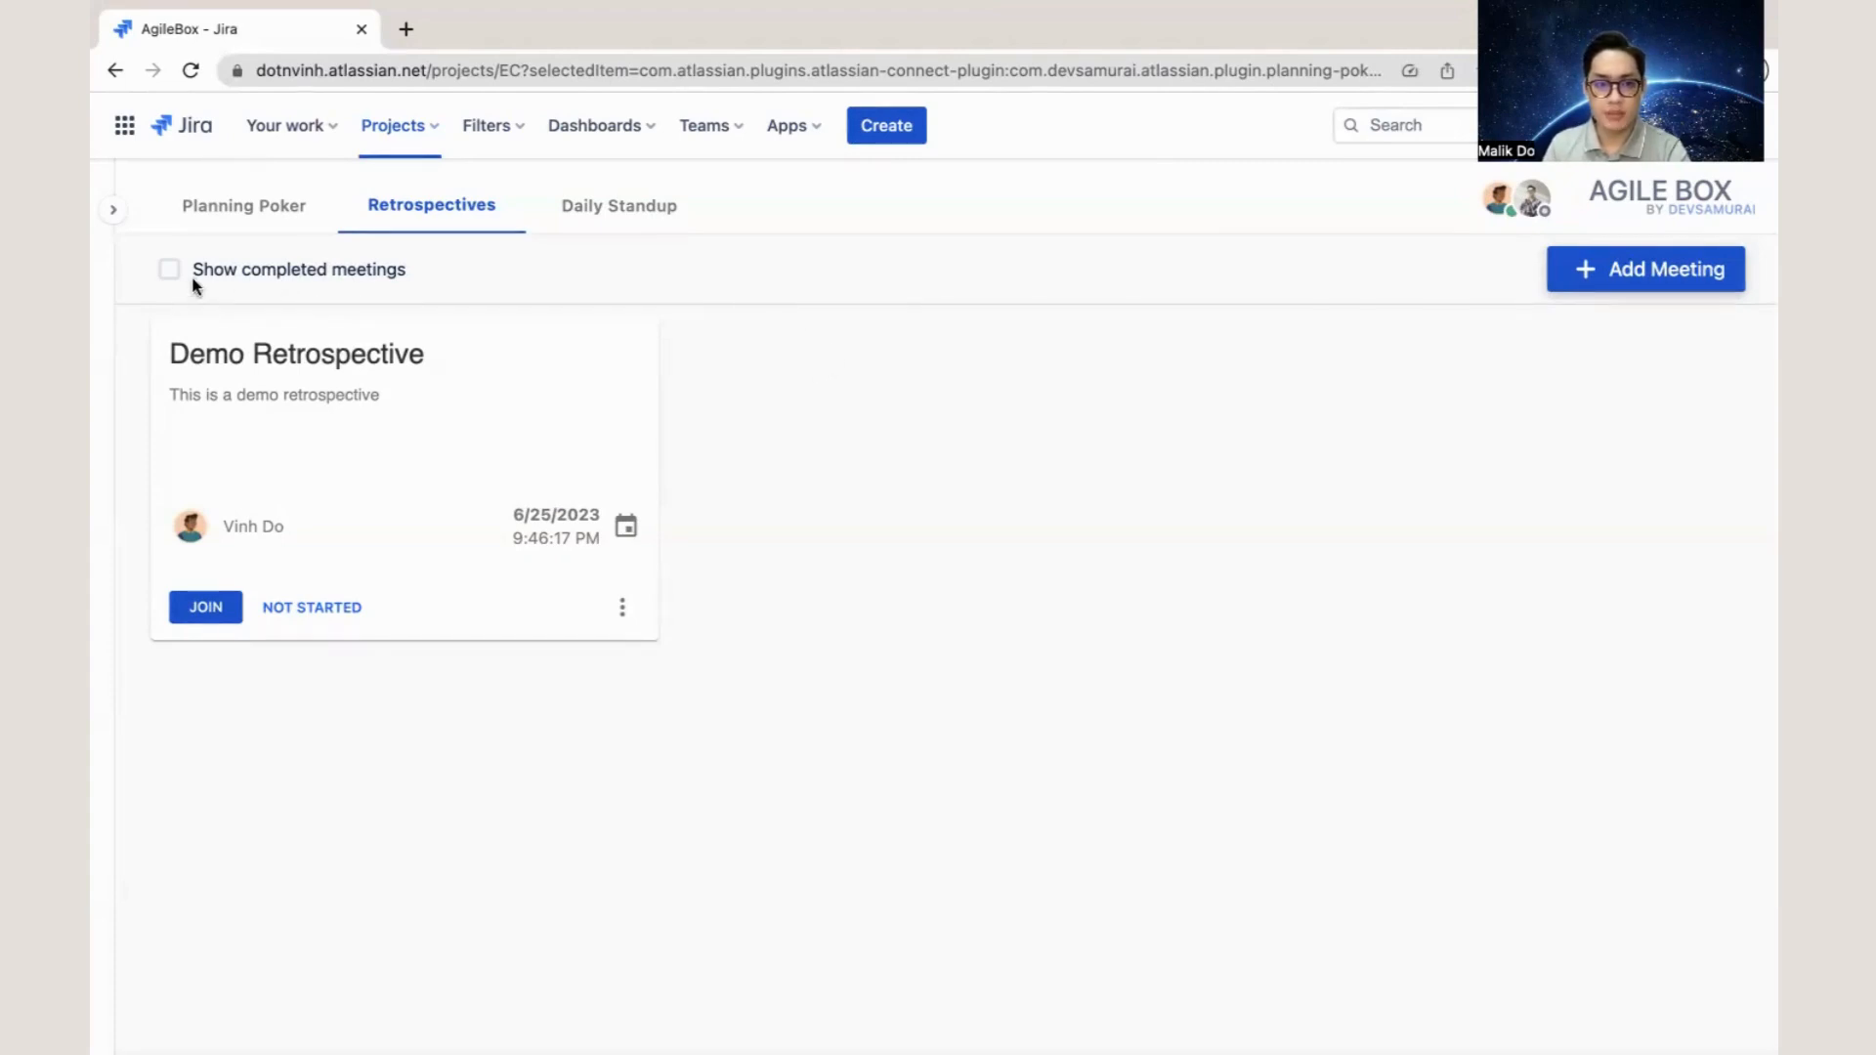
- Display the completed retrospective meetings for review and hide them again
left_click(167, 269)
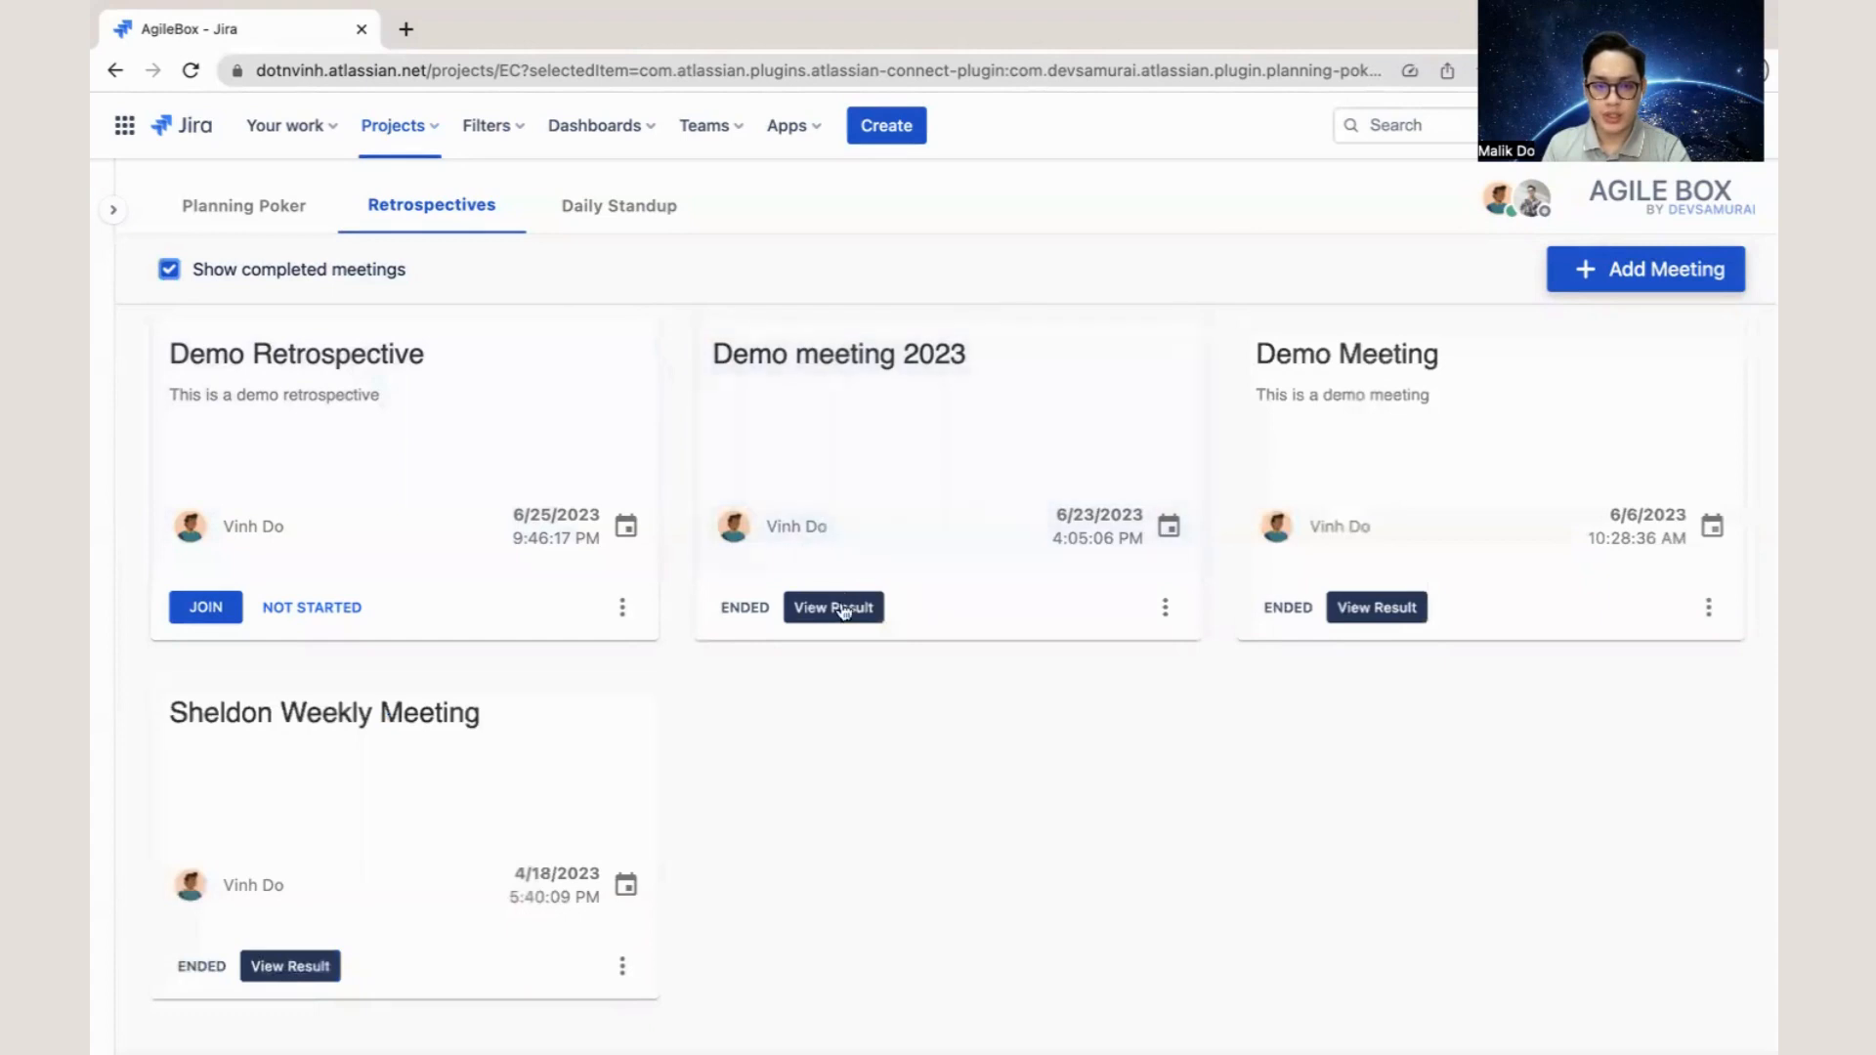
left_click(167, 272)
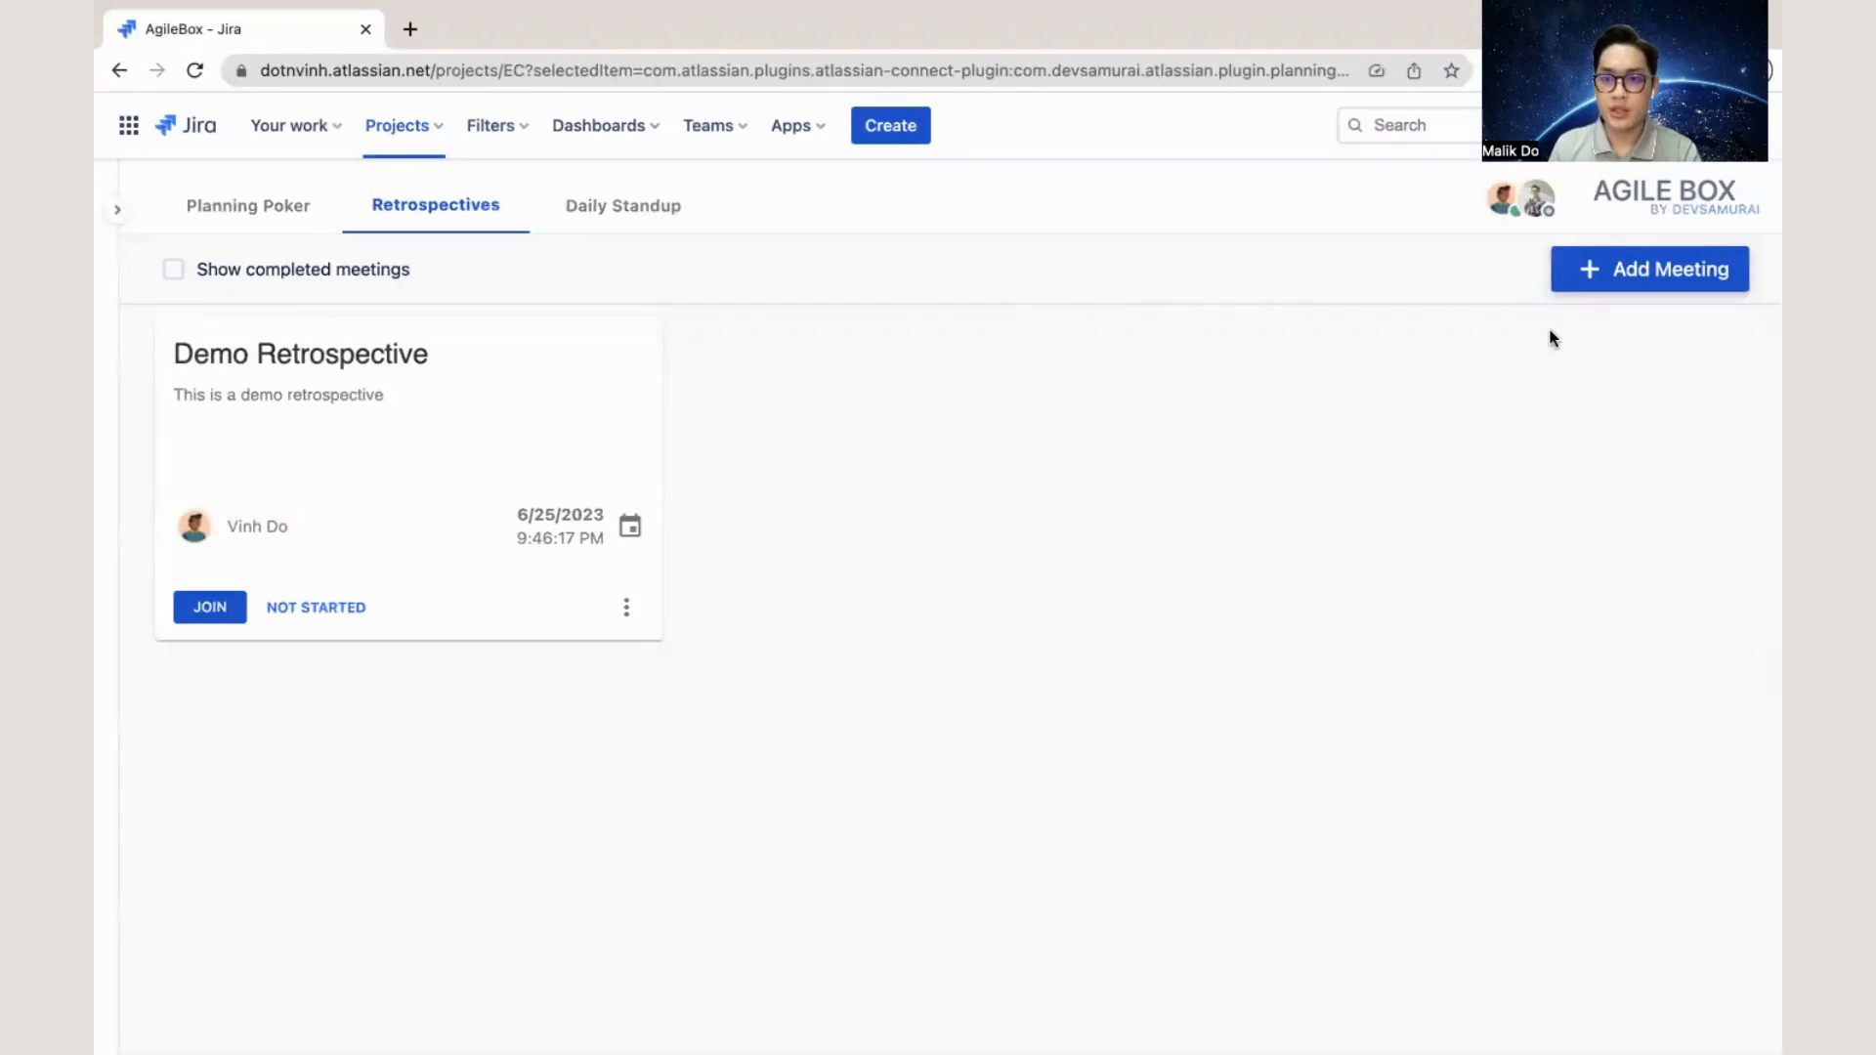
- Examine the retrospective templates available for a new meeting, including Glad Sad Mad, Hopes and Fears, and Liked, Learned, Lacked, Longed For (4Ls)
left_click(1594, 281)
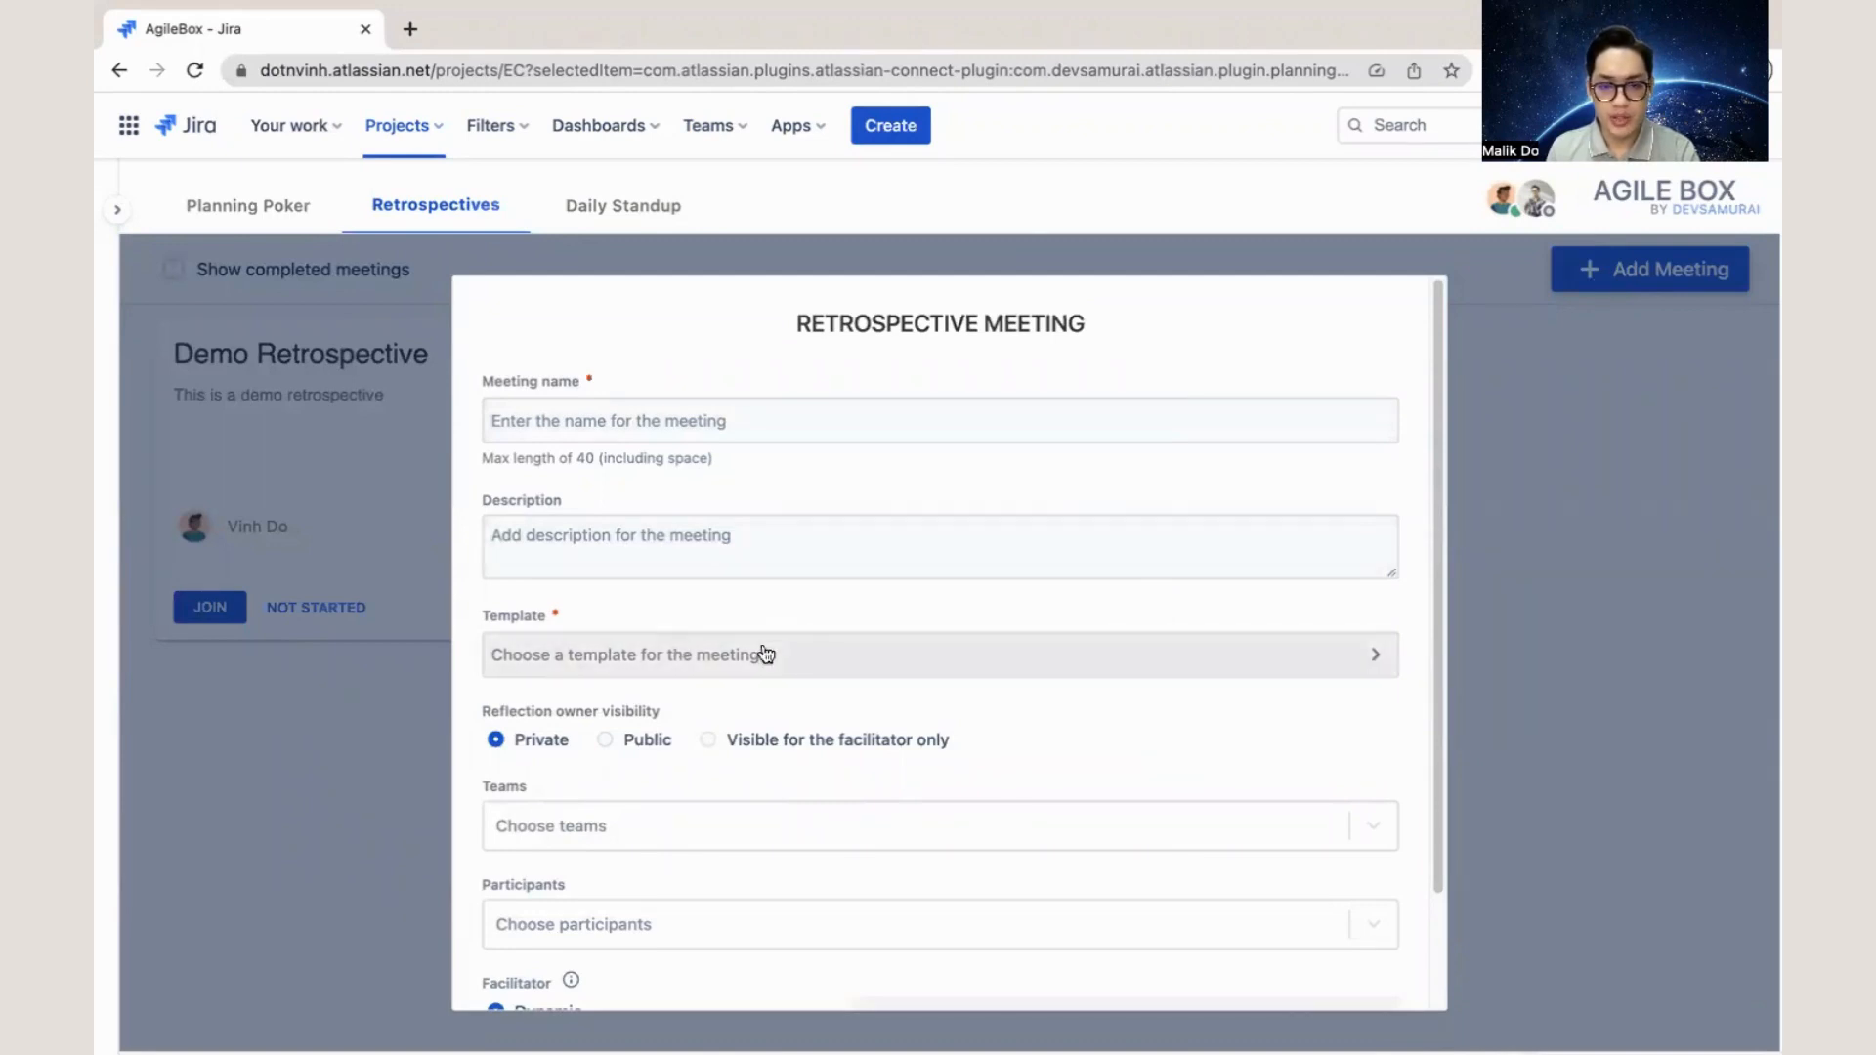
left_click(993, 674)
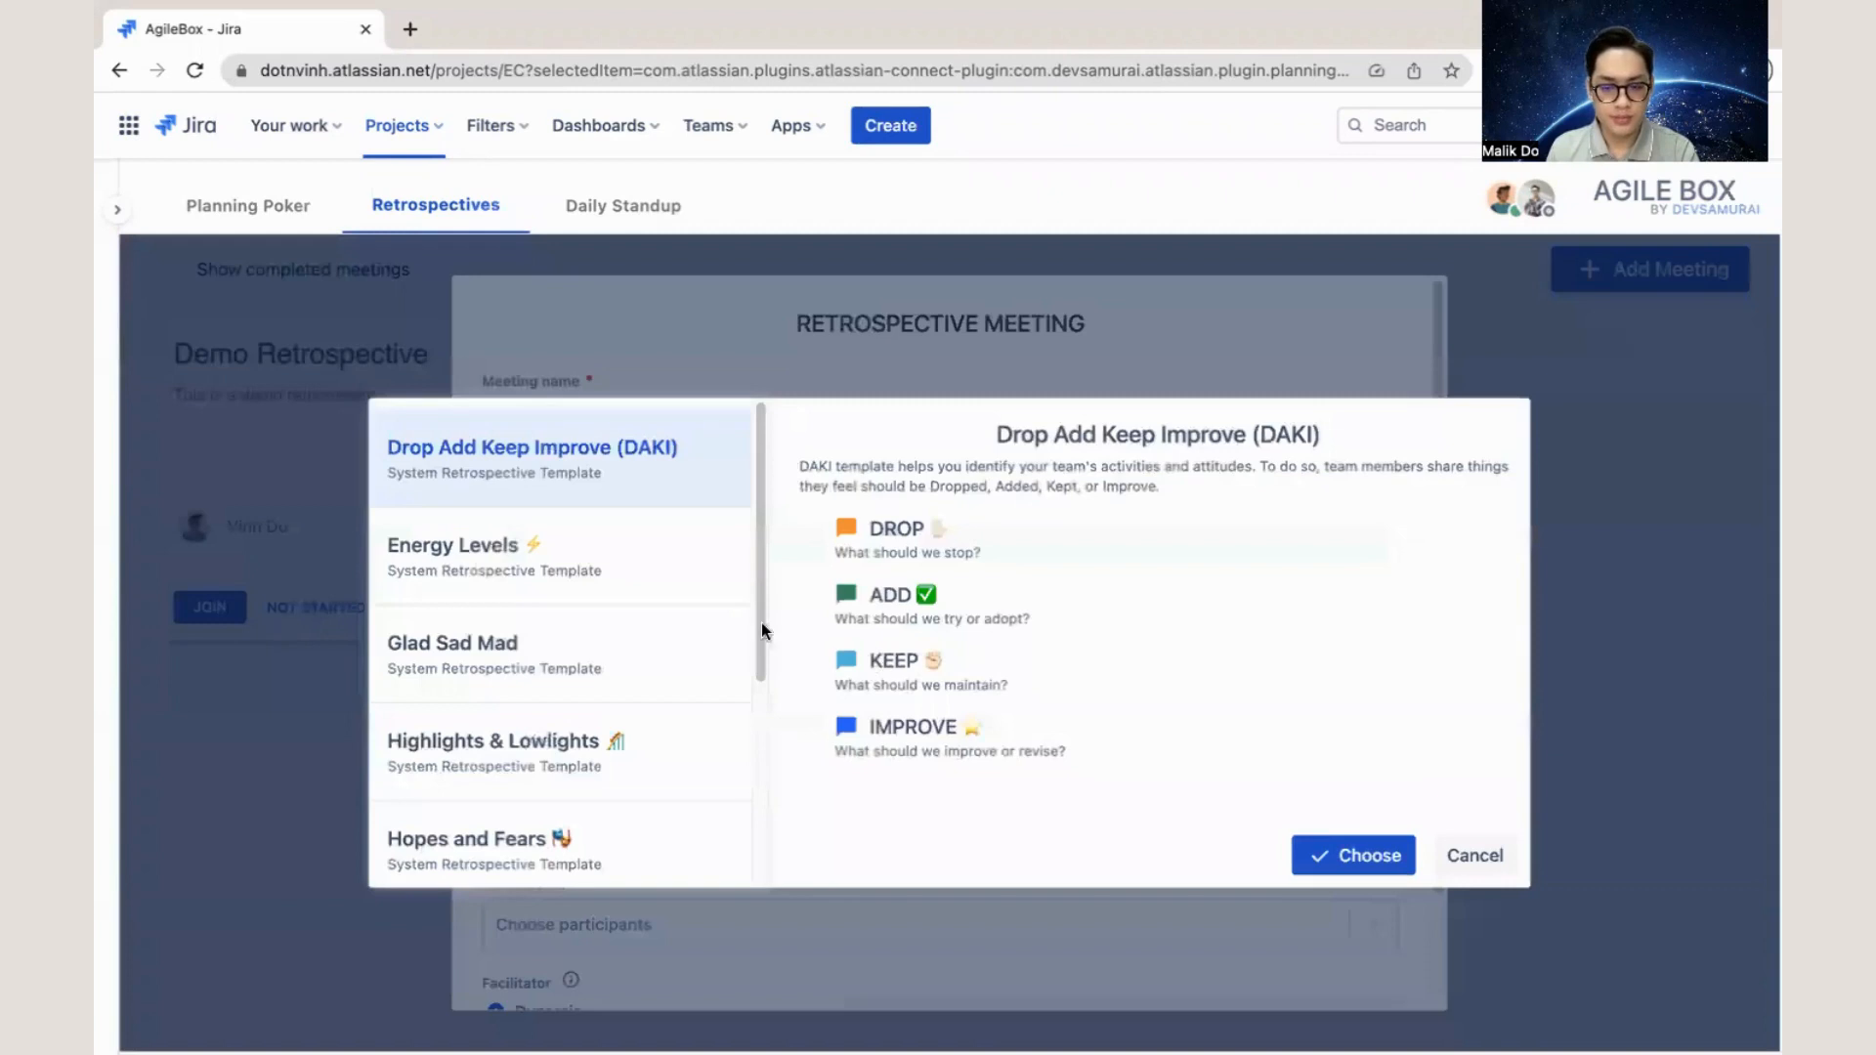
left_click(693, 553)
left_click(679, 636)
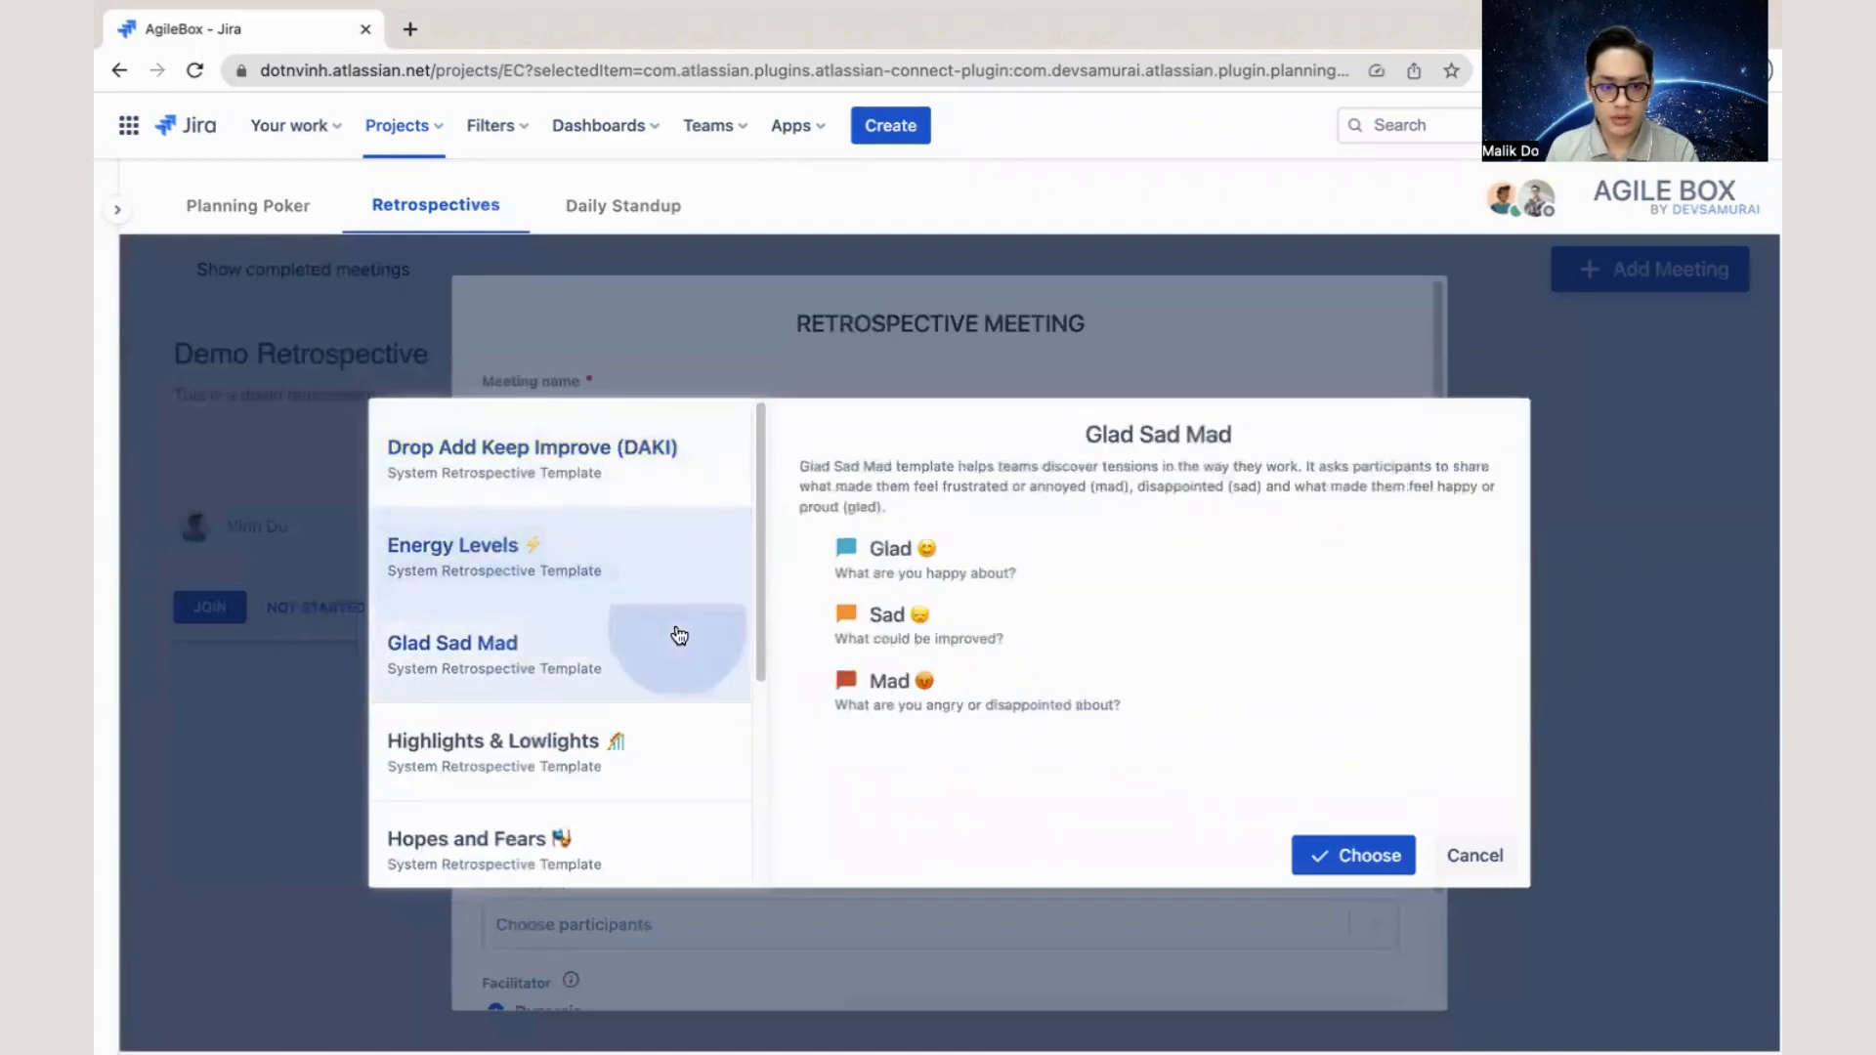
scroll(649, 670, "down", 1)
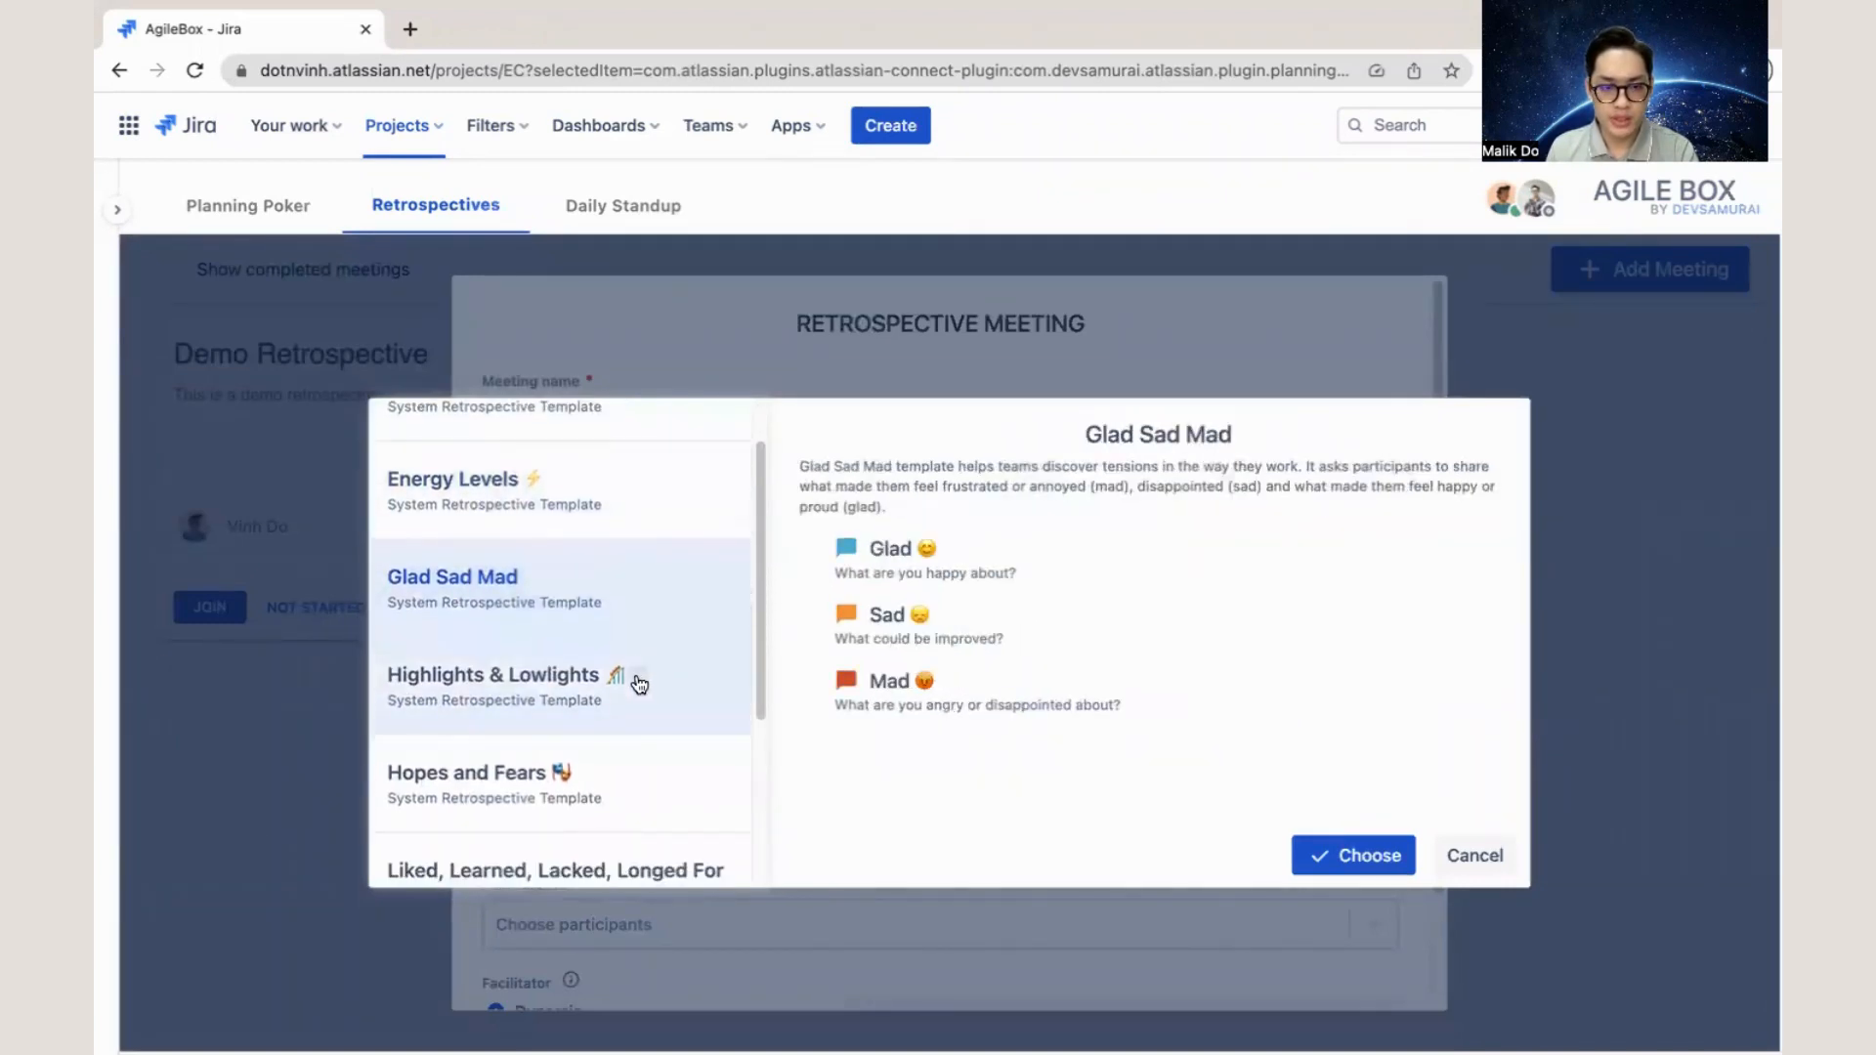
left_click(637, 680)
scroll(641, 762, "down", 1)
left_click(626, 697)
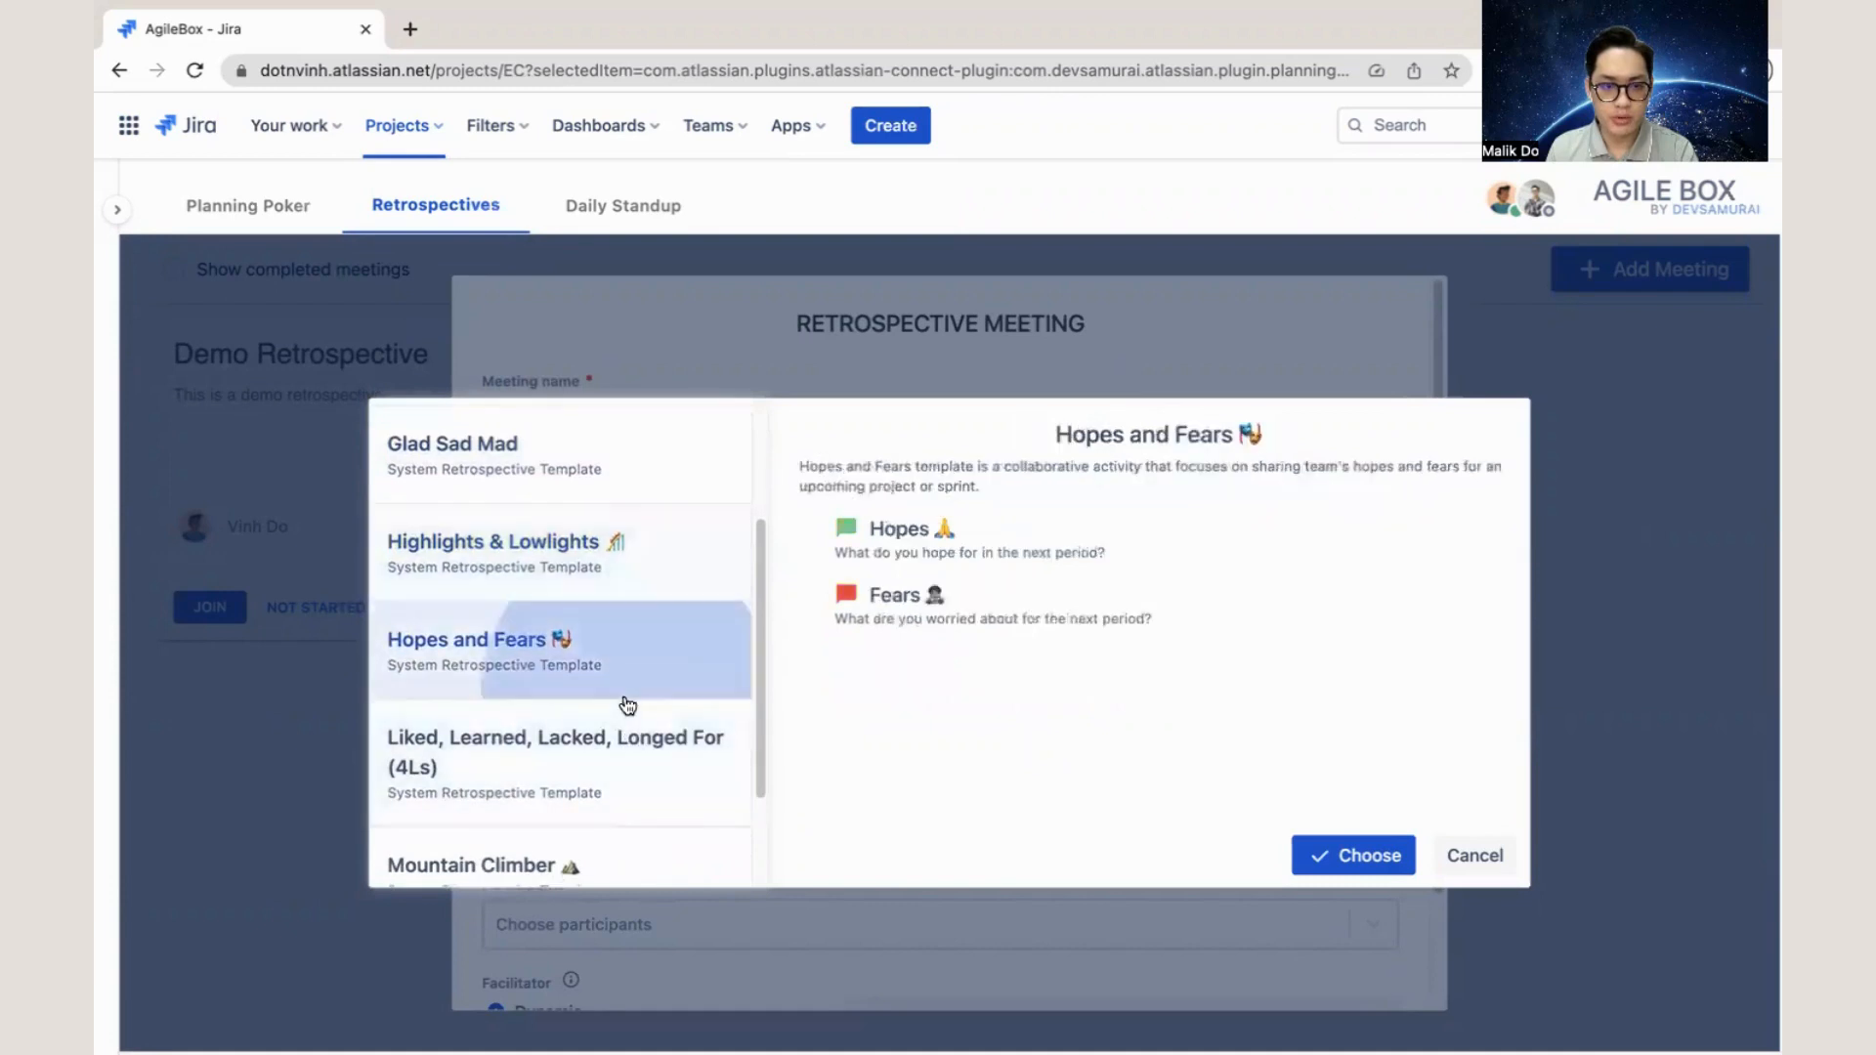
left_click(620, 760)
scroll(626, 753, "up", 3)
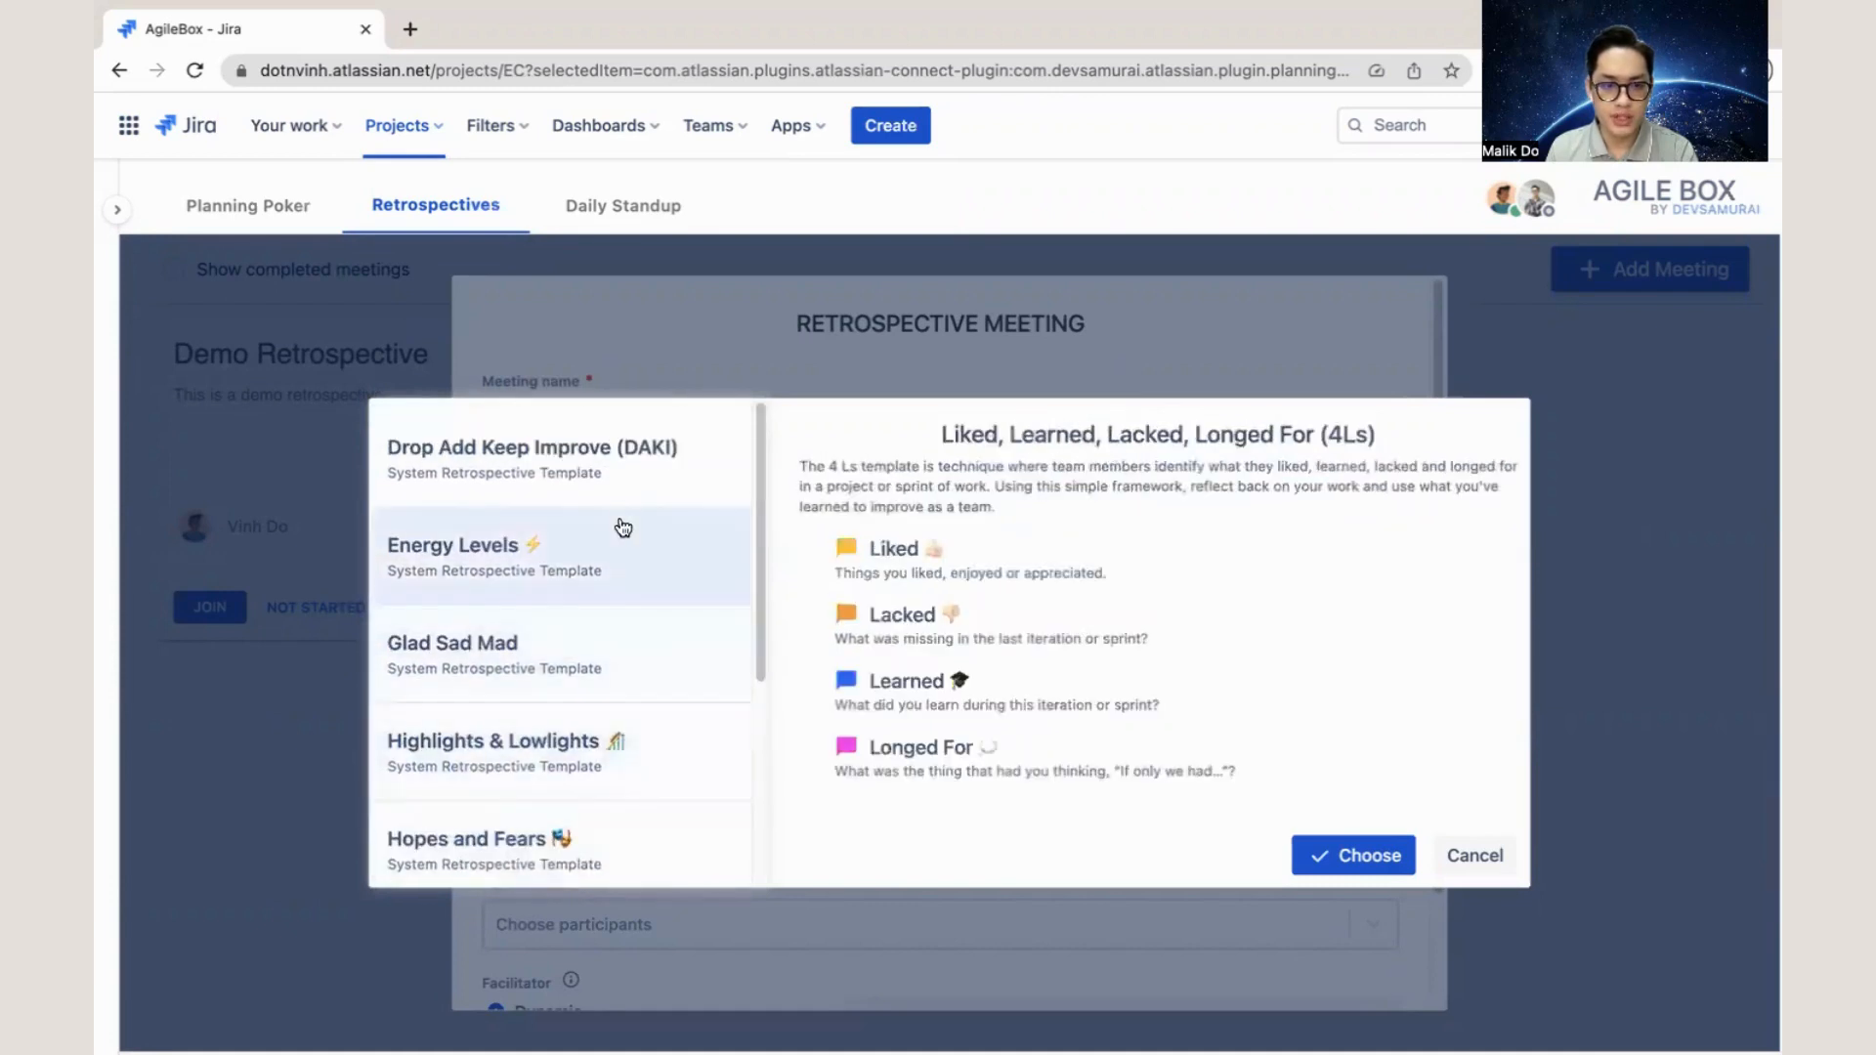
- Choose the Drop Add Keep Improve (DAKI) template, review the remaining meeting options and discard the new meeting
left_click(615, 479)
left_click(1304, 854)
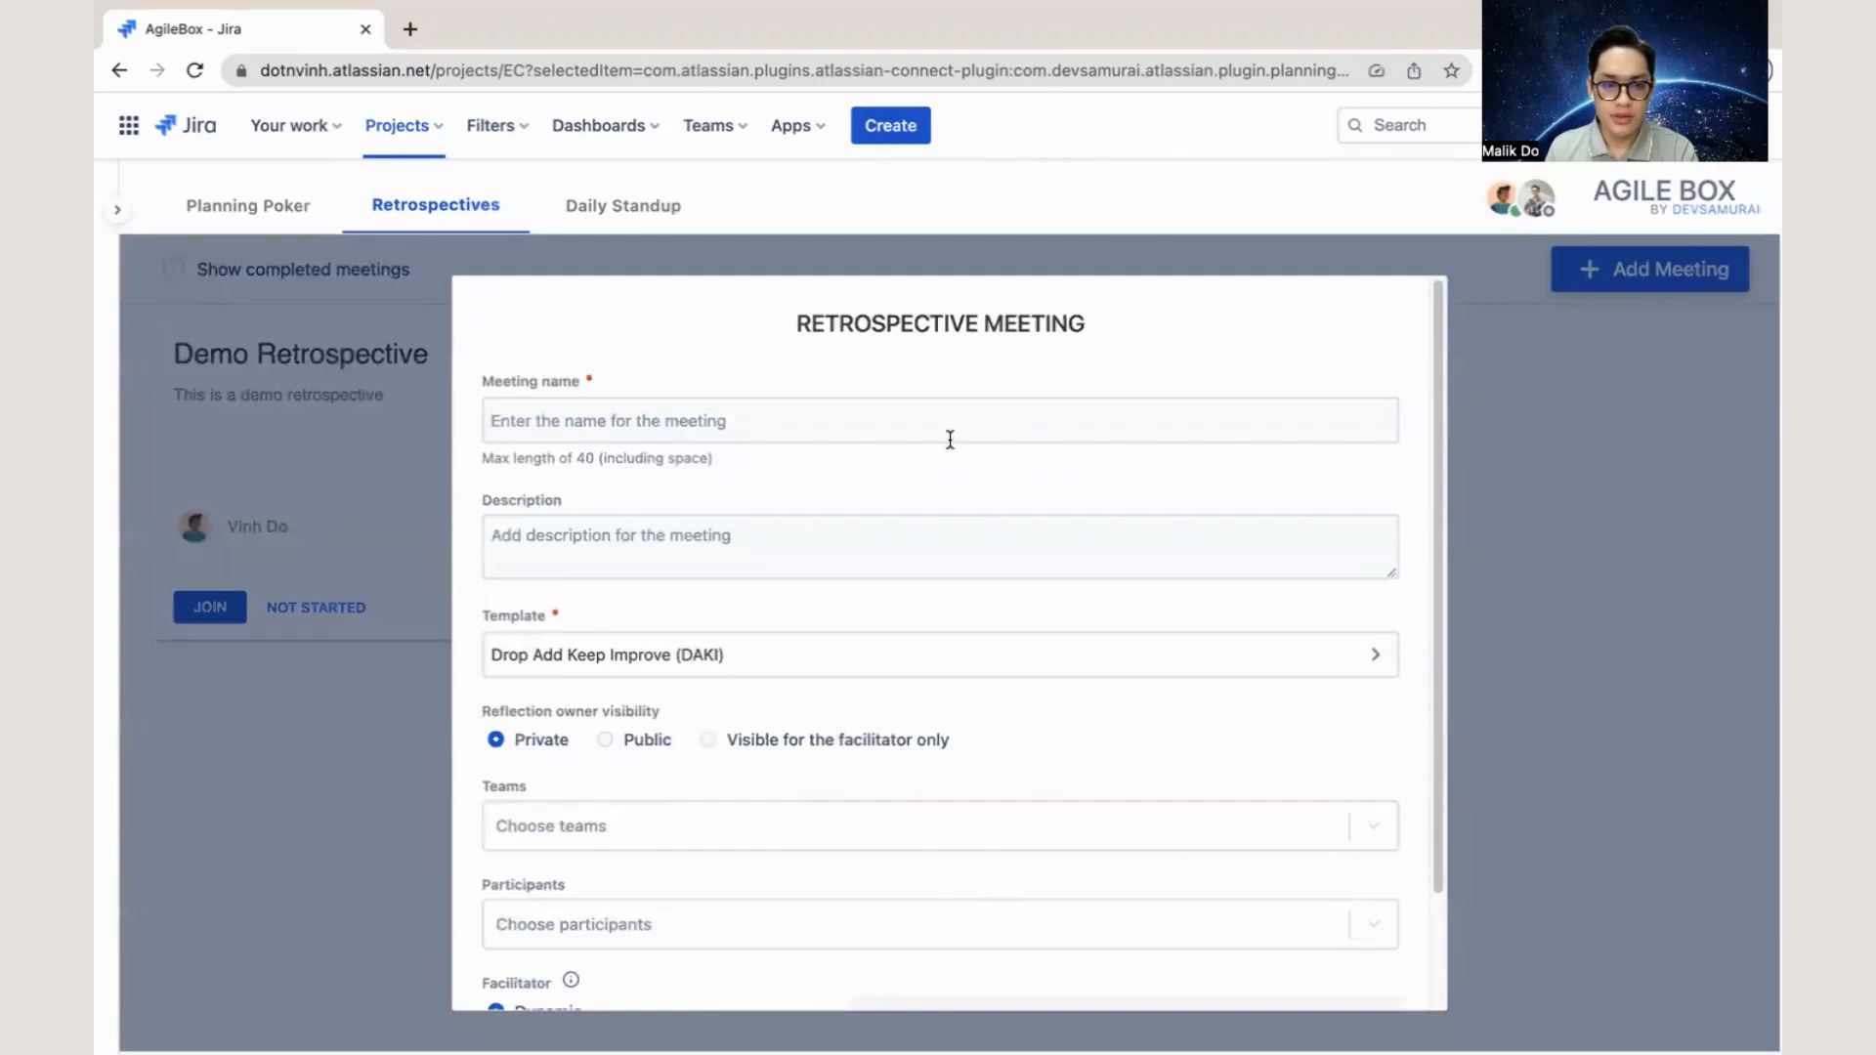
scroll(977, 772, "down", 3)
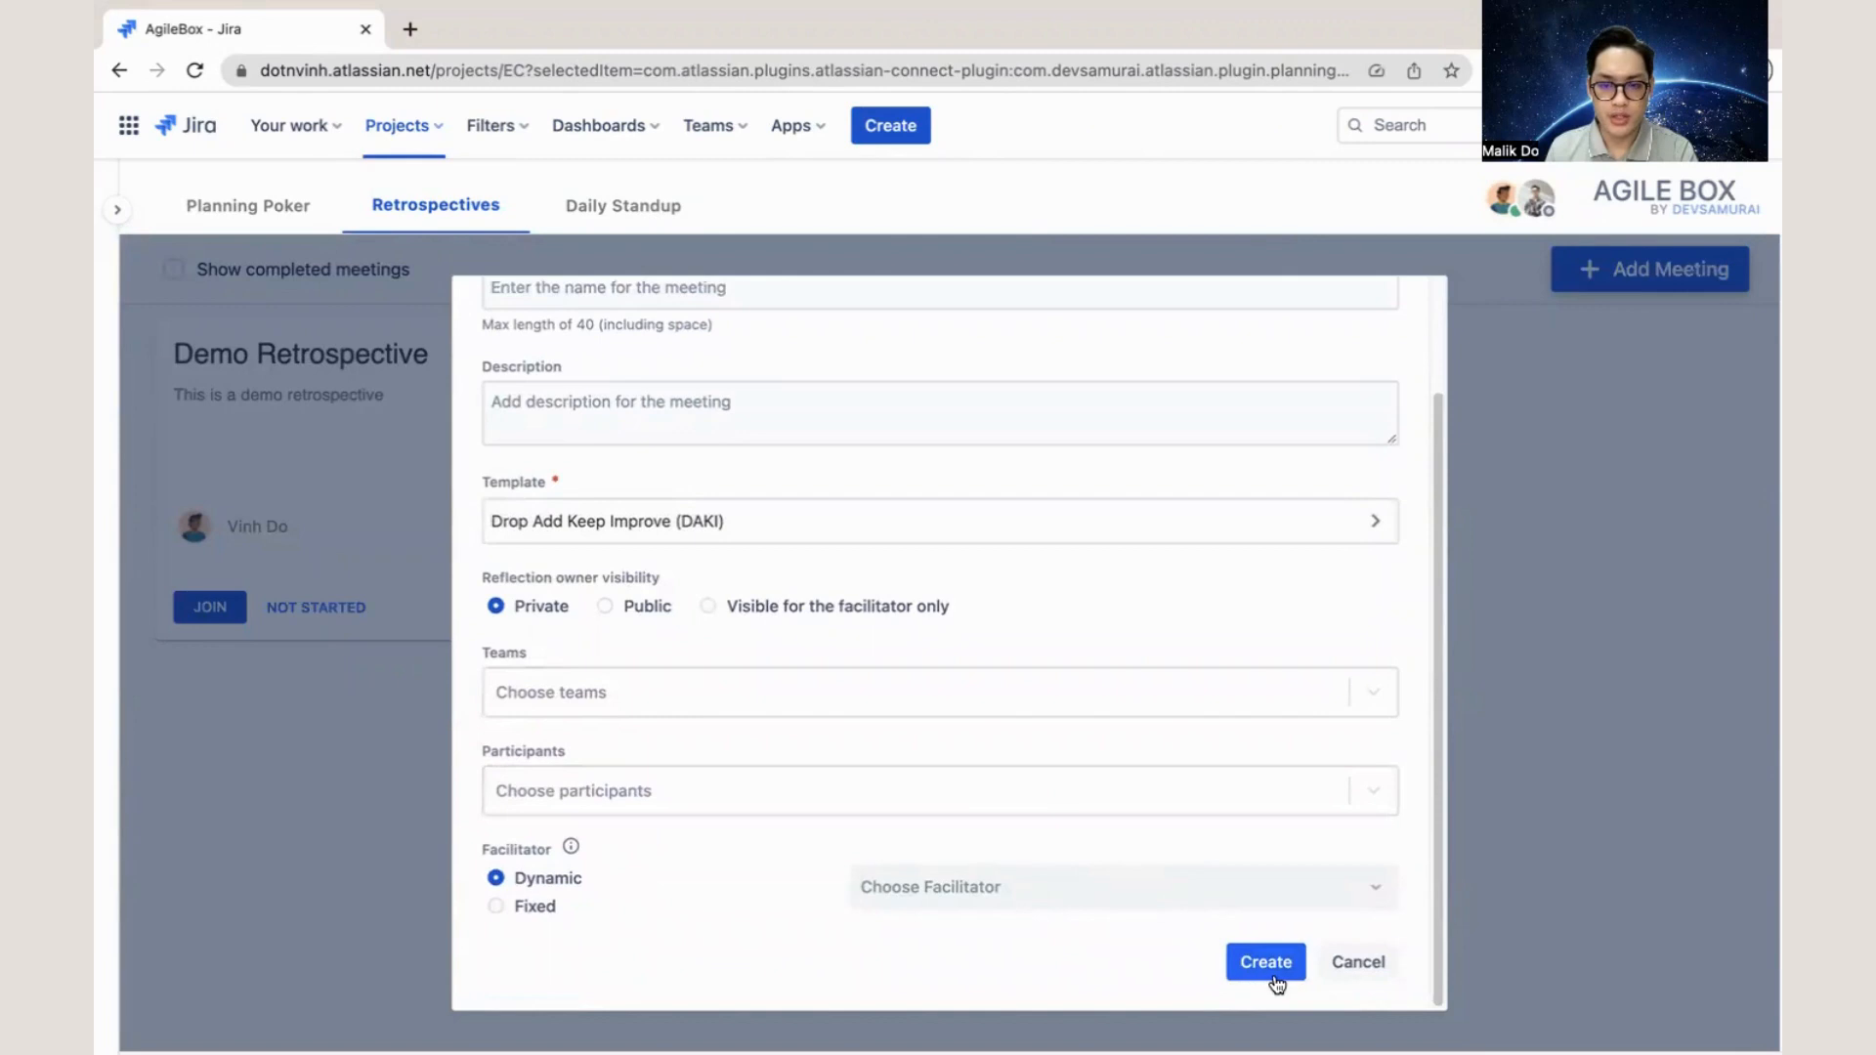
left_click(1357, 962)
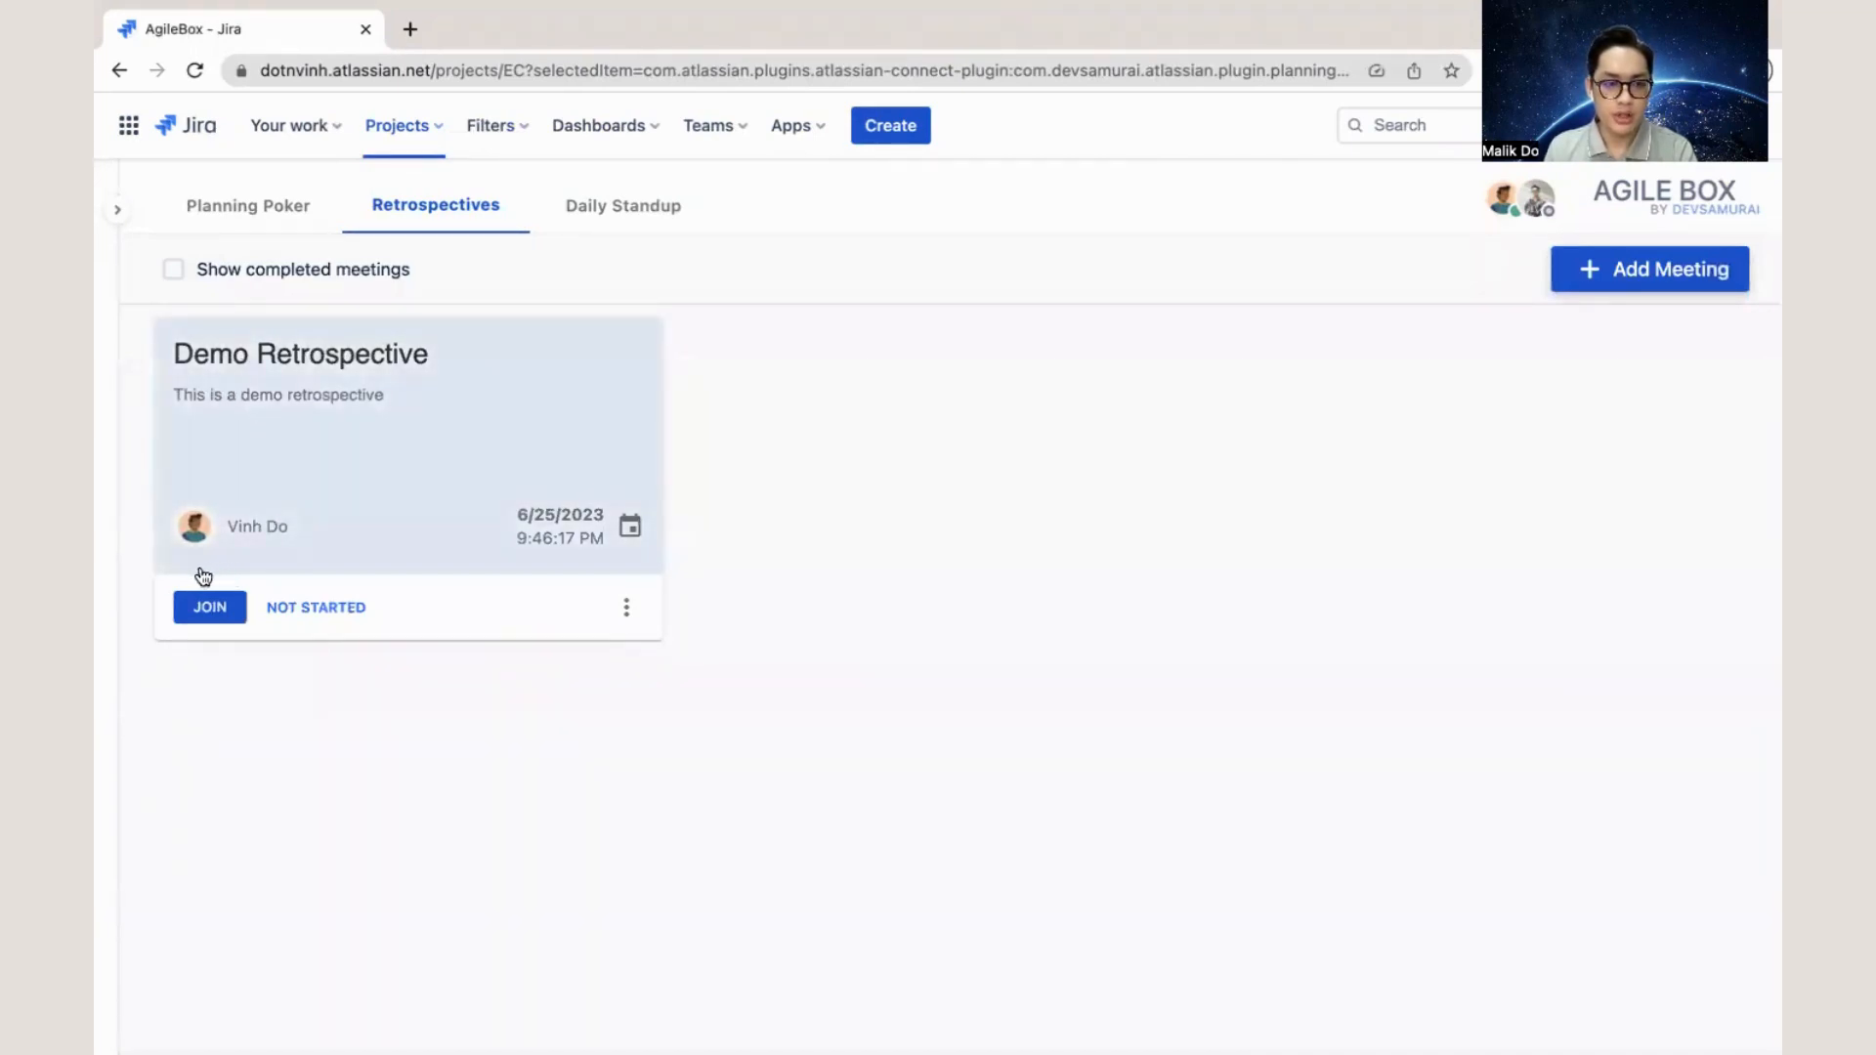
- Join the Demo Retrospective and start the meeting
left_click(181, 616)
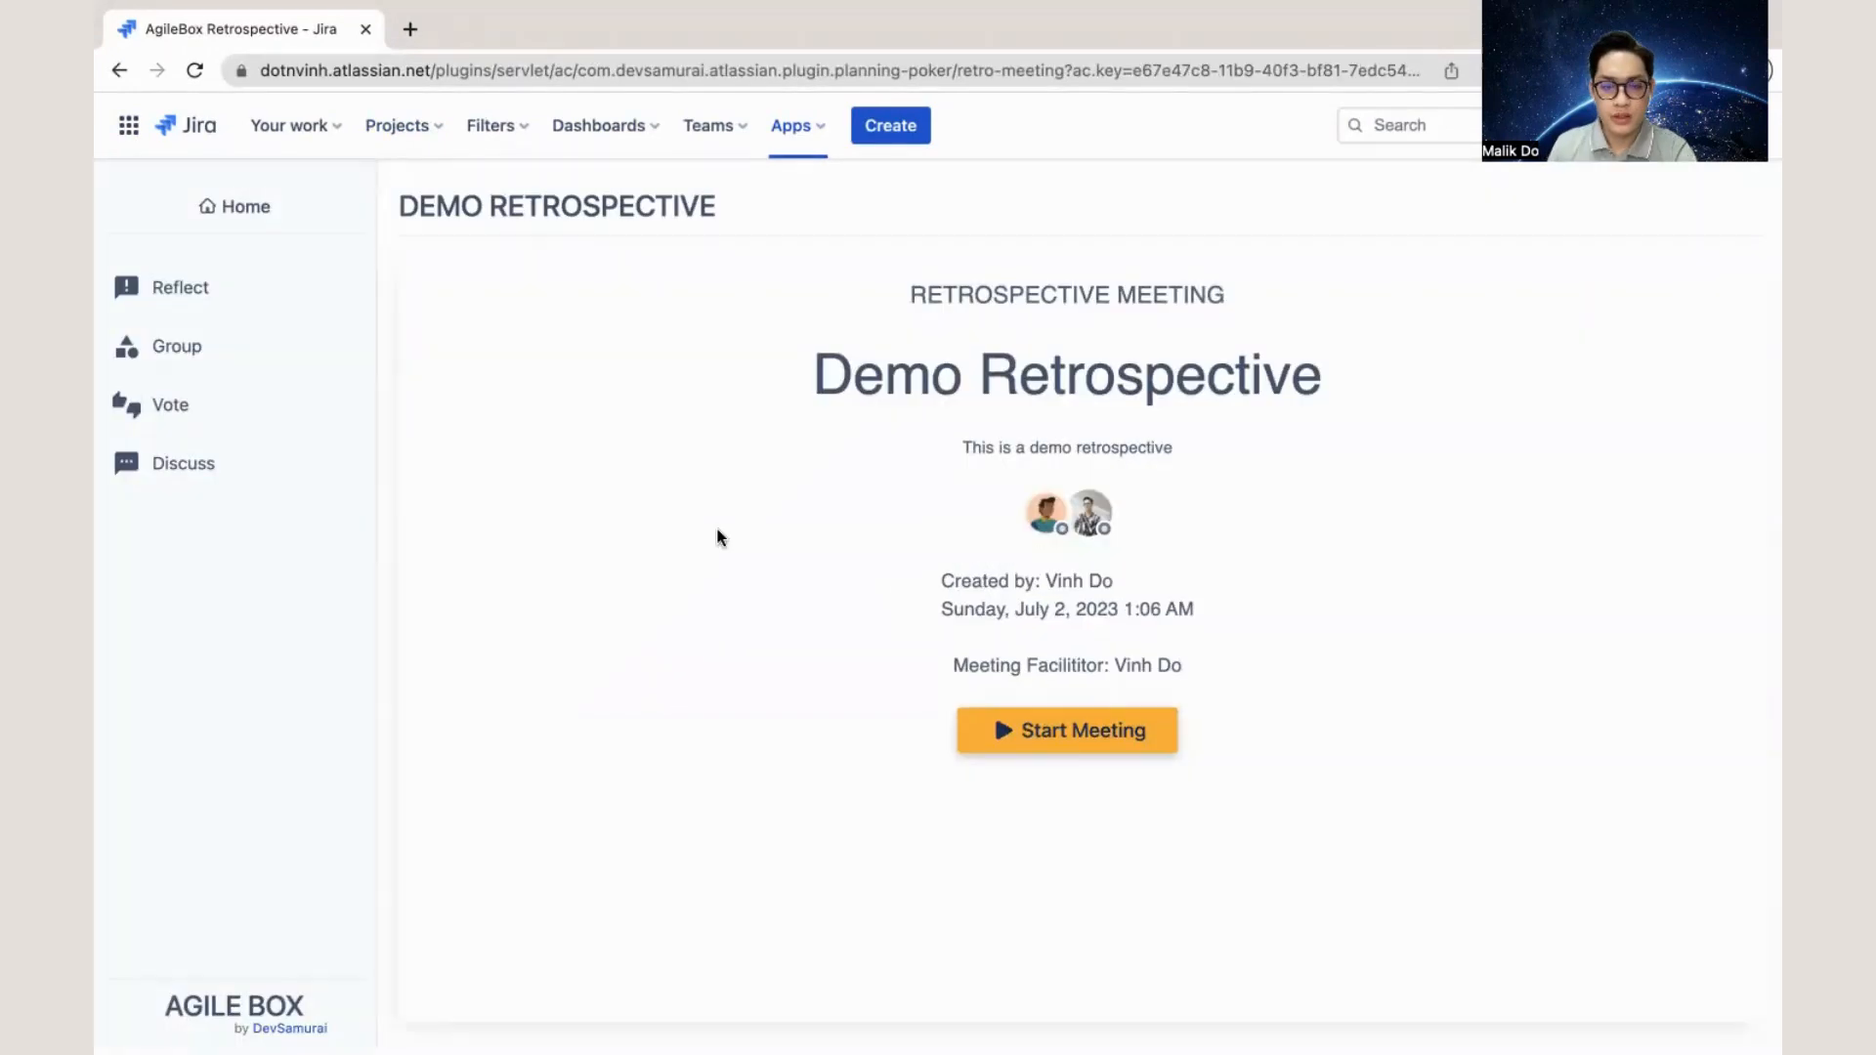
left_click(1038, 740)
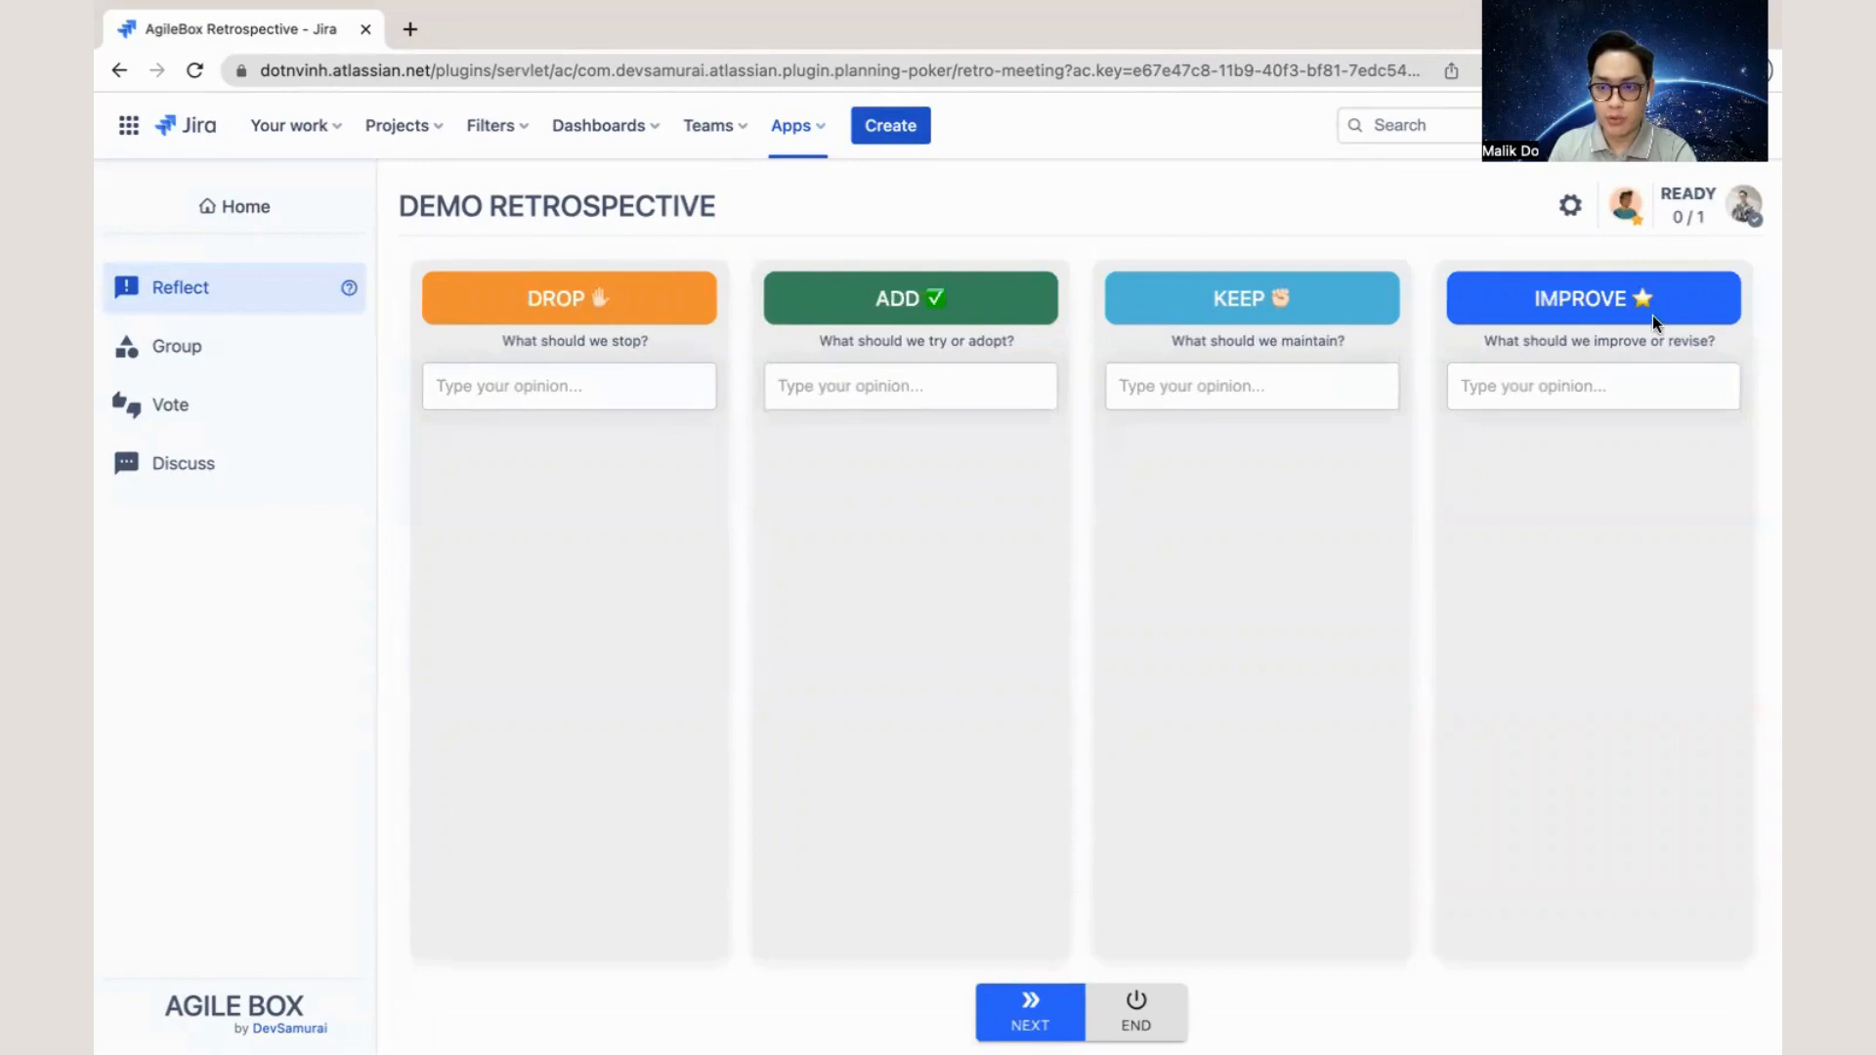
- Add the reflections "long response time" under DROP and "A story map tool for better management" under ADD
left_click(566, 396)
type("long response time")
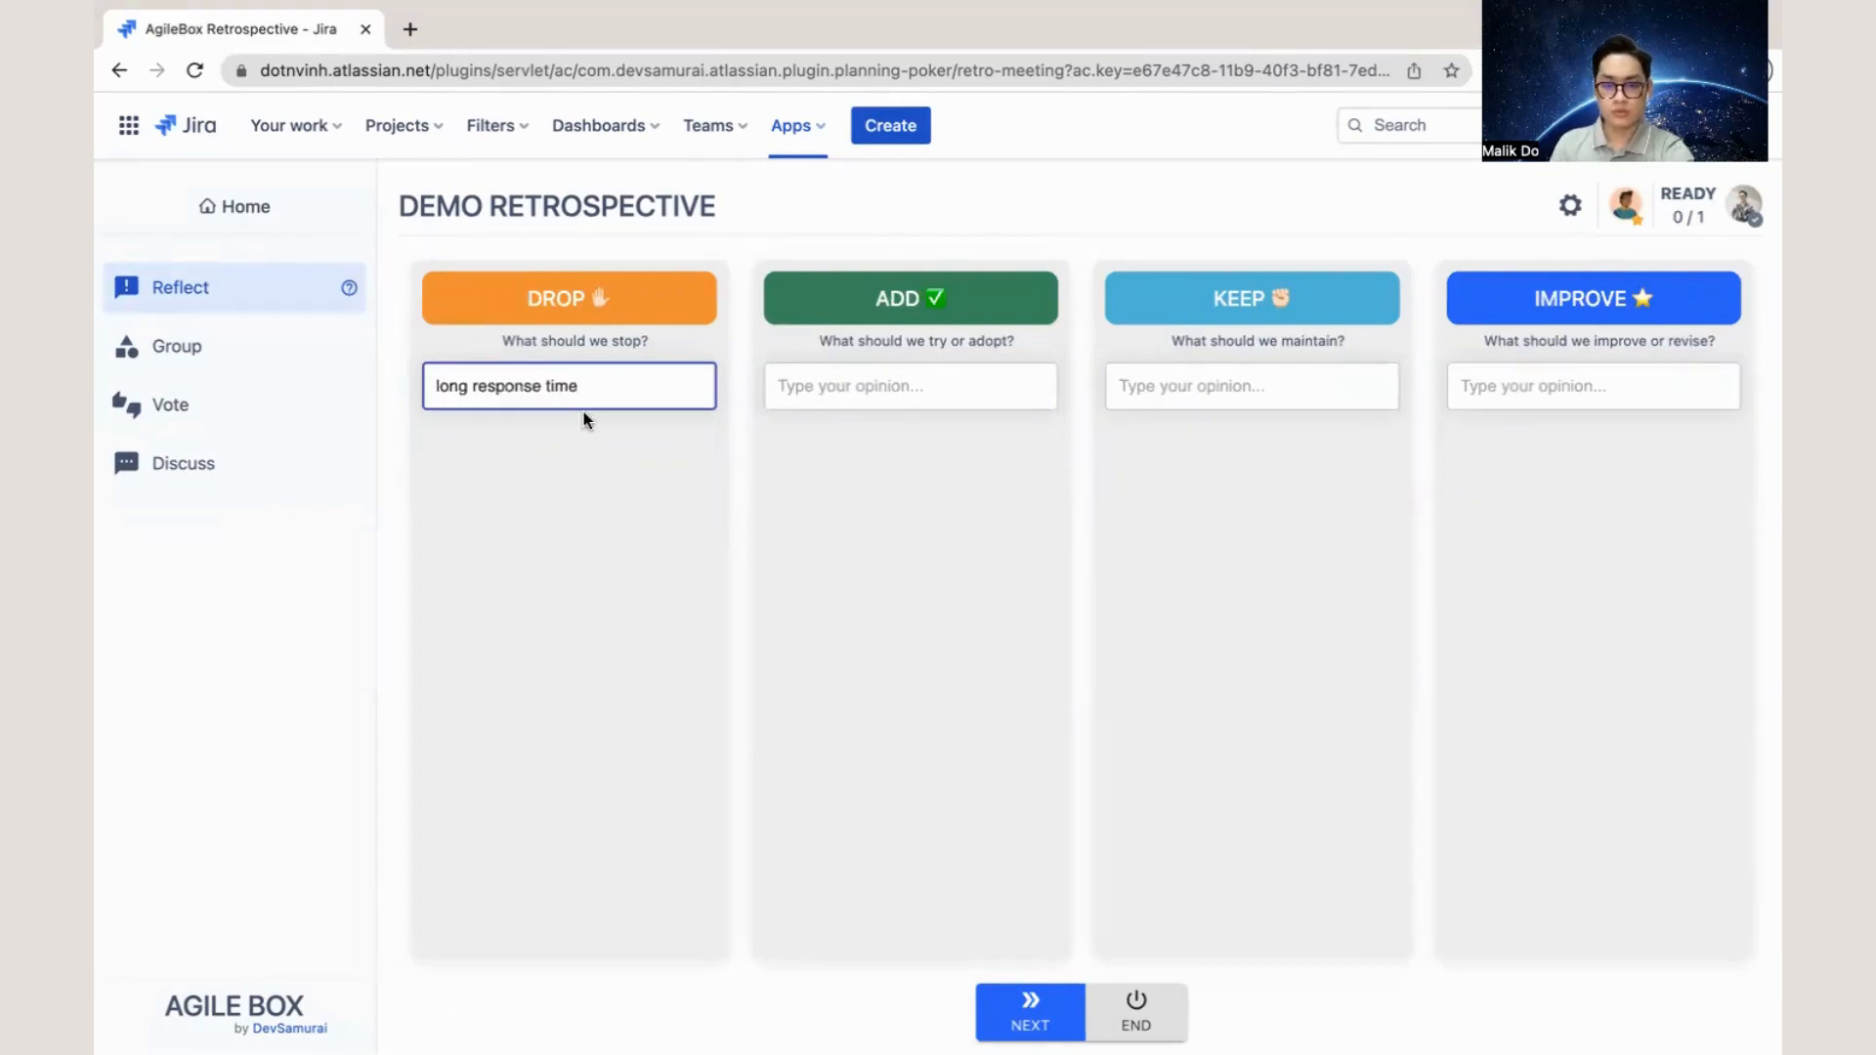
key("Tab")
key("super+Tab")
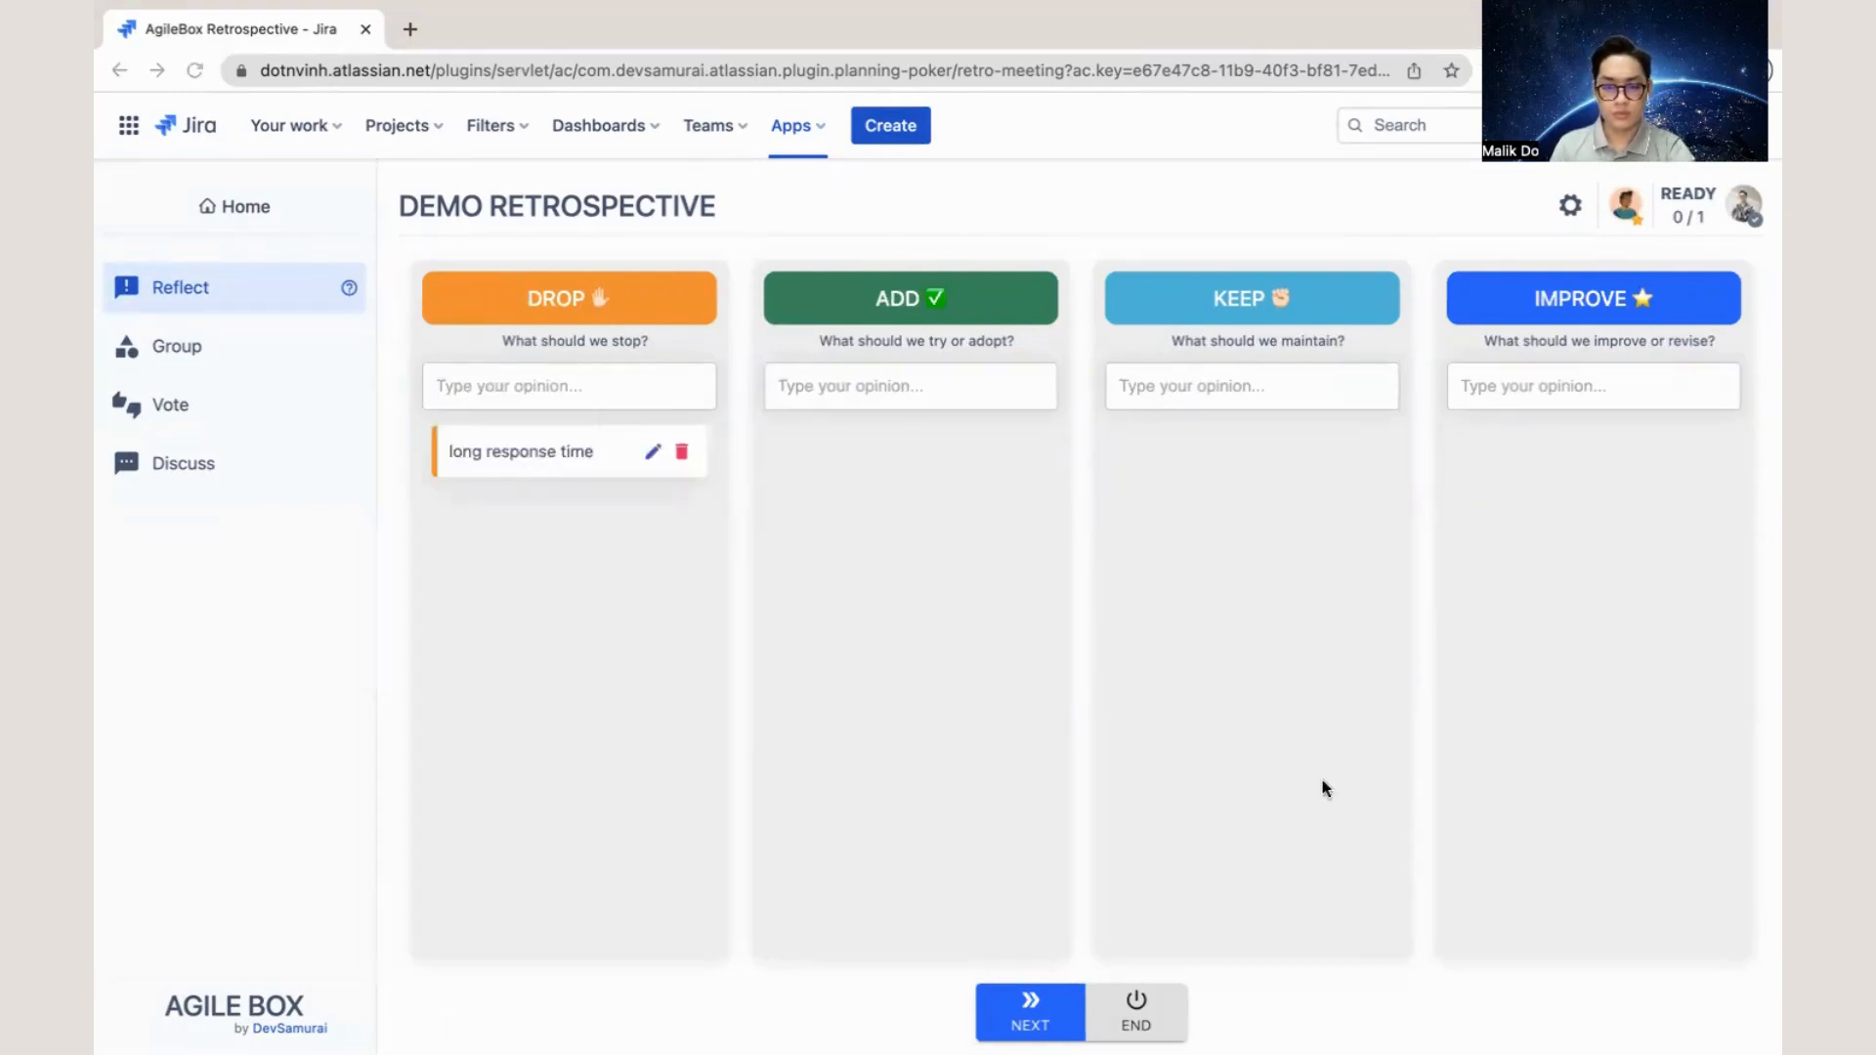
left_click(954, 399)
type("A story map tool for better management")
key("Return")
- Add the reflections "Some support from the QA team" and "Team spirit" under KEEP
key("Tab")
key("super+Tab")
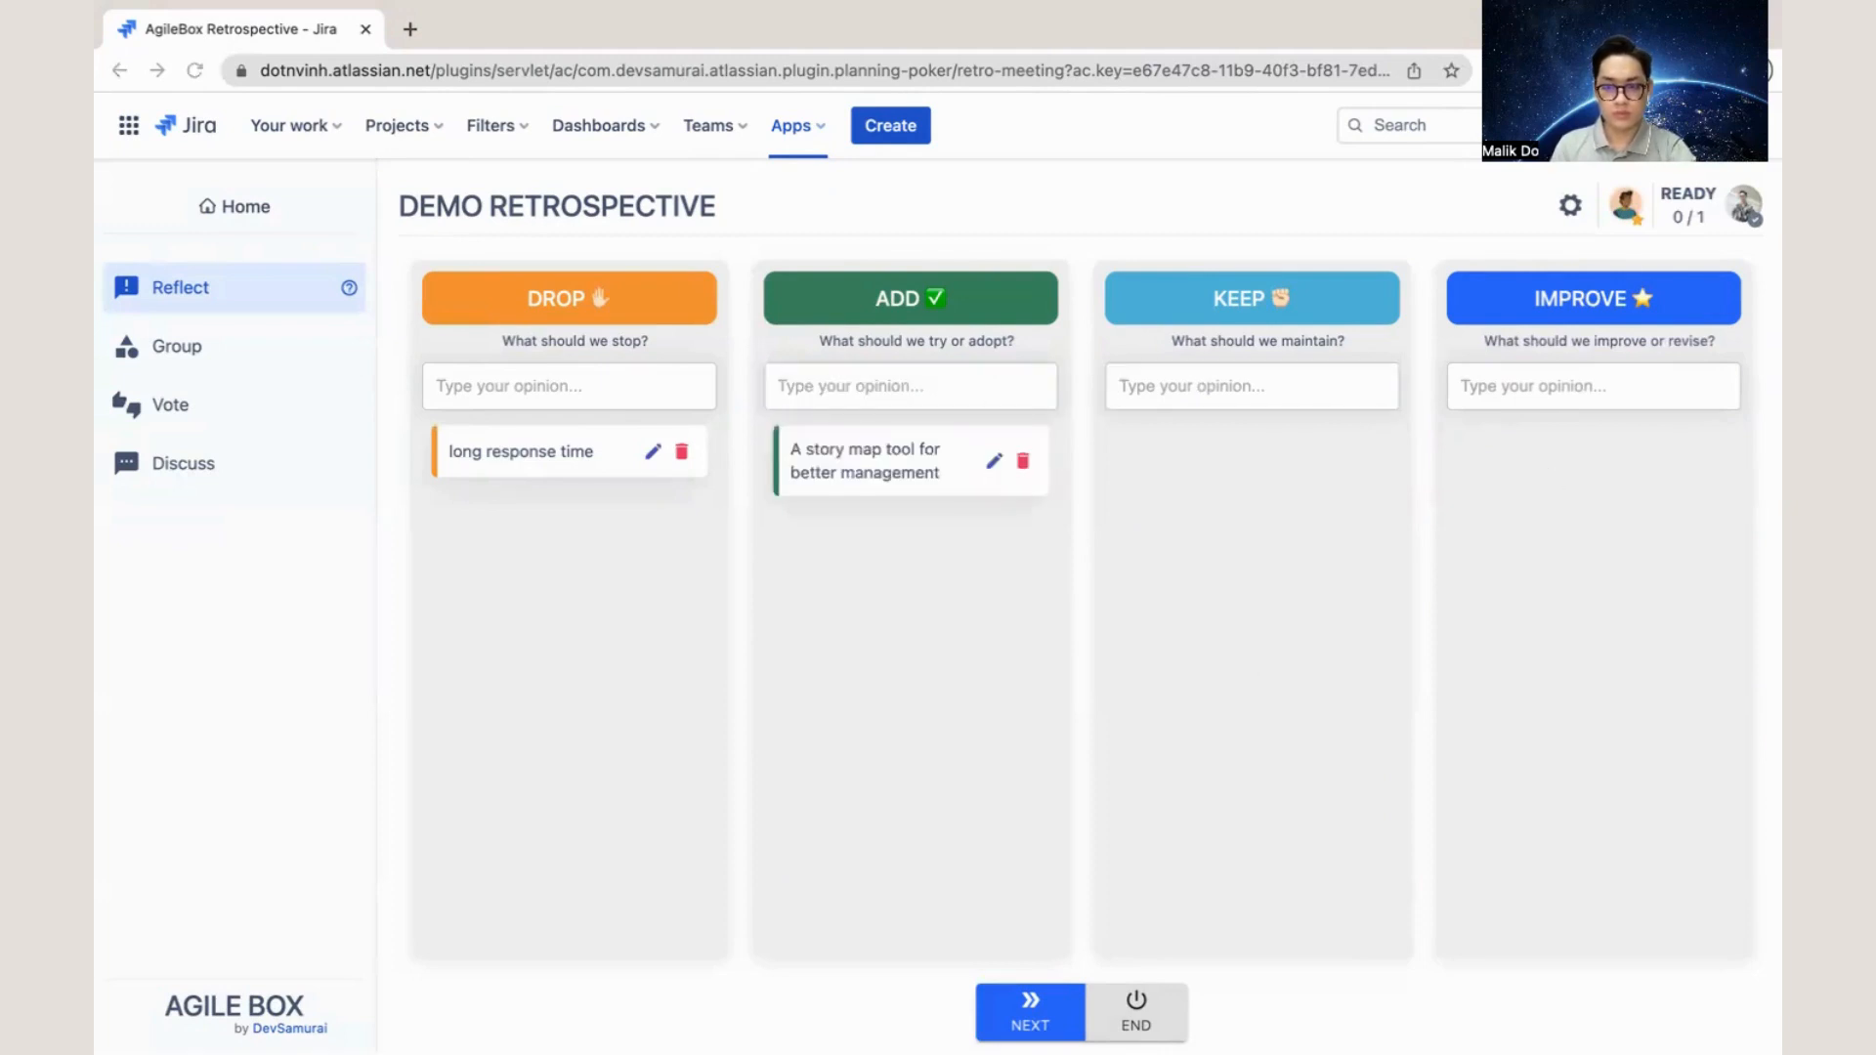
left_click(1265, 403)
type("Some support from the QA team")
key("Return")
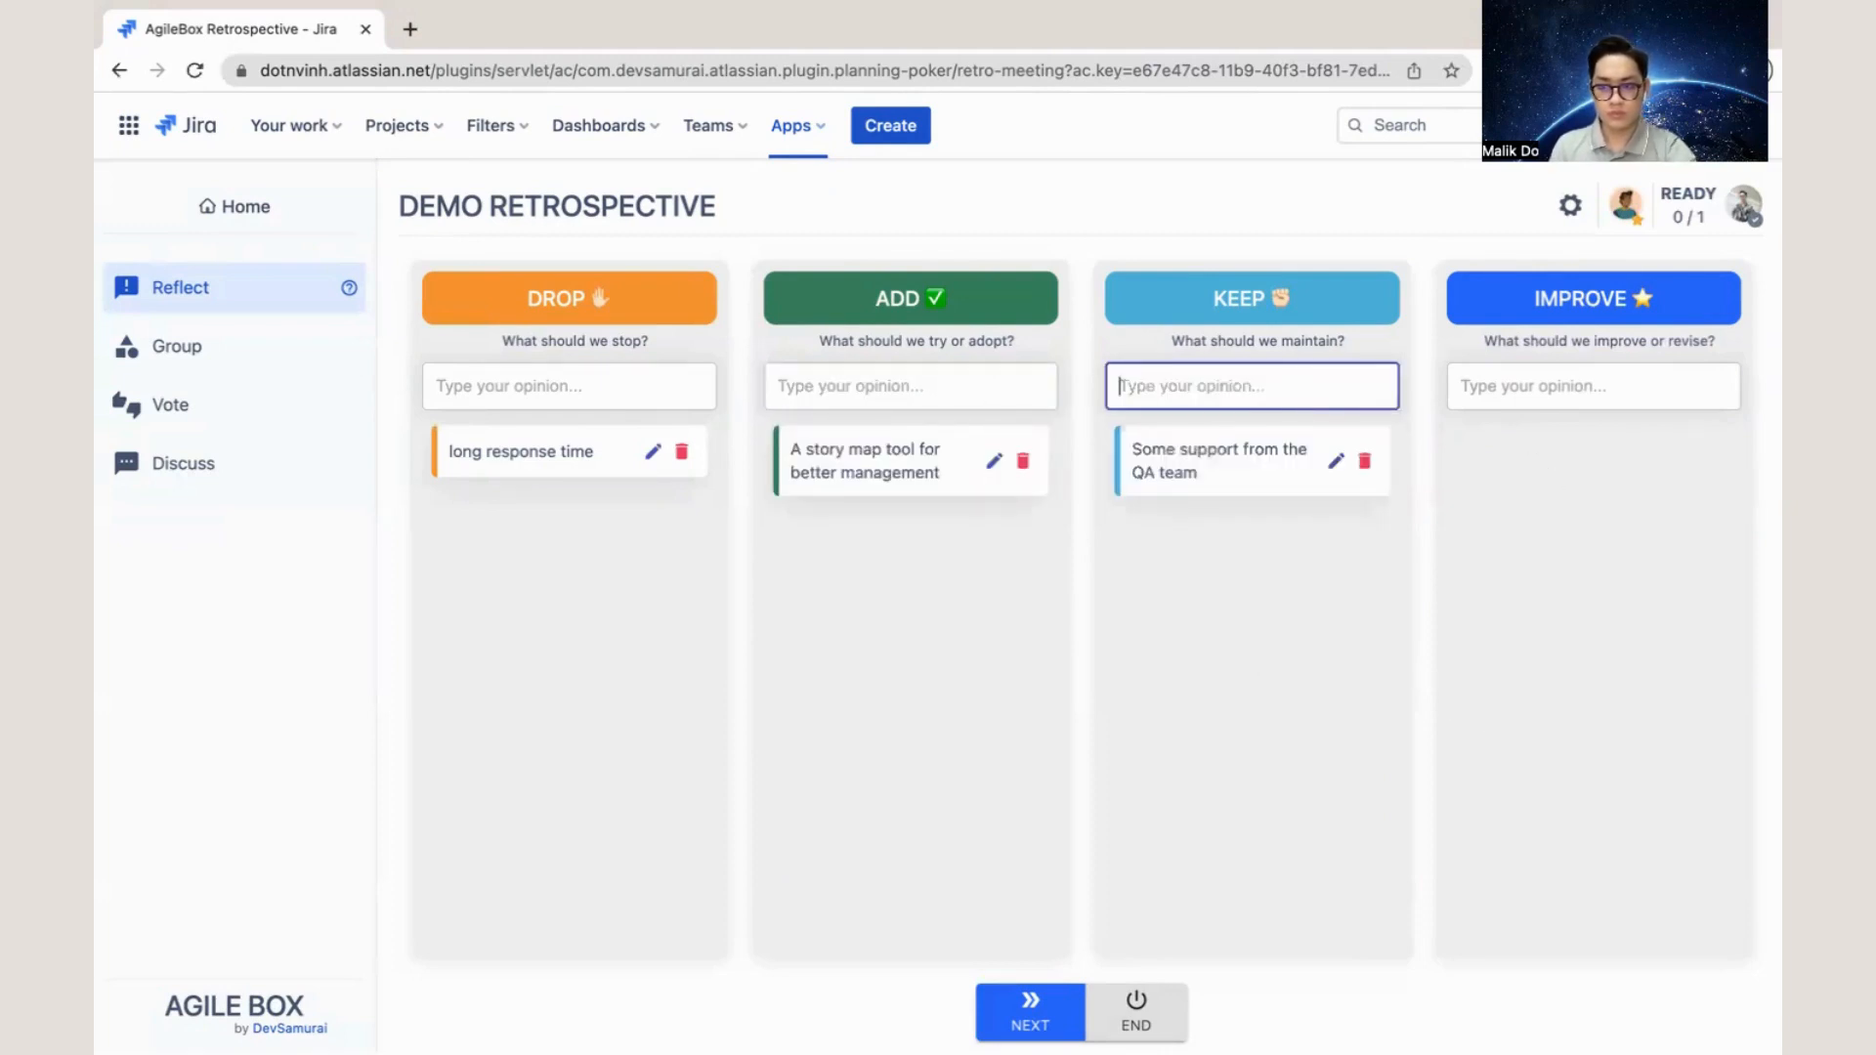
key("super+Tab")
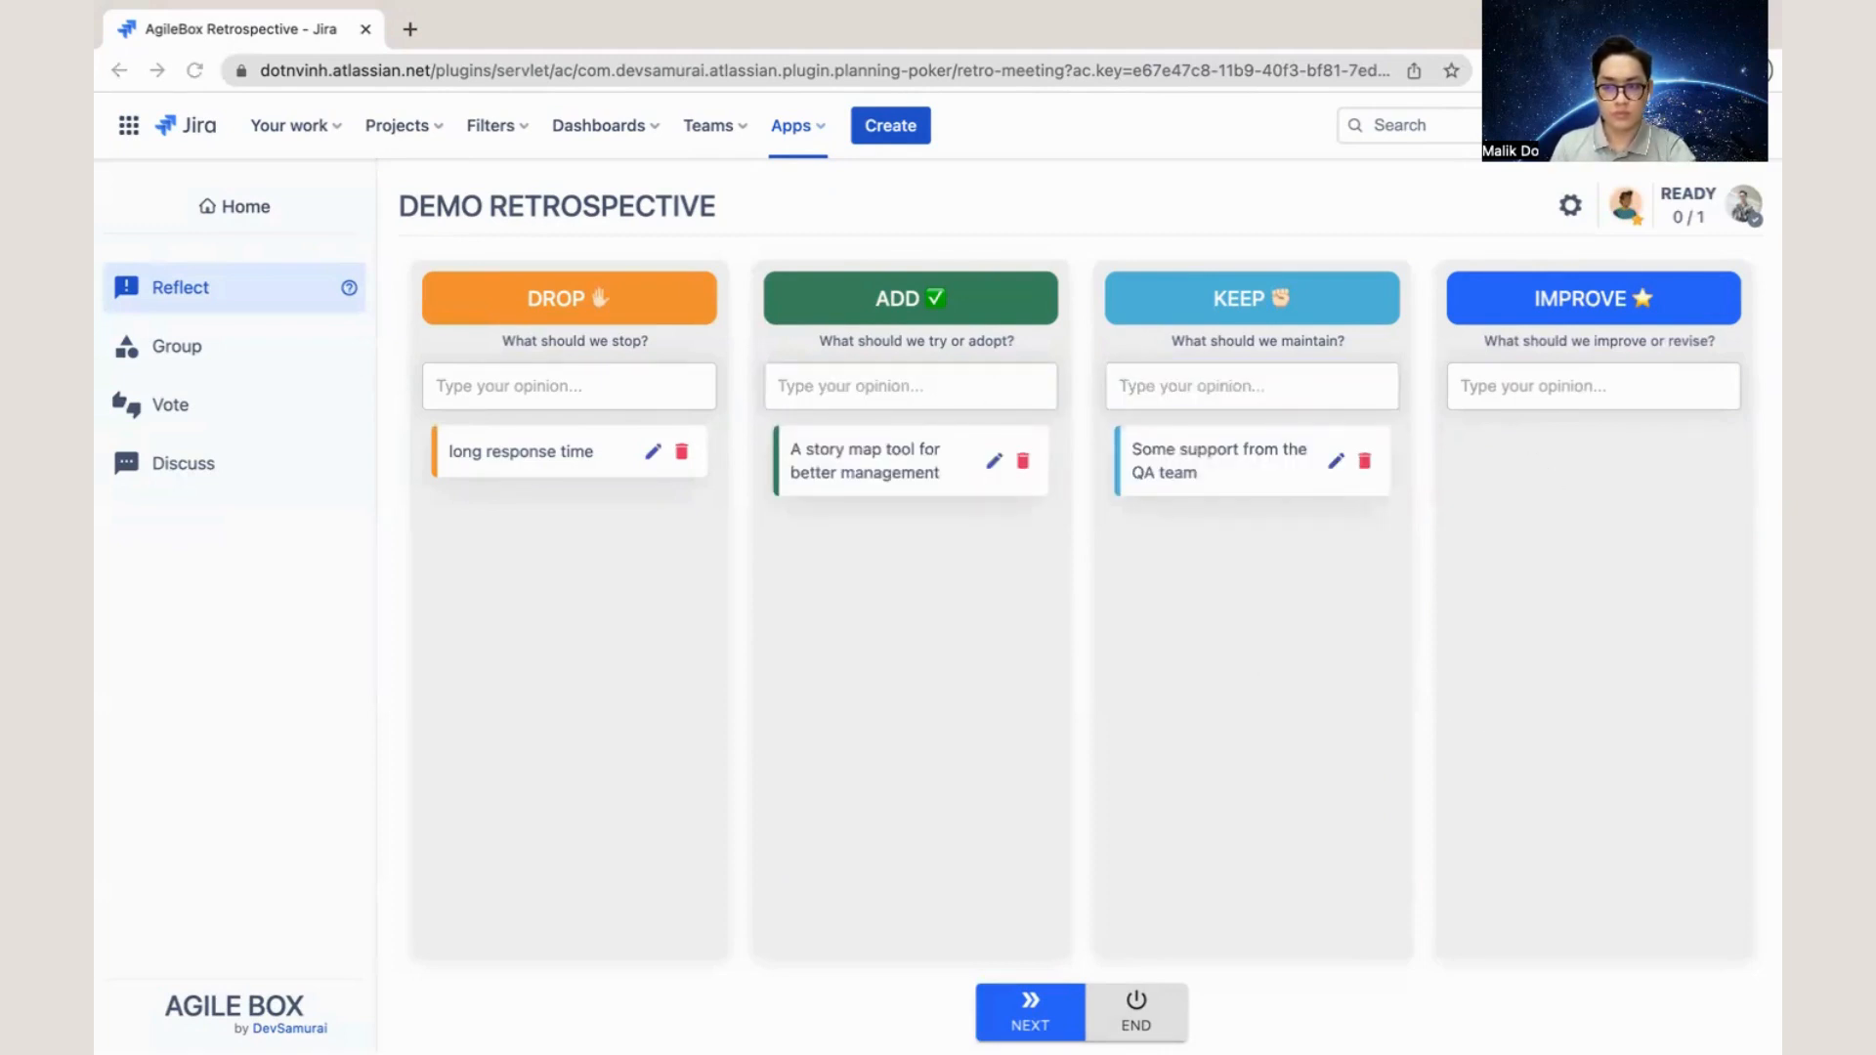
left_click(1202, 389)
type("Team spirit")
key("Return")
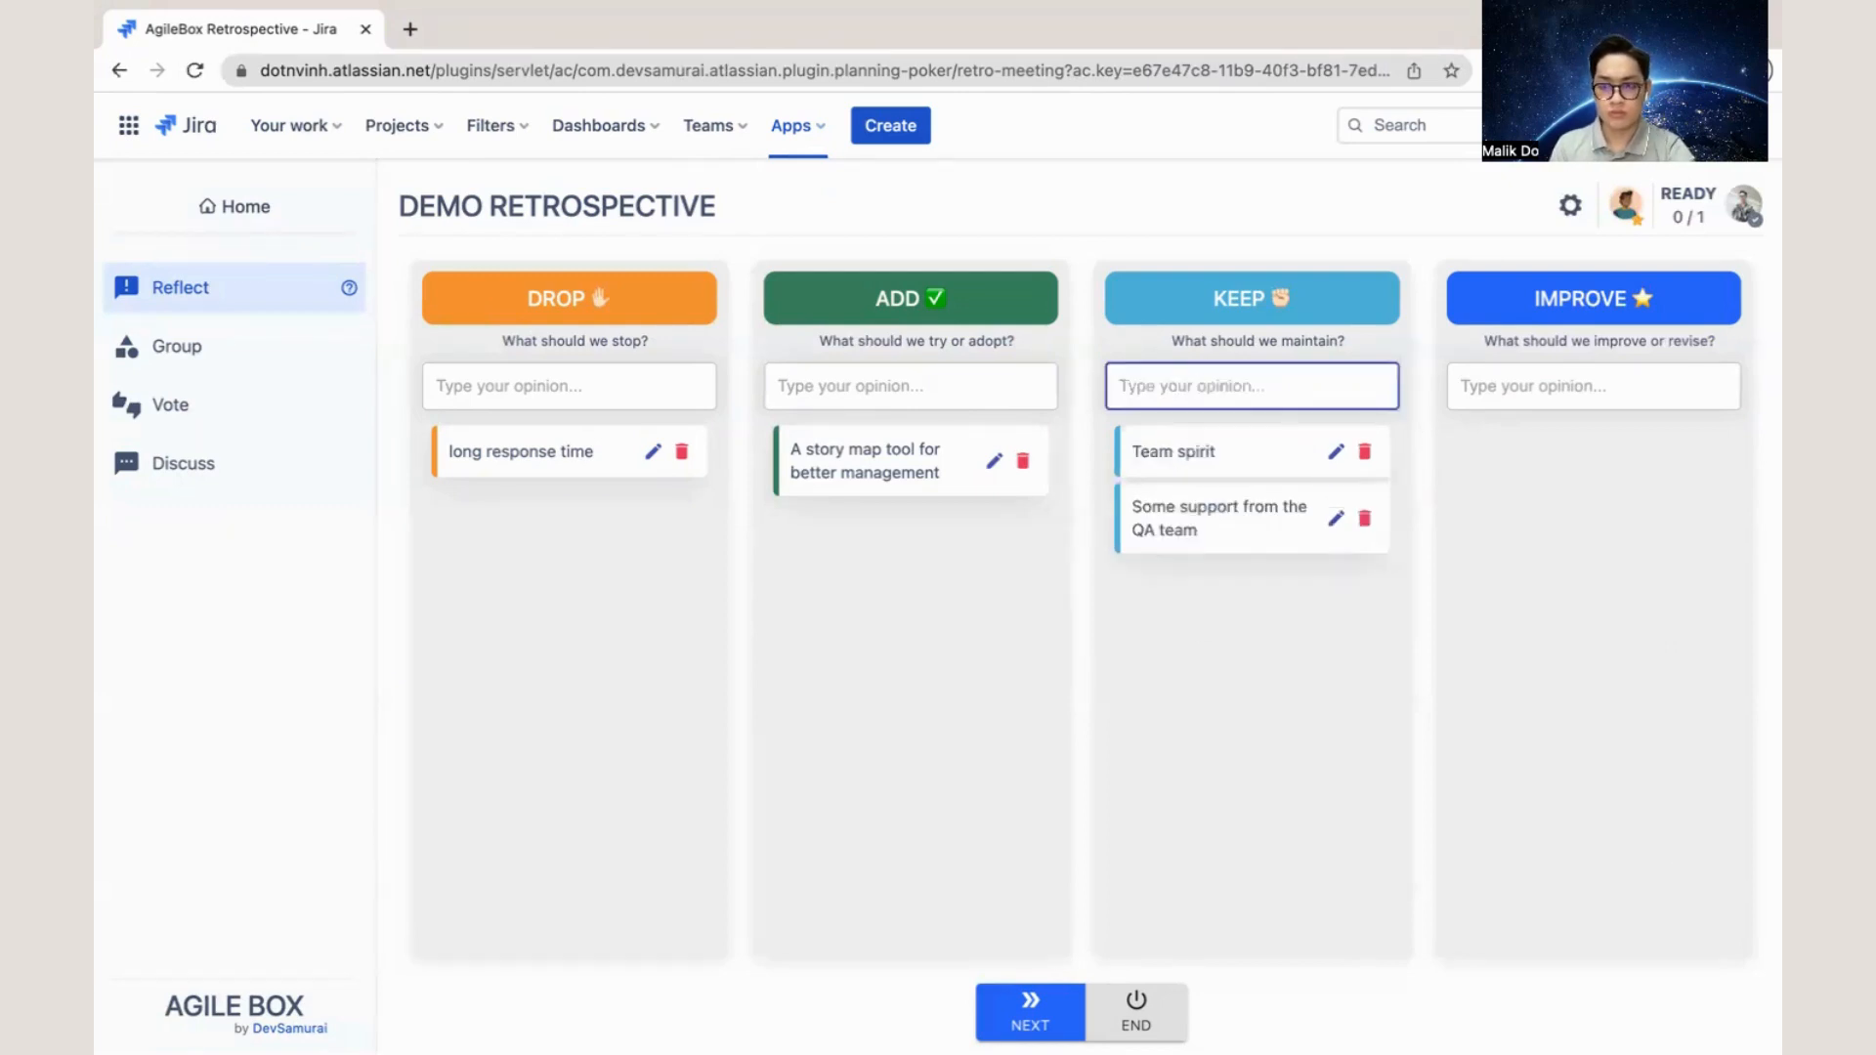
- Add the reflection "New ability for collaboration" under IMPROVE and advance the meeting to the Group stage
key("super+Tab")
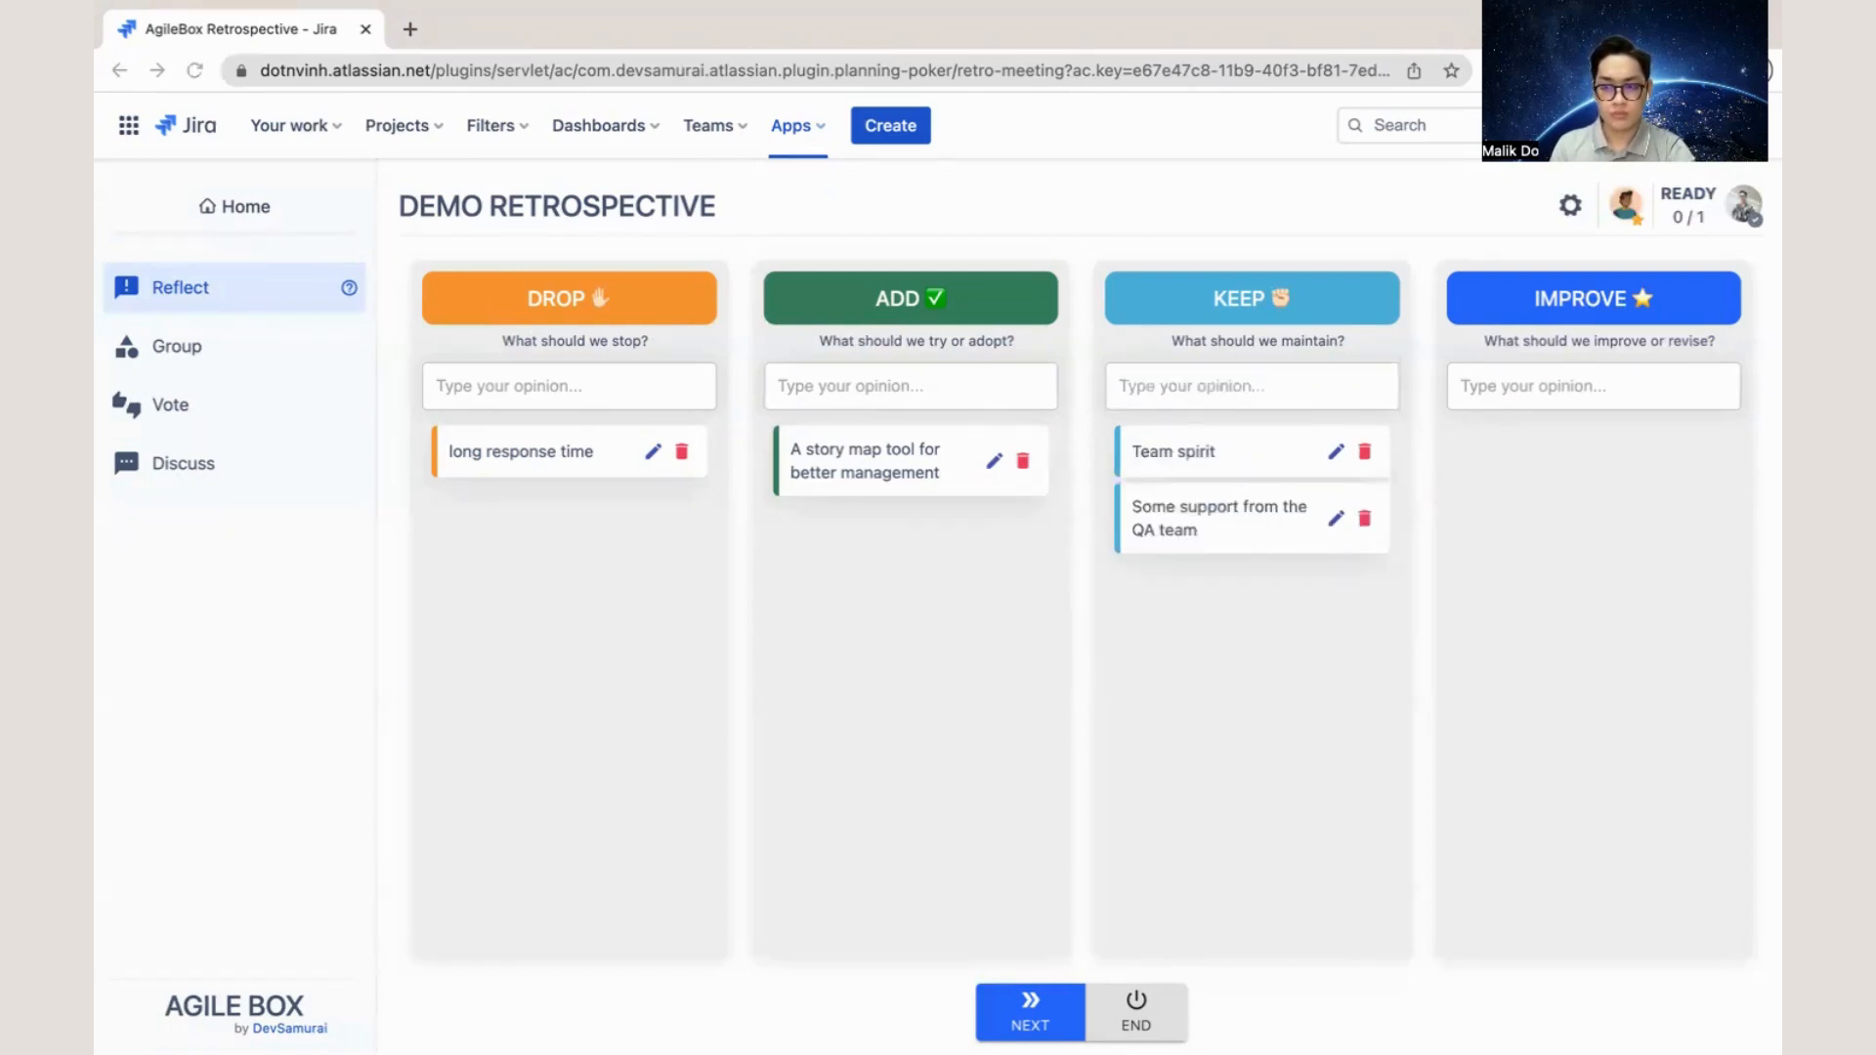
left_click(1554, 383)
type("New ability for collaboration")
key("Return")
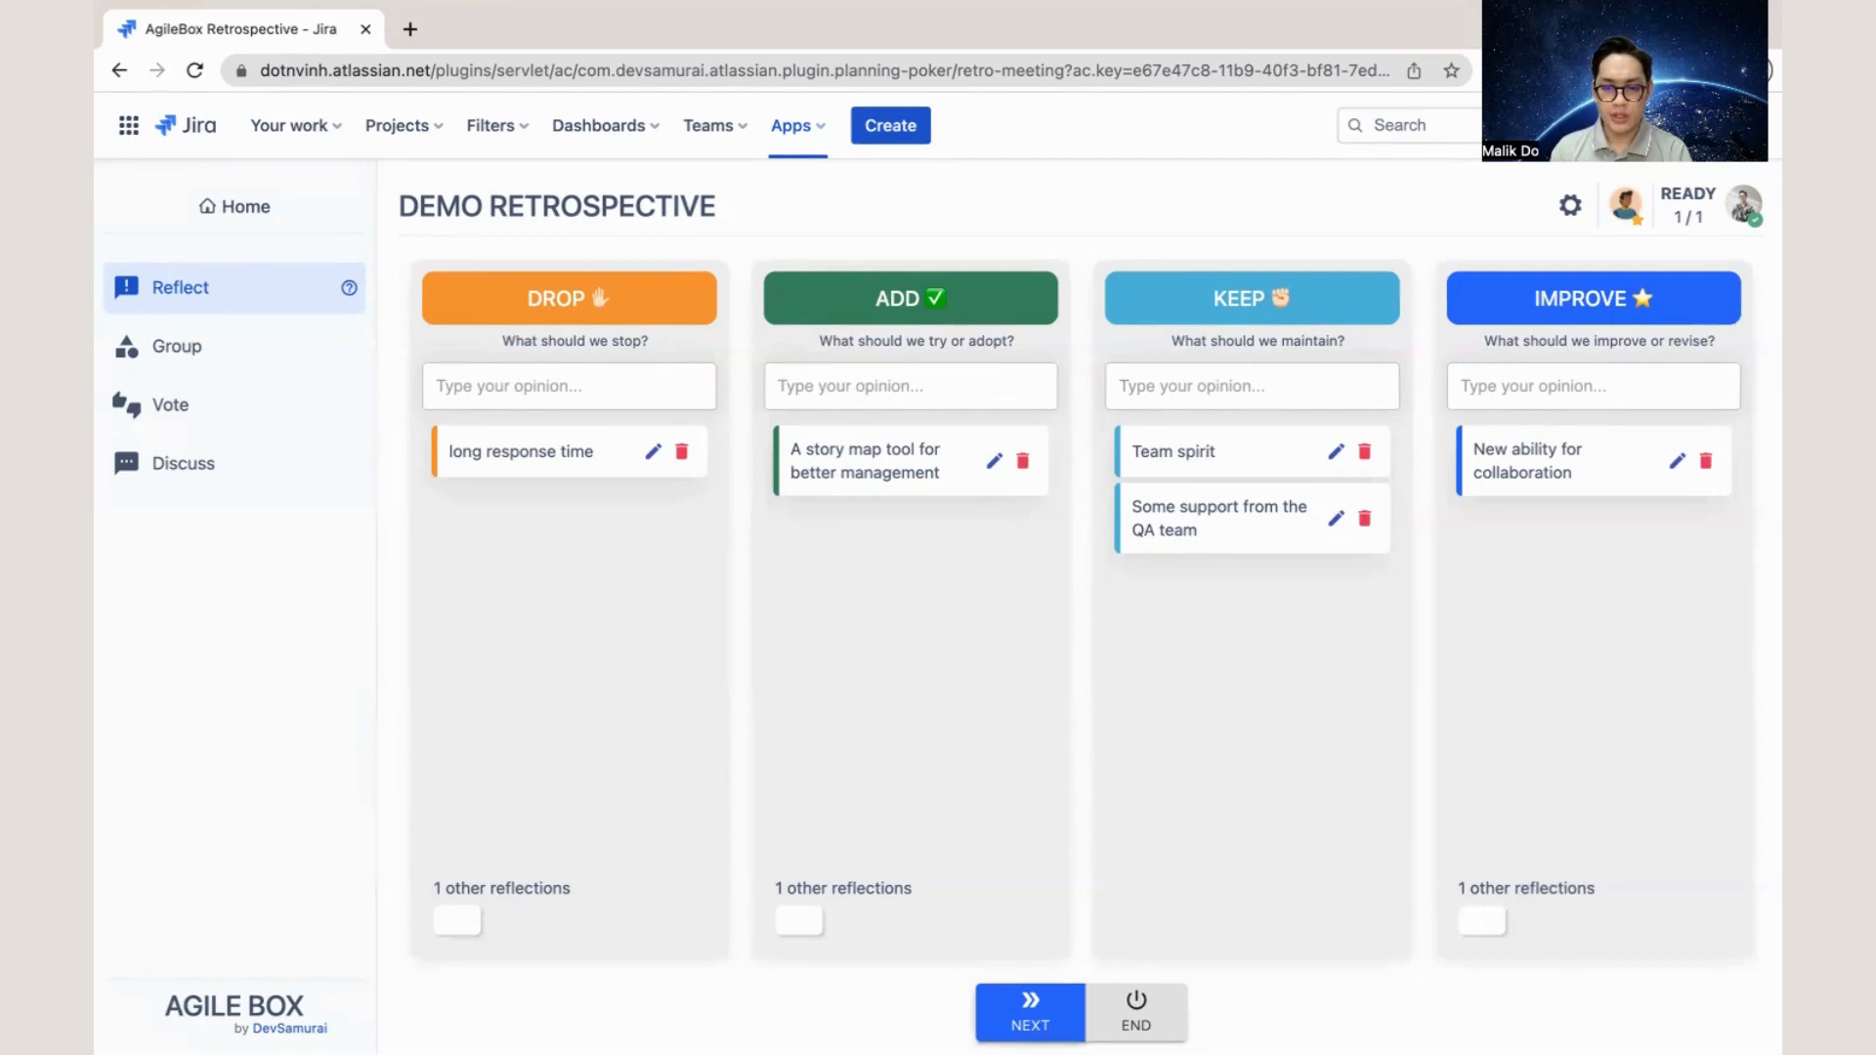
left_click(1031, 1013)
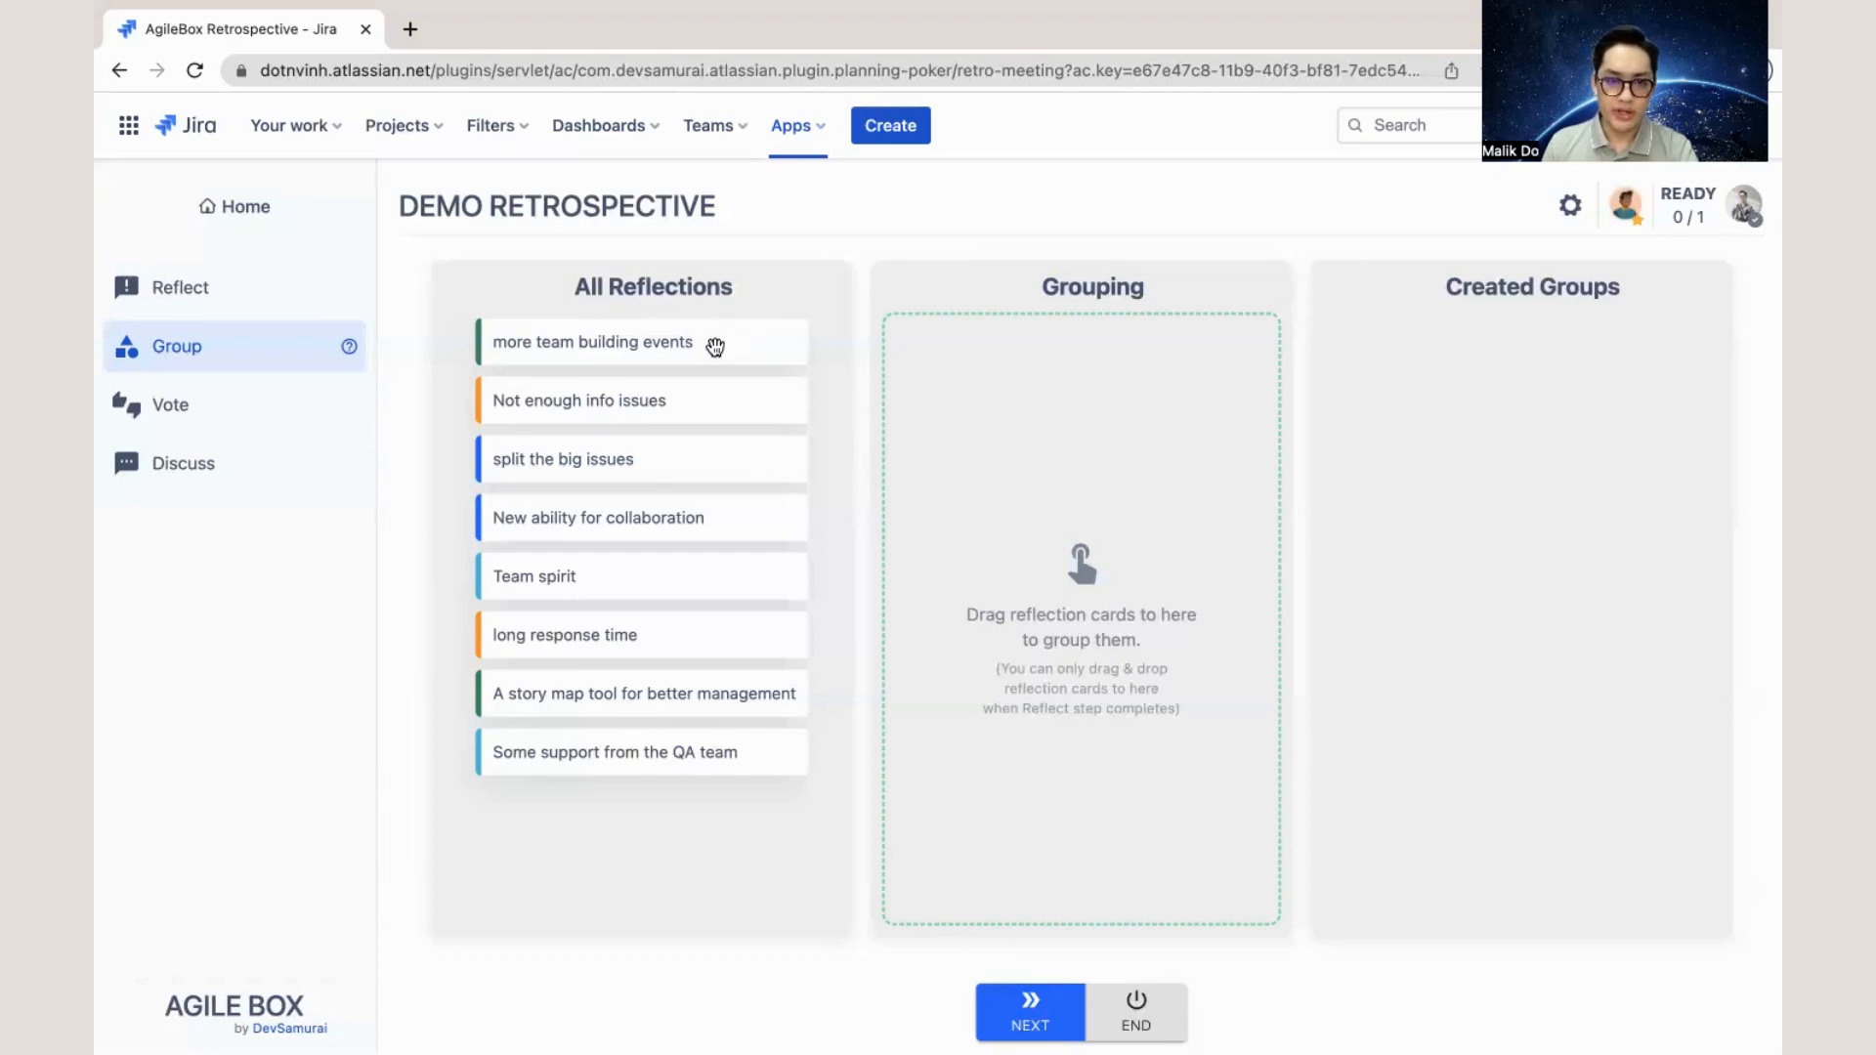
- Group the reflection cards "more team building events", "Team spirit" and "Some support from the QA team" together
left_click_drag(716, 347, 1124, 366)
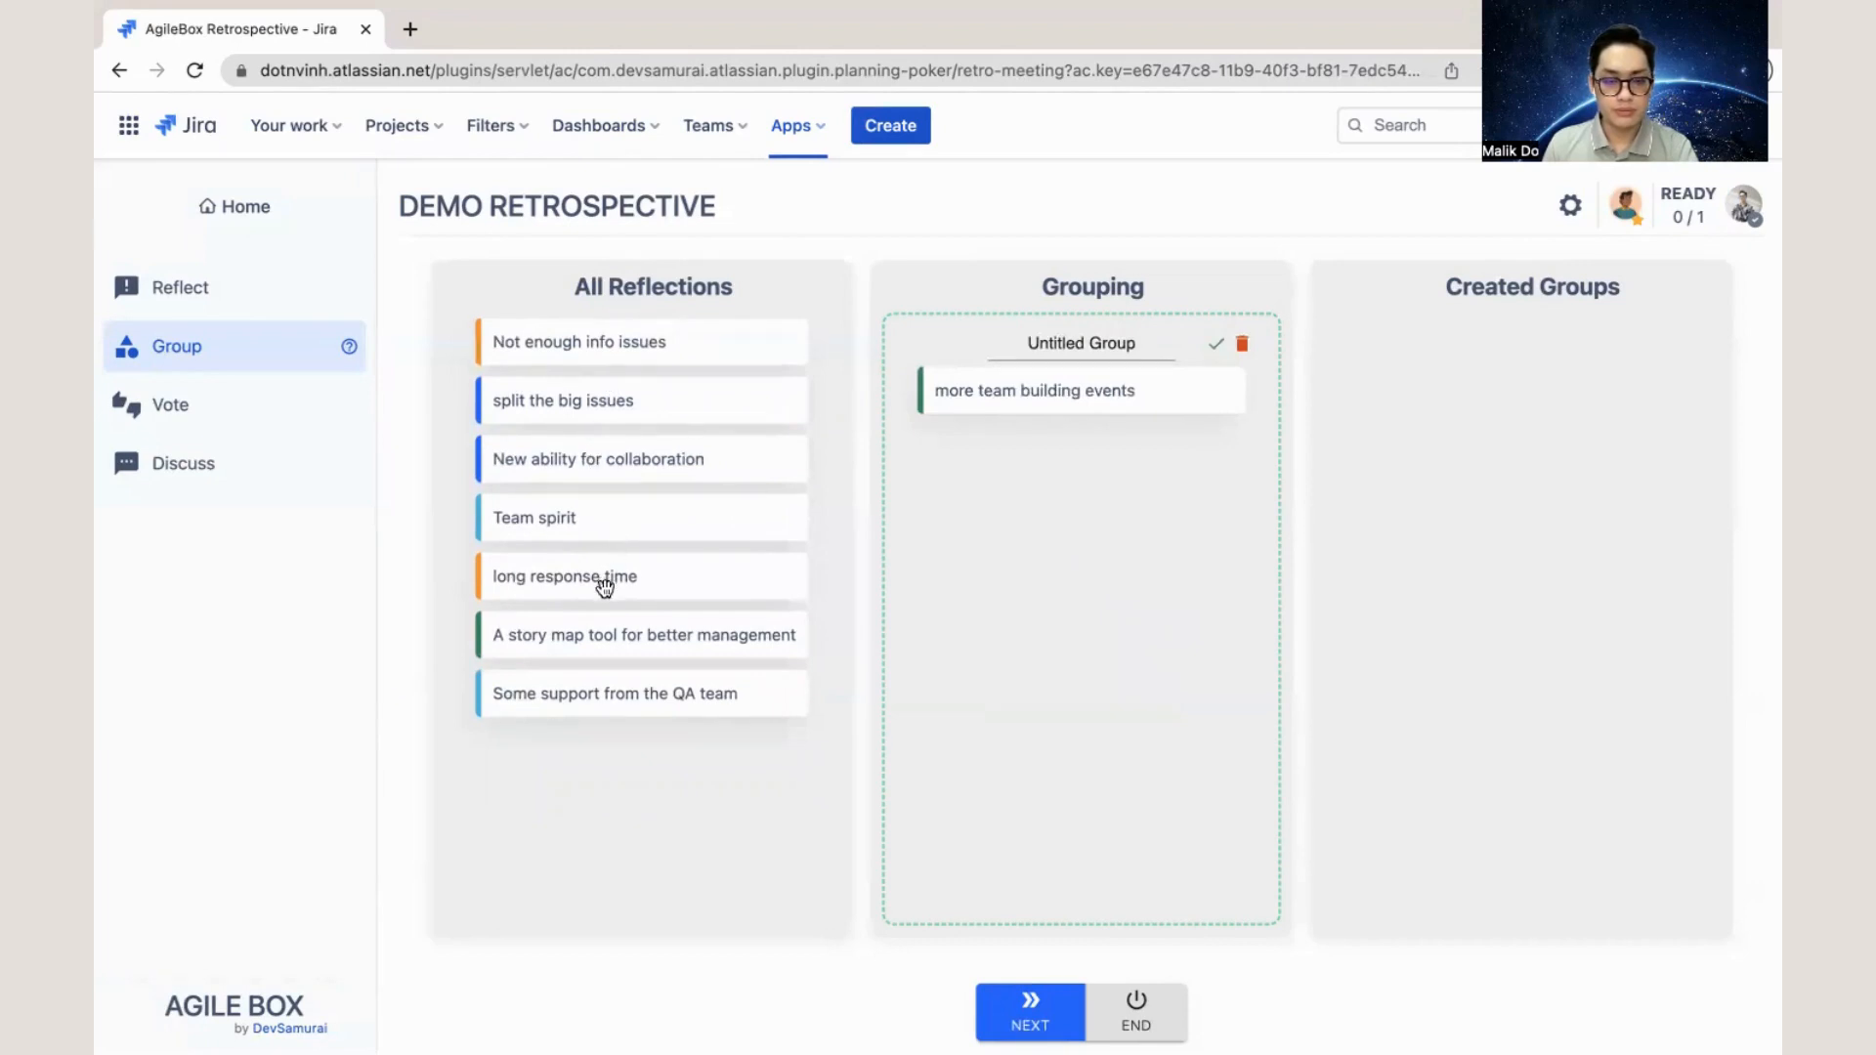
left_click_drag(601, 582, 872, 511)
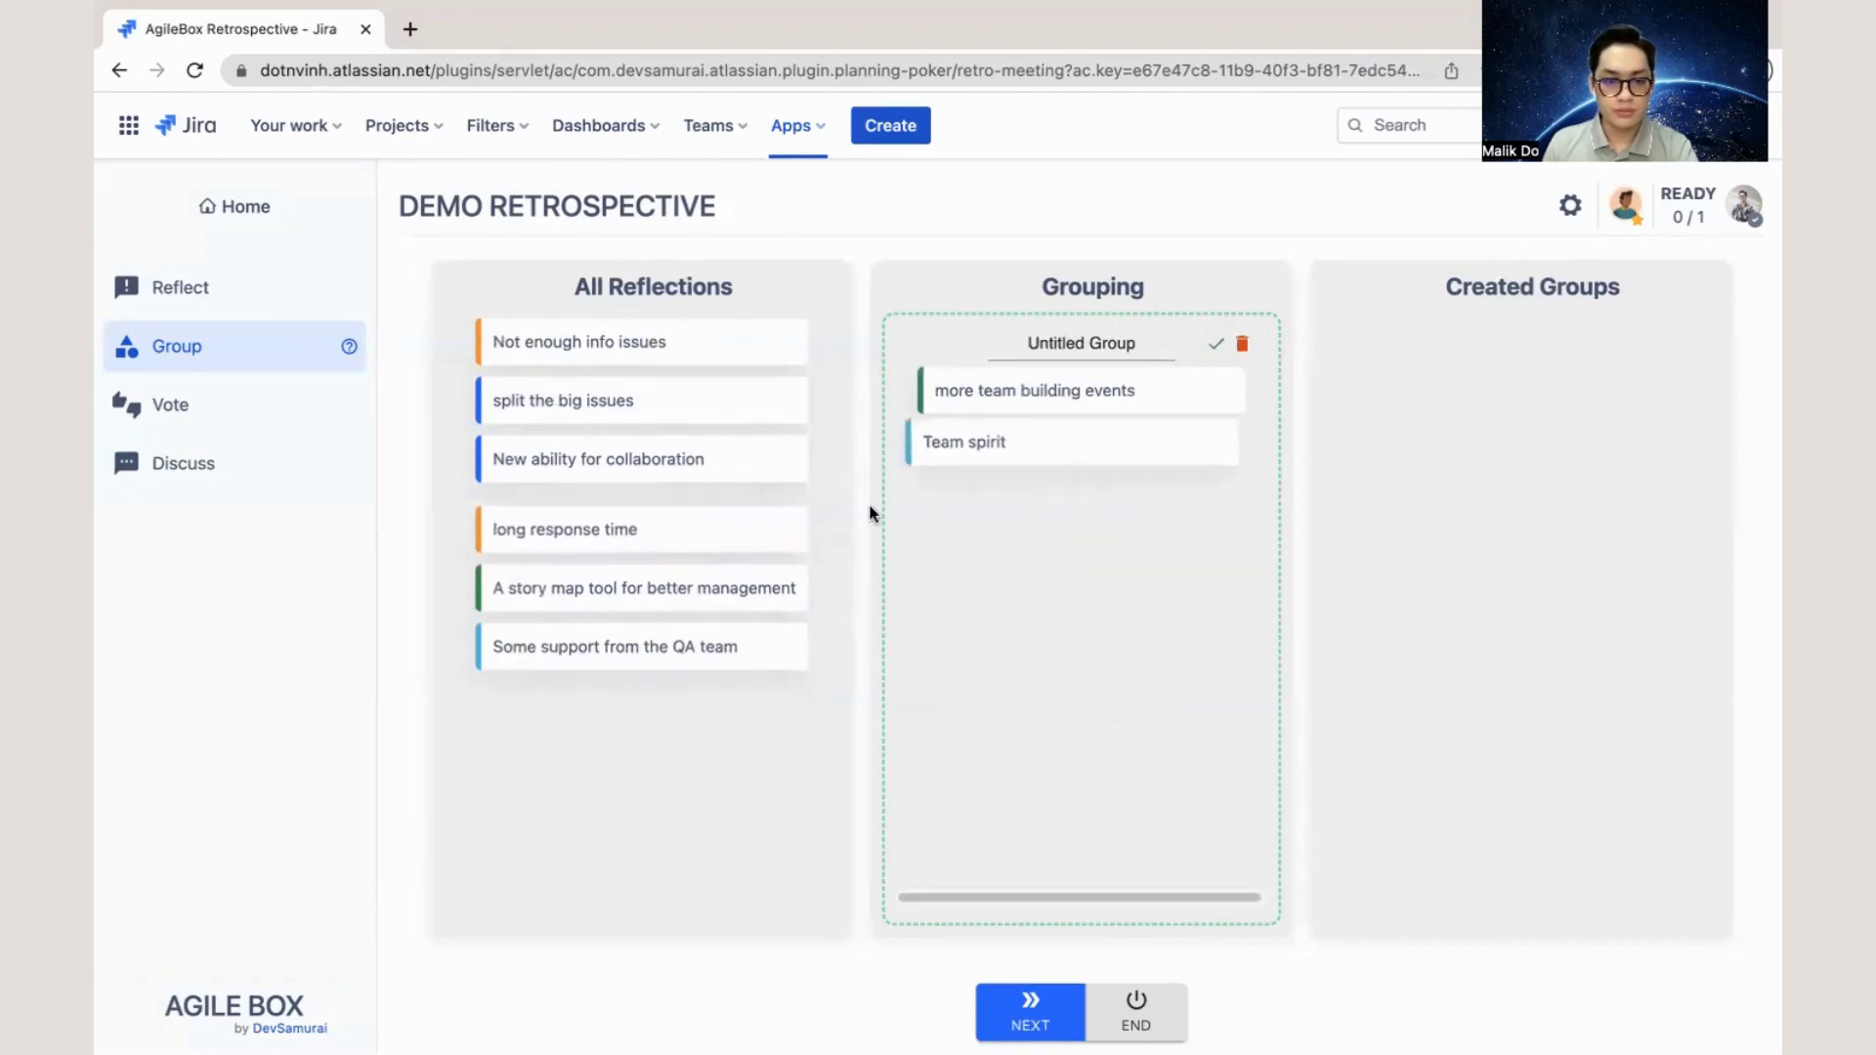
left_click_drag(656, 626, 1098, 486)
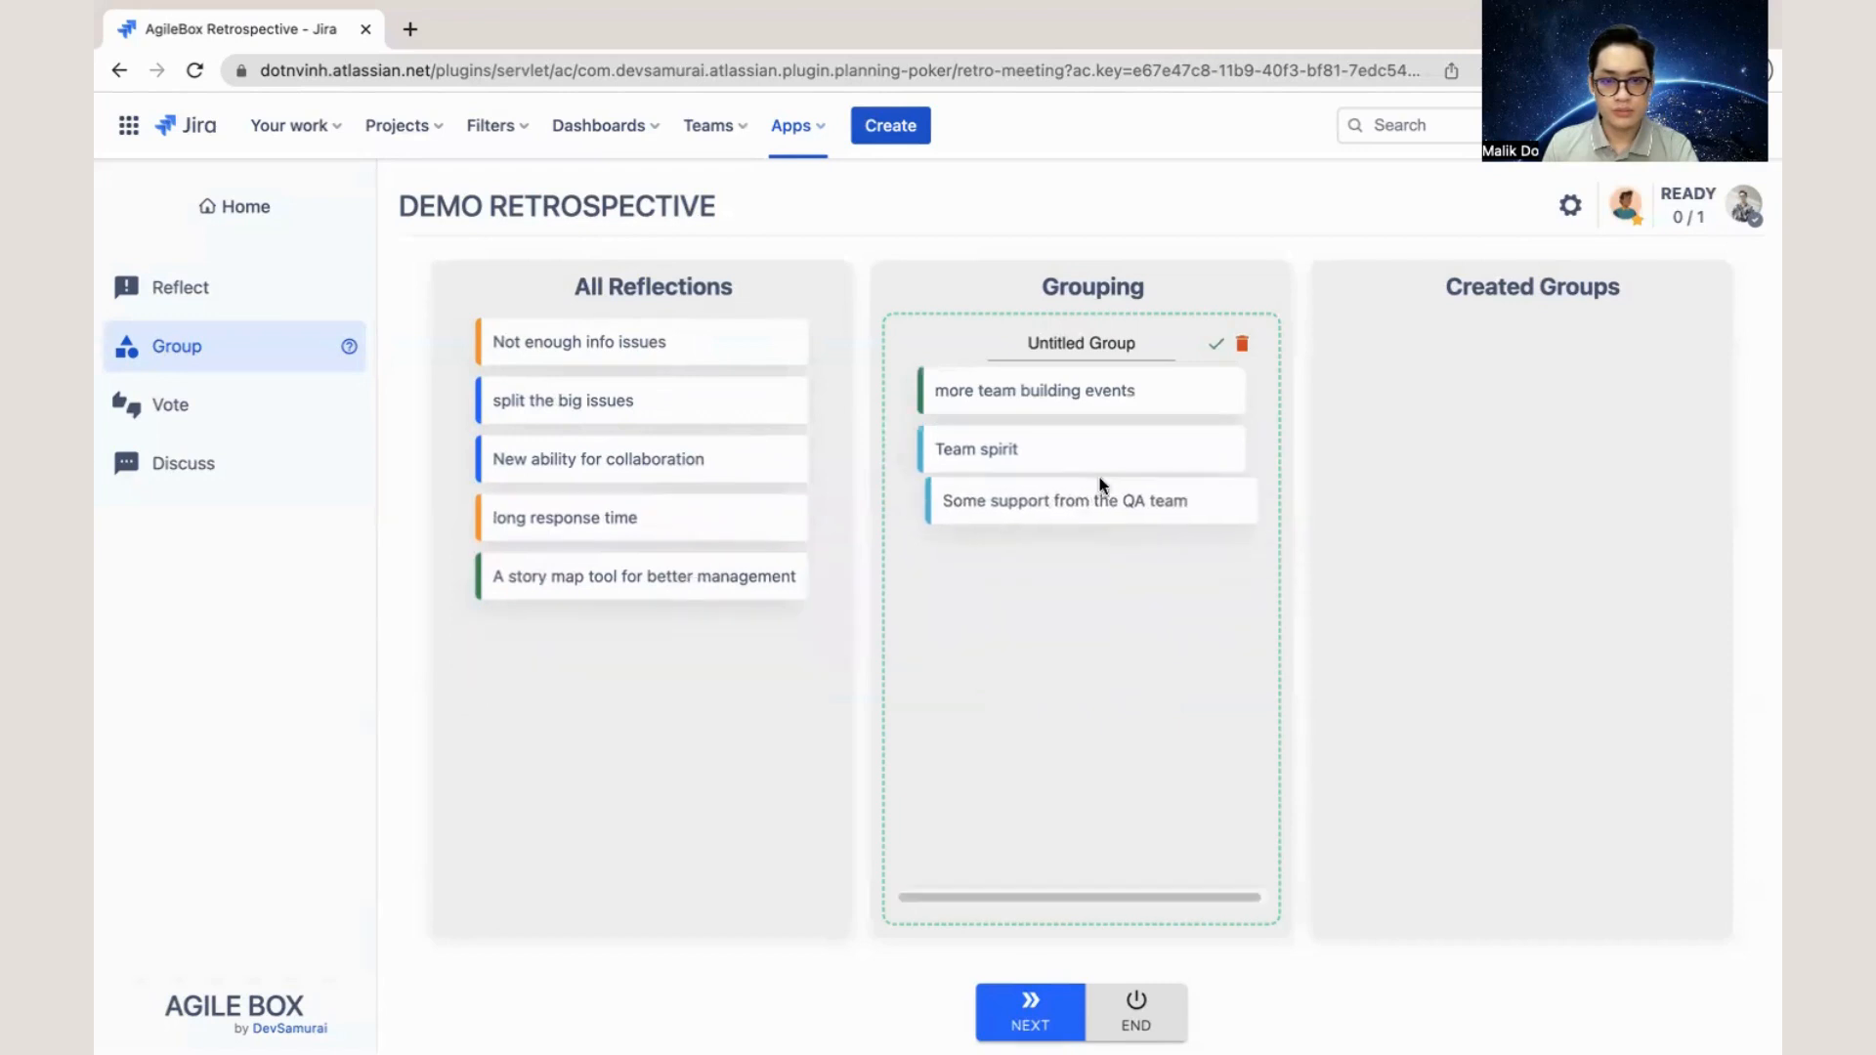
- Name the group of three reflection cards "Organization" and create it
left_click(1107, 343)
triple_click(1137, 342)
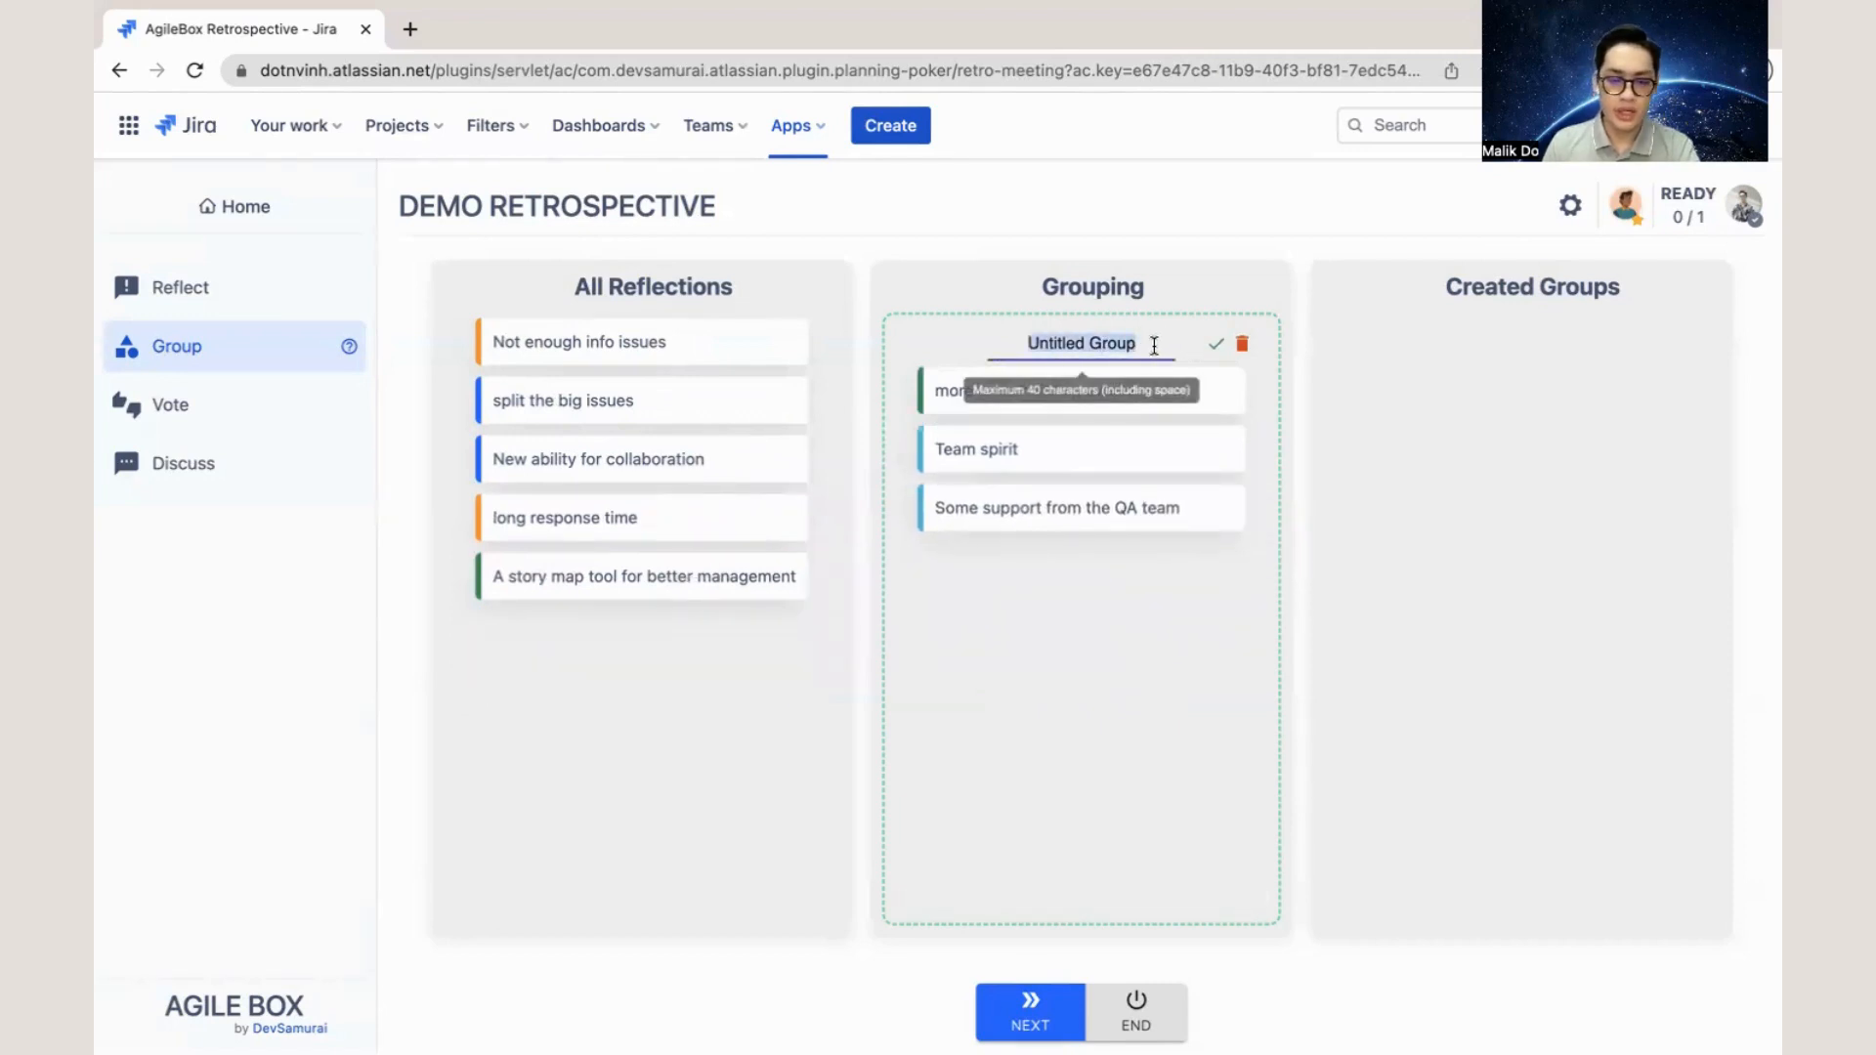
type("Or")
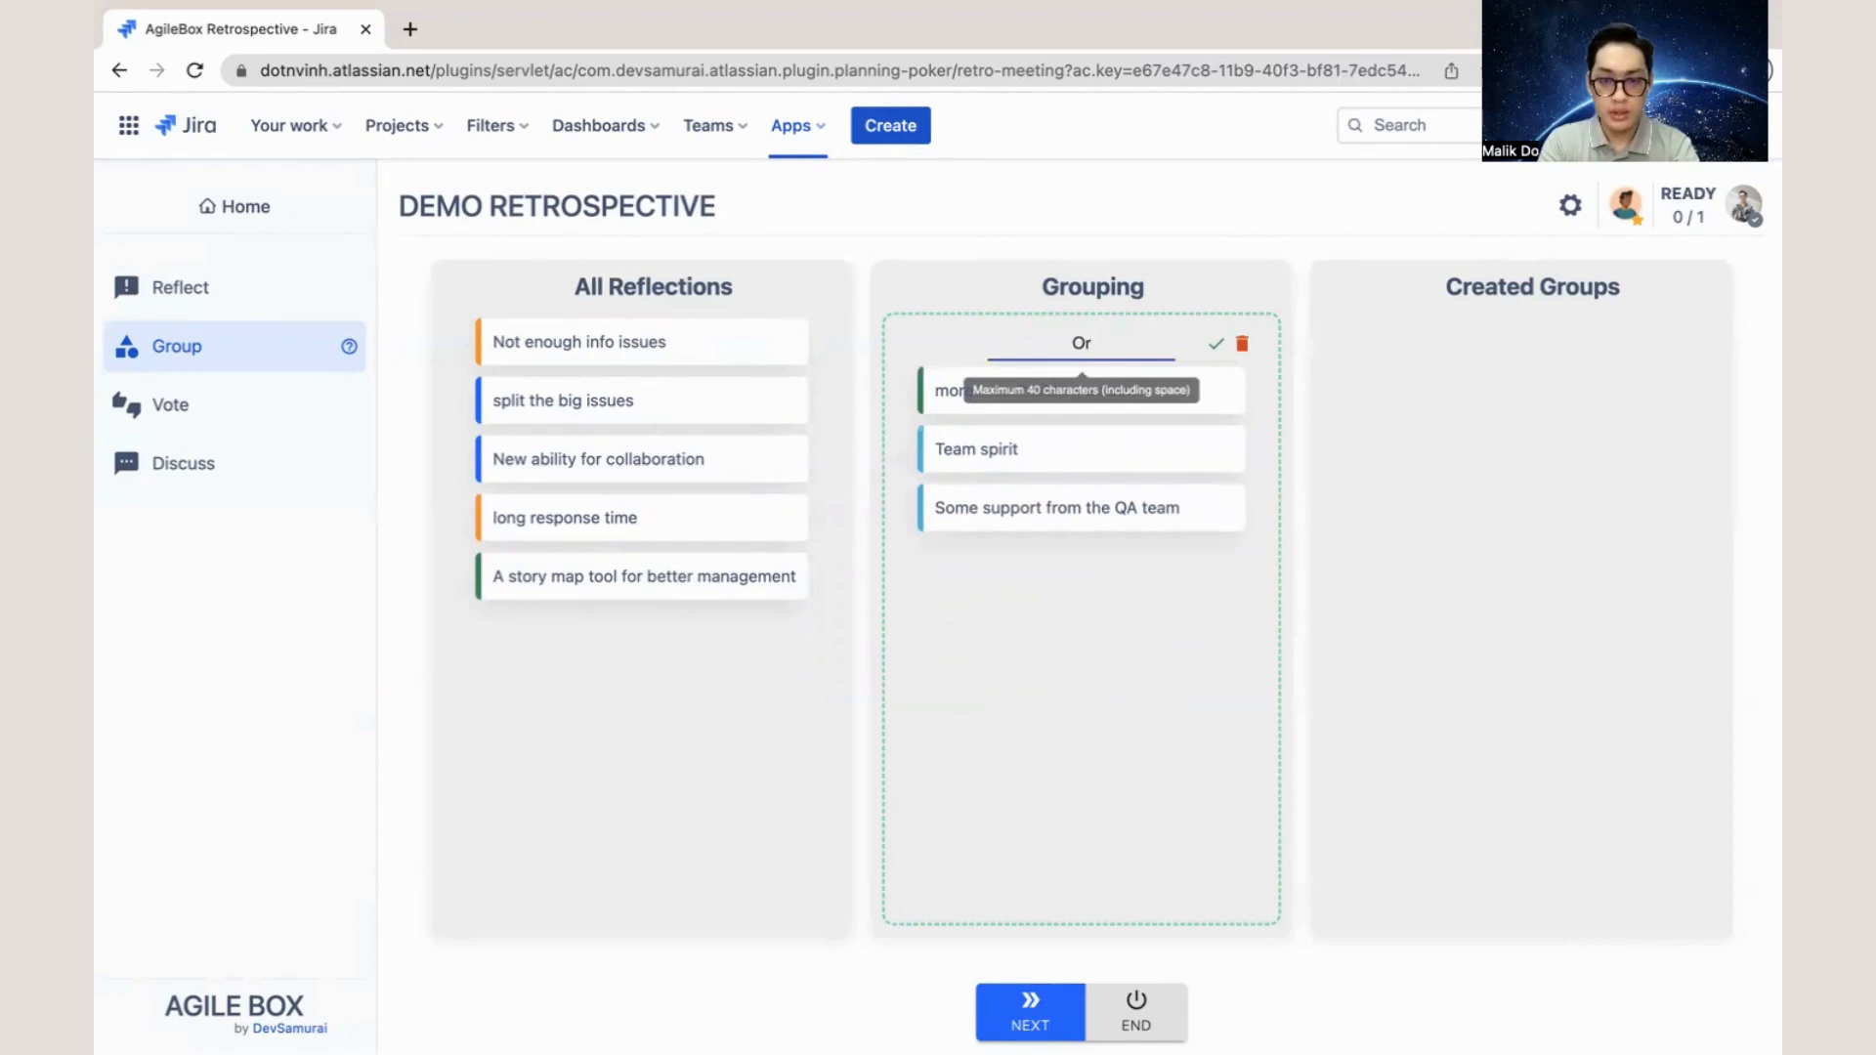
type("ganizin")
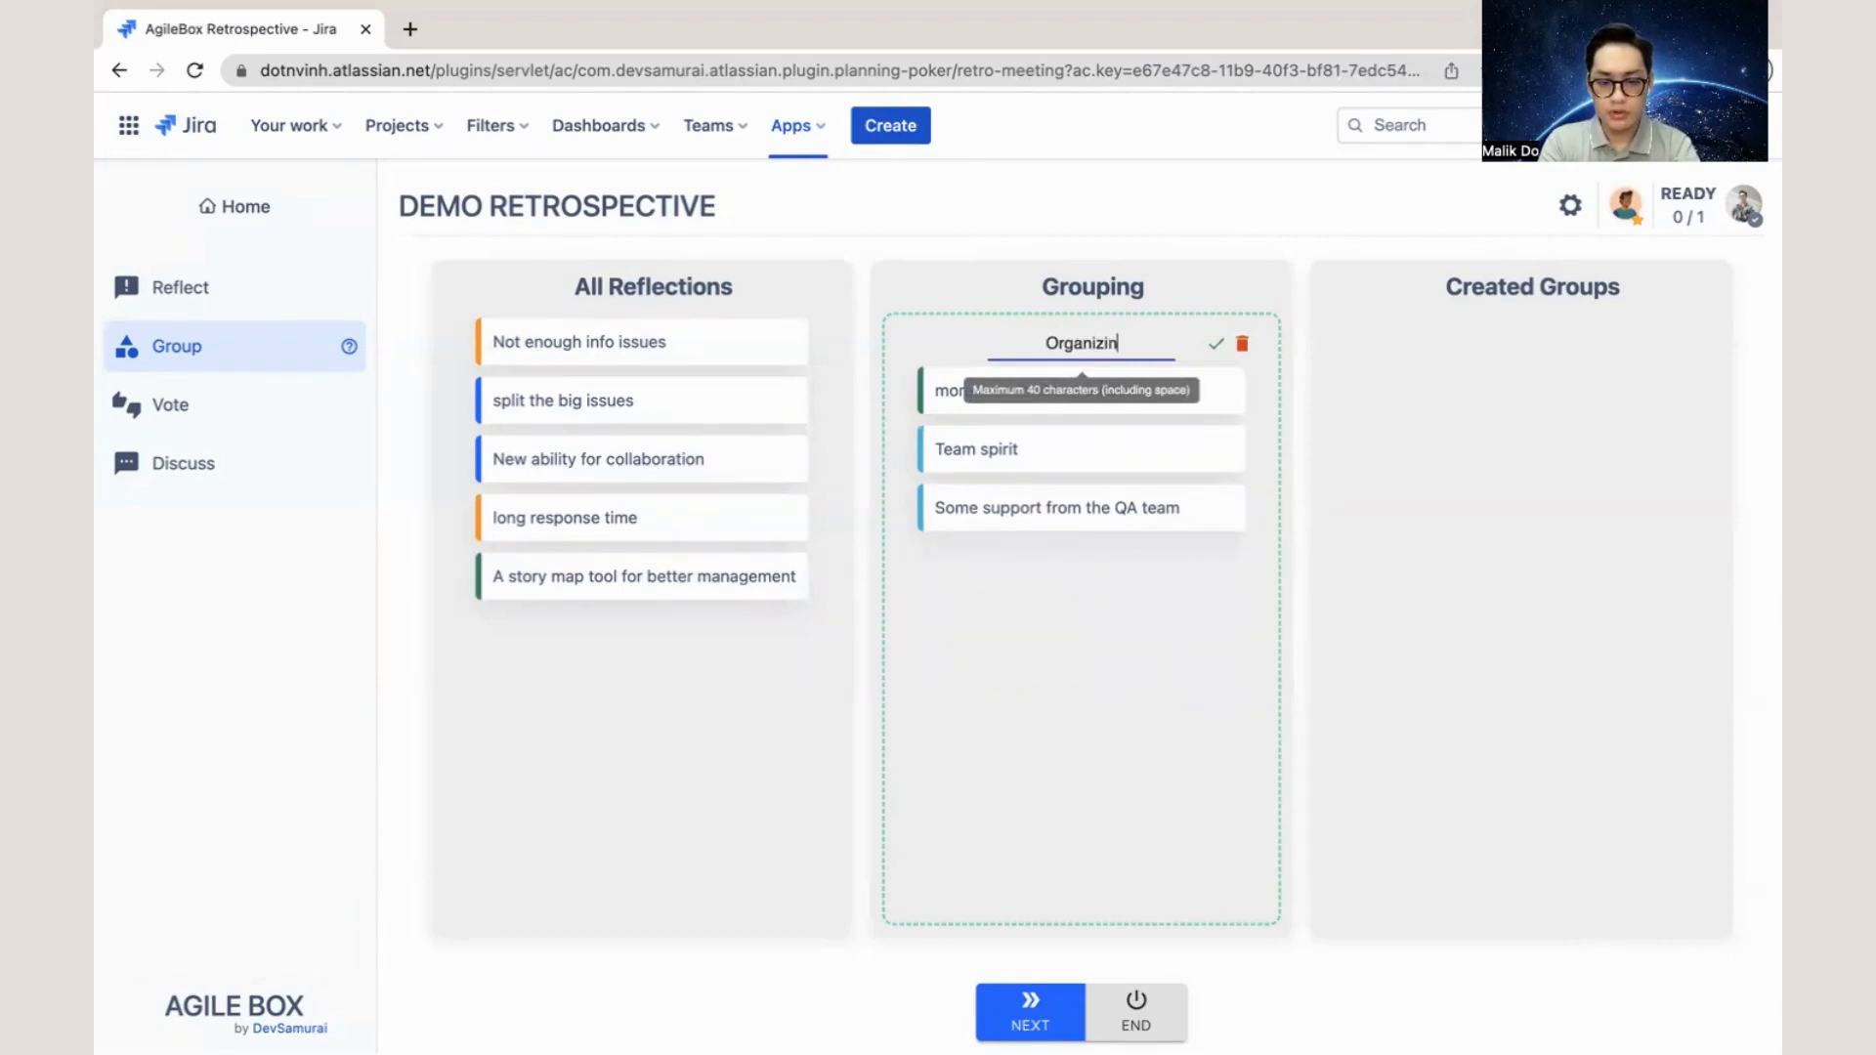
type("g")
key("BackSpace")
key("BackSpace")
key("BackSpace")
type("at")
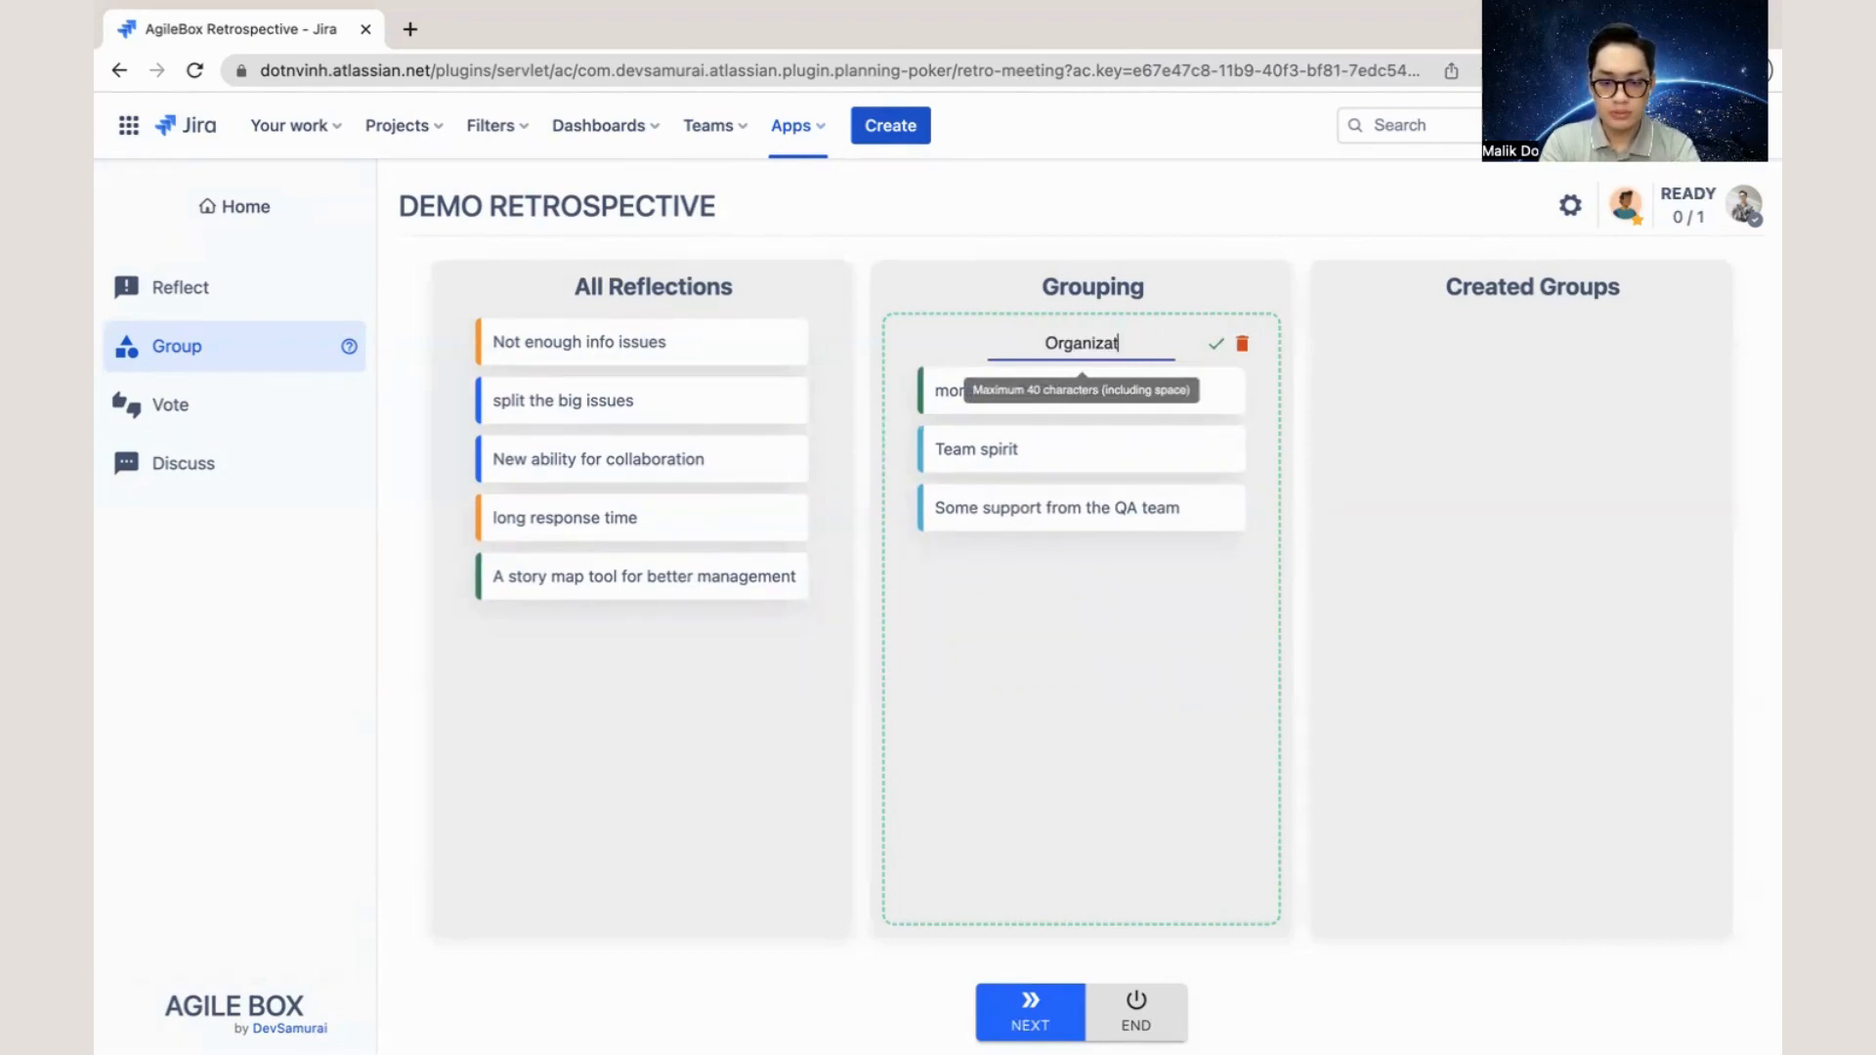
type("ion")
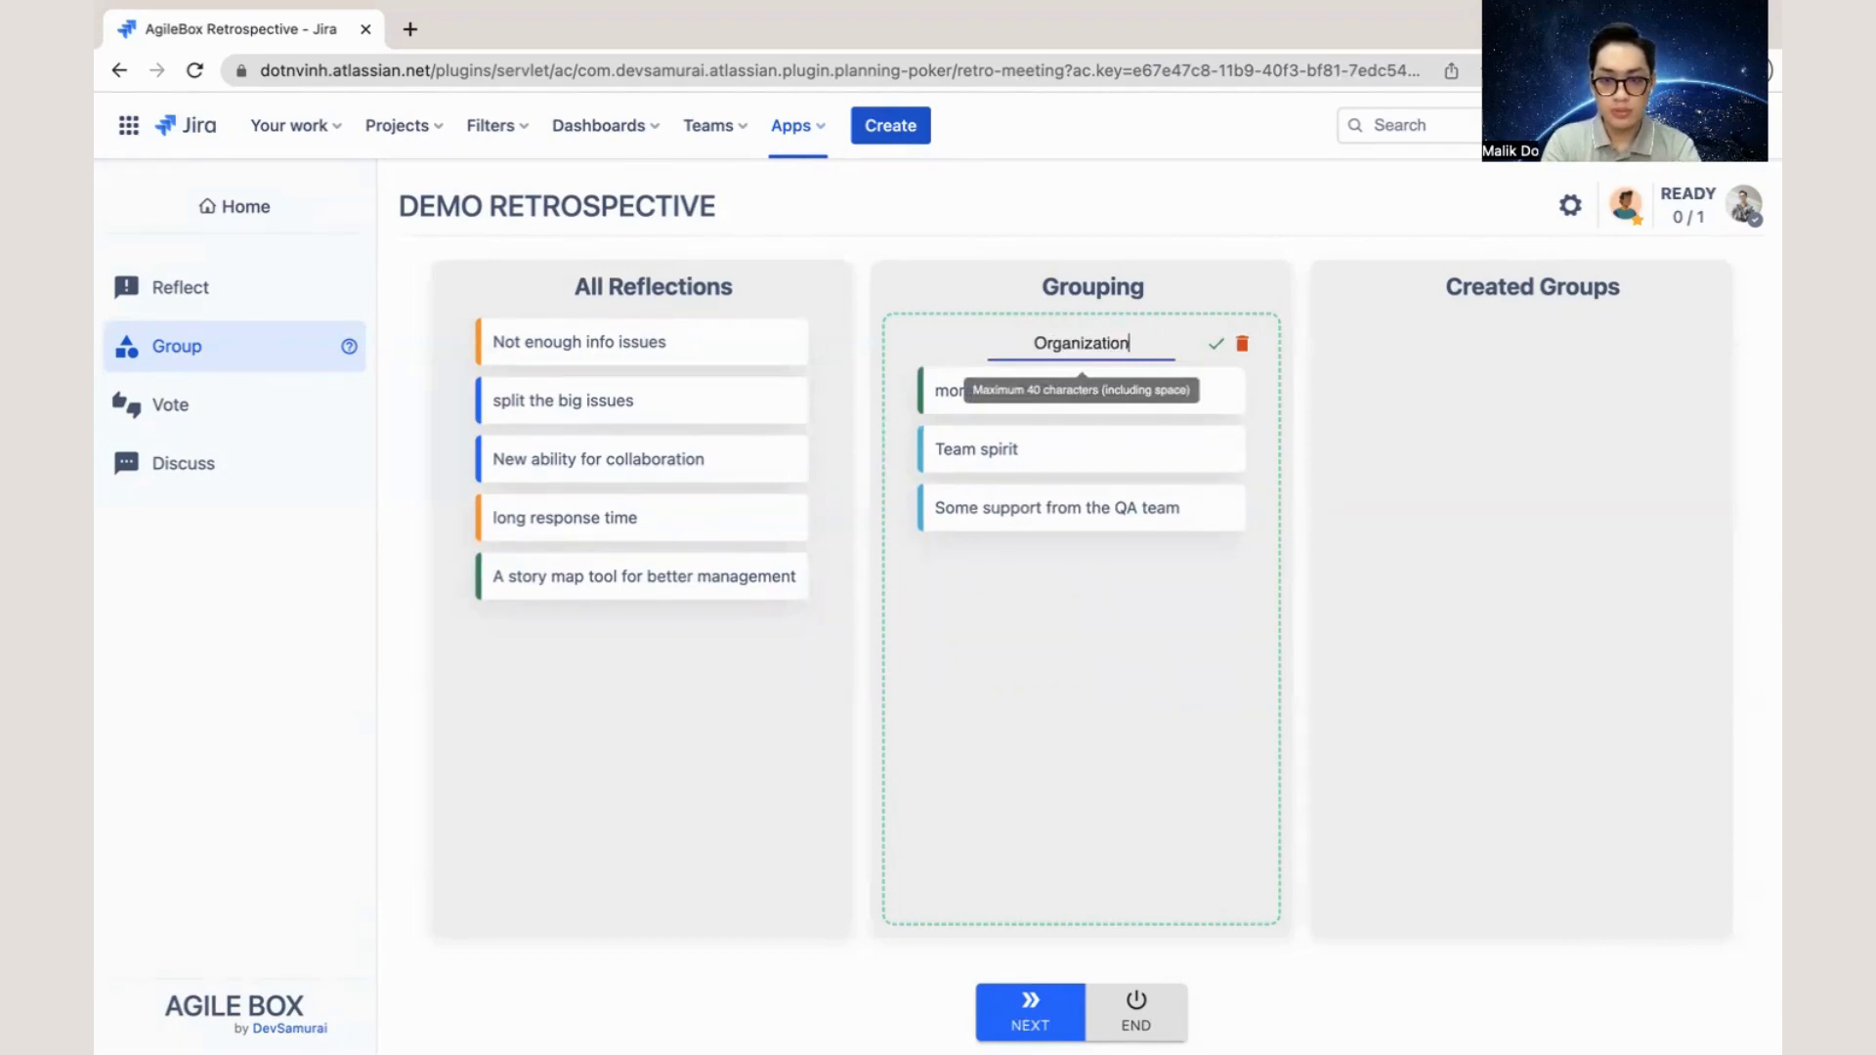
left_click(1209, 356)
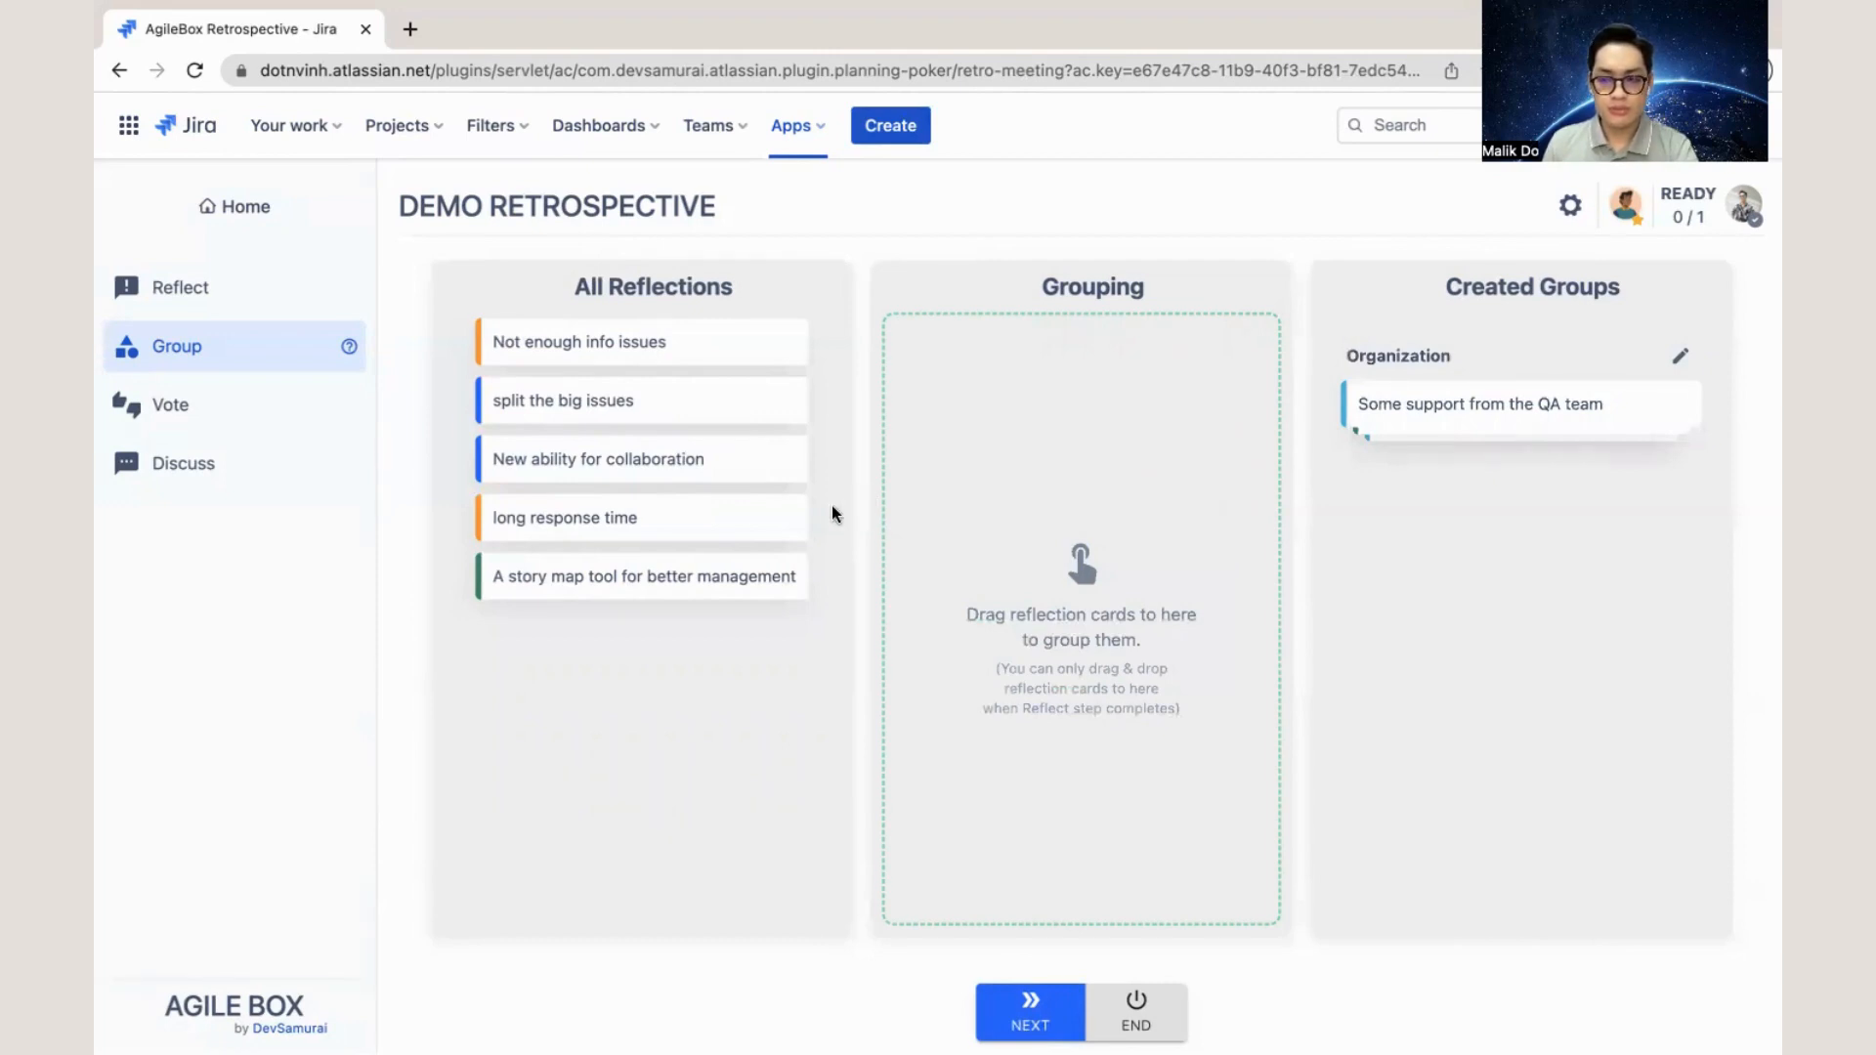
- Group the cards "Not enough info issues" and "split the big issues" and create the group as "Issues"
left_click(733, 344)
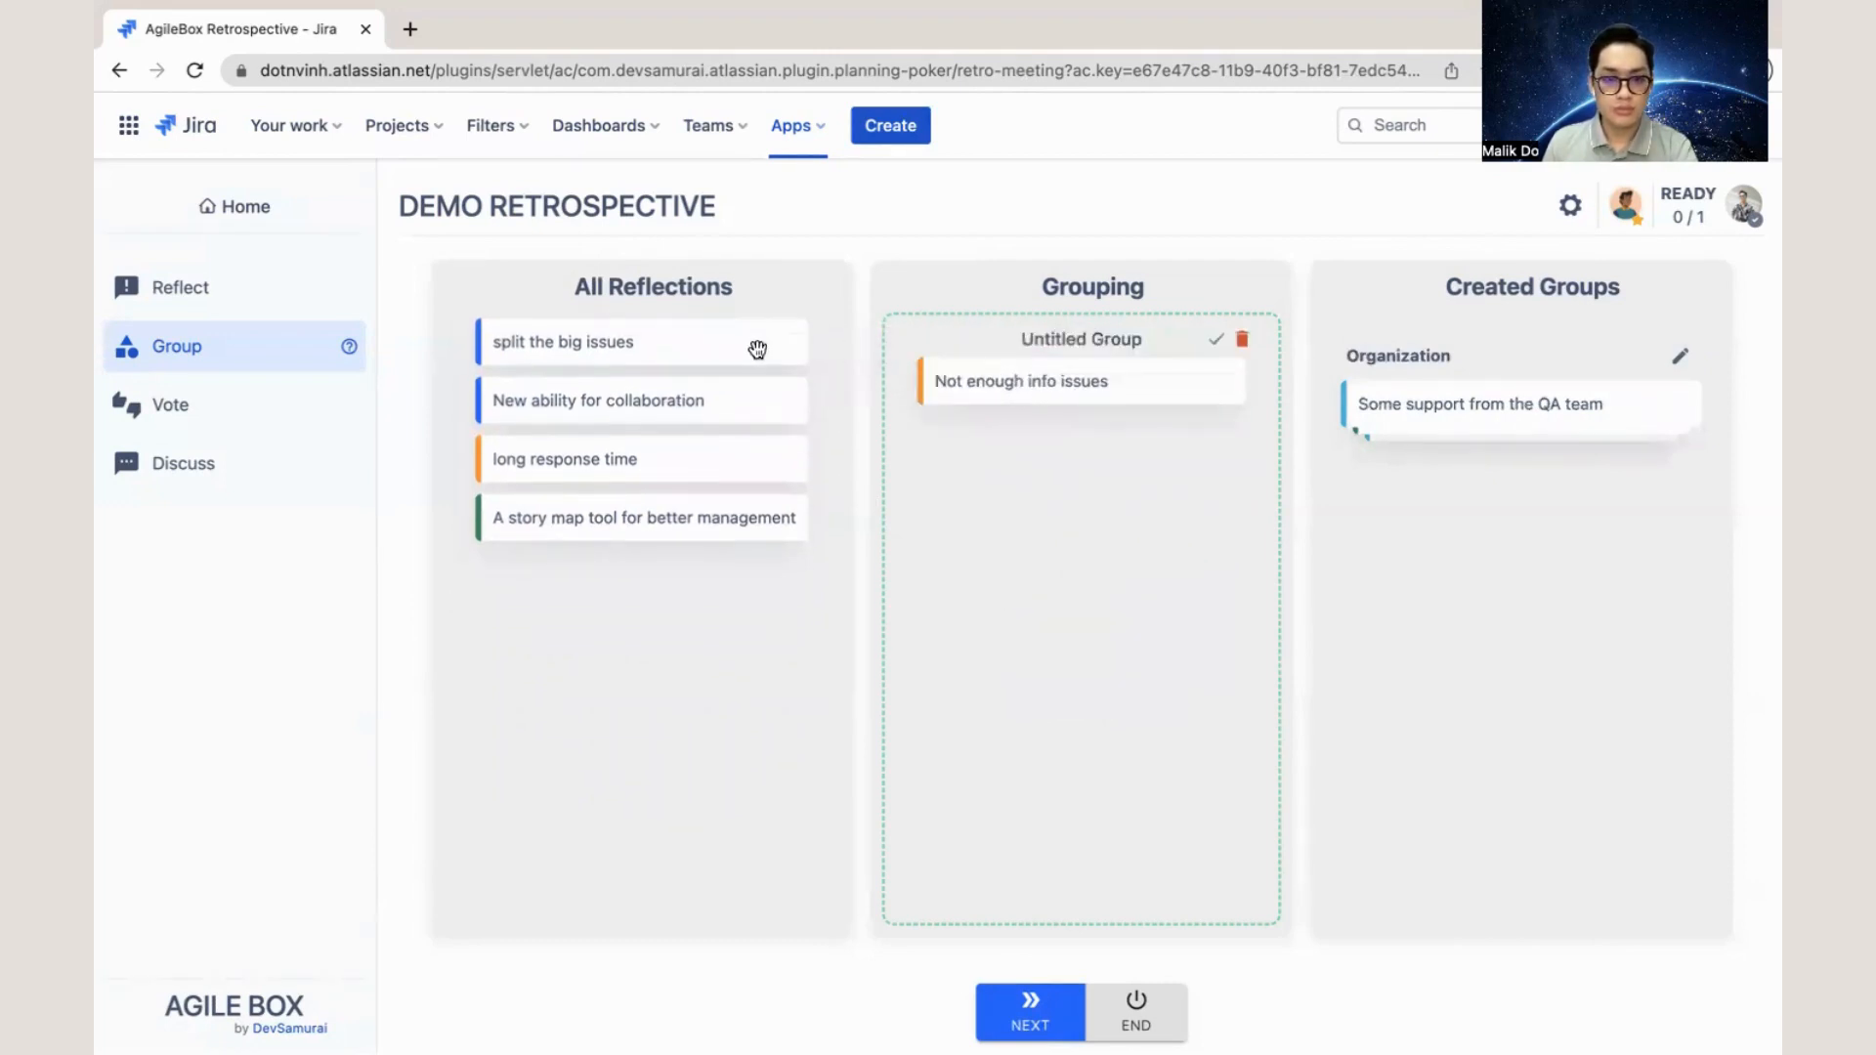
left_click(757, 349)
left_click(1110, 339)
key("ctrl+a")
key("BackSpace")
type("Issues")
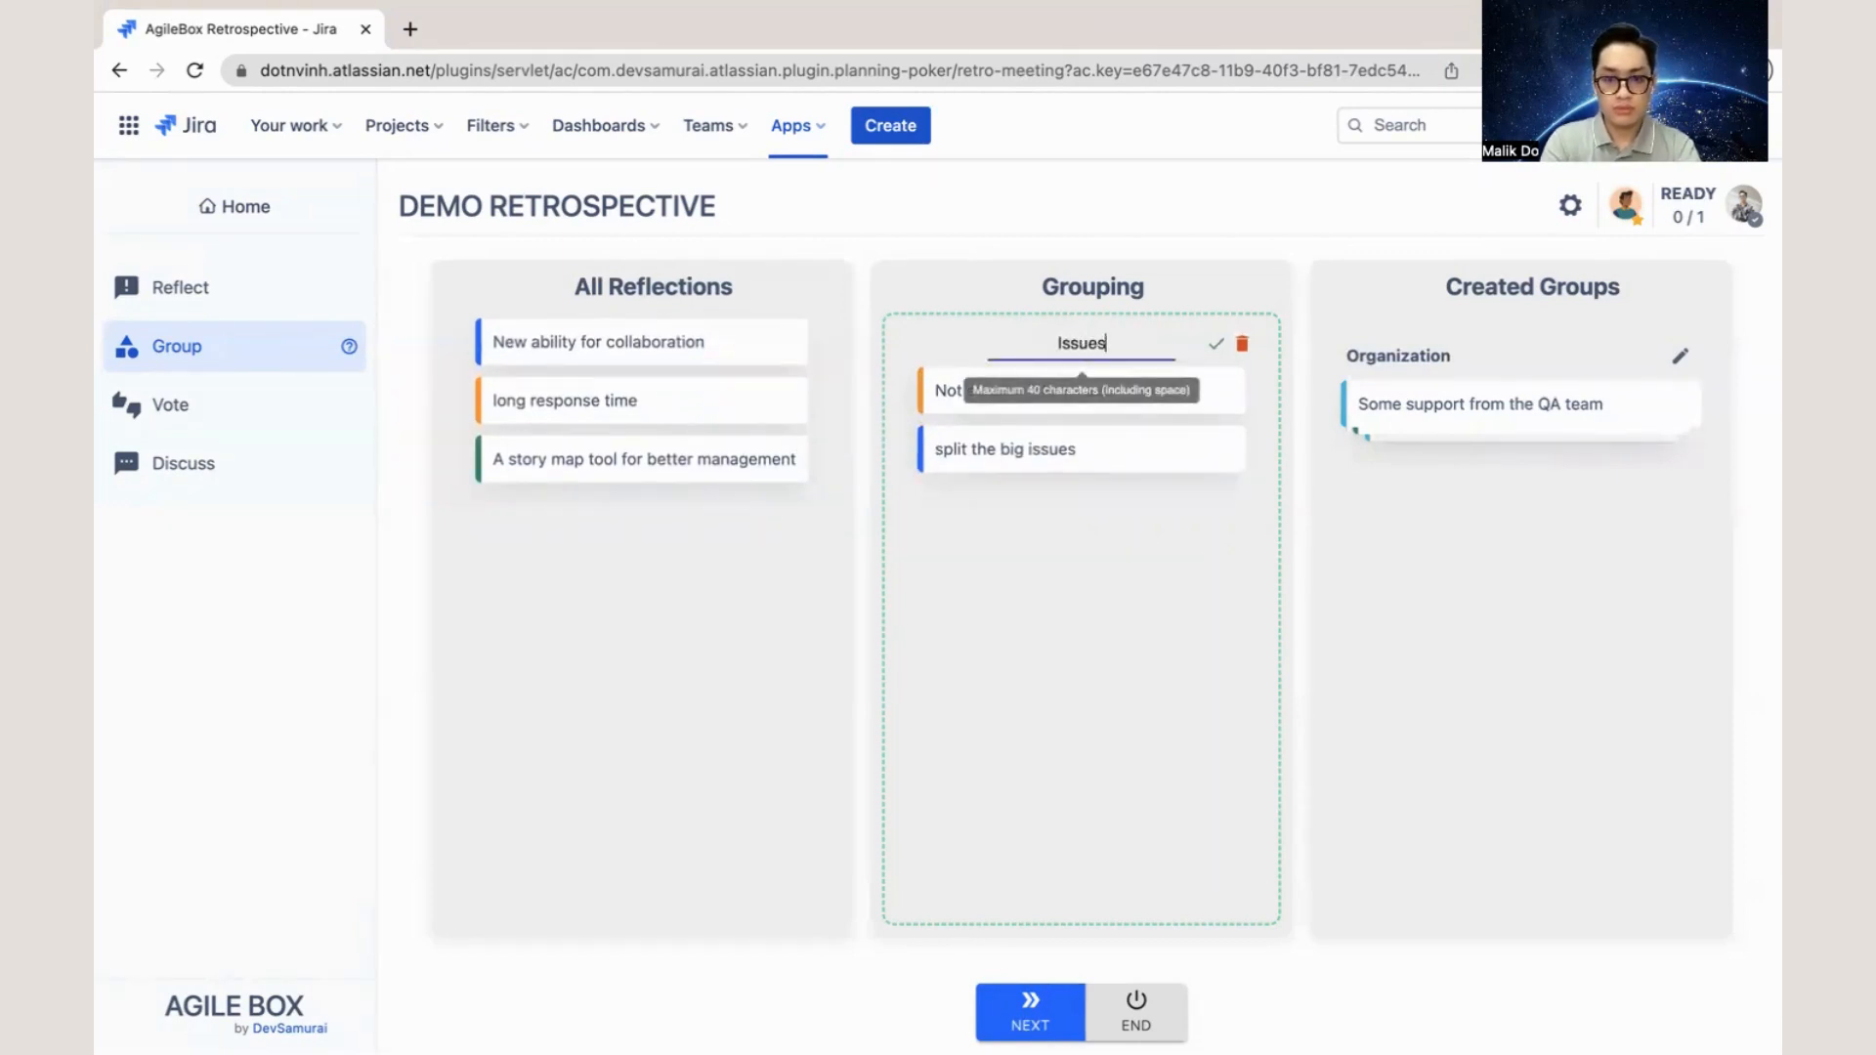
left_click(1216, 343)
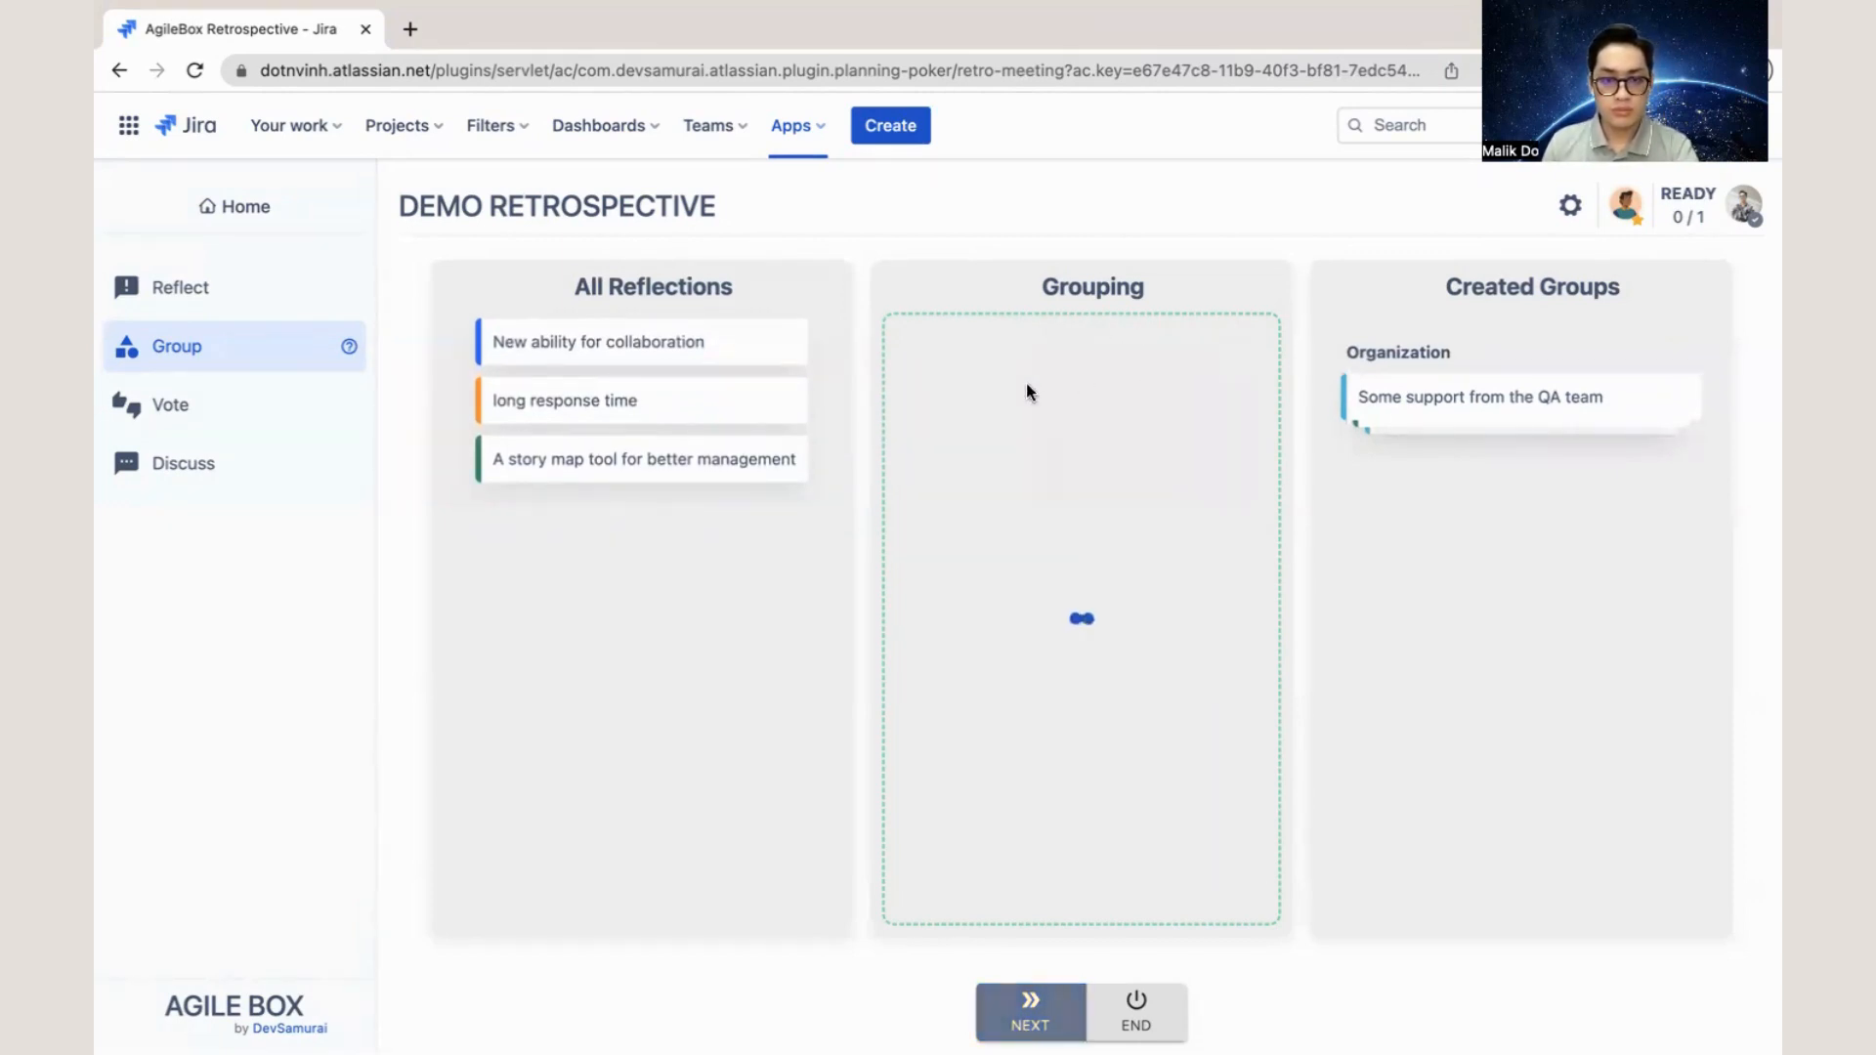
- Group the cards "New ability for collaboration" and "A story map tool for better management" and create the group as "Toolings"
left_click(678, 343)
left_click(766, 404)
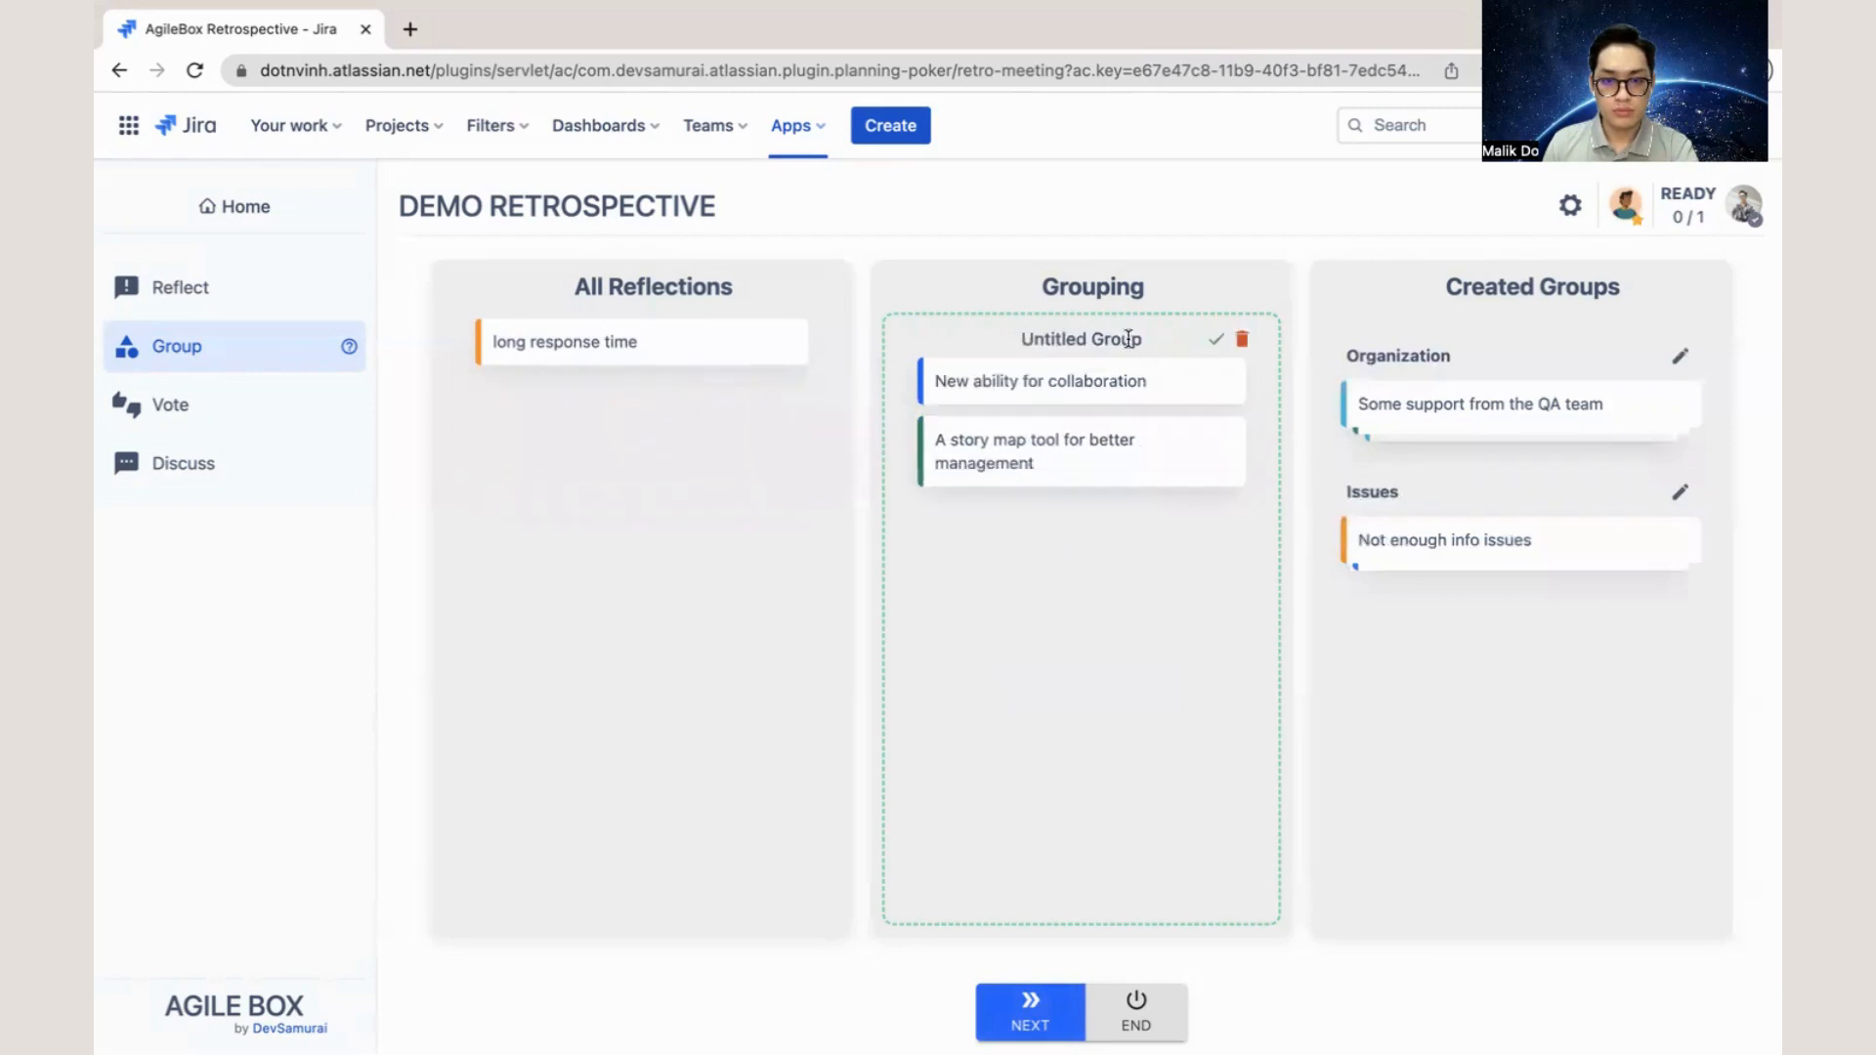
left_click(1129, 339)
key("ctrl+a")
type("Toolings")
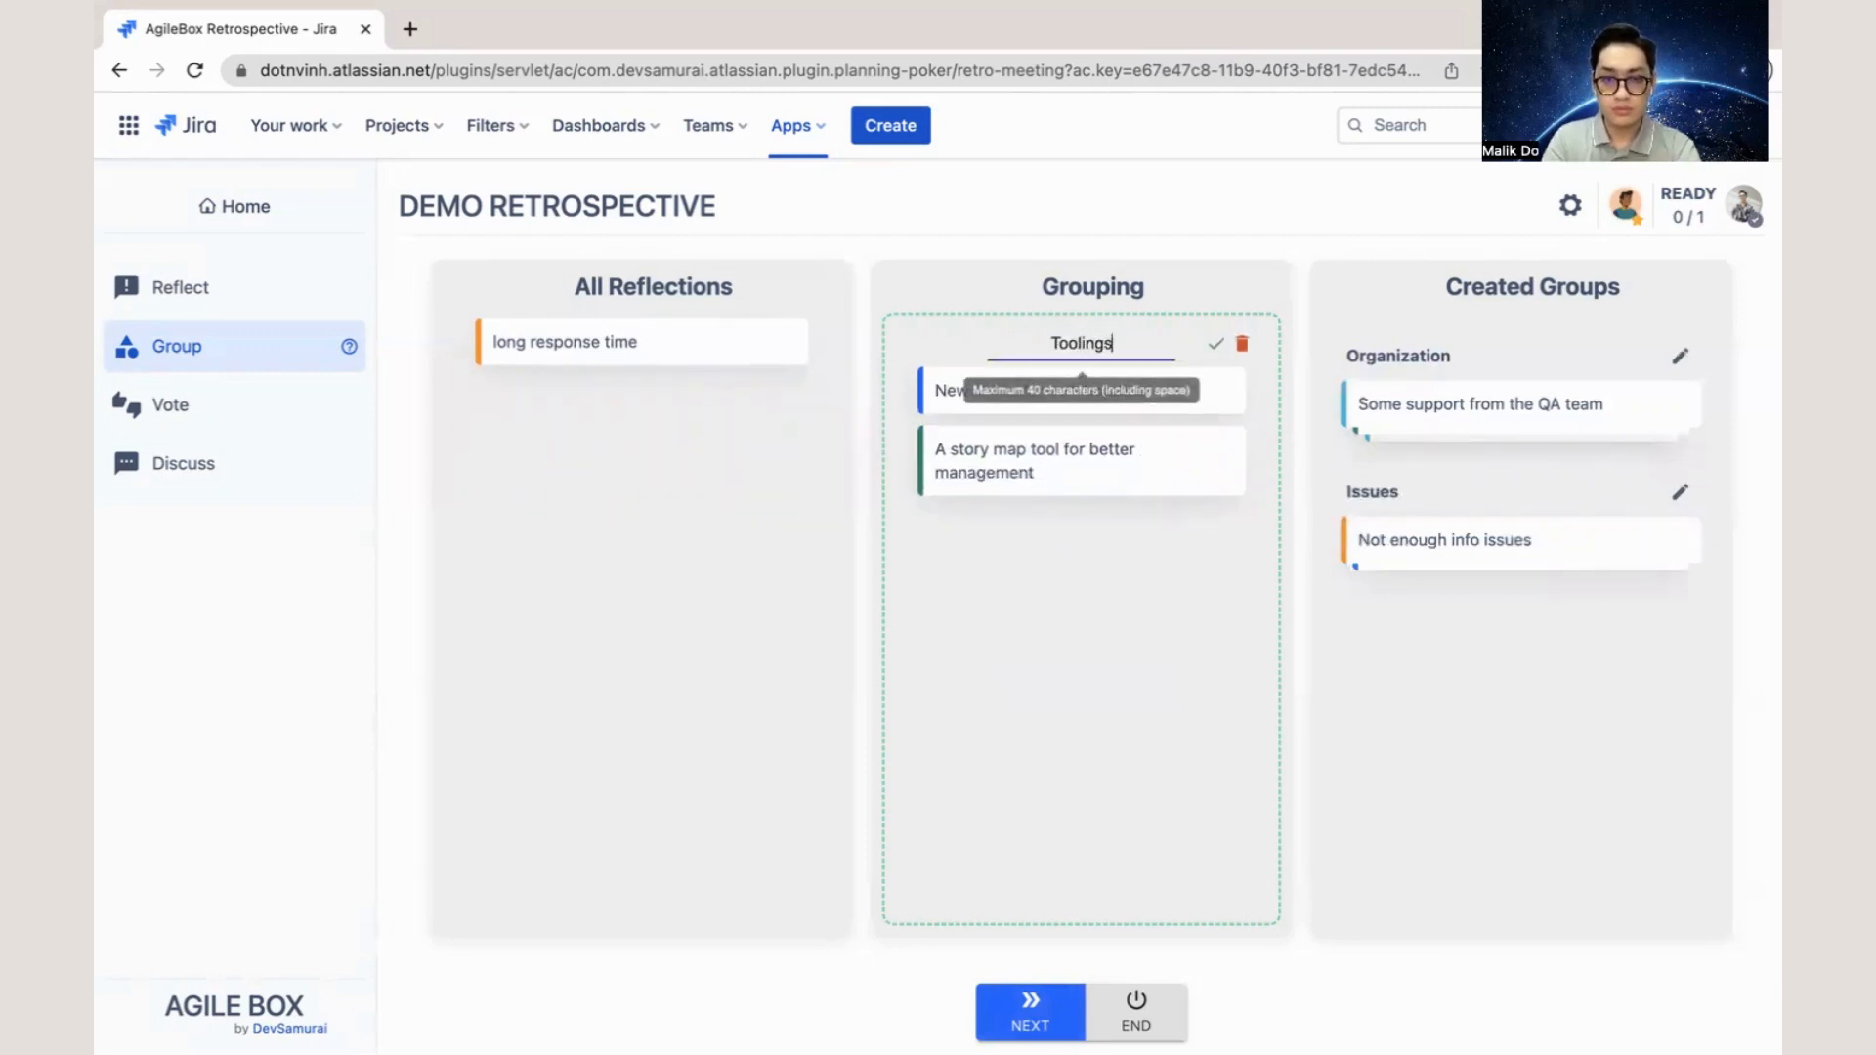
left_click(1215, 344)
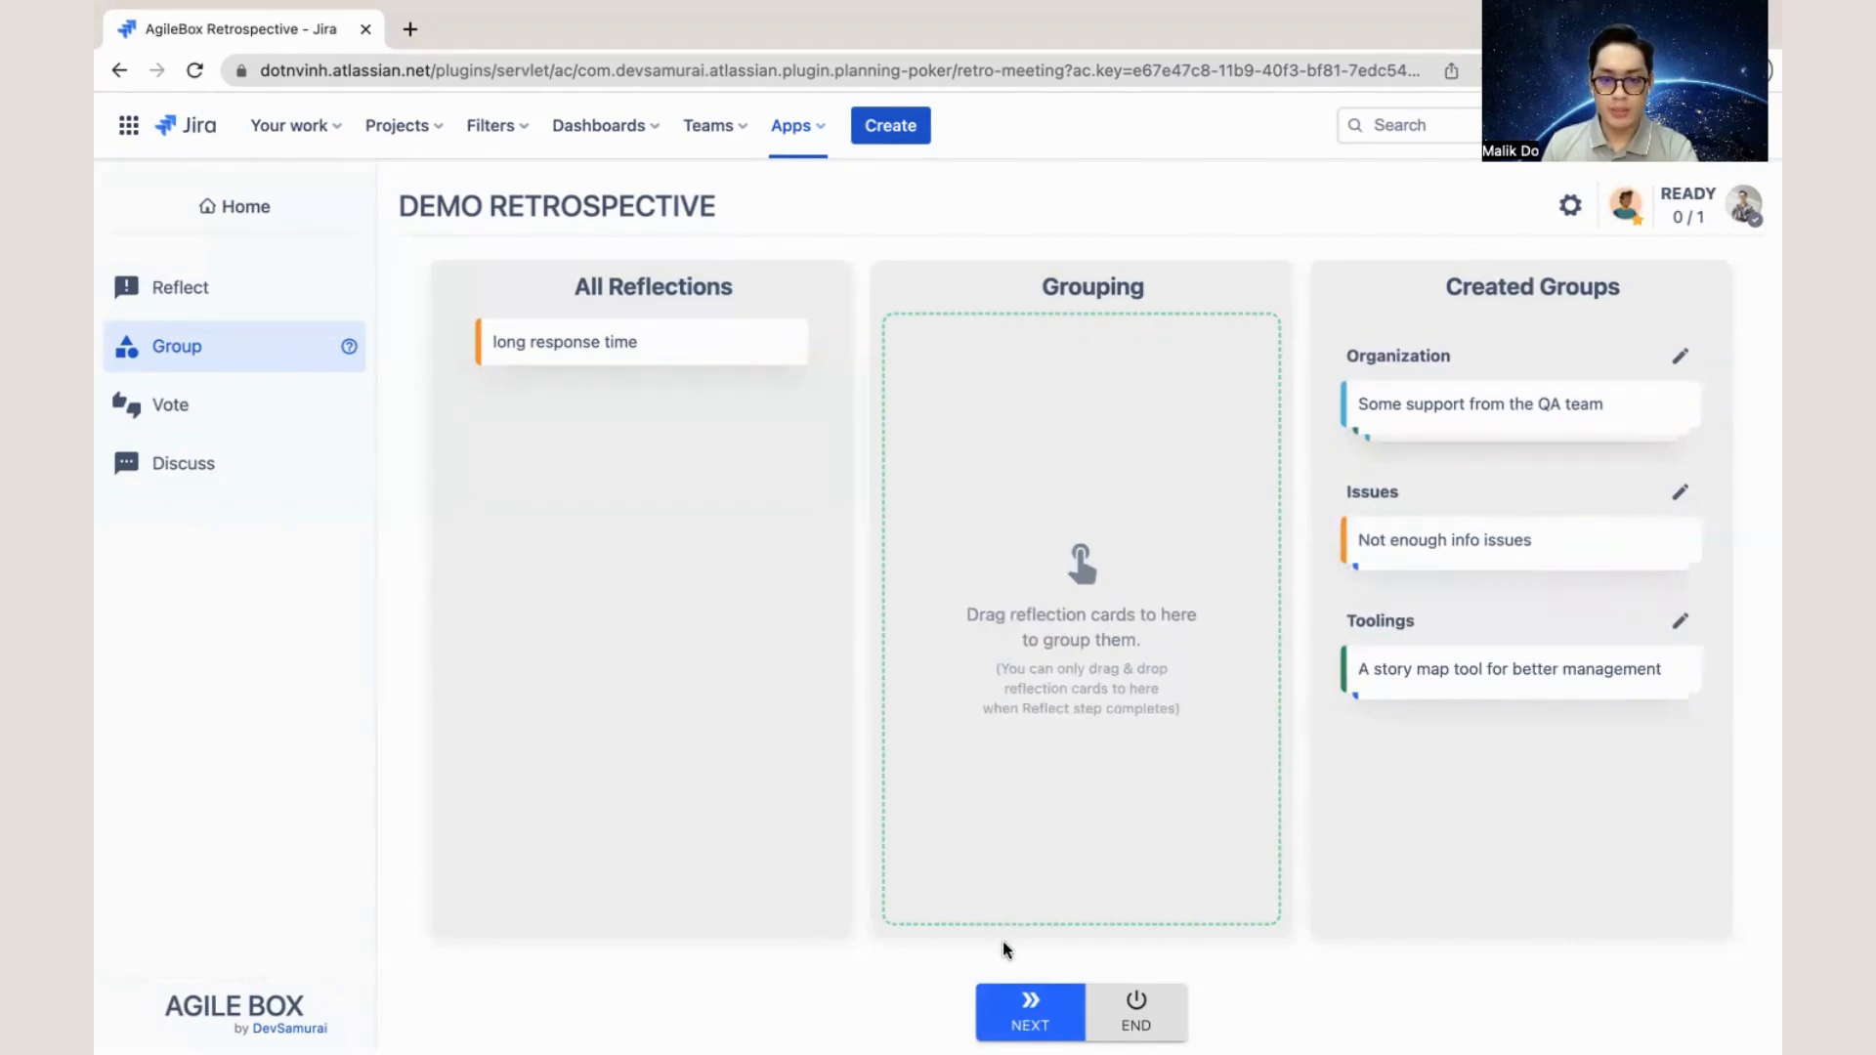
- Advance the meeting to the Vote stage and check the vote limits per participant and per group
left_click(1023, 1026)
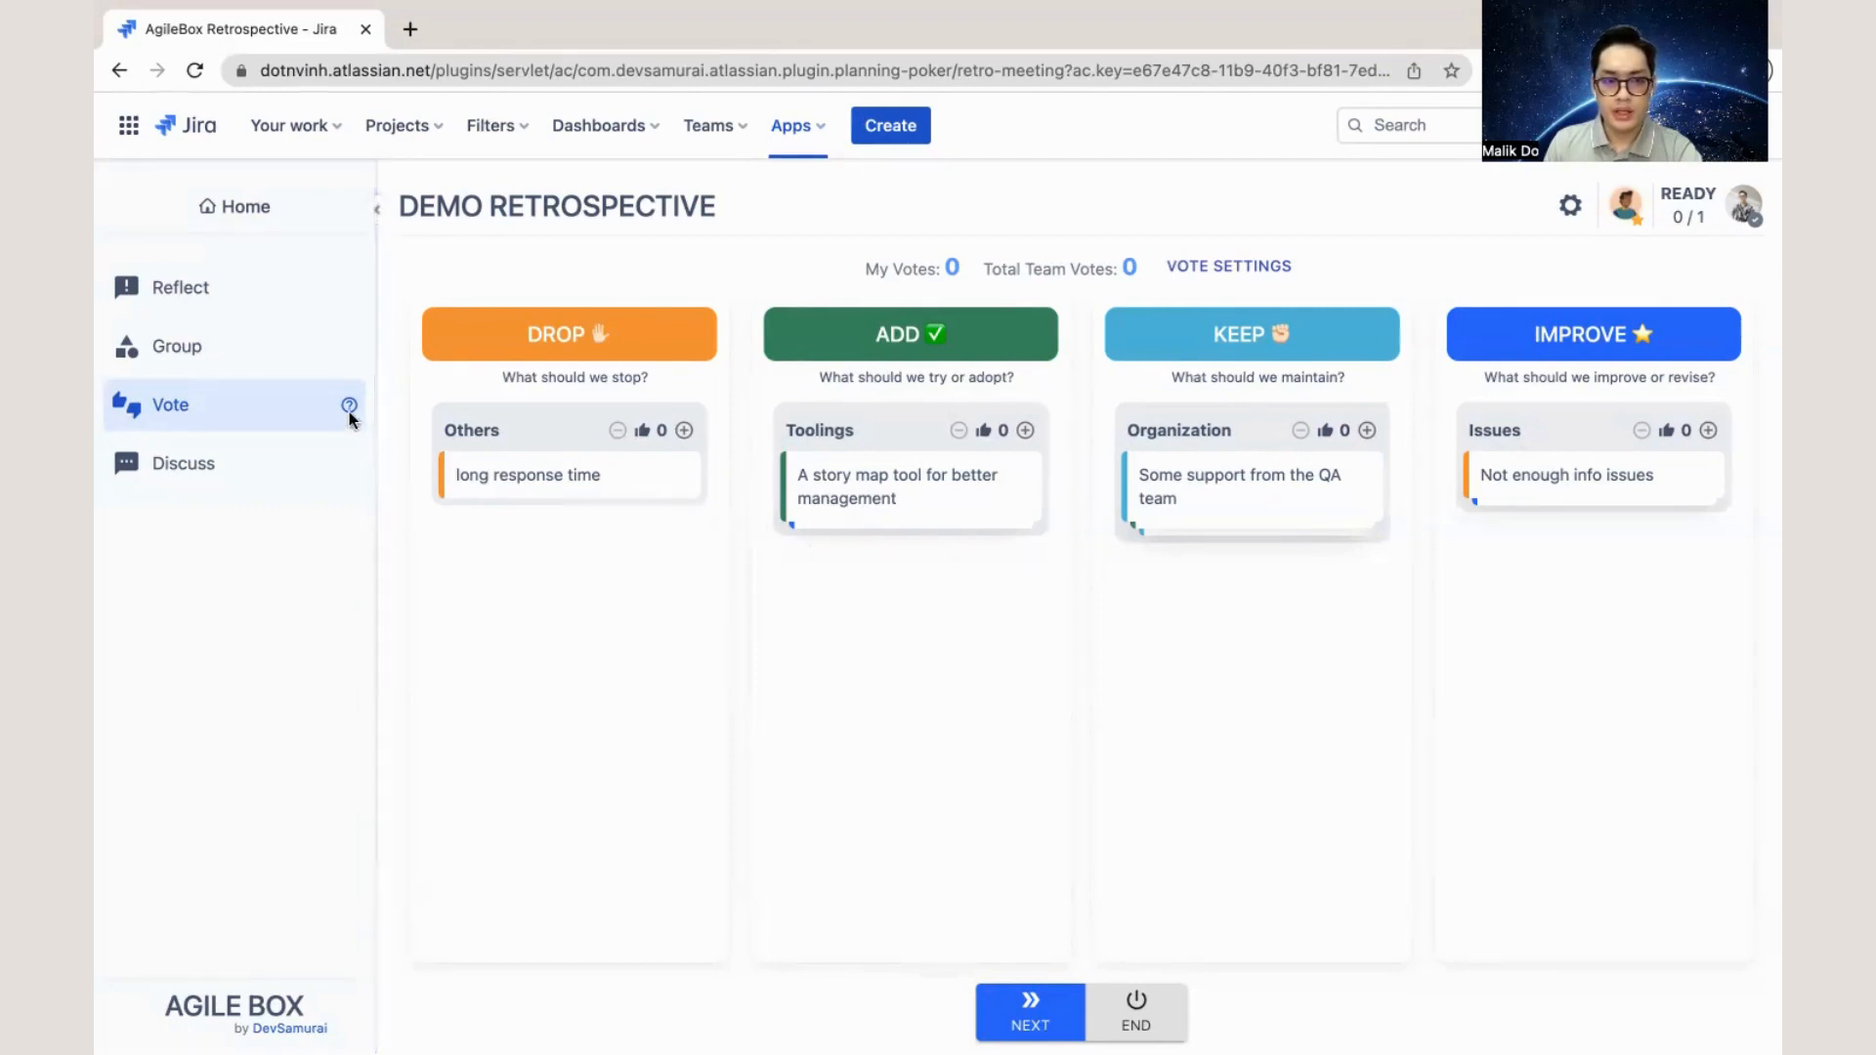
mouse_move(347, 403)
left_click(1199, 266)
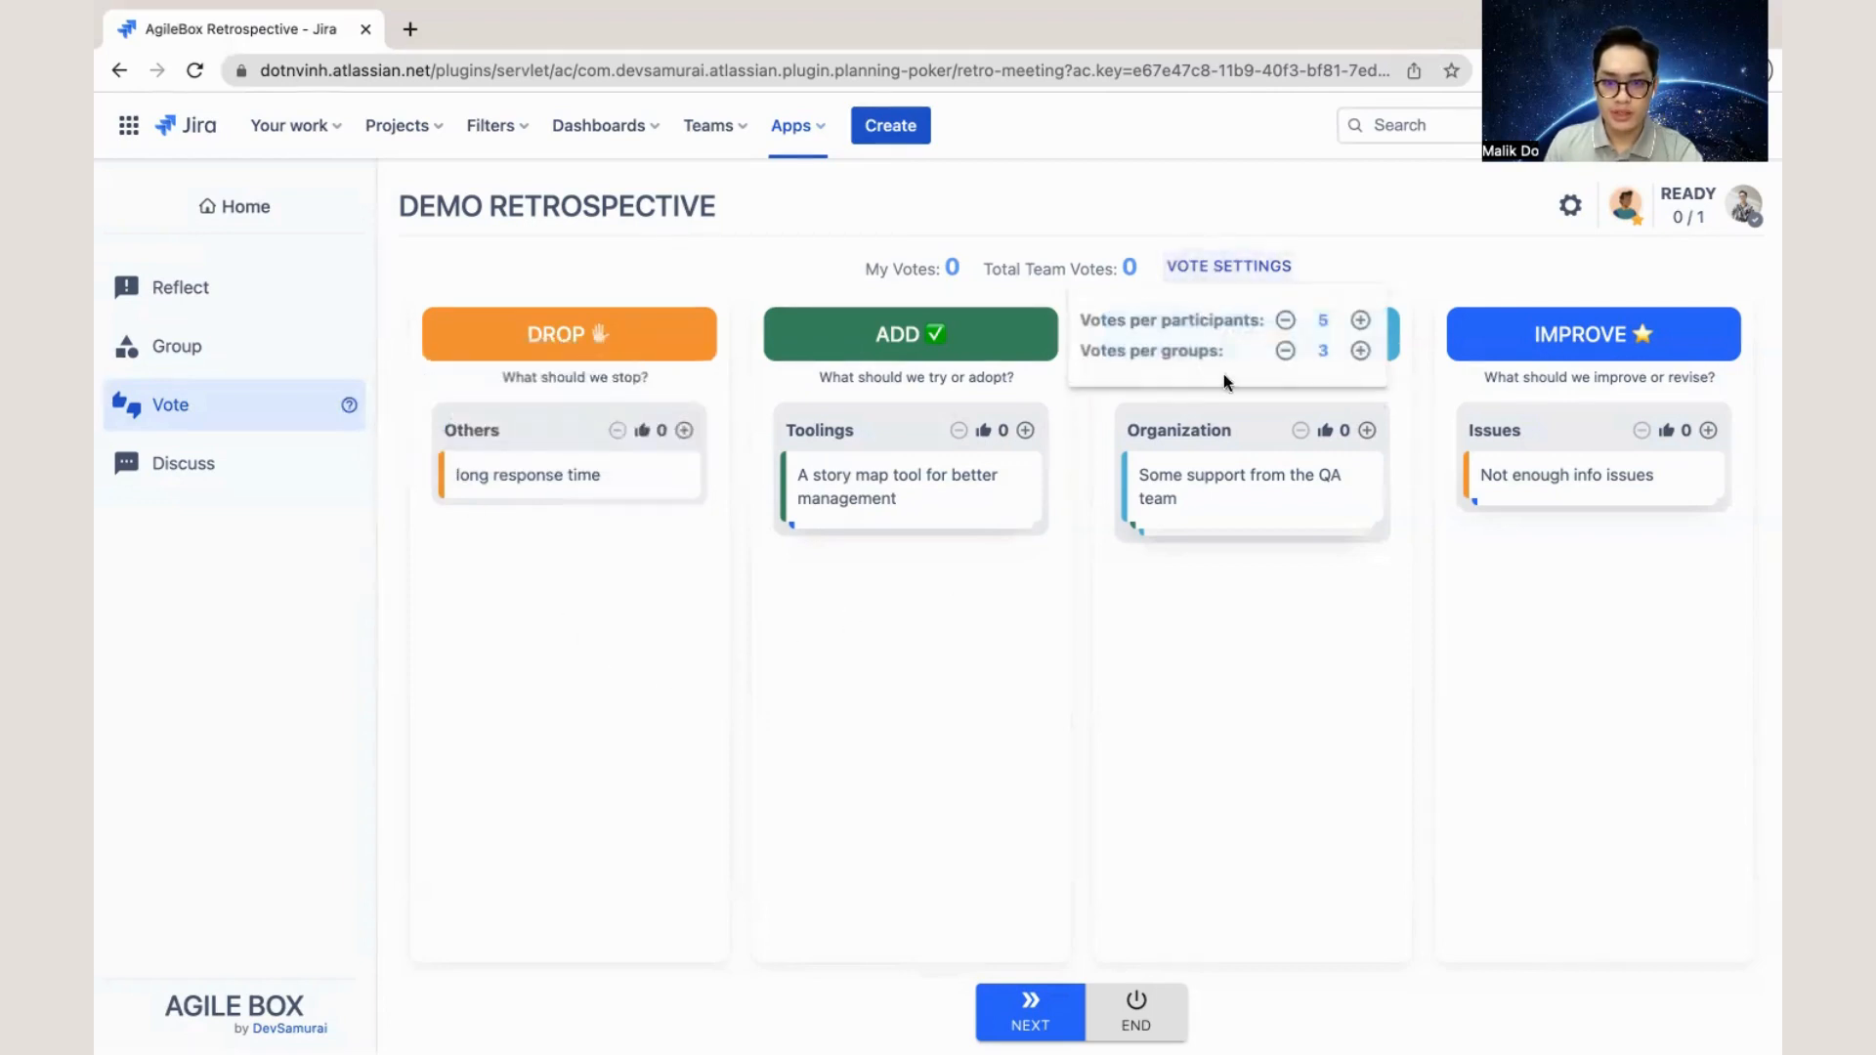
left_click(1082, 569)
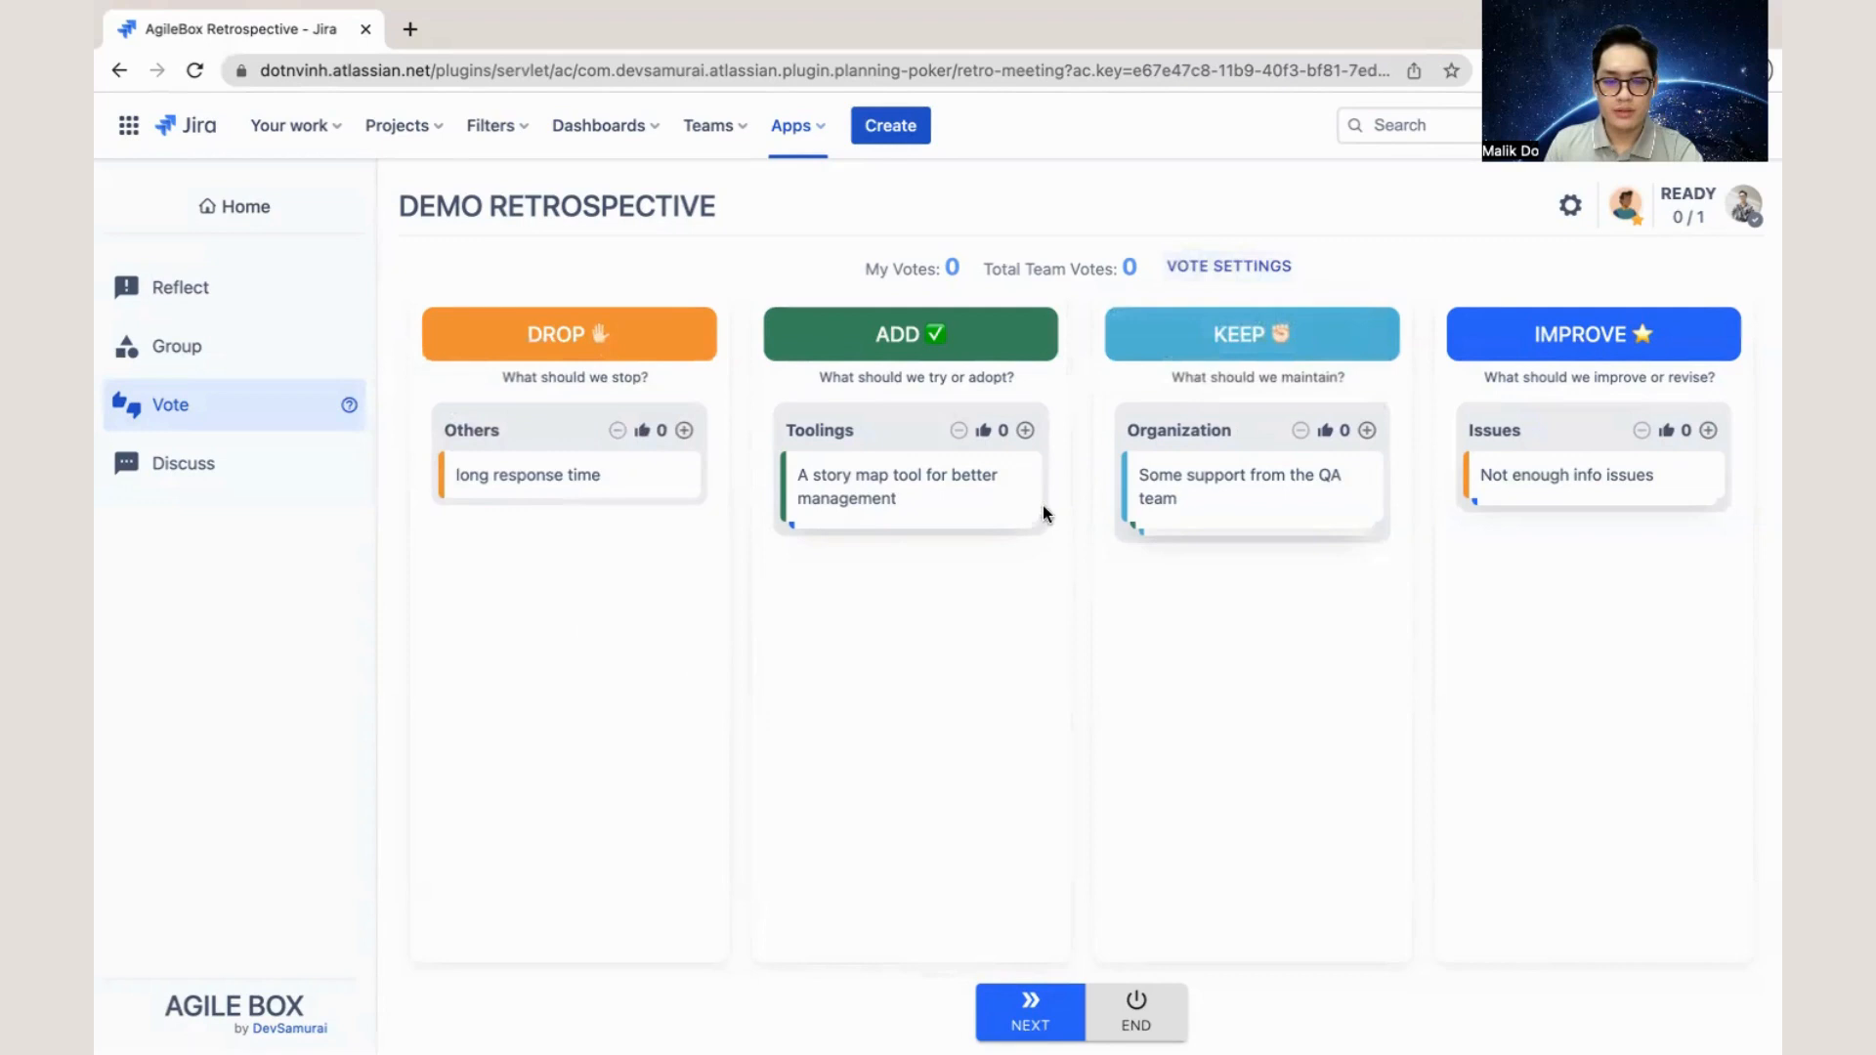
- Give two votes to Toolings and three votes to Organization, and advance the meeting to the Discuss stage
left_click(1024, 430)
left_click(1024, 431)
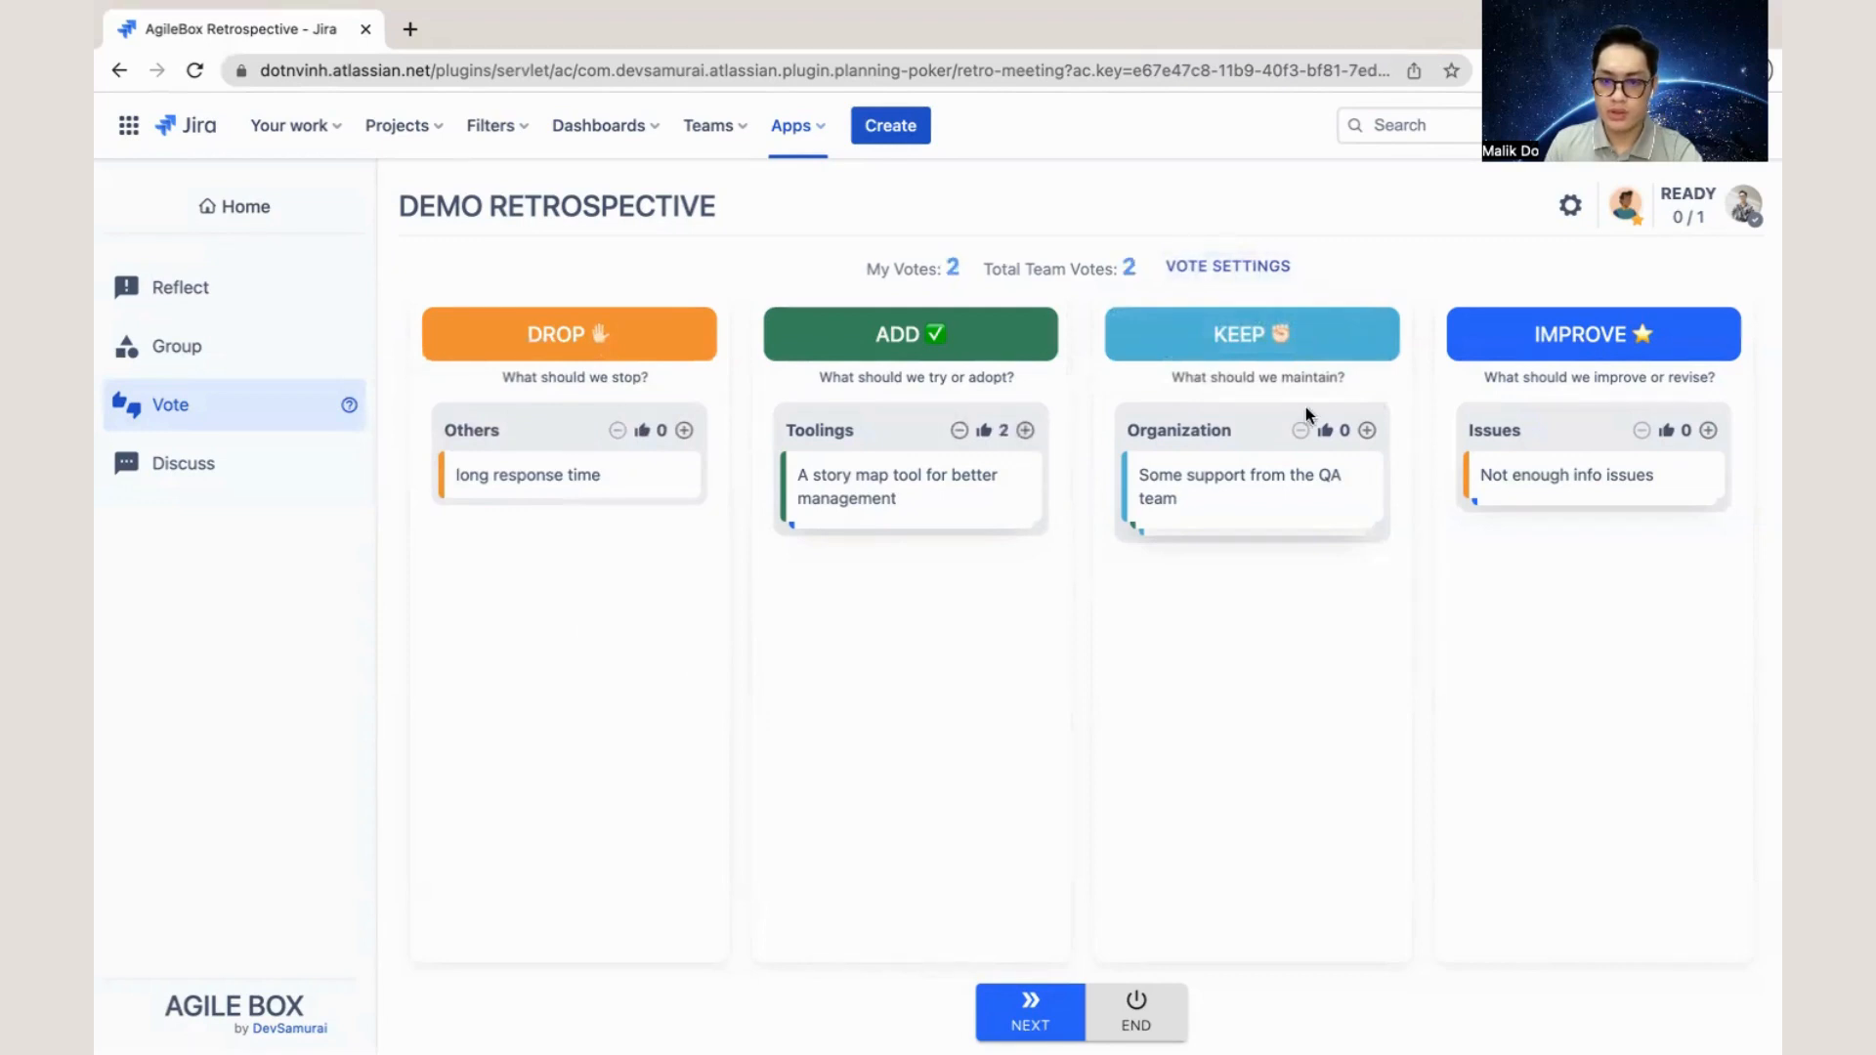
left_click(1369, 431)
left_click(1369, 431)
left_click(1369, 431)
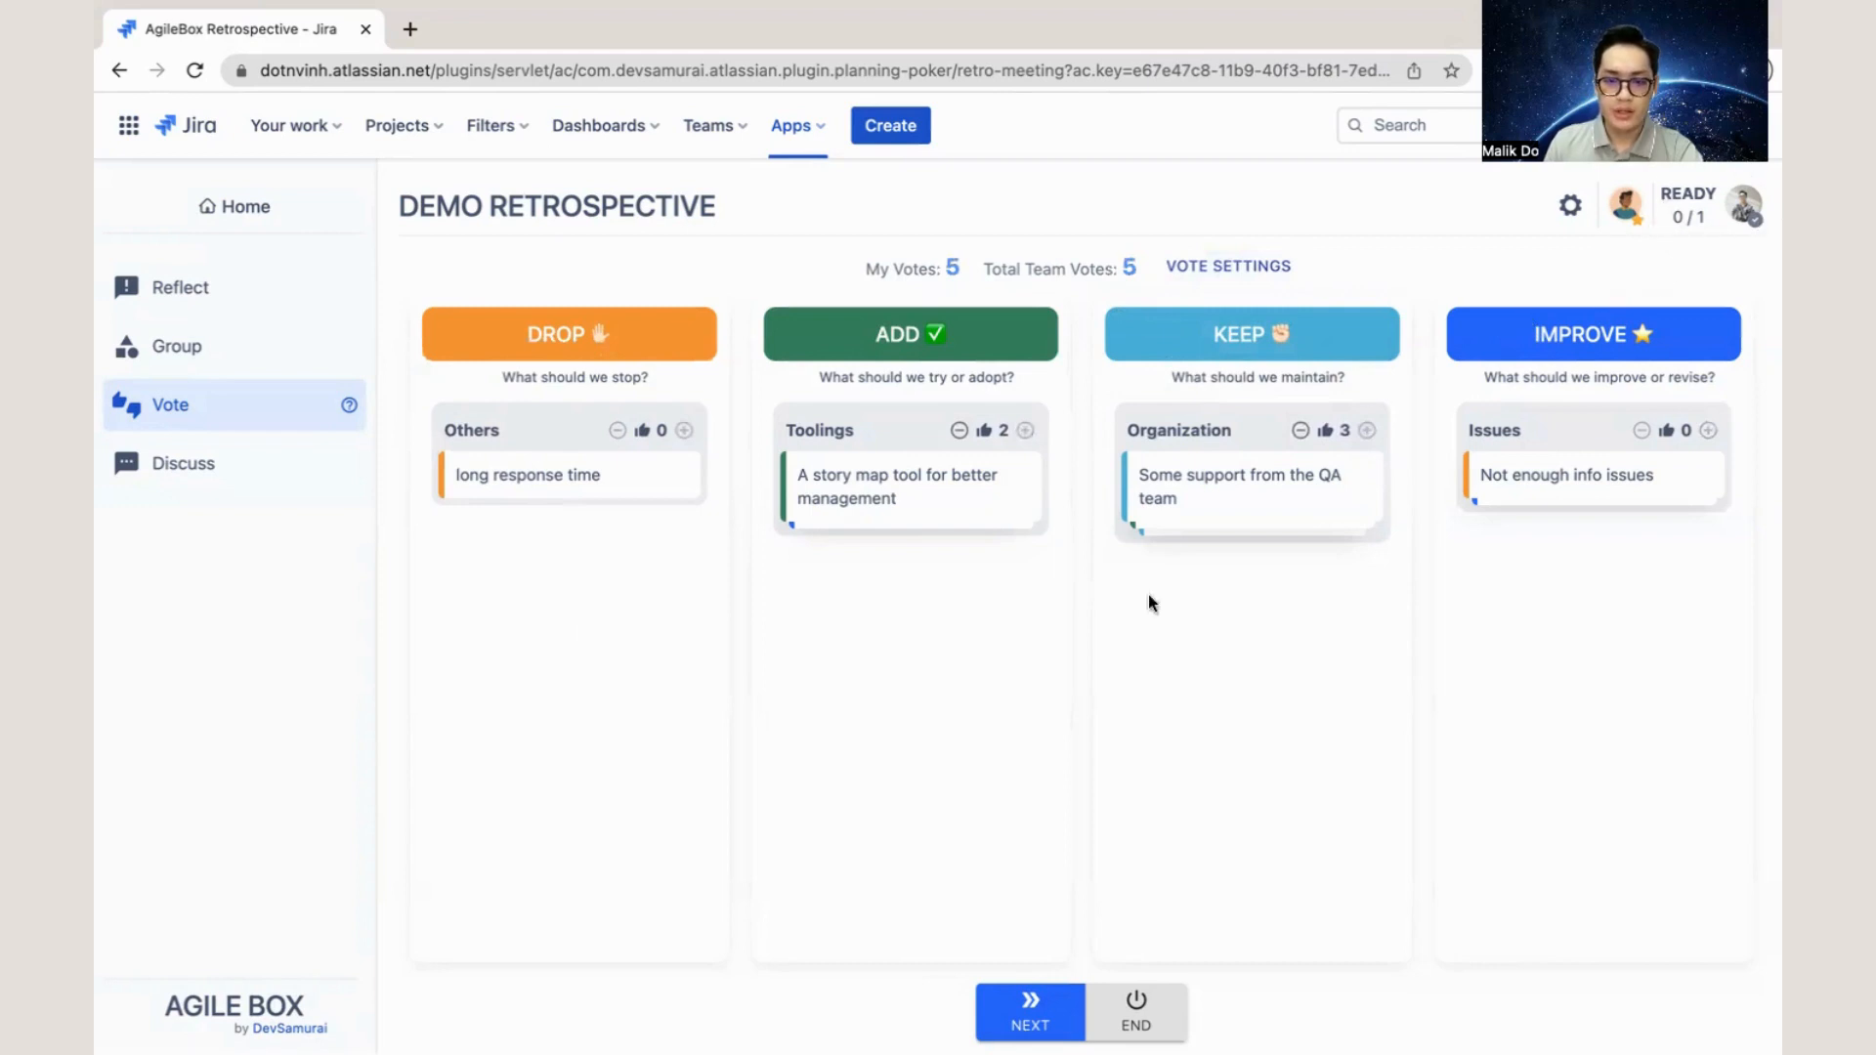
left_click(1025, 1006)
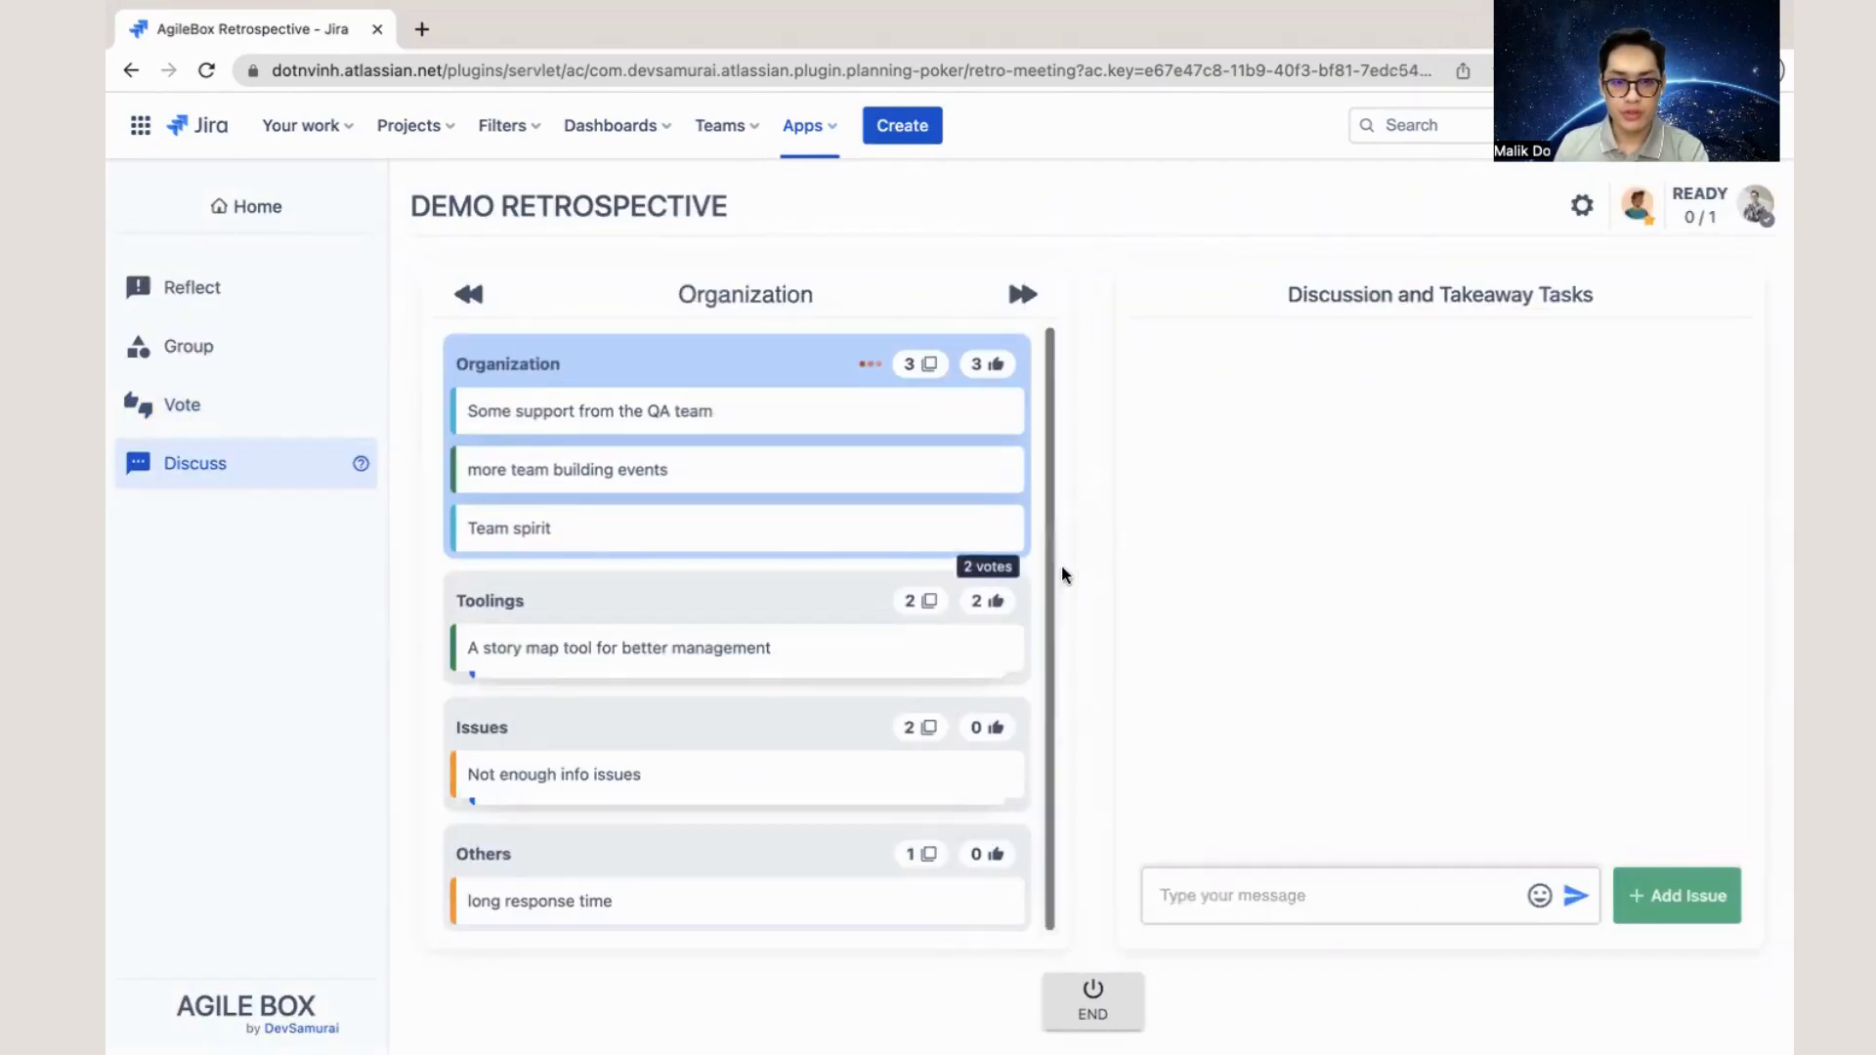
- View the discussions of the Toolings, Issues and Organization groups, ending at Organization's message field
left_click(802, 591)
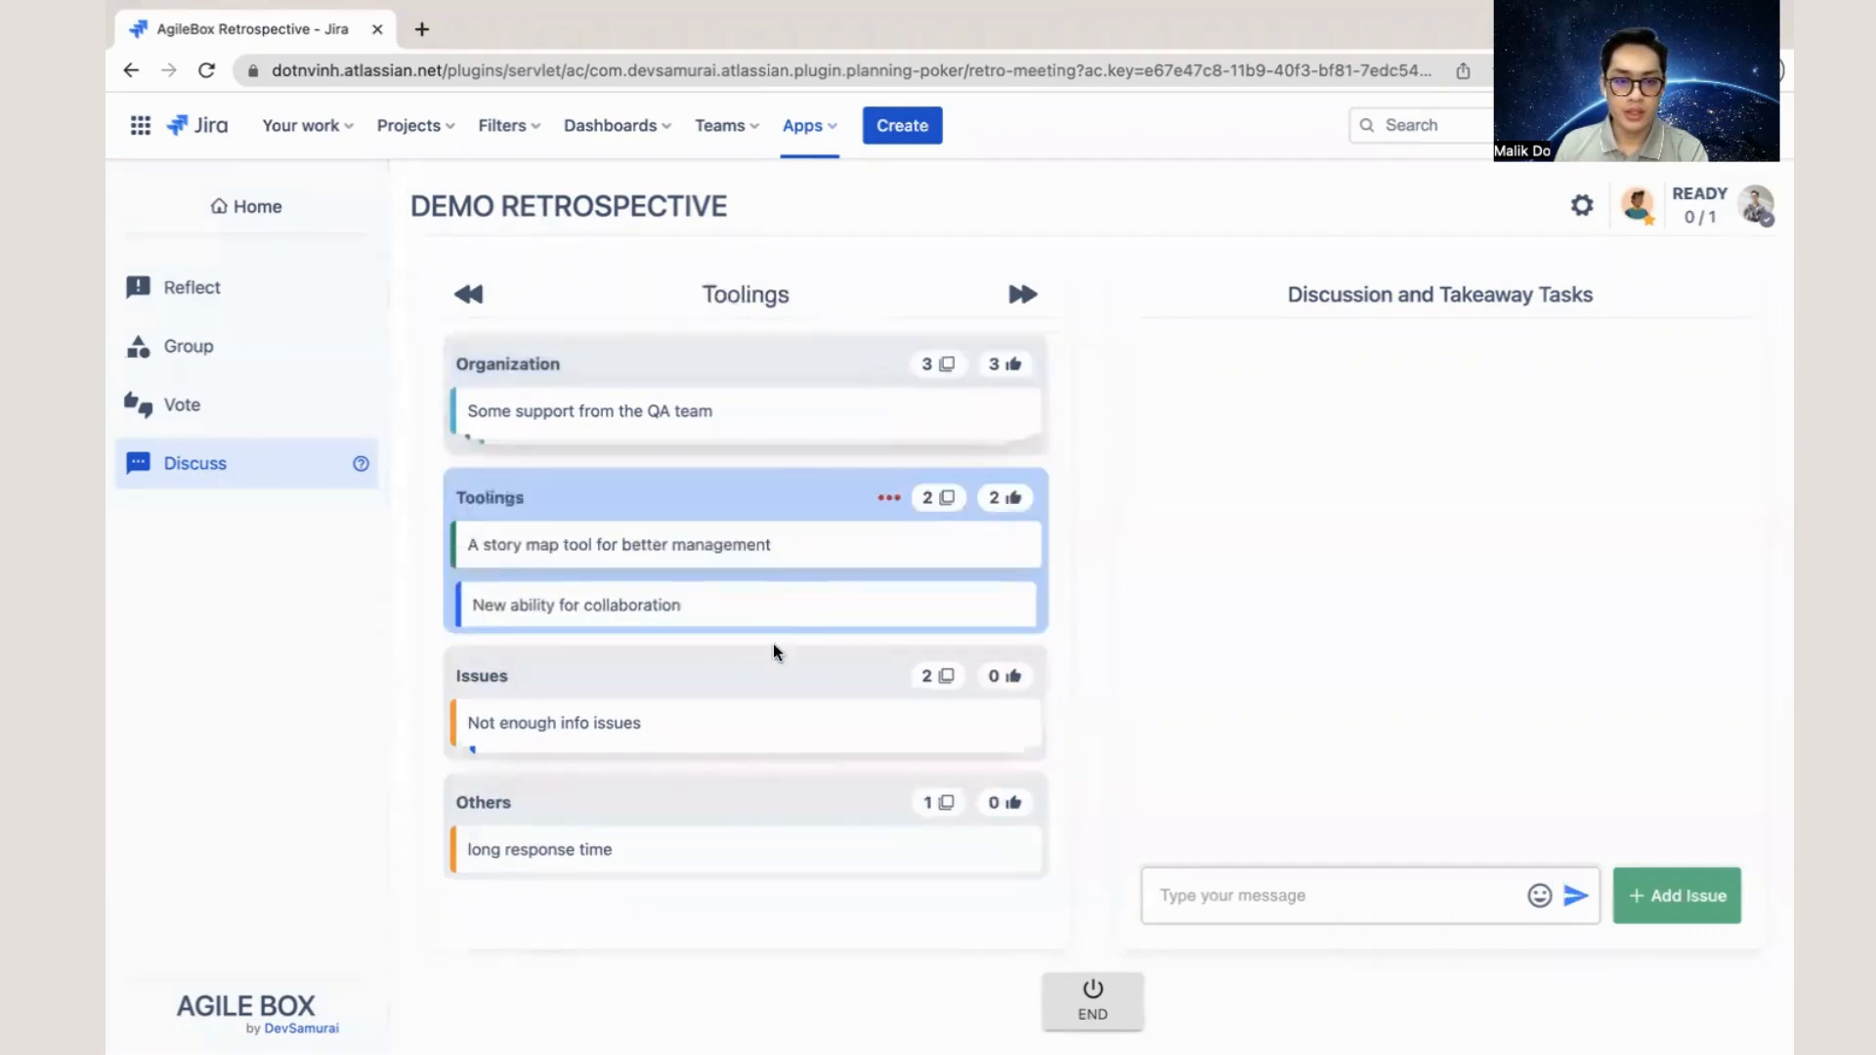
left_click(731, 673)
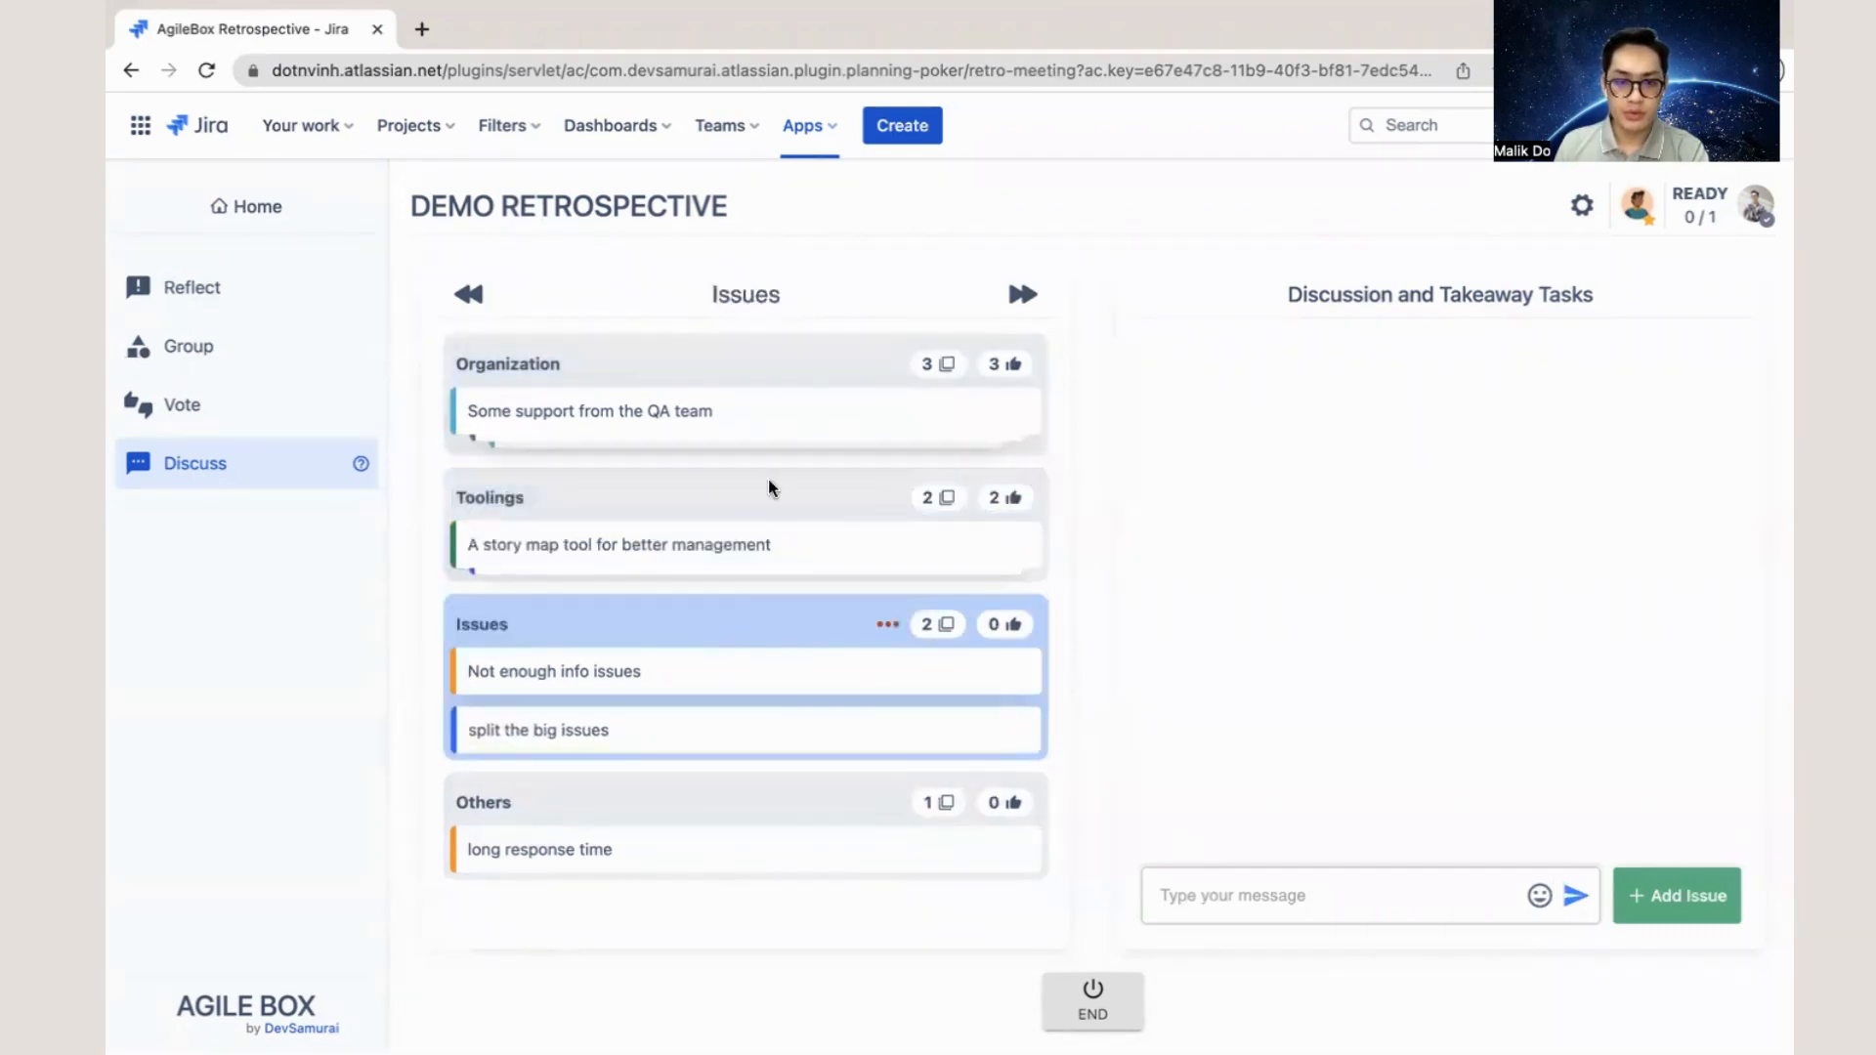
left_click(782, 376)
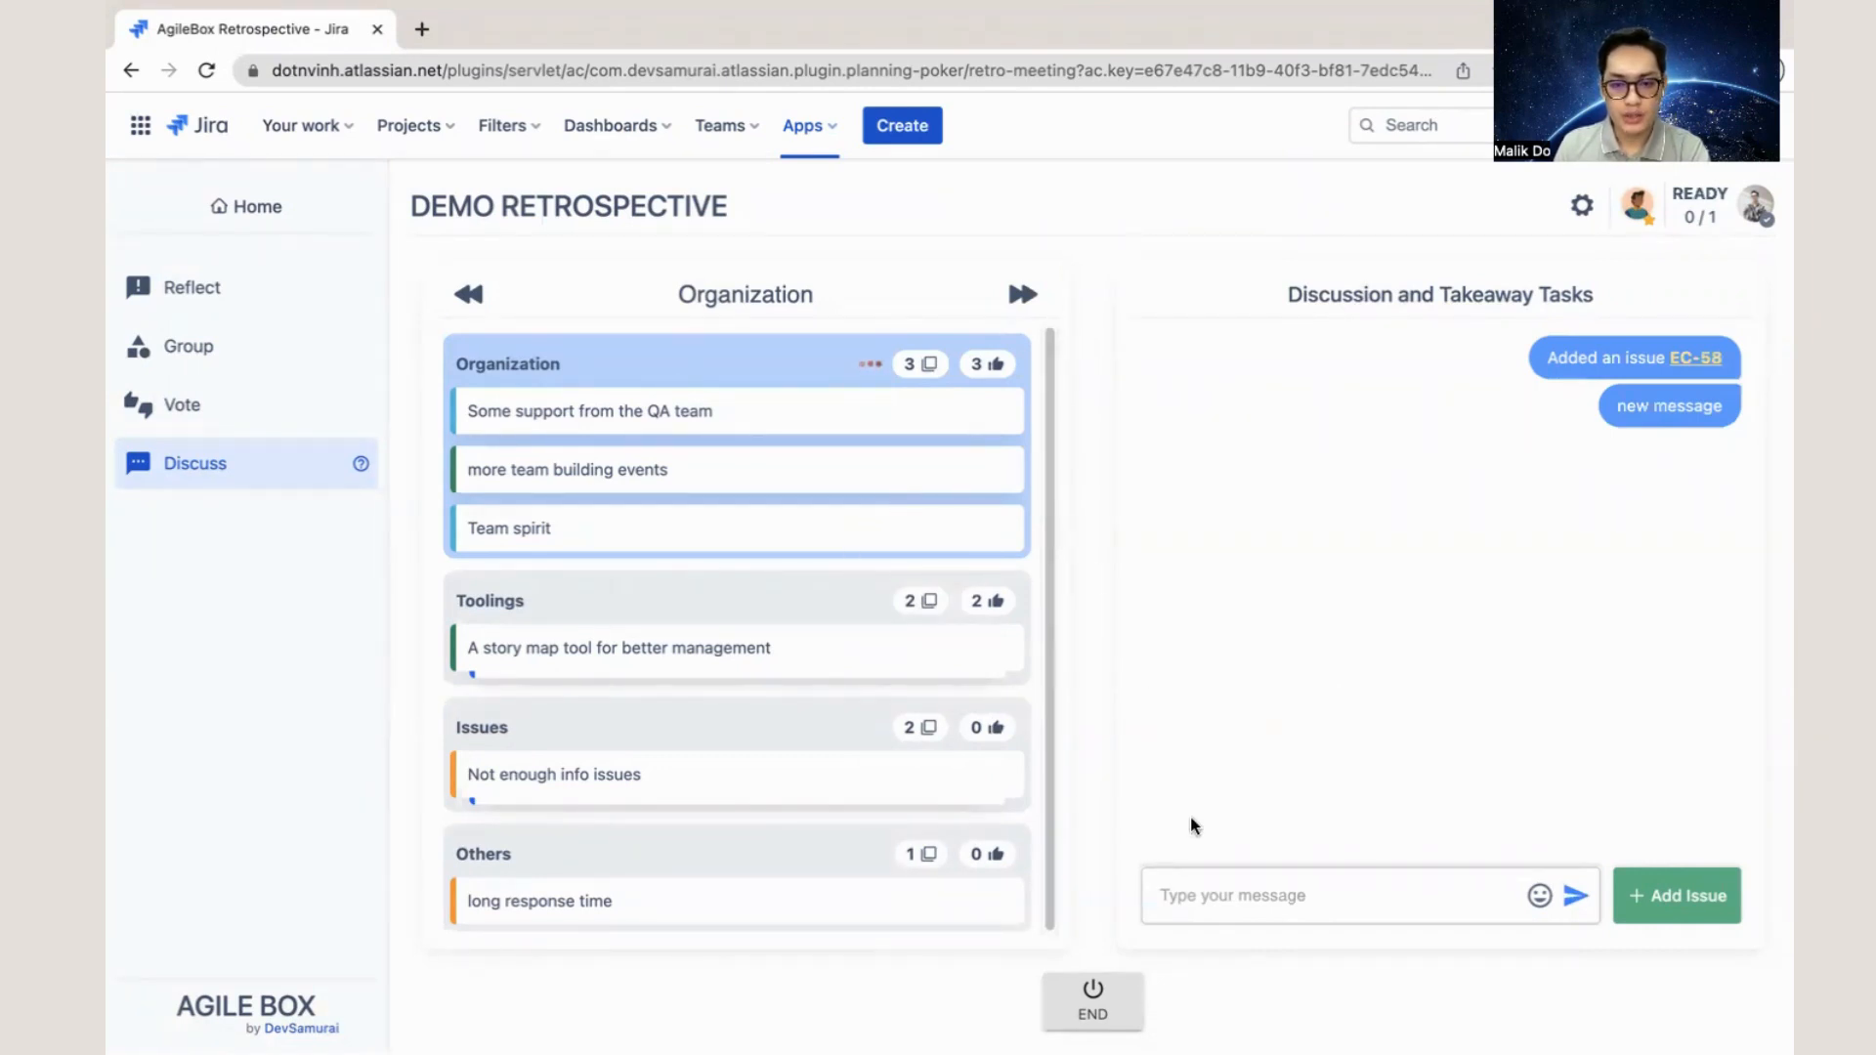
left_click(1243, 904)
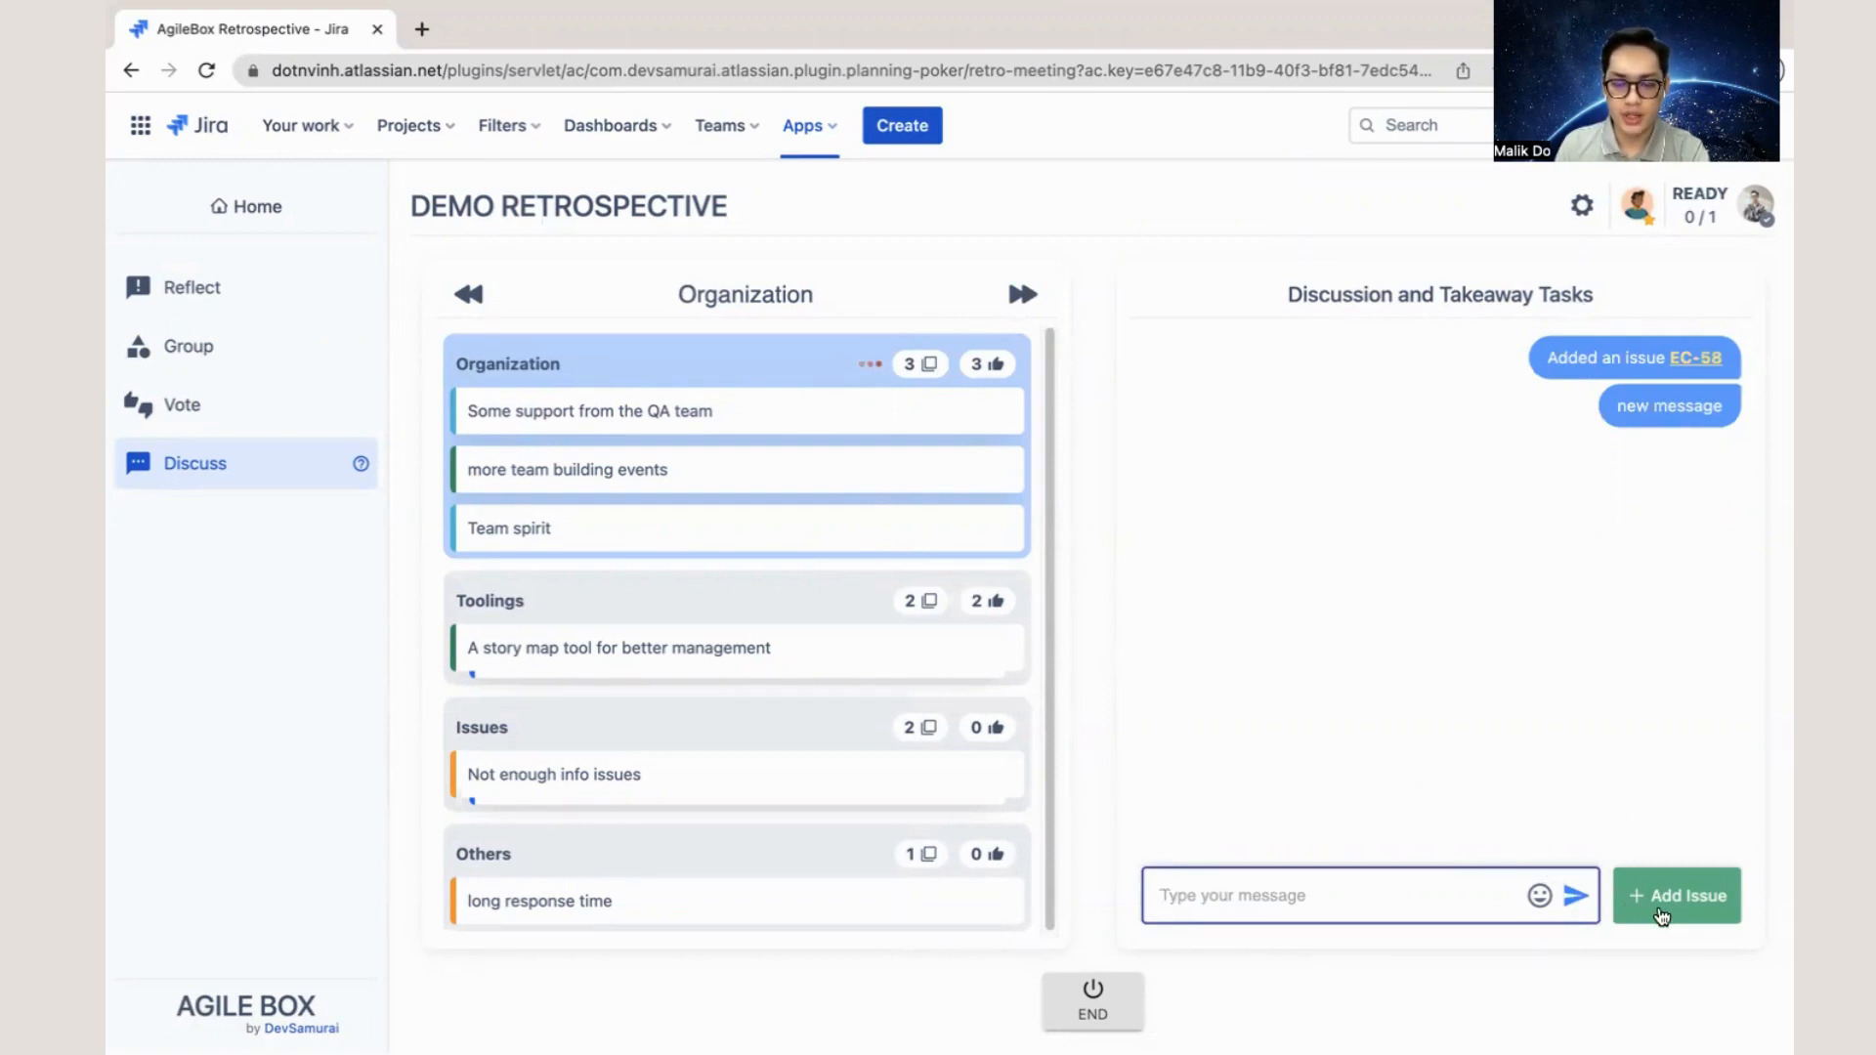
- Create a Task in the E-Commerce (EC) project with the summary "demos" as a takeaway for the Issues group
left_click(643, 735)
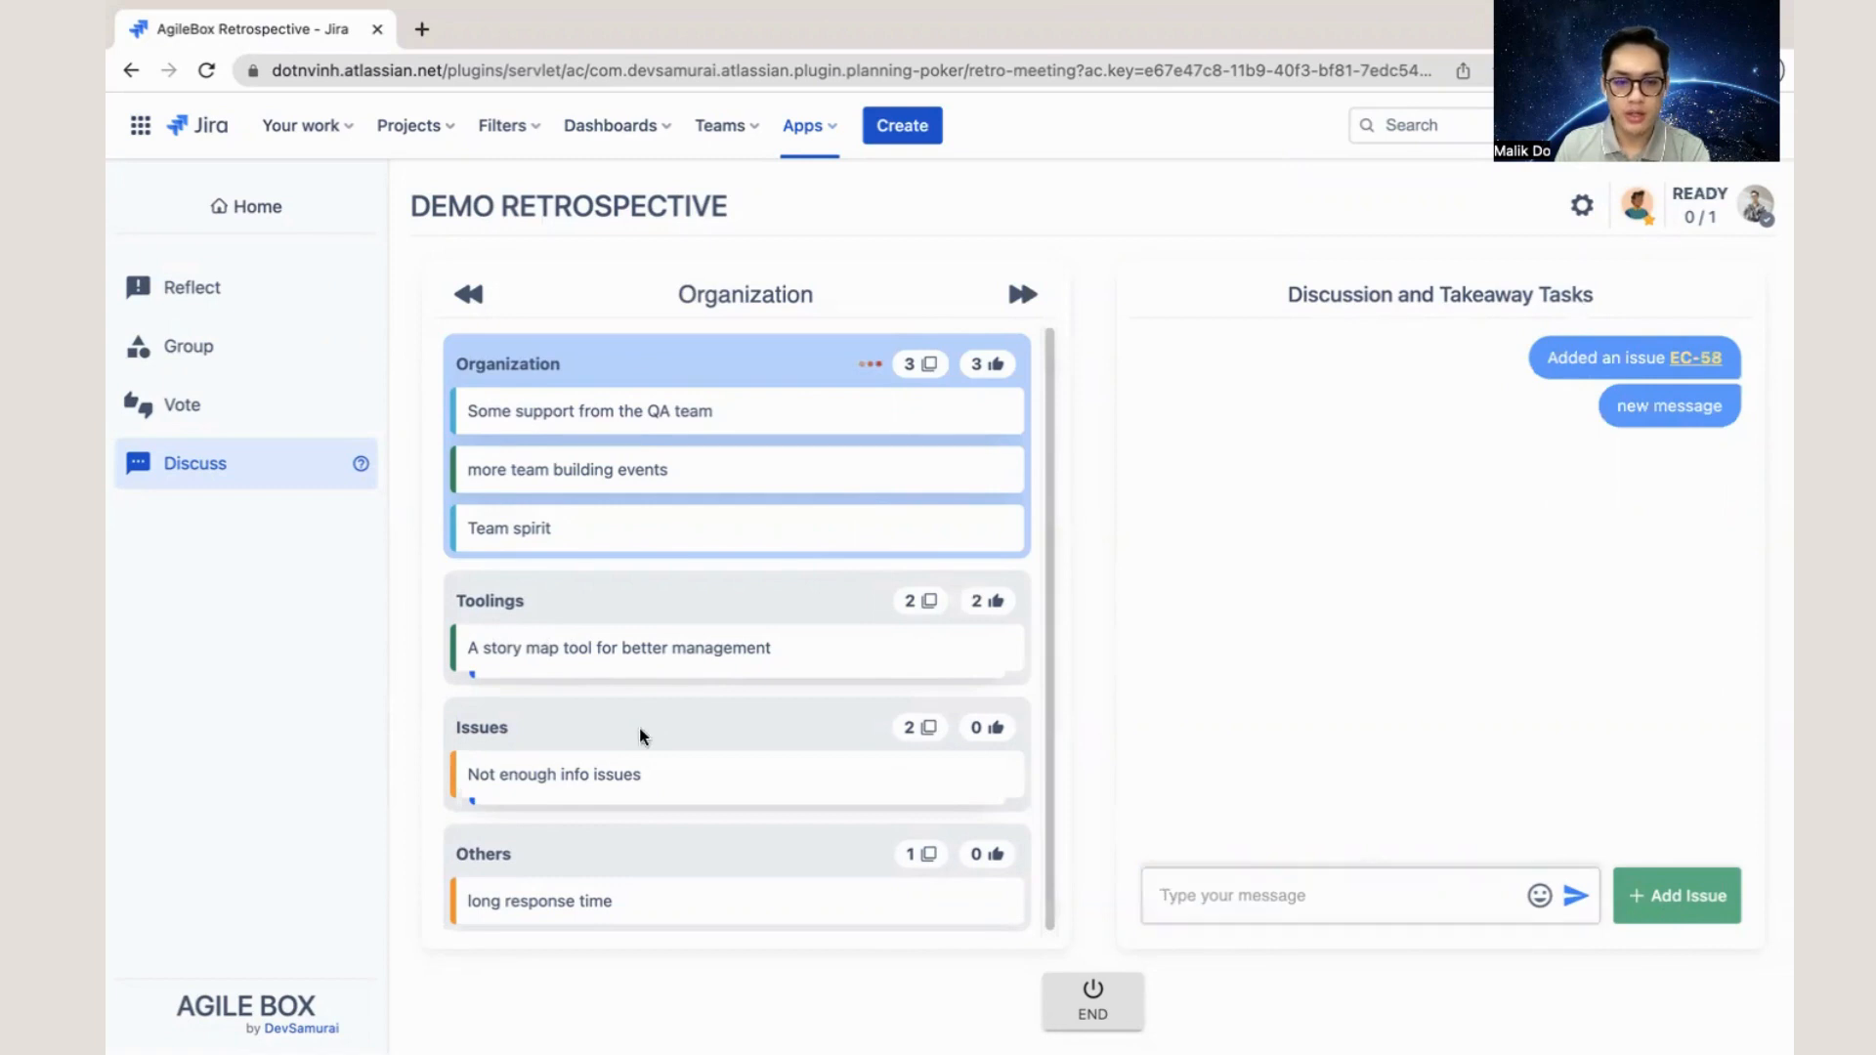
left_click(1677, 895)
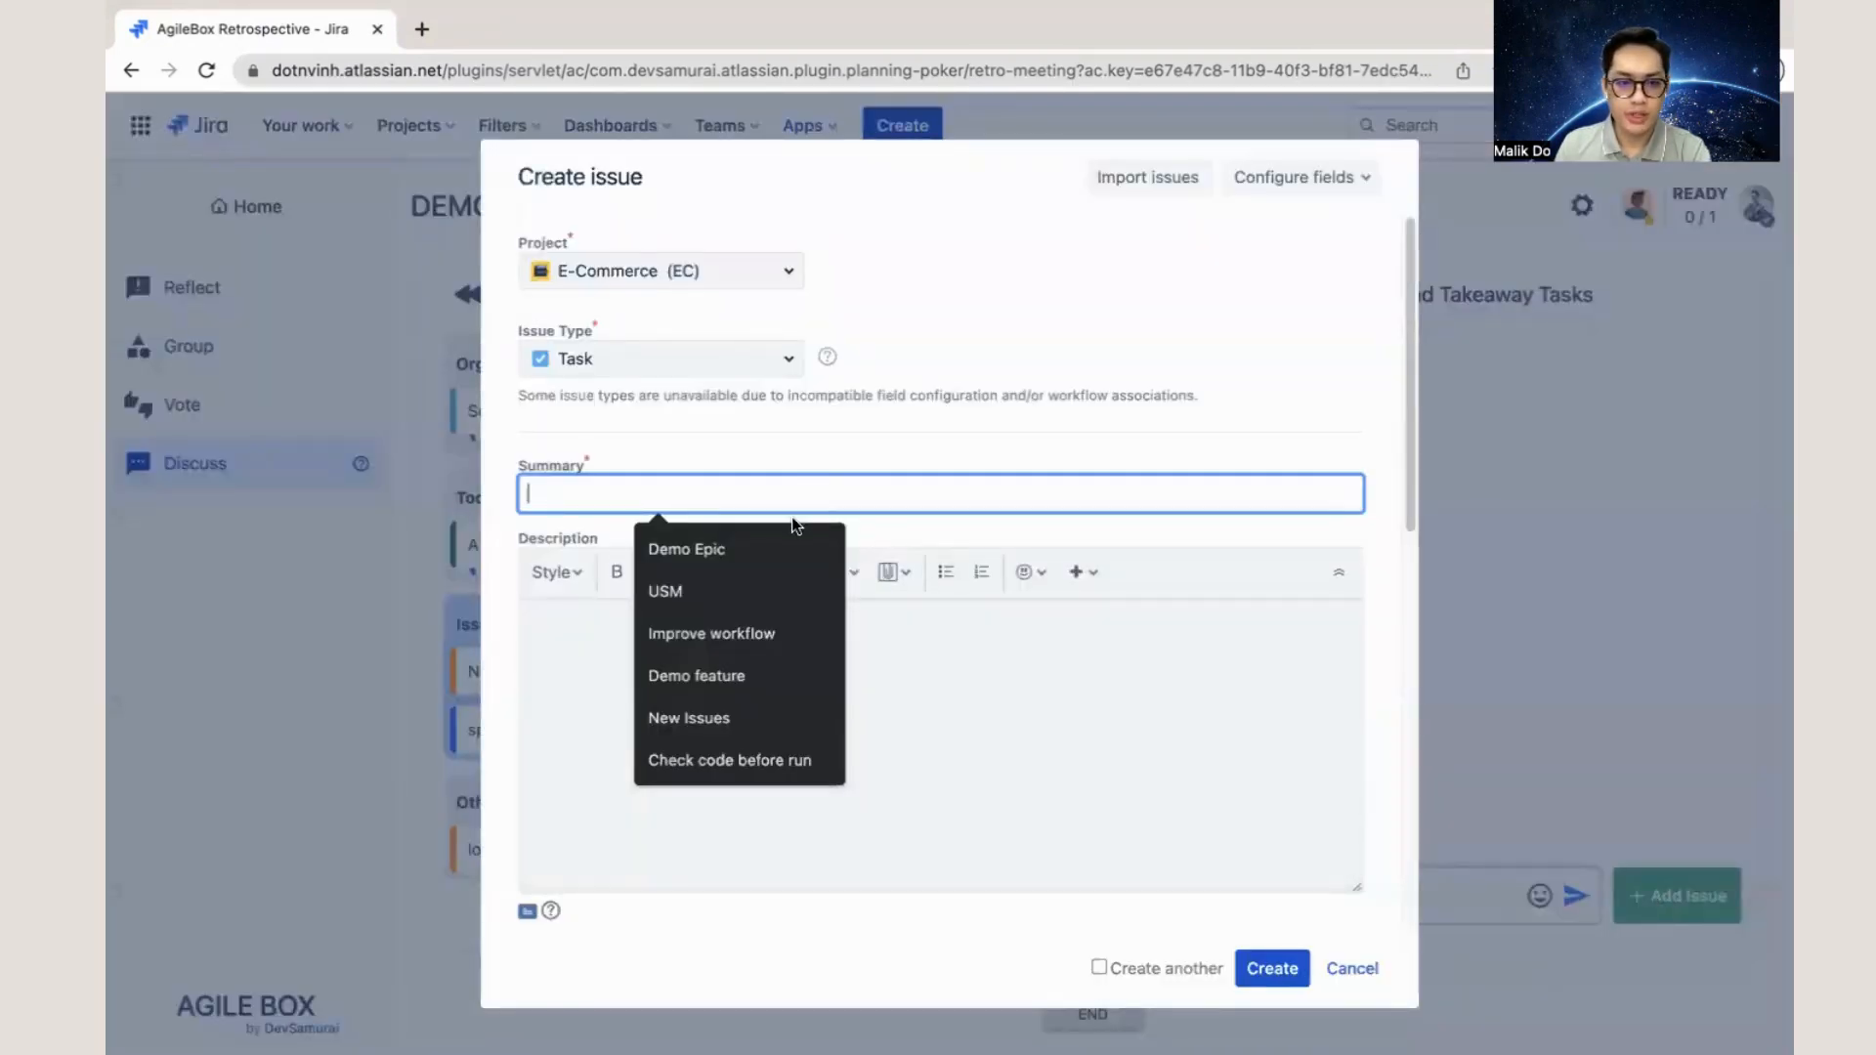
type("demo")
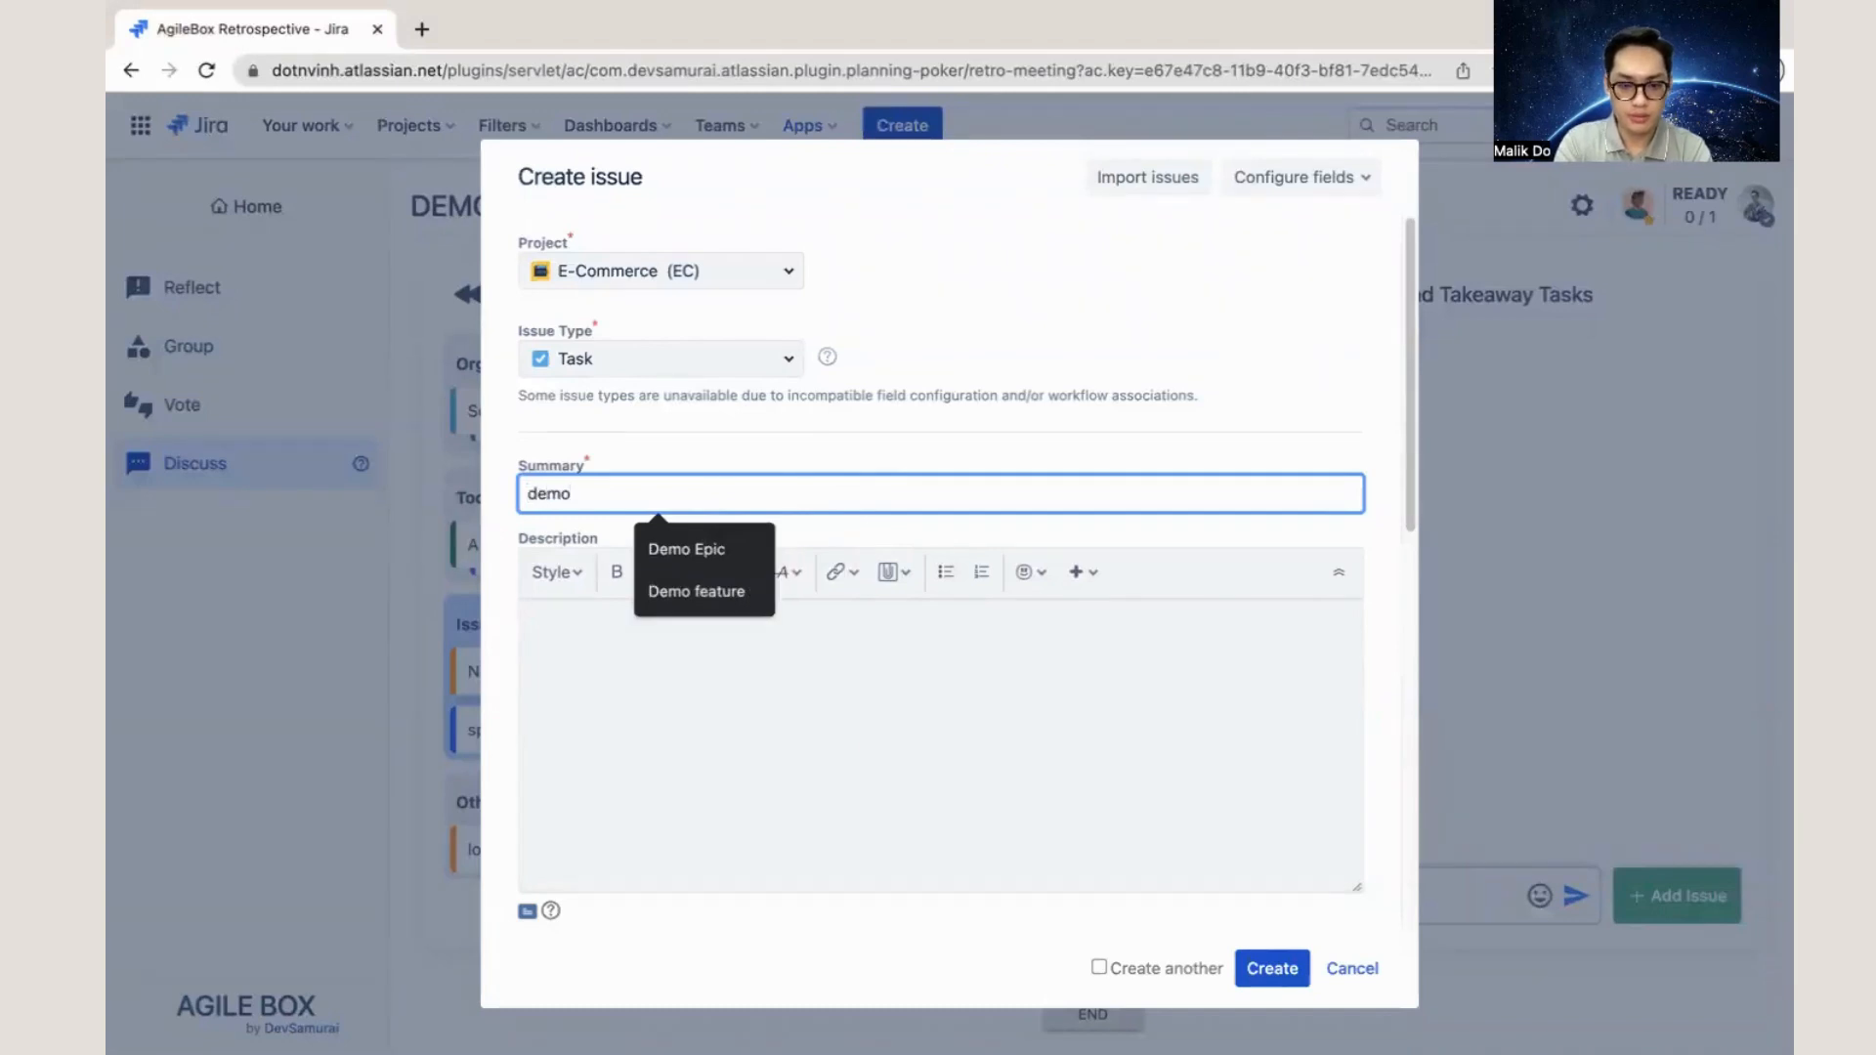
type("s")
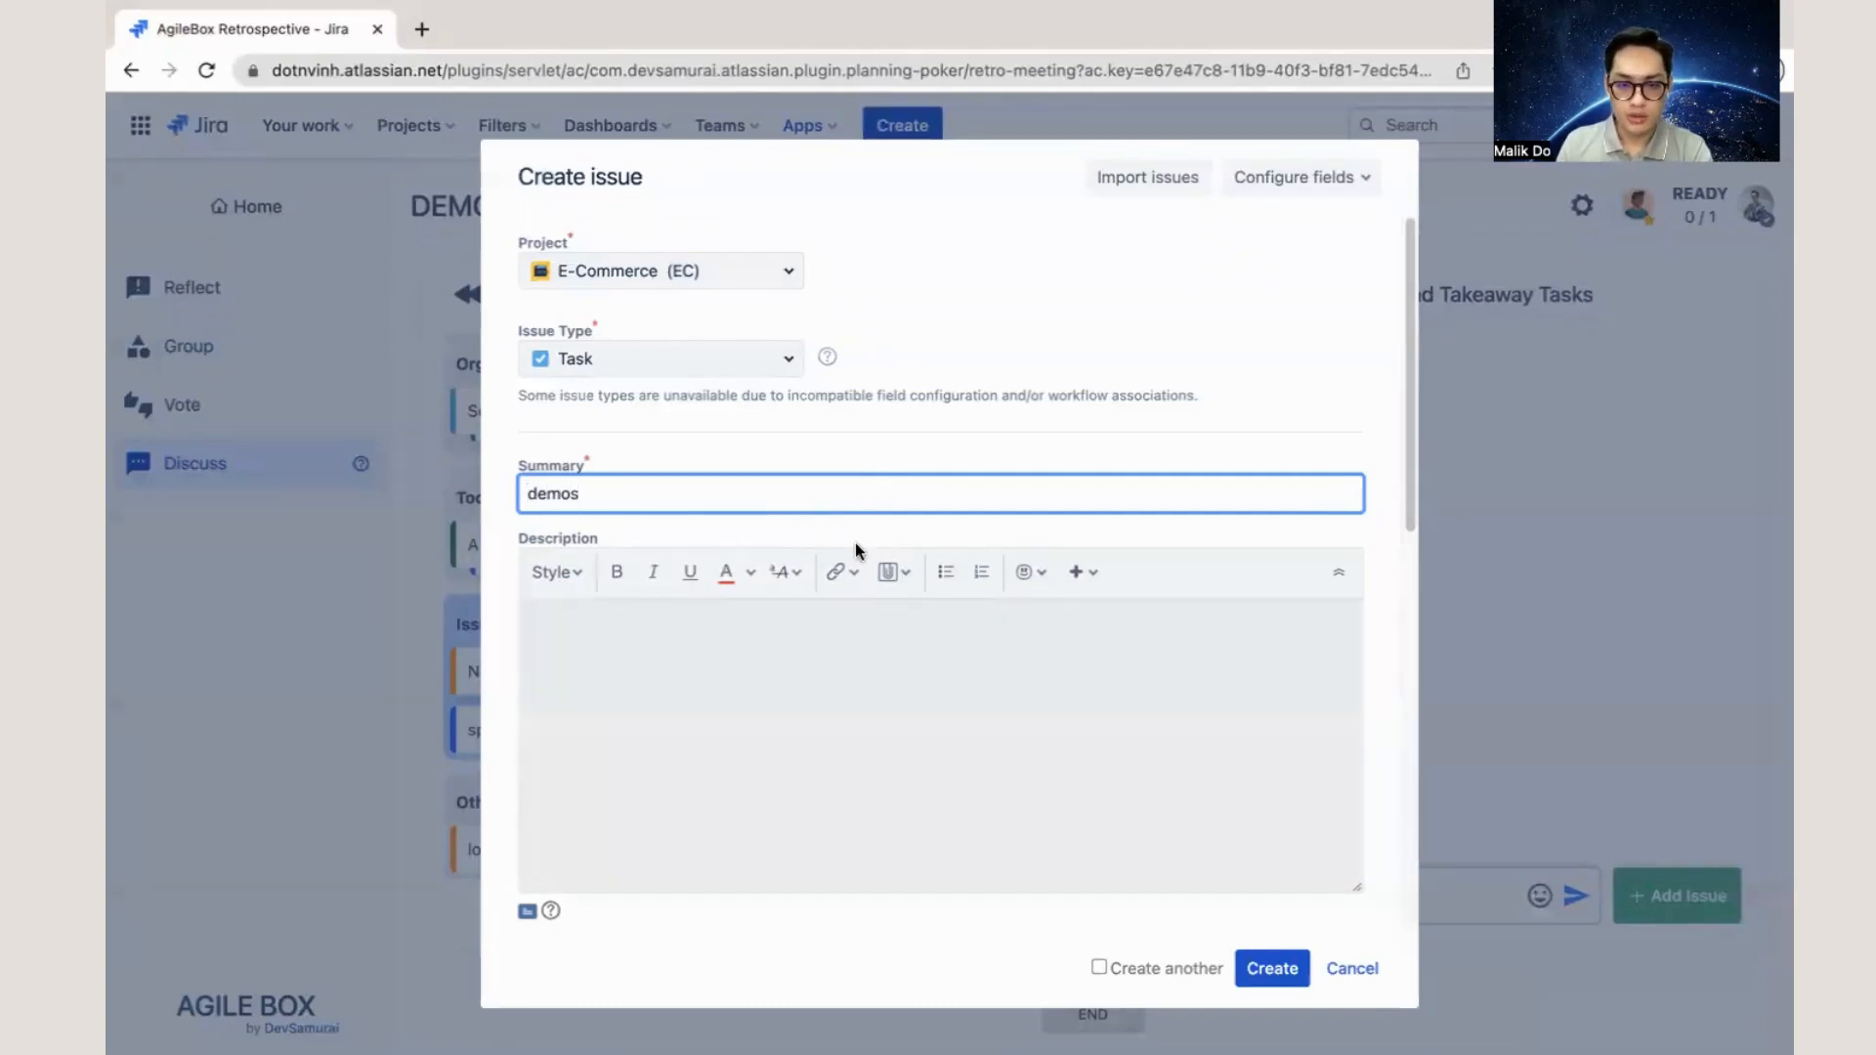
scroll(884, 587, "down", 5)
scroll(858, 782, "down", 5)
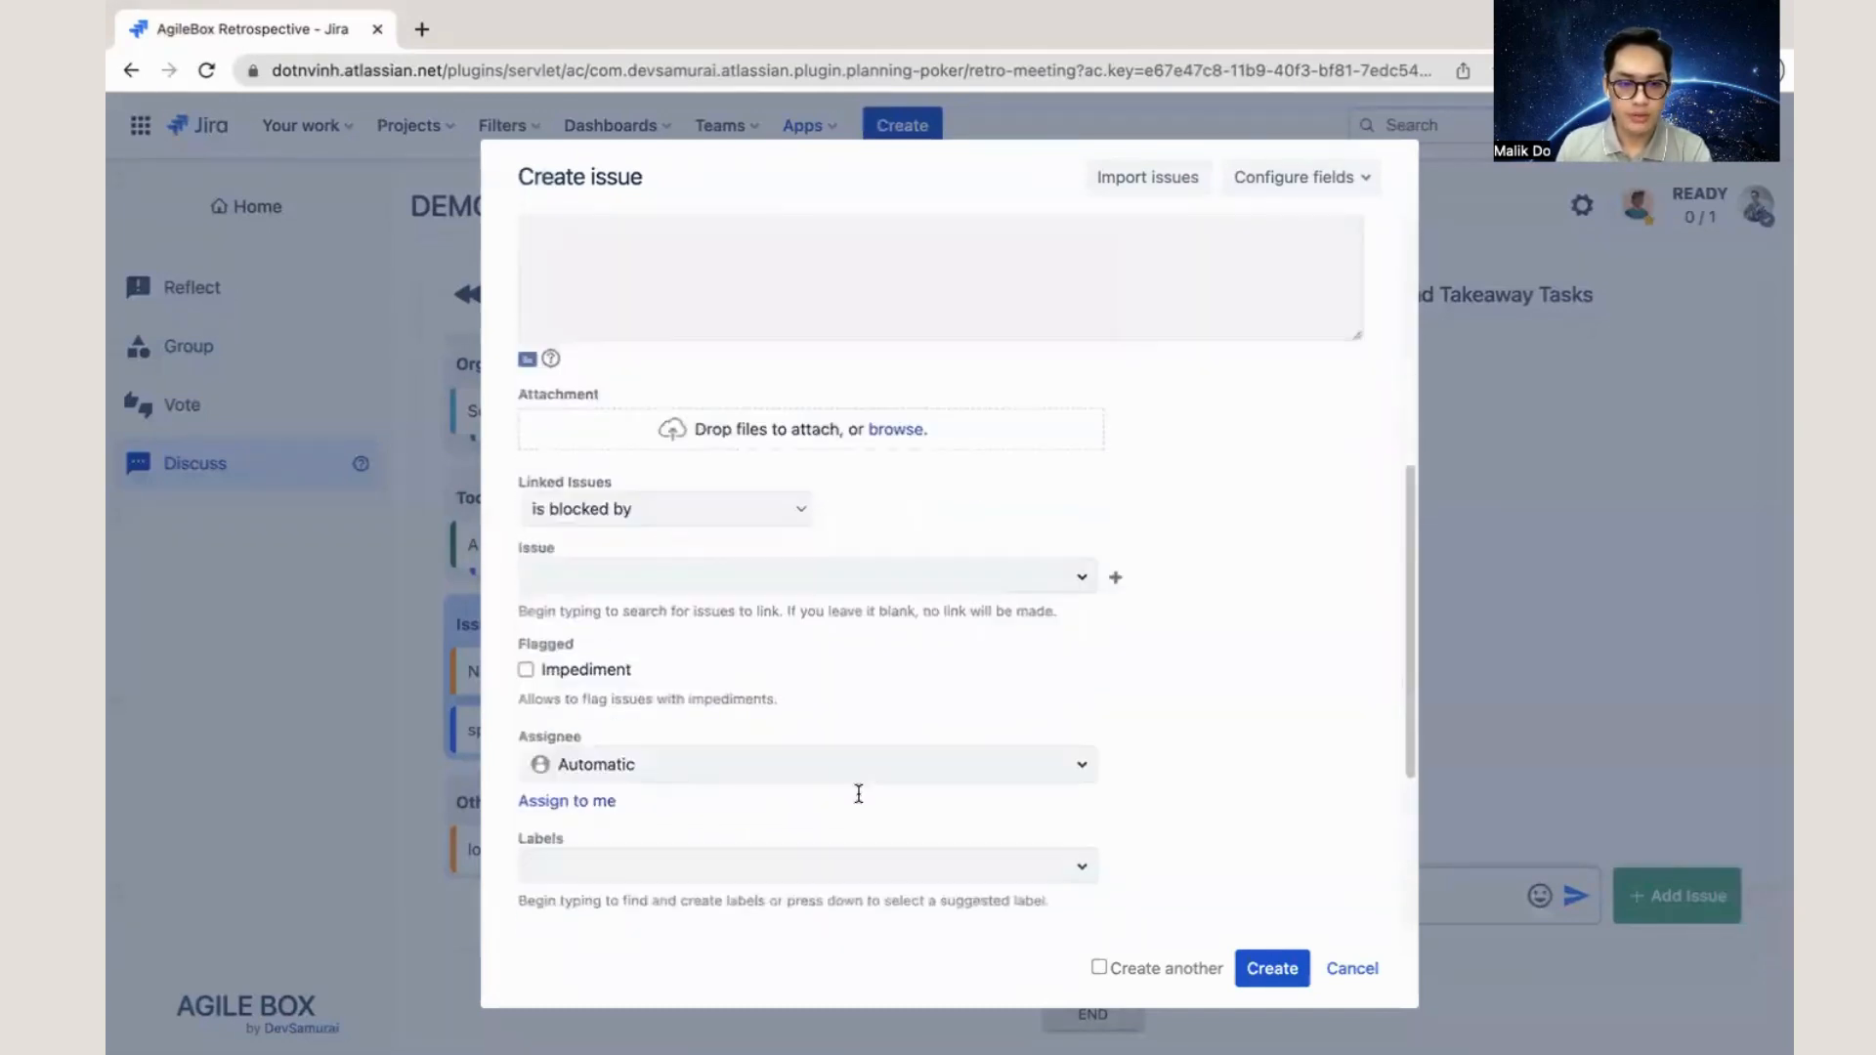
scroll(770, 691, "up", 15)
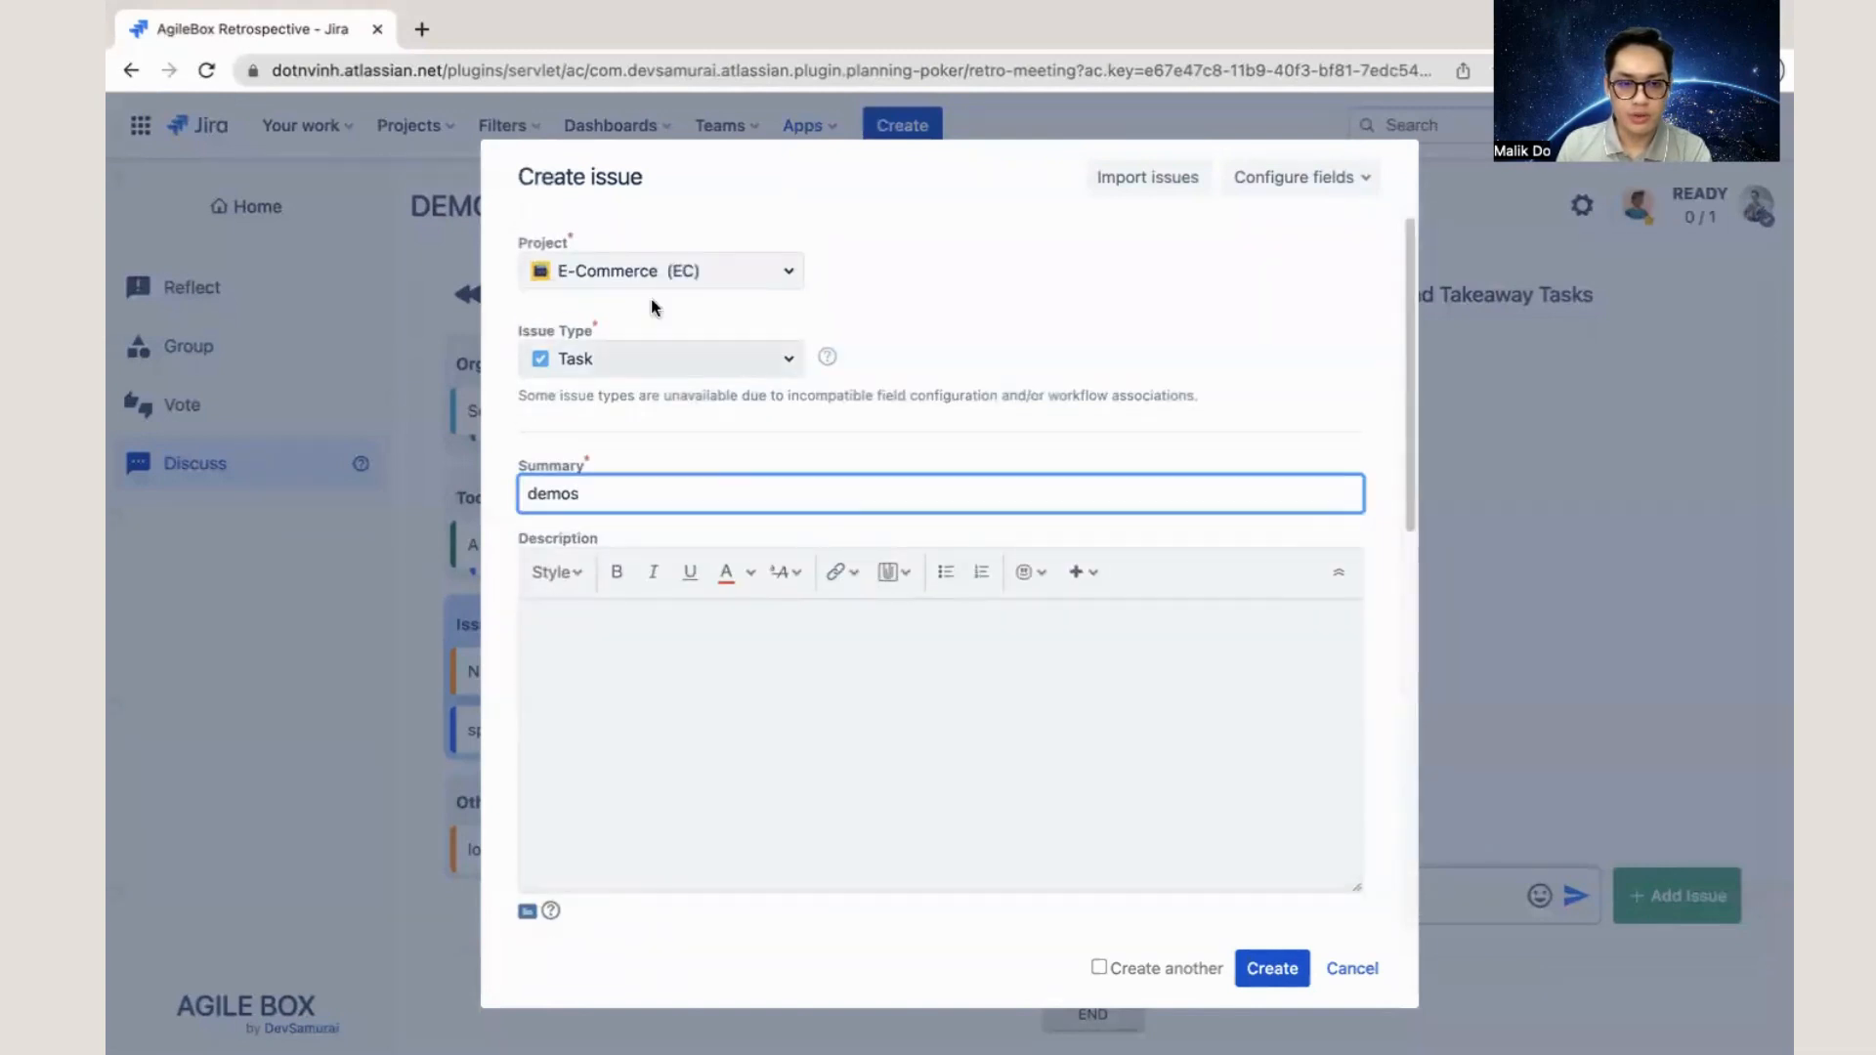
left_click(1279, 979)
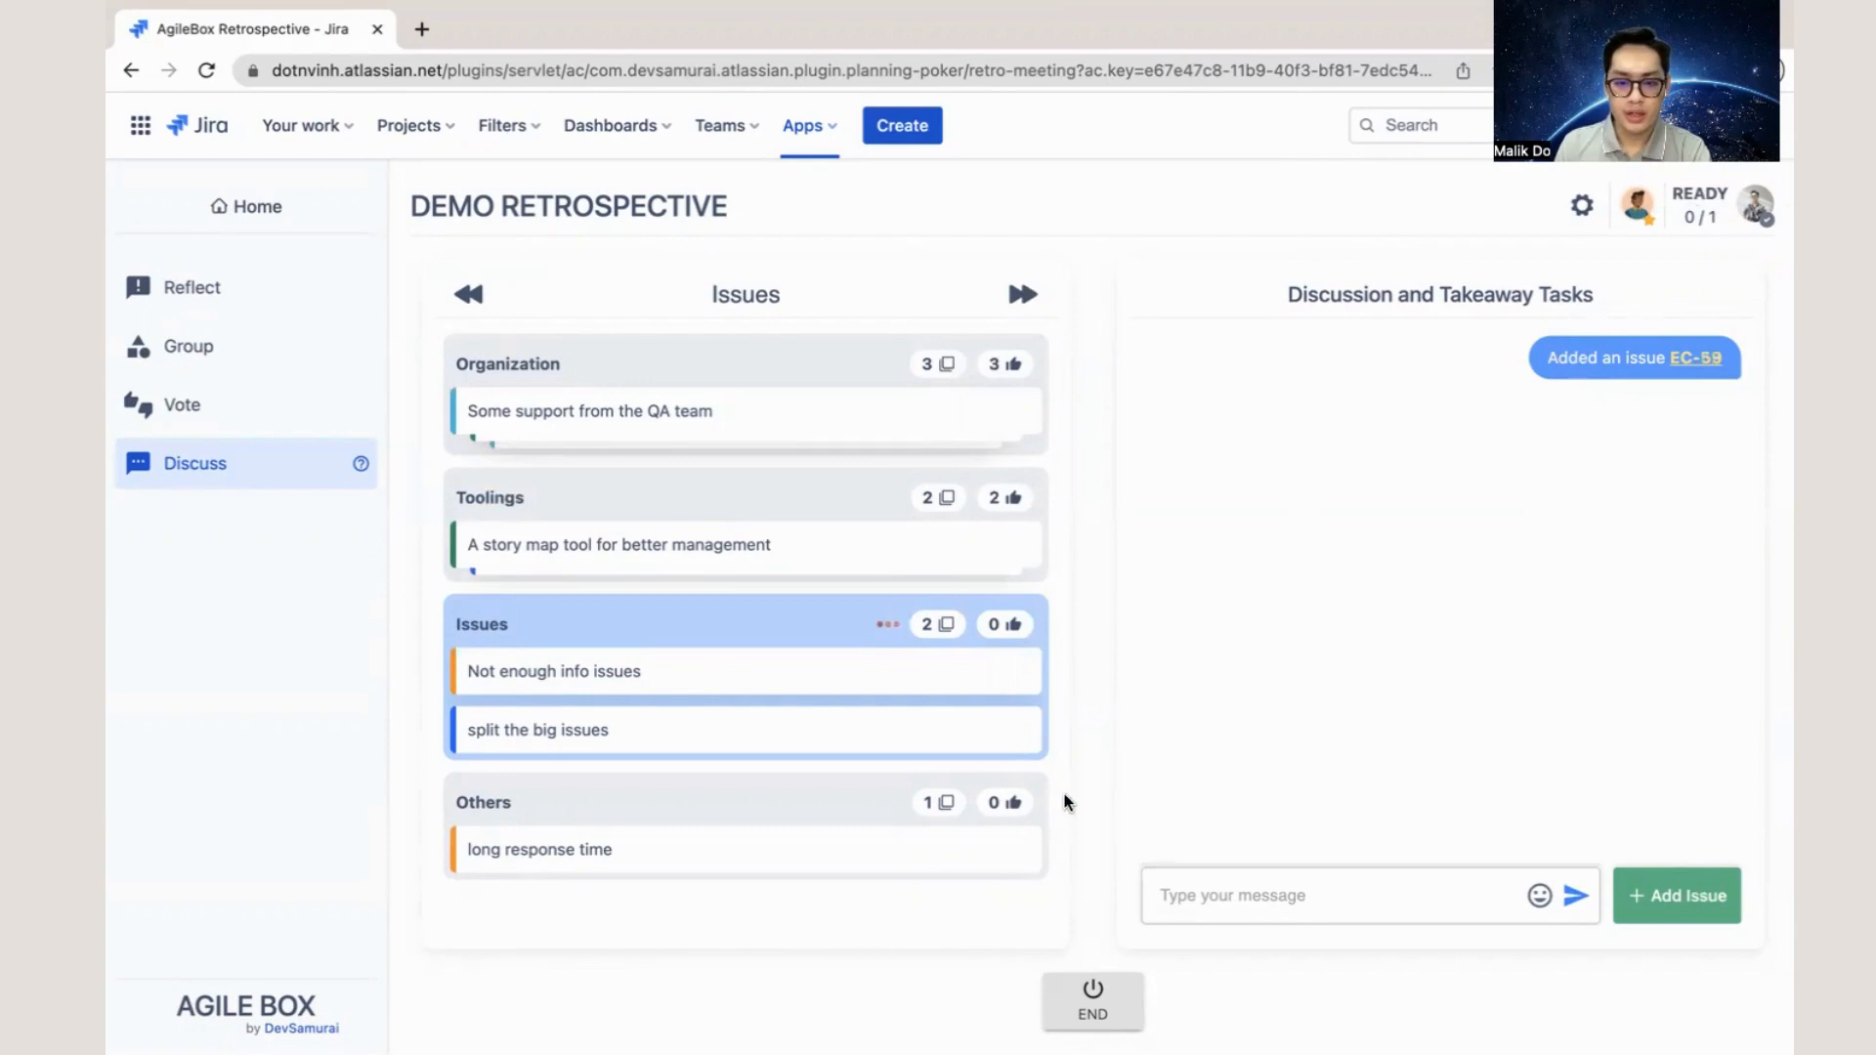
- End the retrospective meeting and look through the overview, groups and issues in its summary
left_click(1105, 1006)
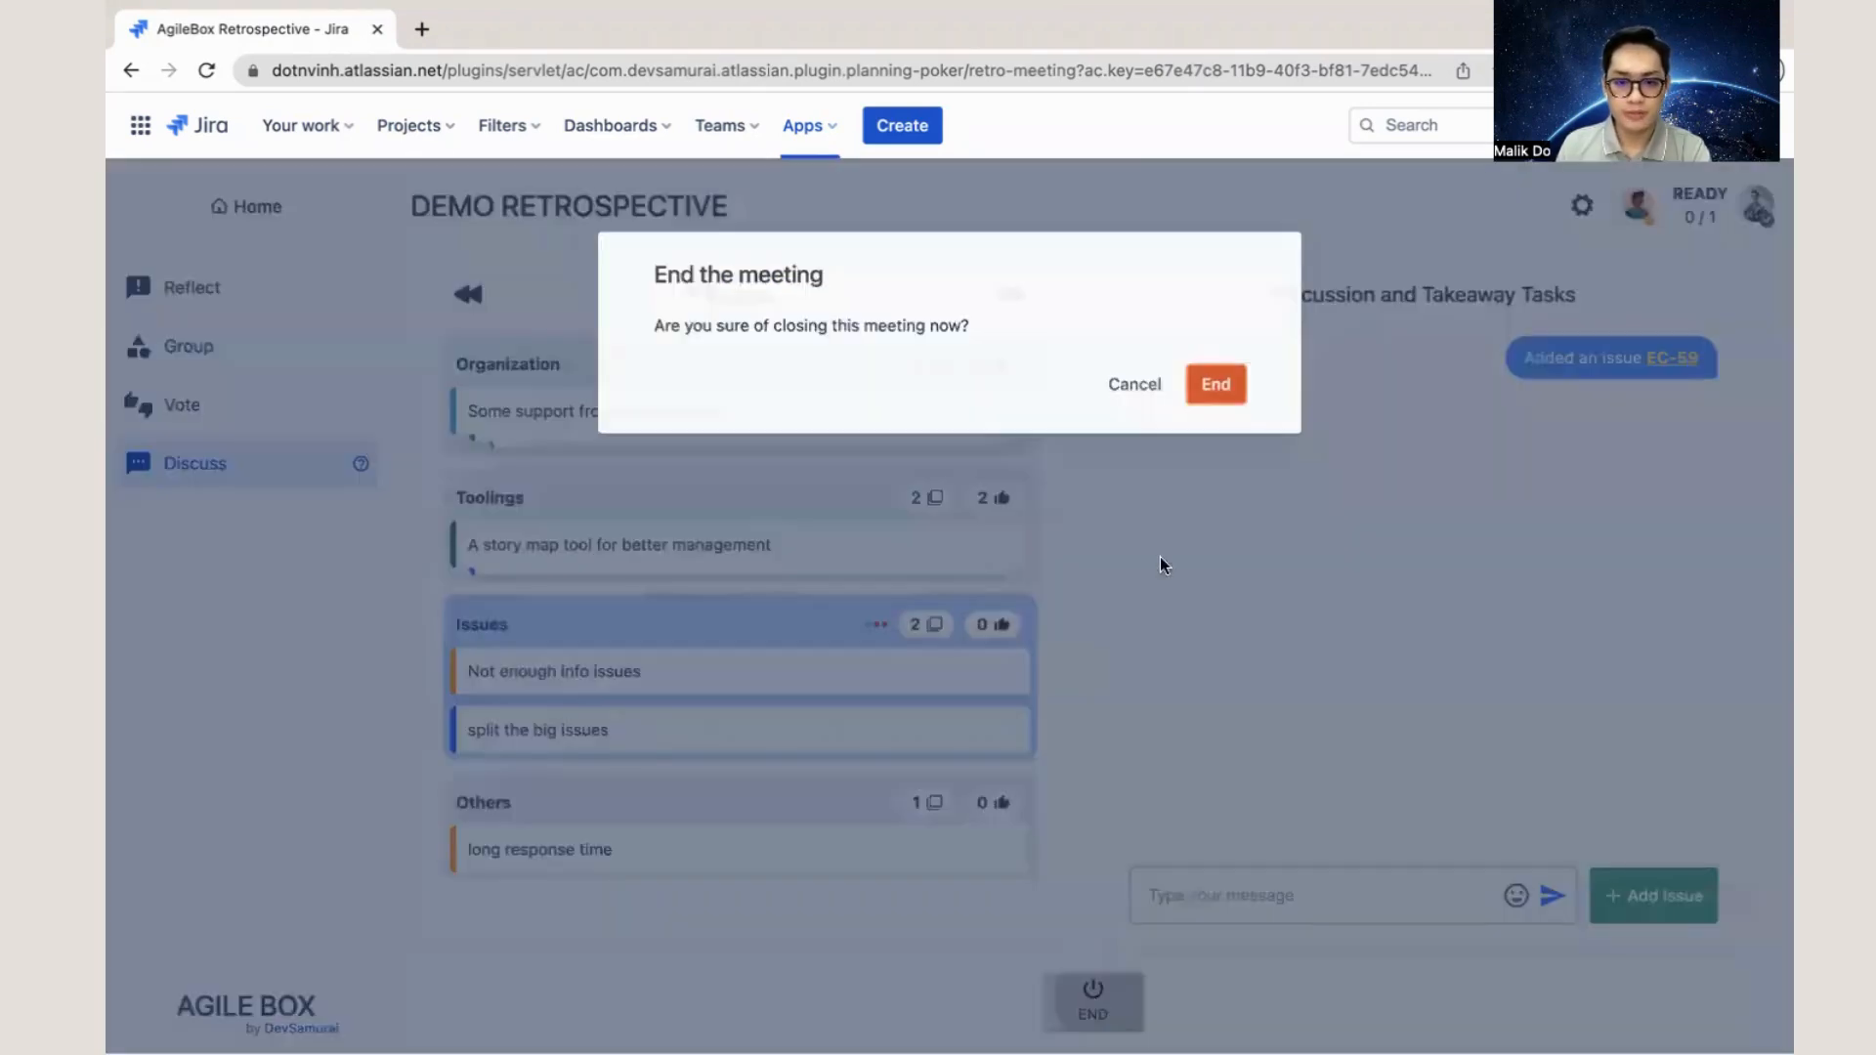
left_click(1217, 386)
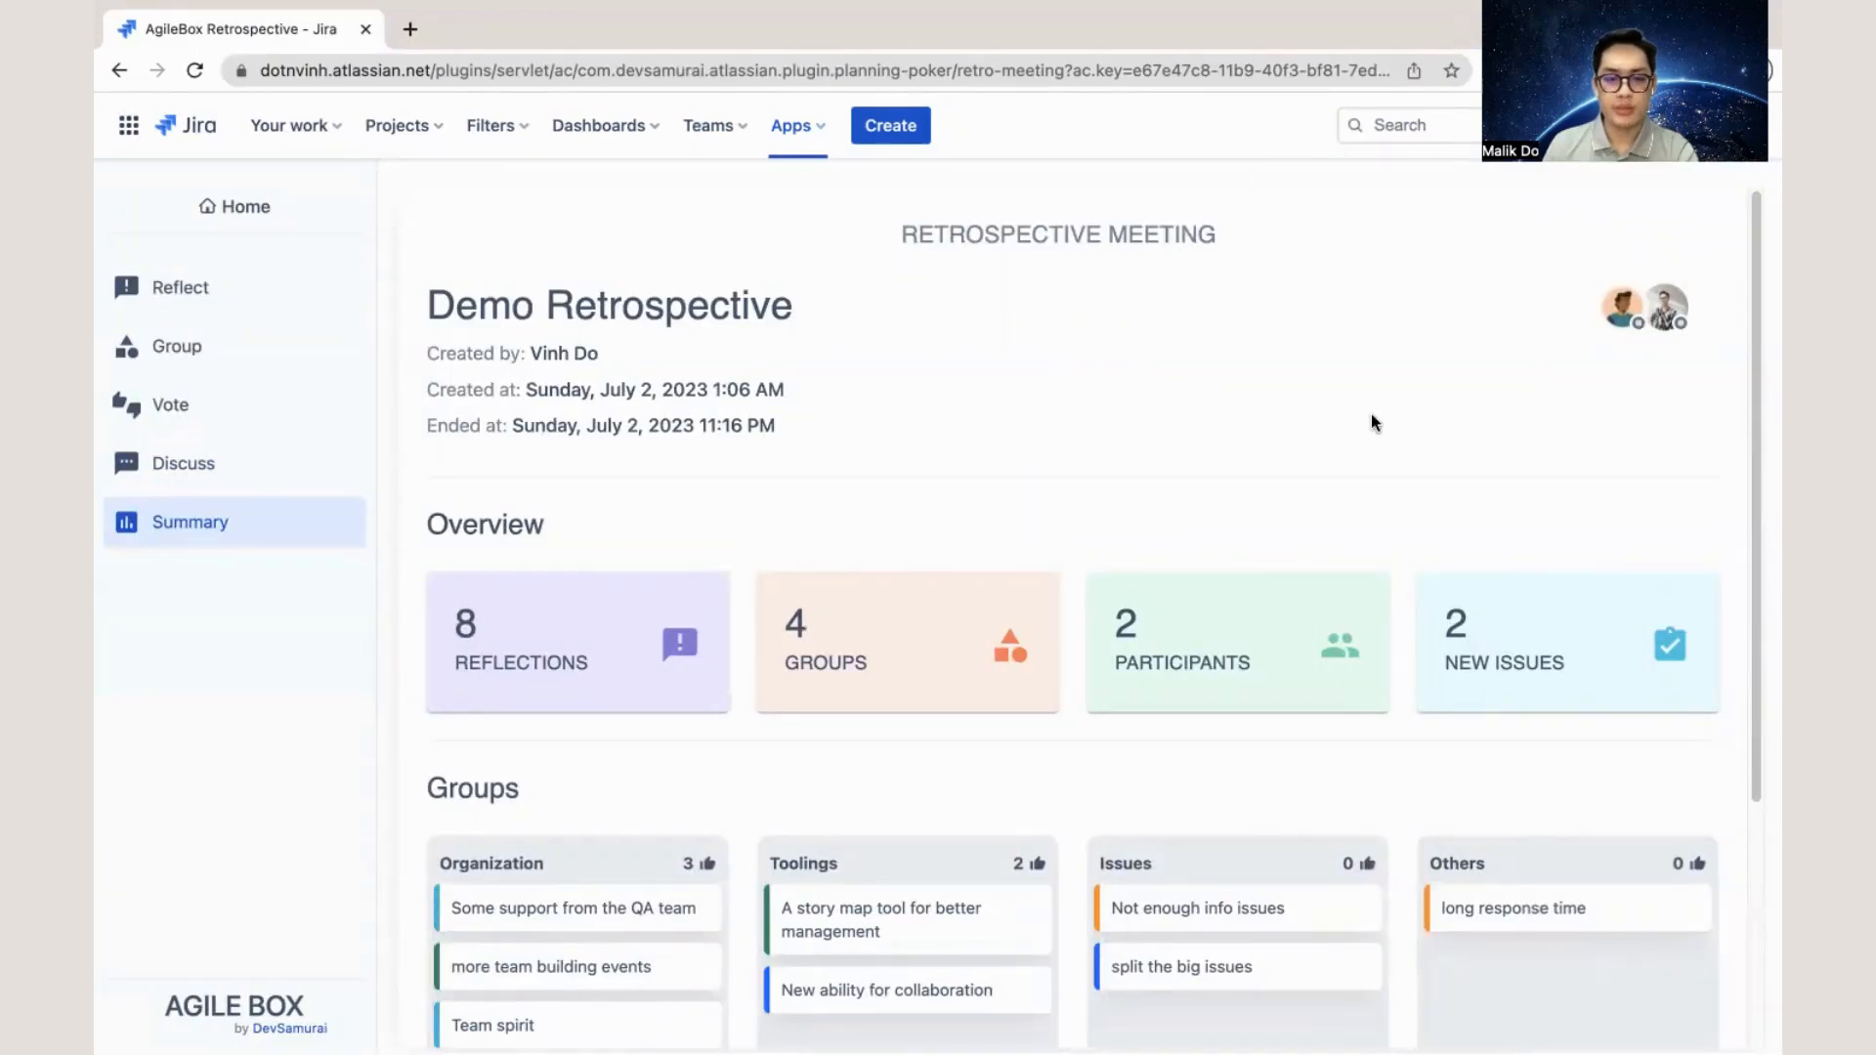
scroll(1321, 447, "down", 1)
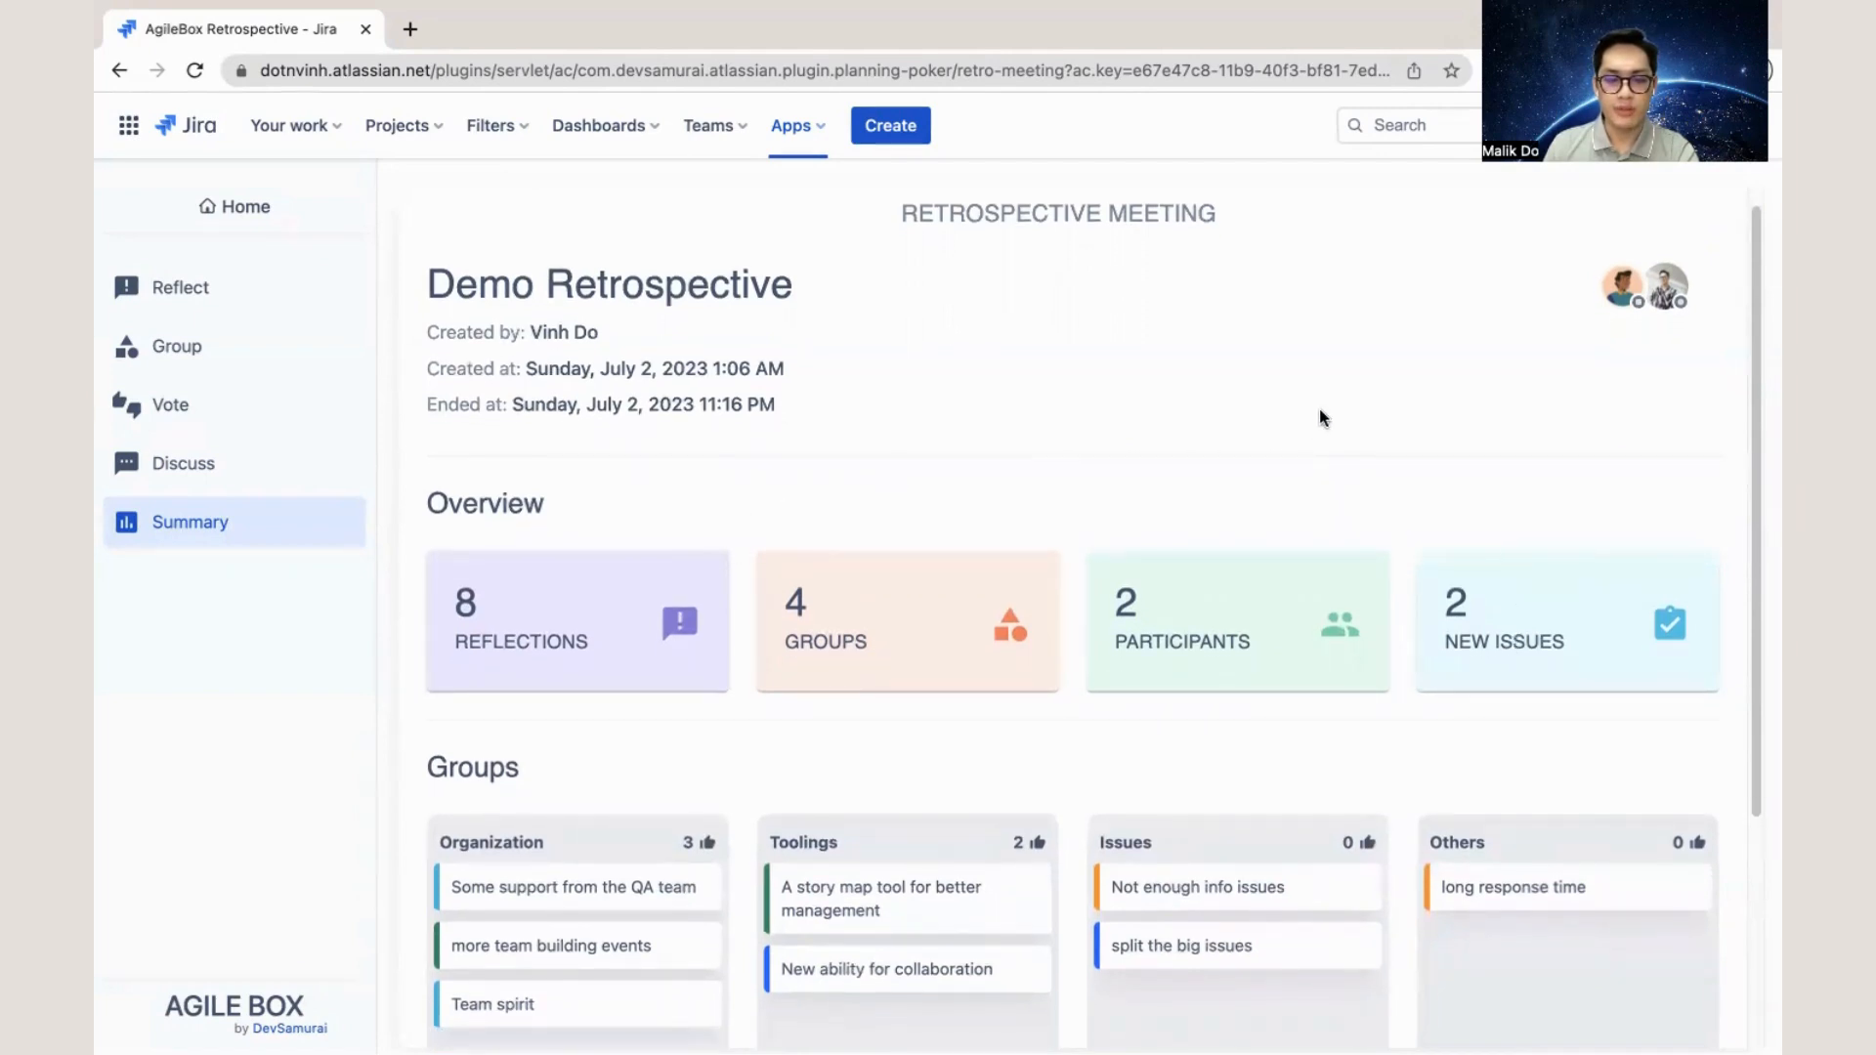
scroll(1307, 406, "up", 1)
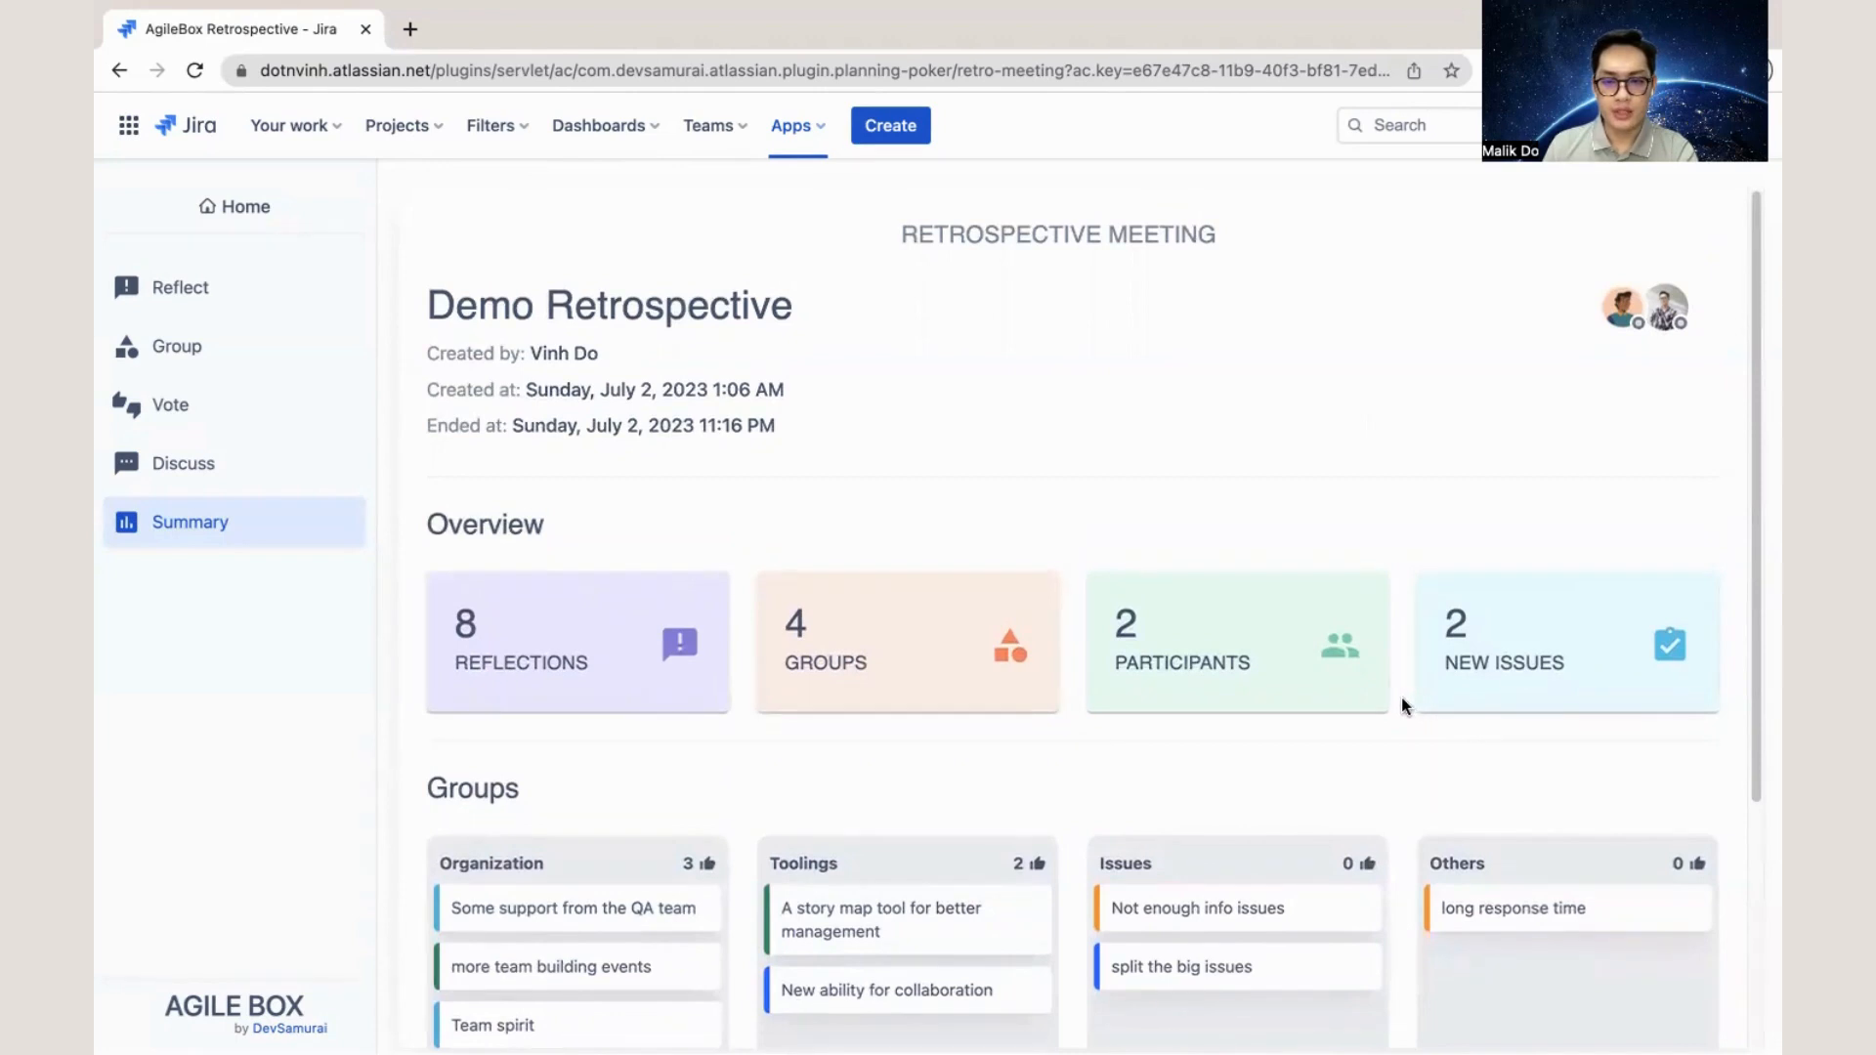
scroll(1403, 708, "down", 4)
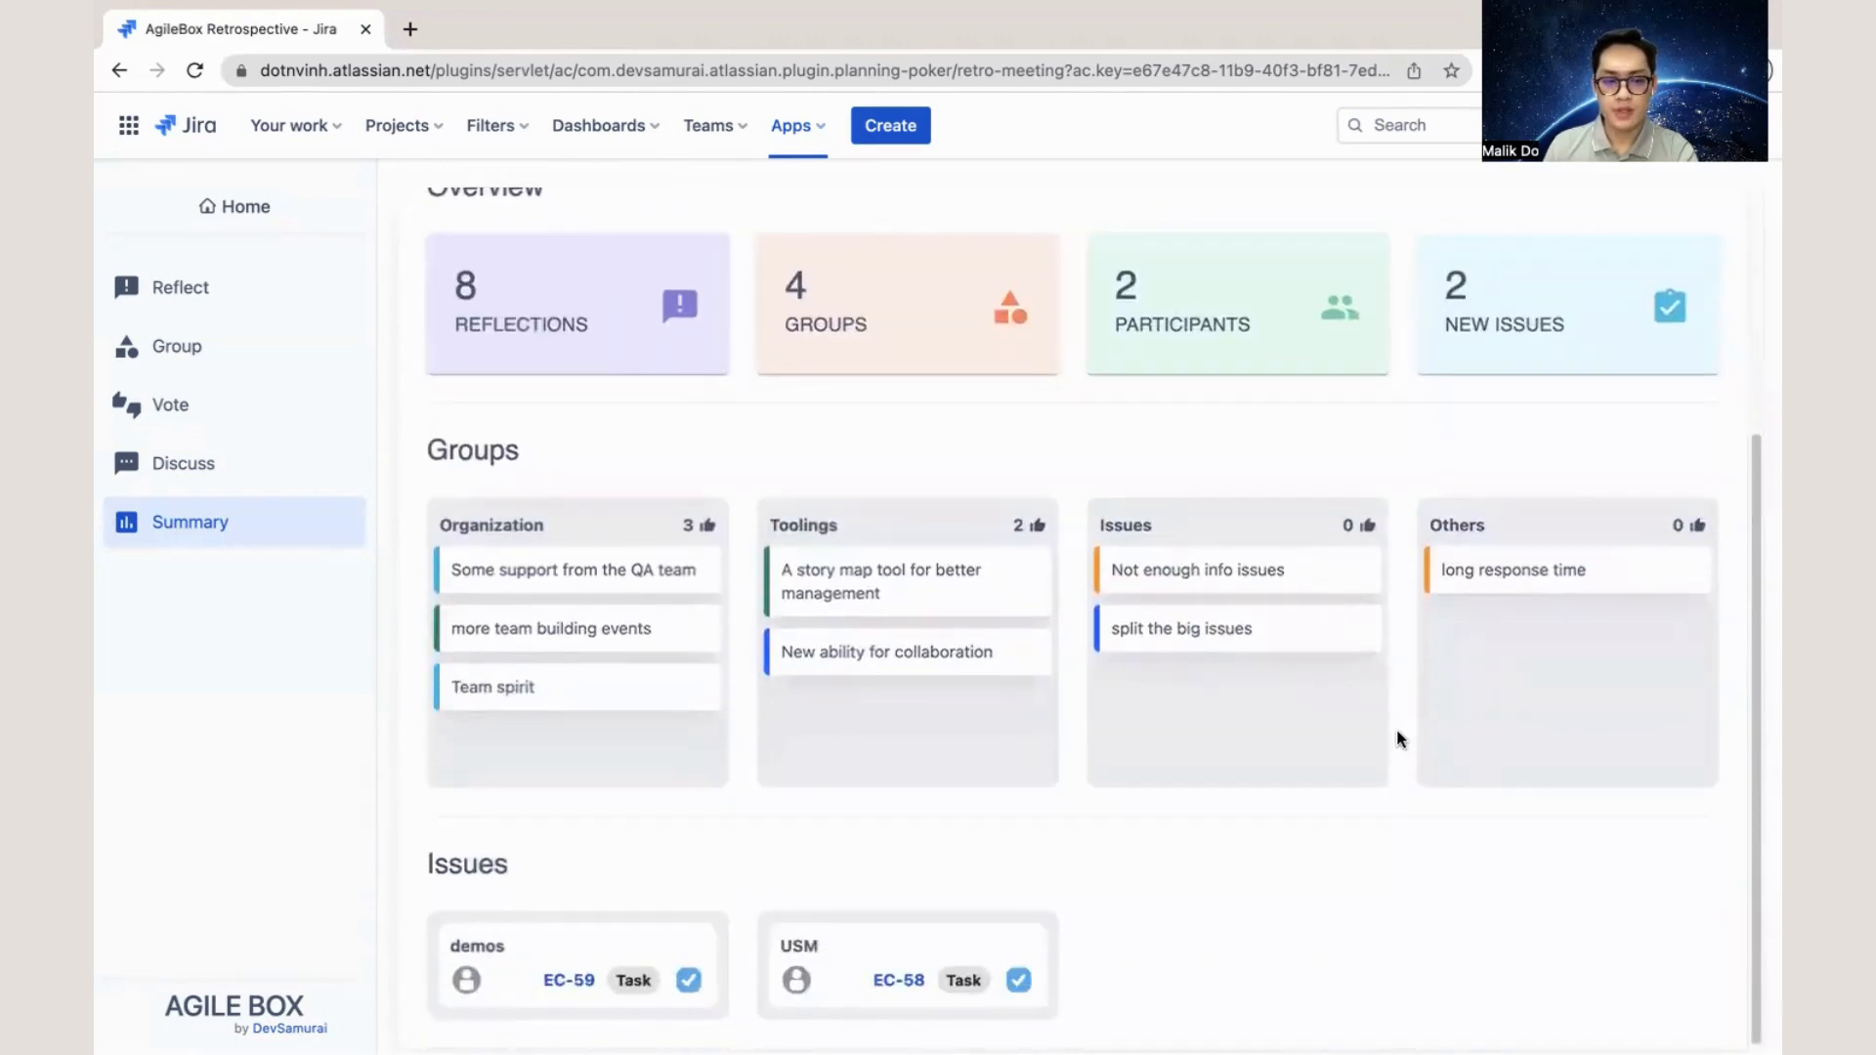
scroll(1381, 746, "up", 4)
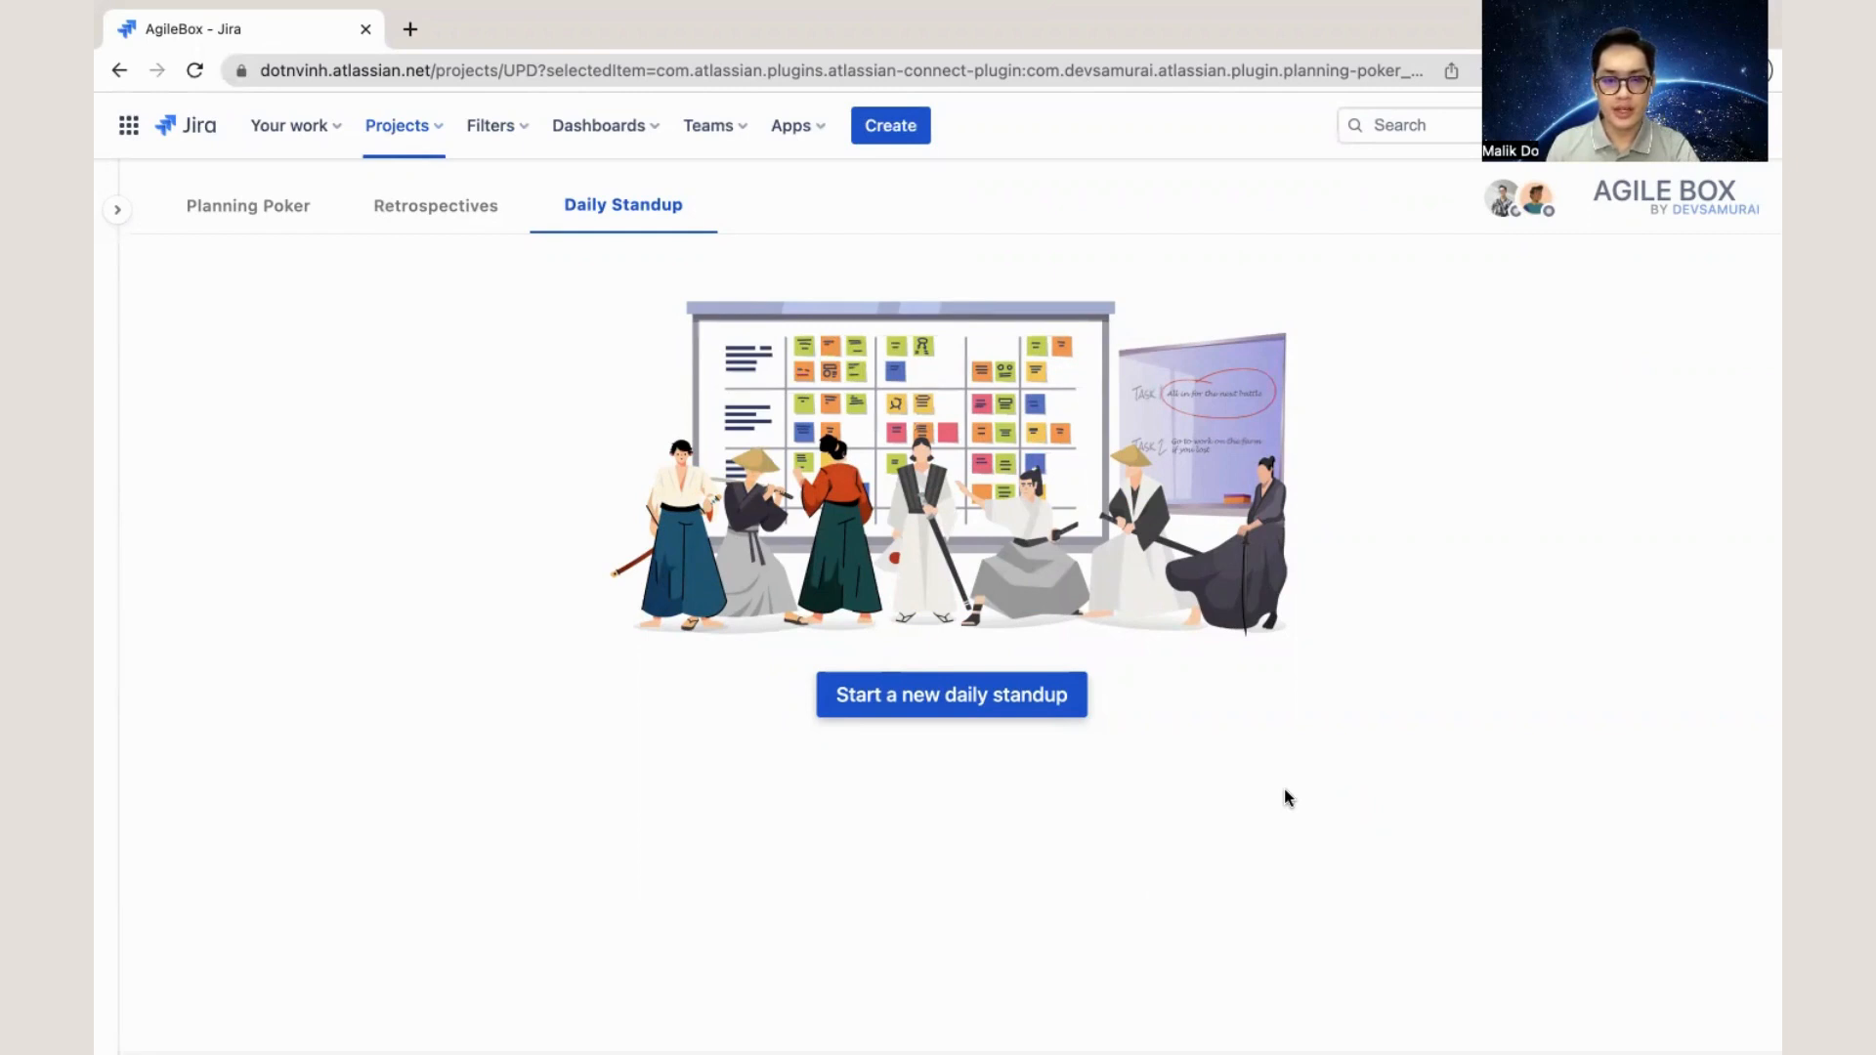
- Start a new daily standup named "New Standup", keeping the default time and working days, and proceed to its questions
left_click(974, 696)
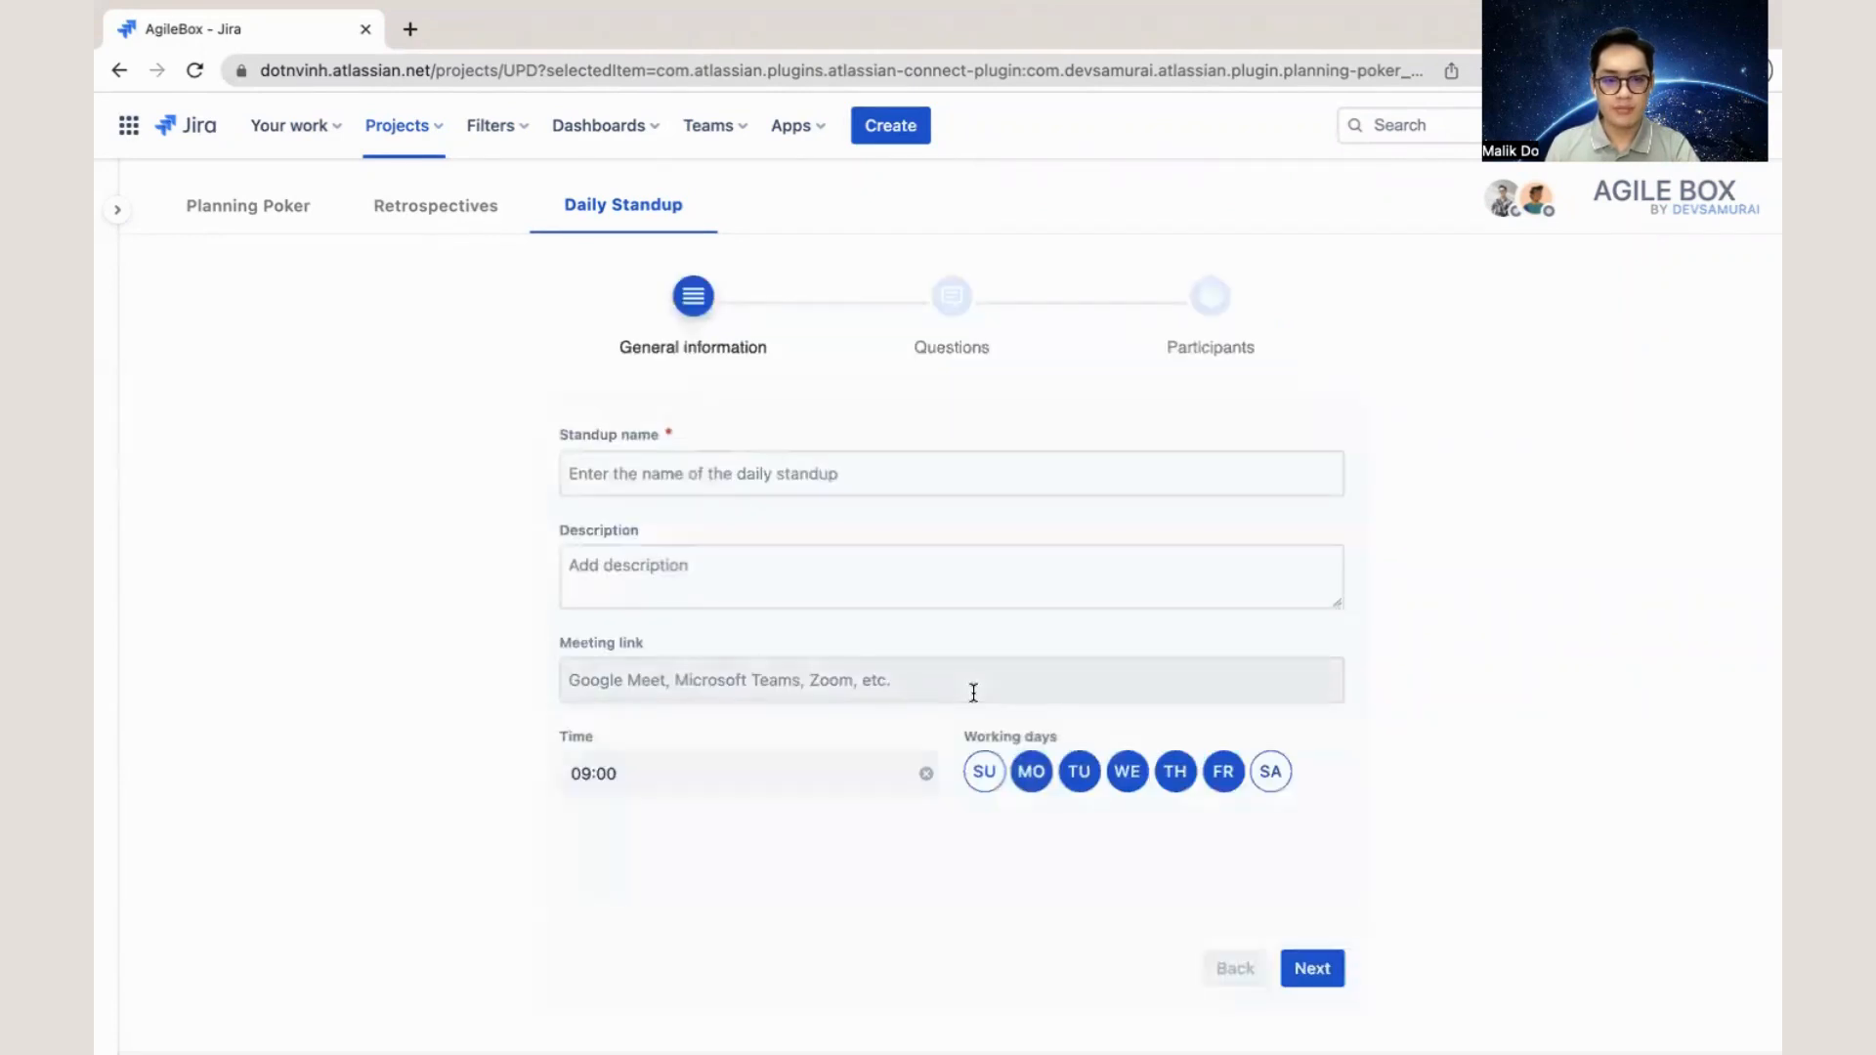
left_click(943, 479)
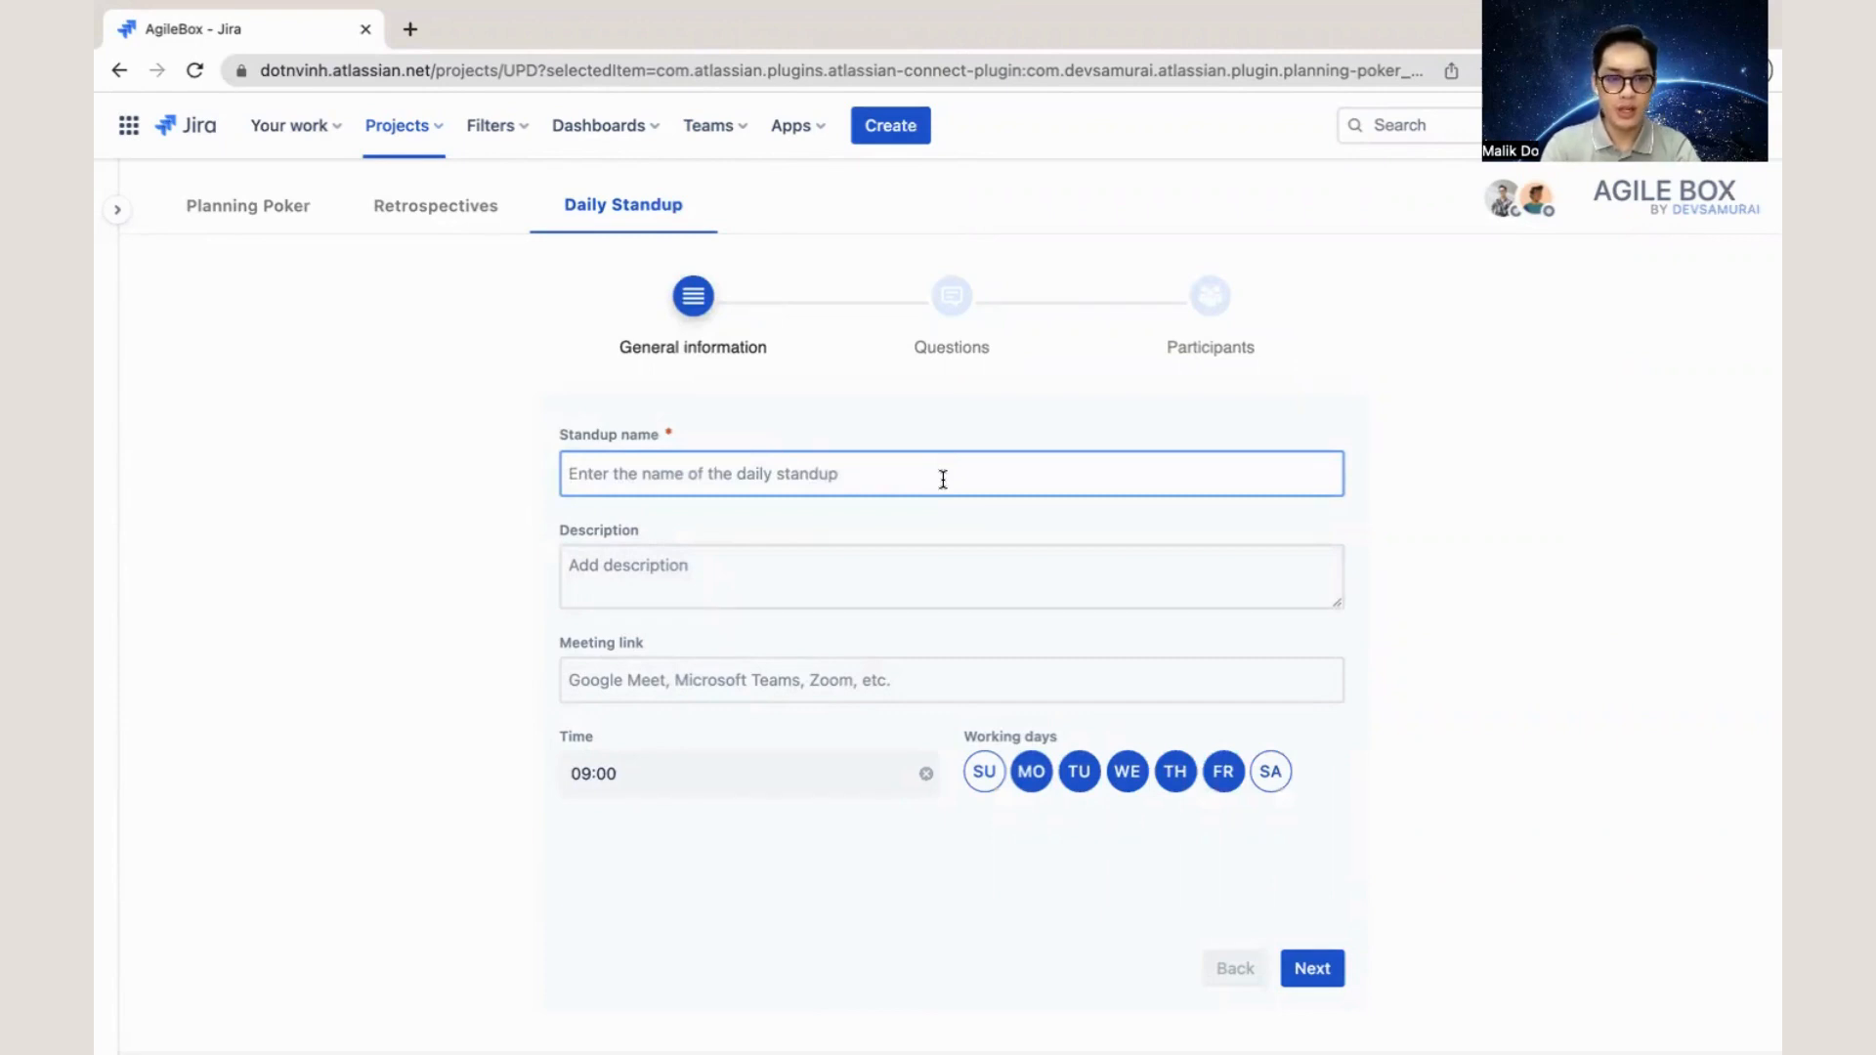
type("New")
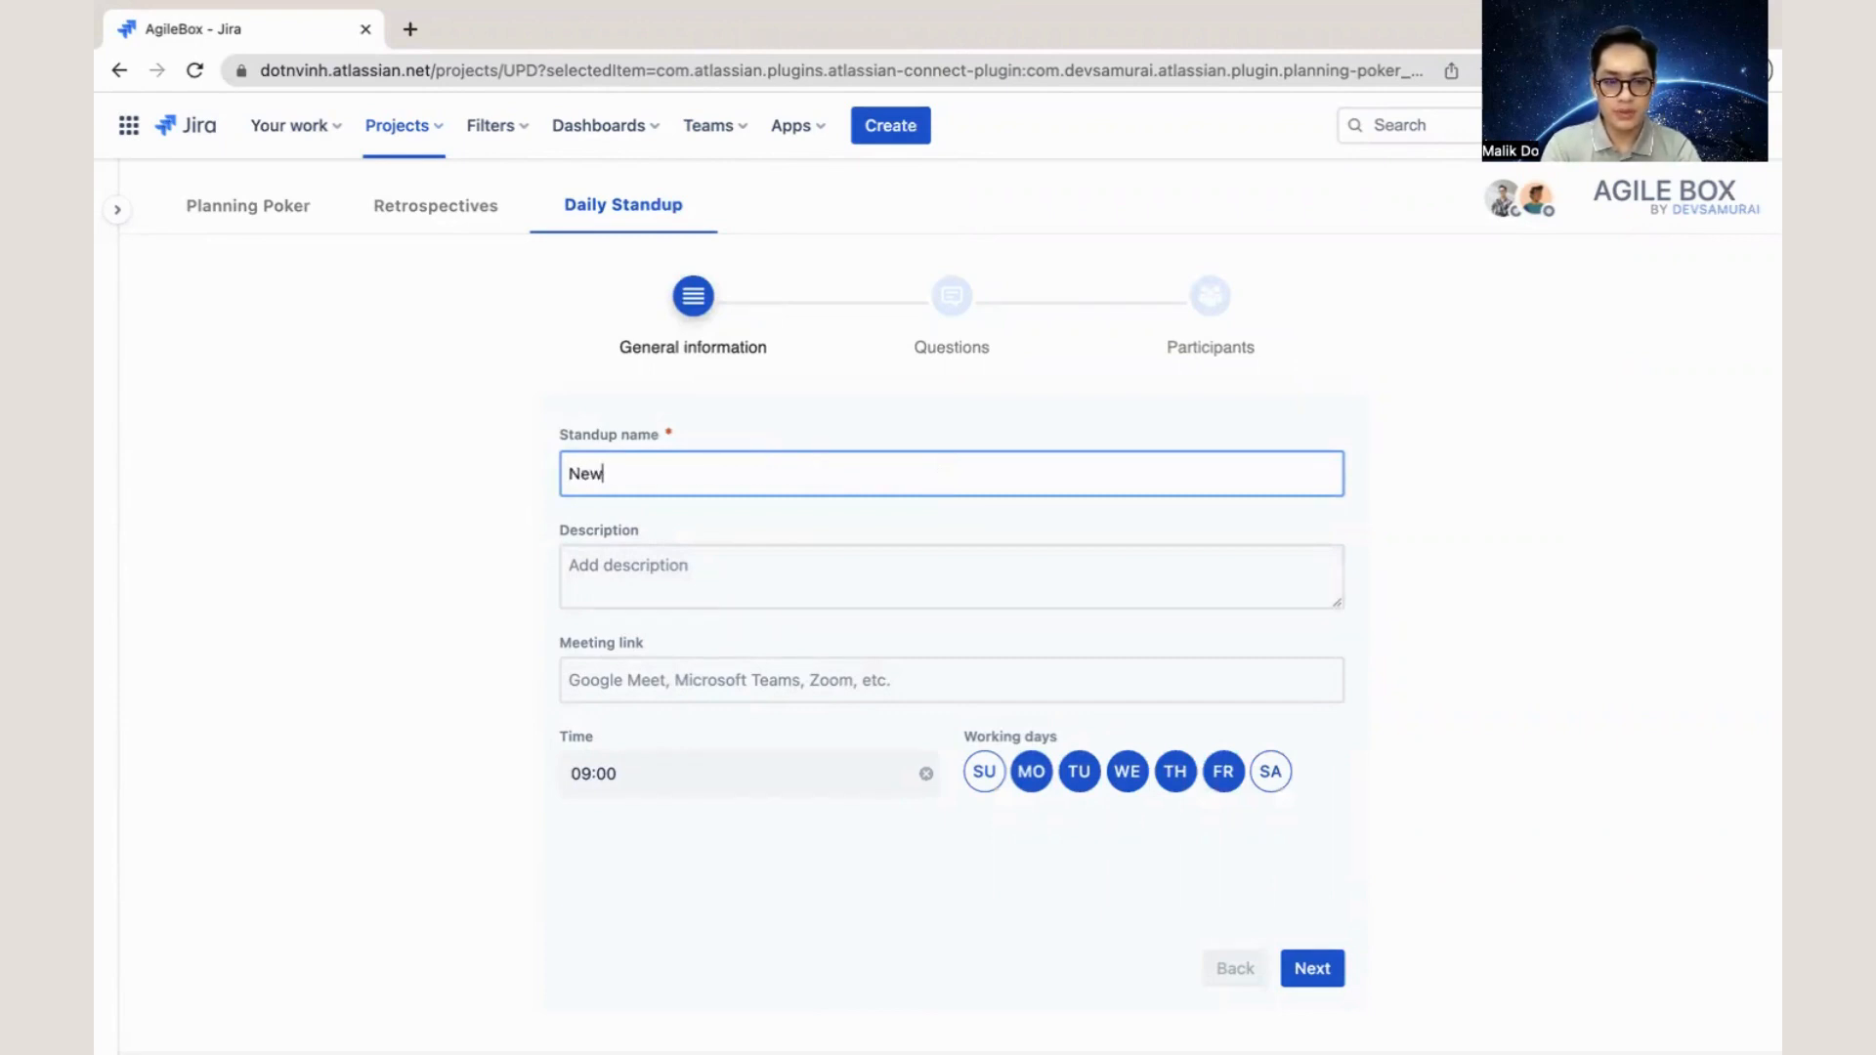
type(" Standup")
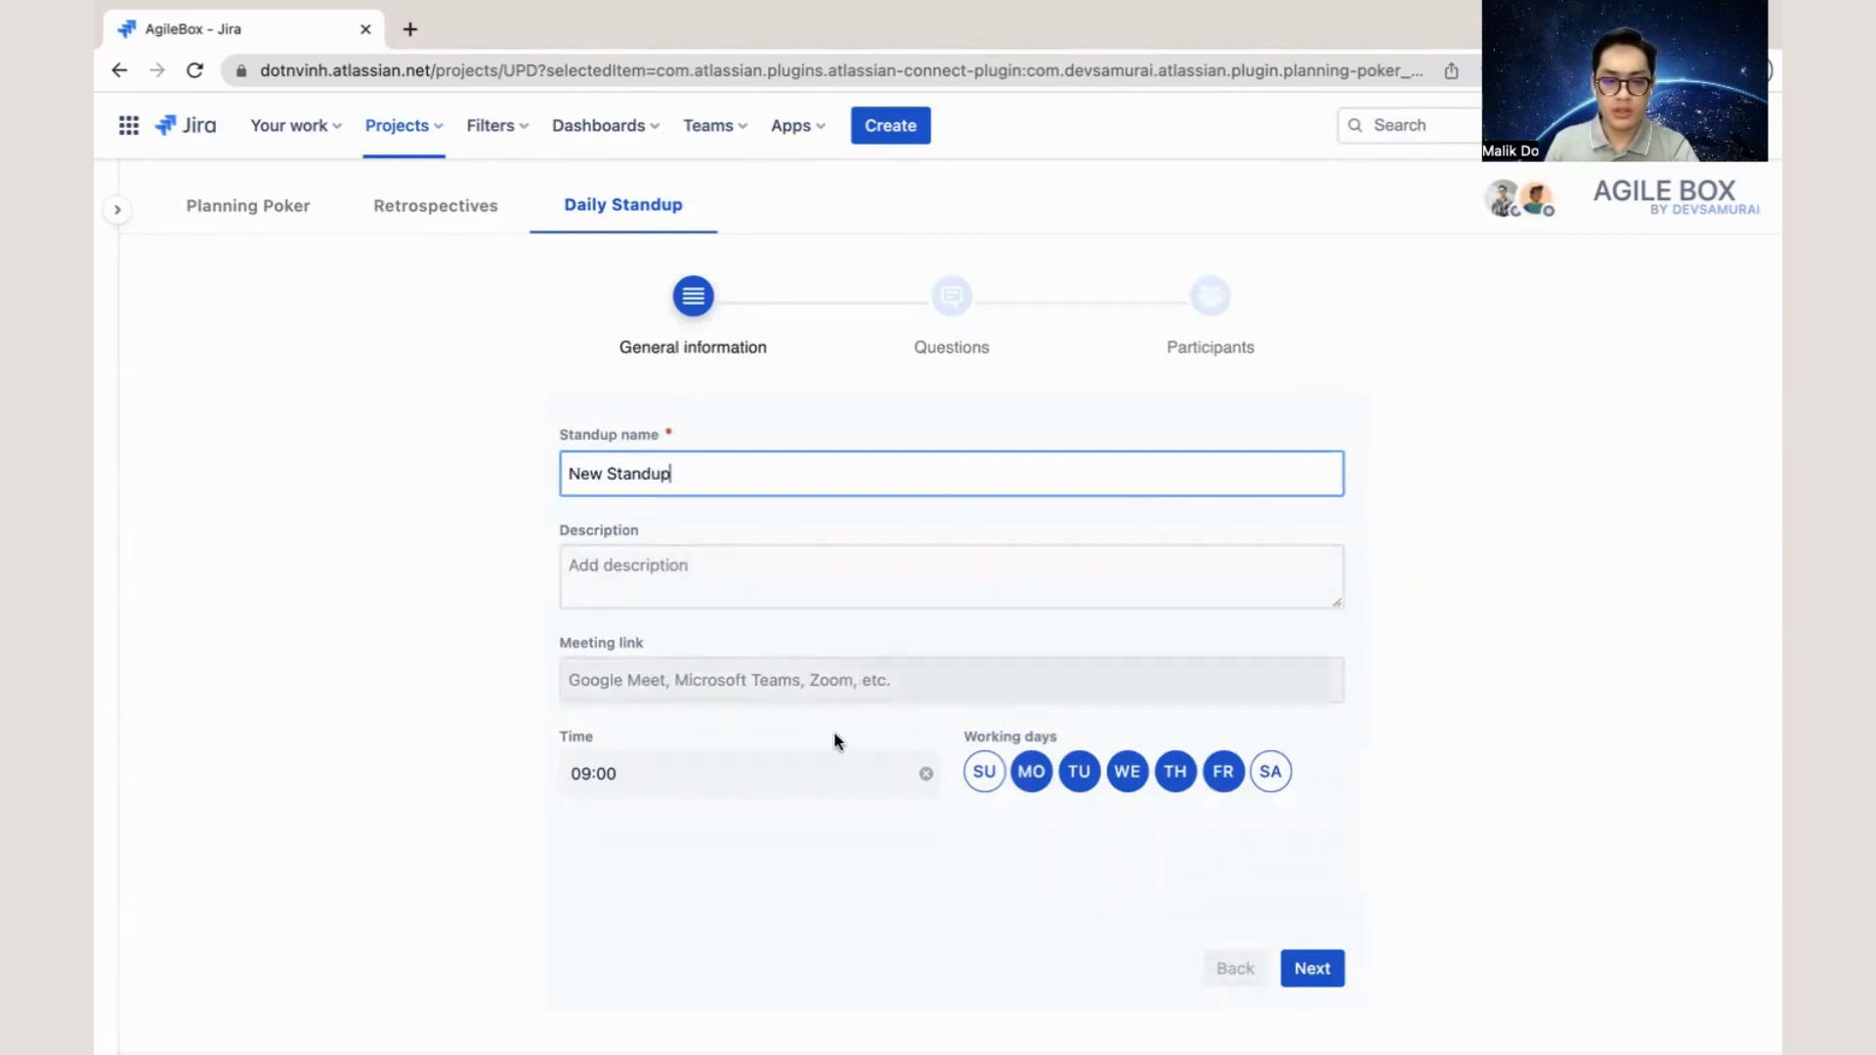
left_click(1313, 967)
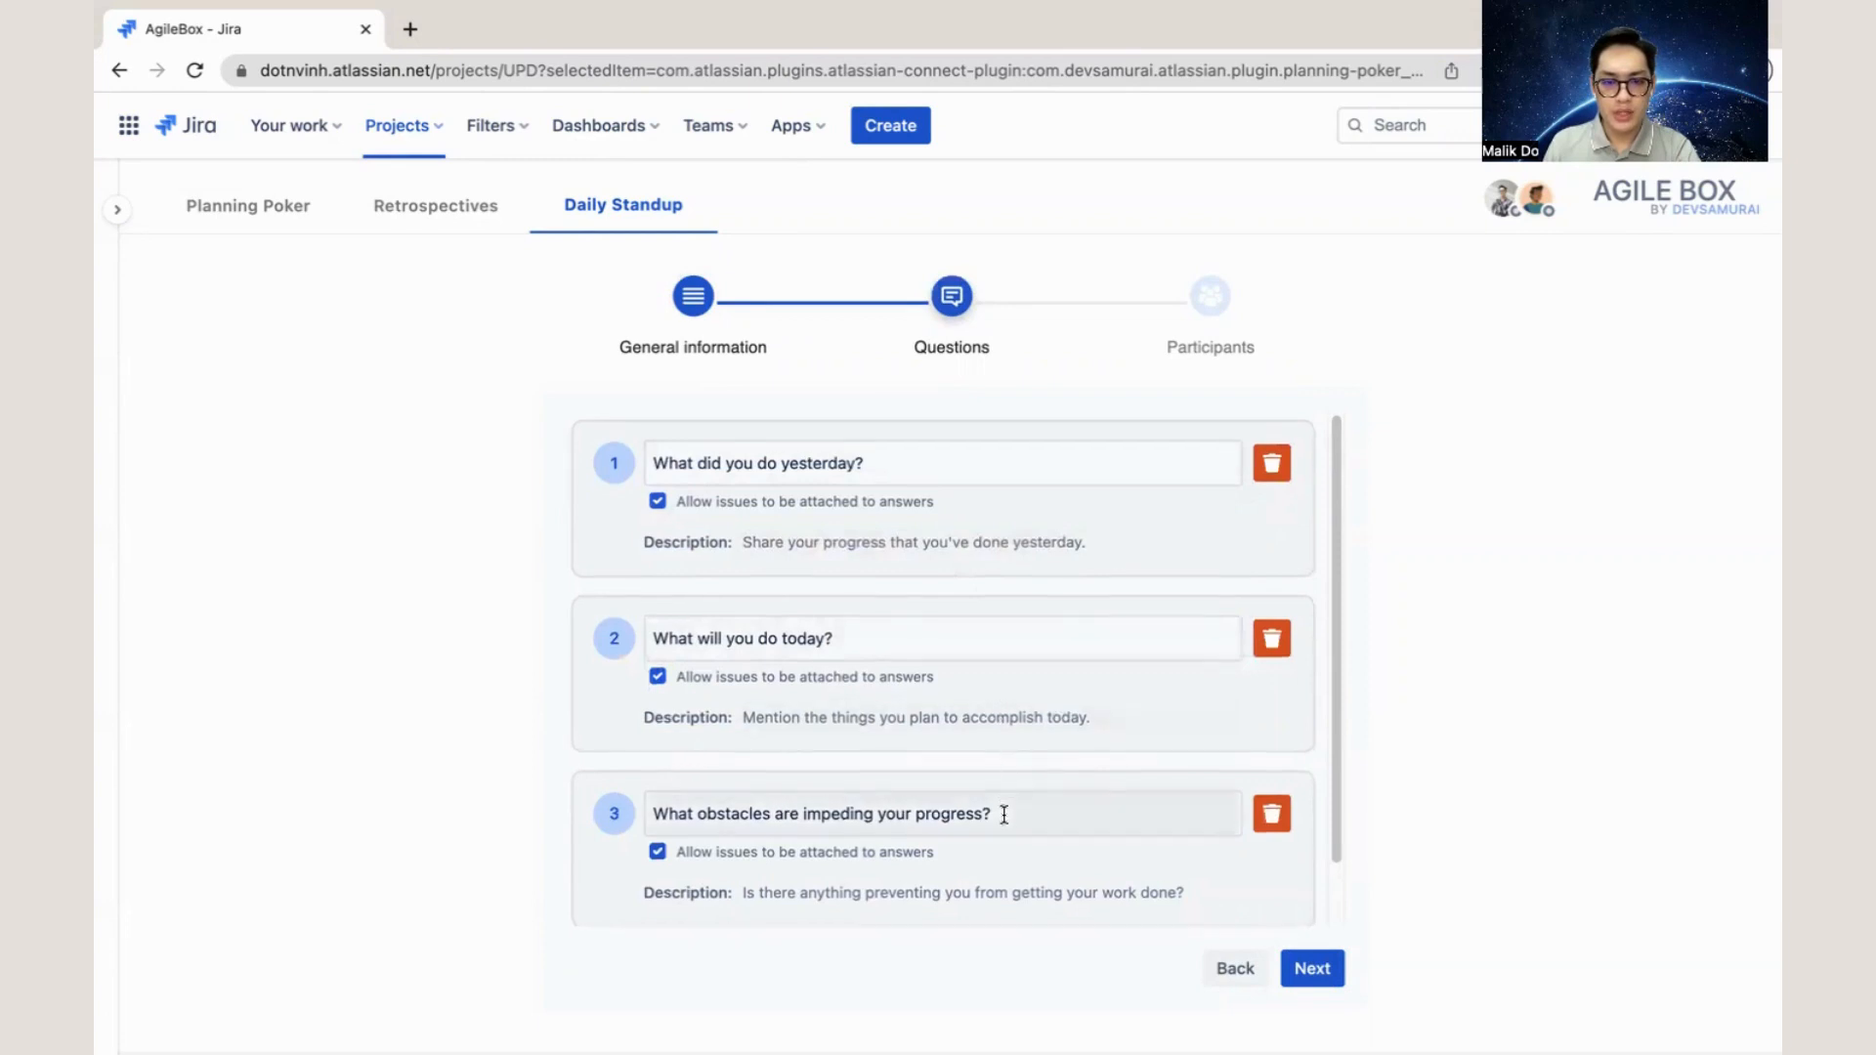
- Review the three default standup questions, keep them as they are, and create the standup without choosing participants
scroll(1000, 812, "down", 2)
scroll(992, 758, "up", 2)
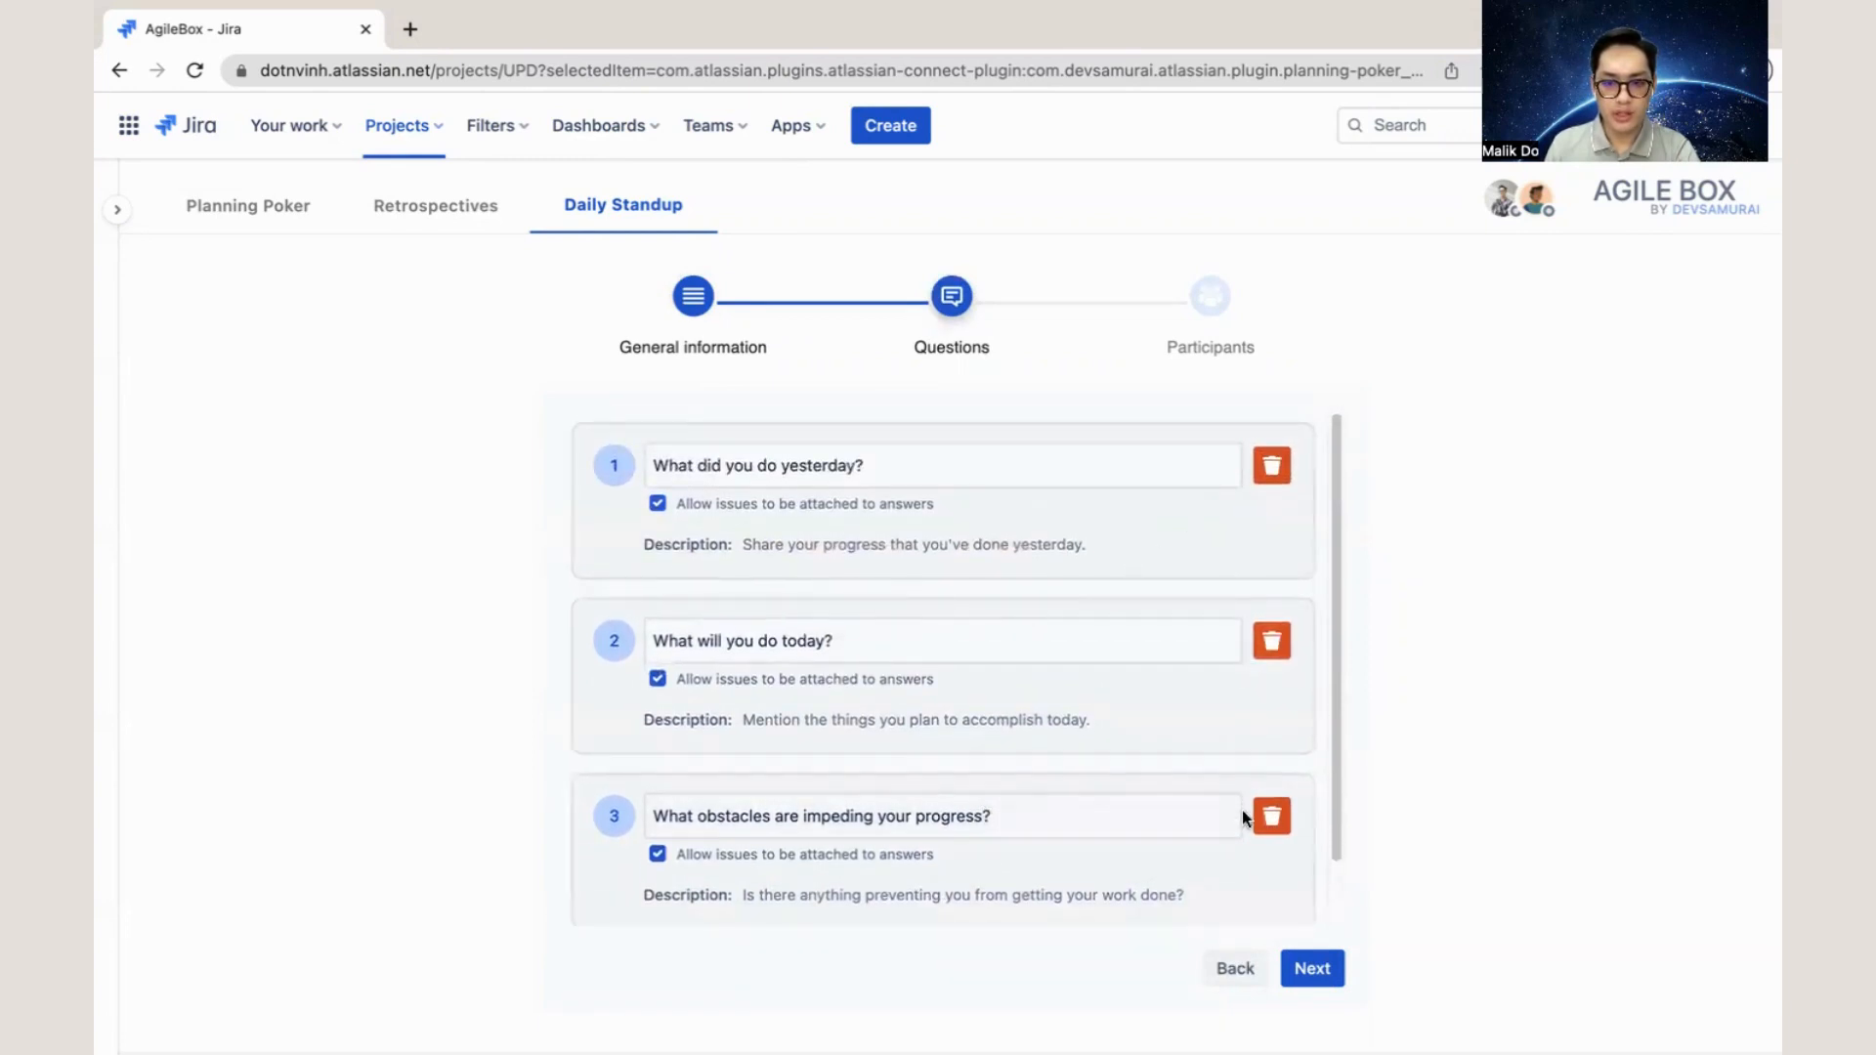
scroll(1124, 756, "down", 2)
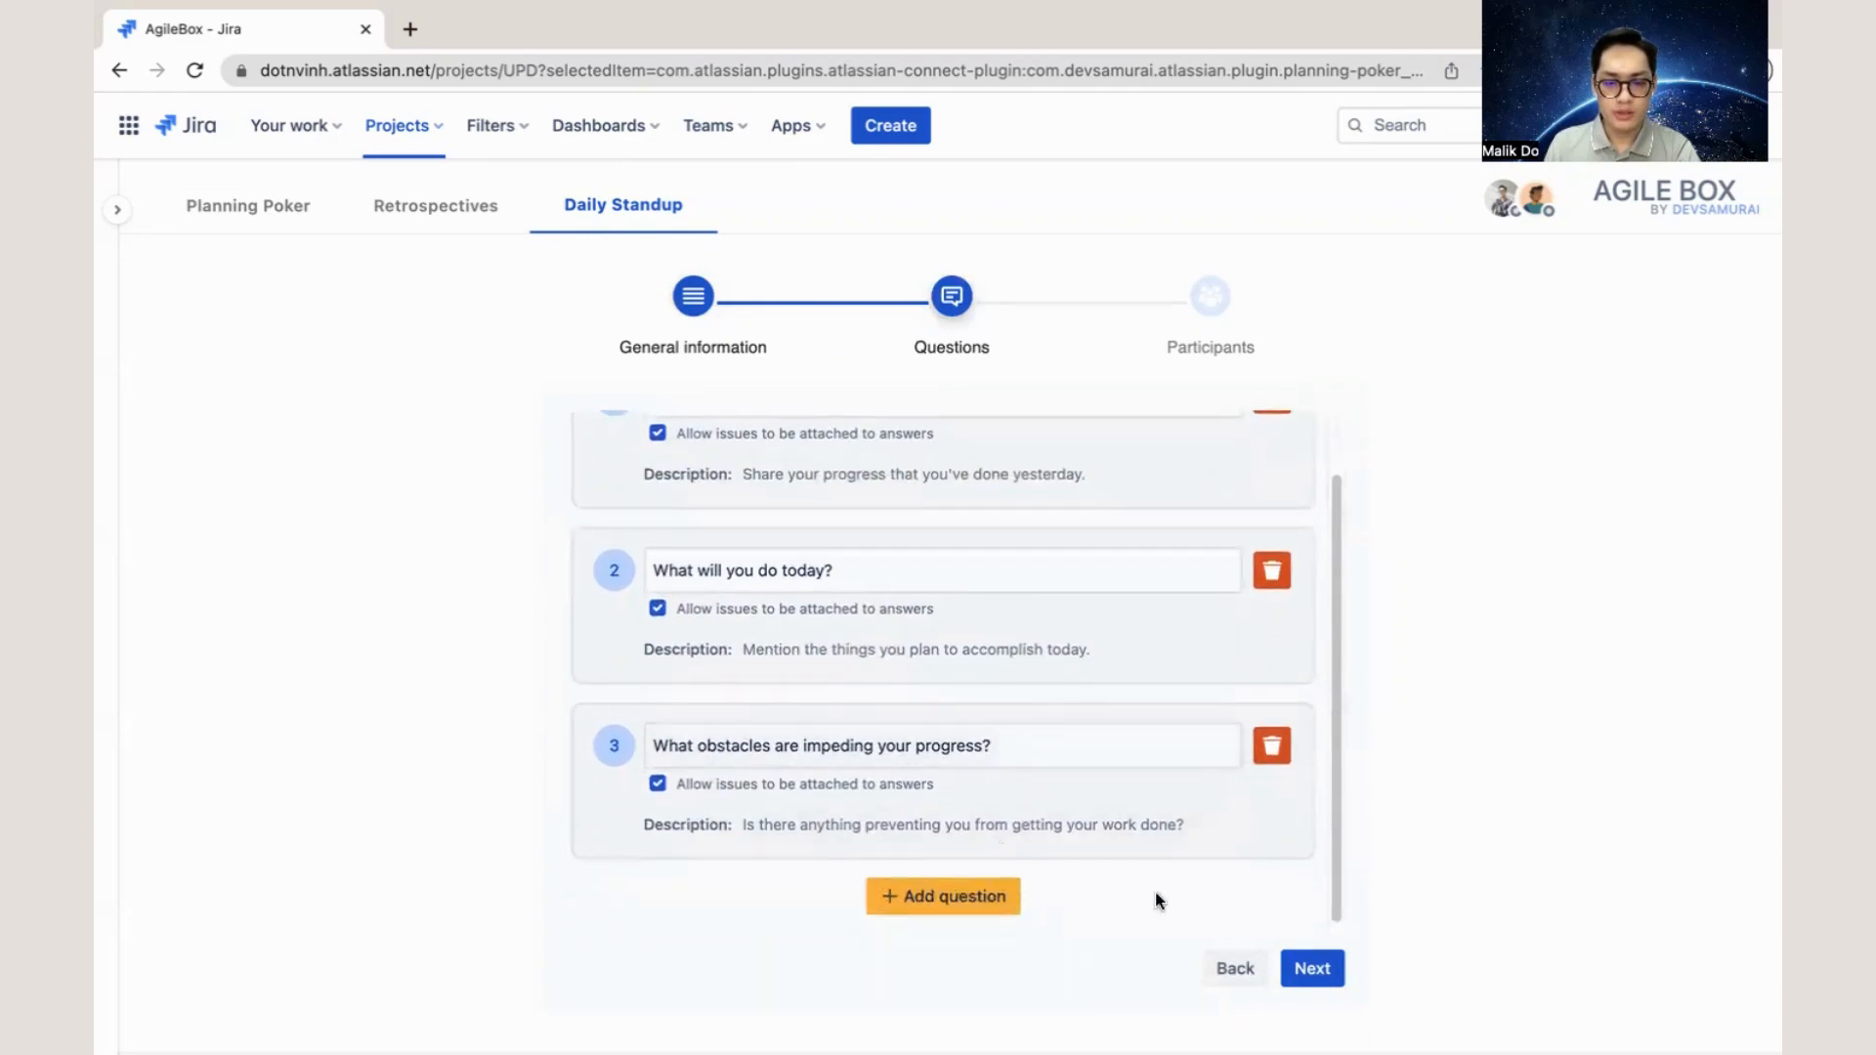
scroll(1050, 846, "up", 2)
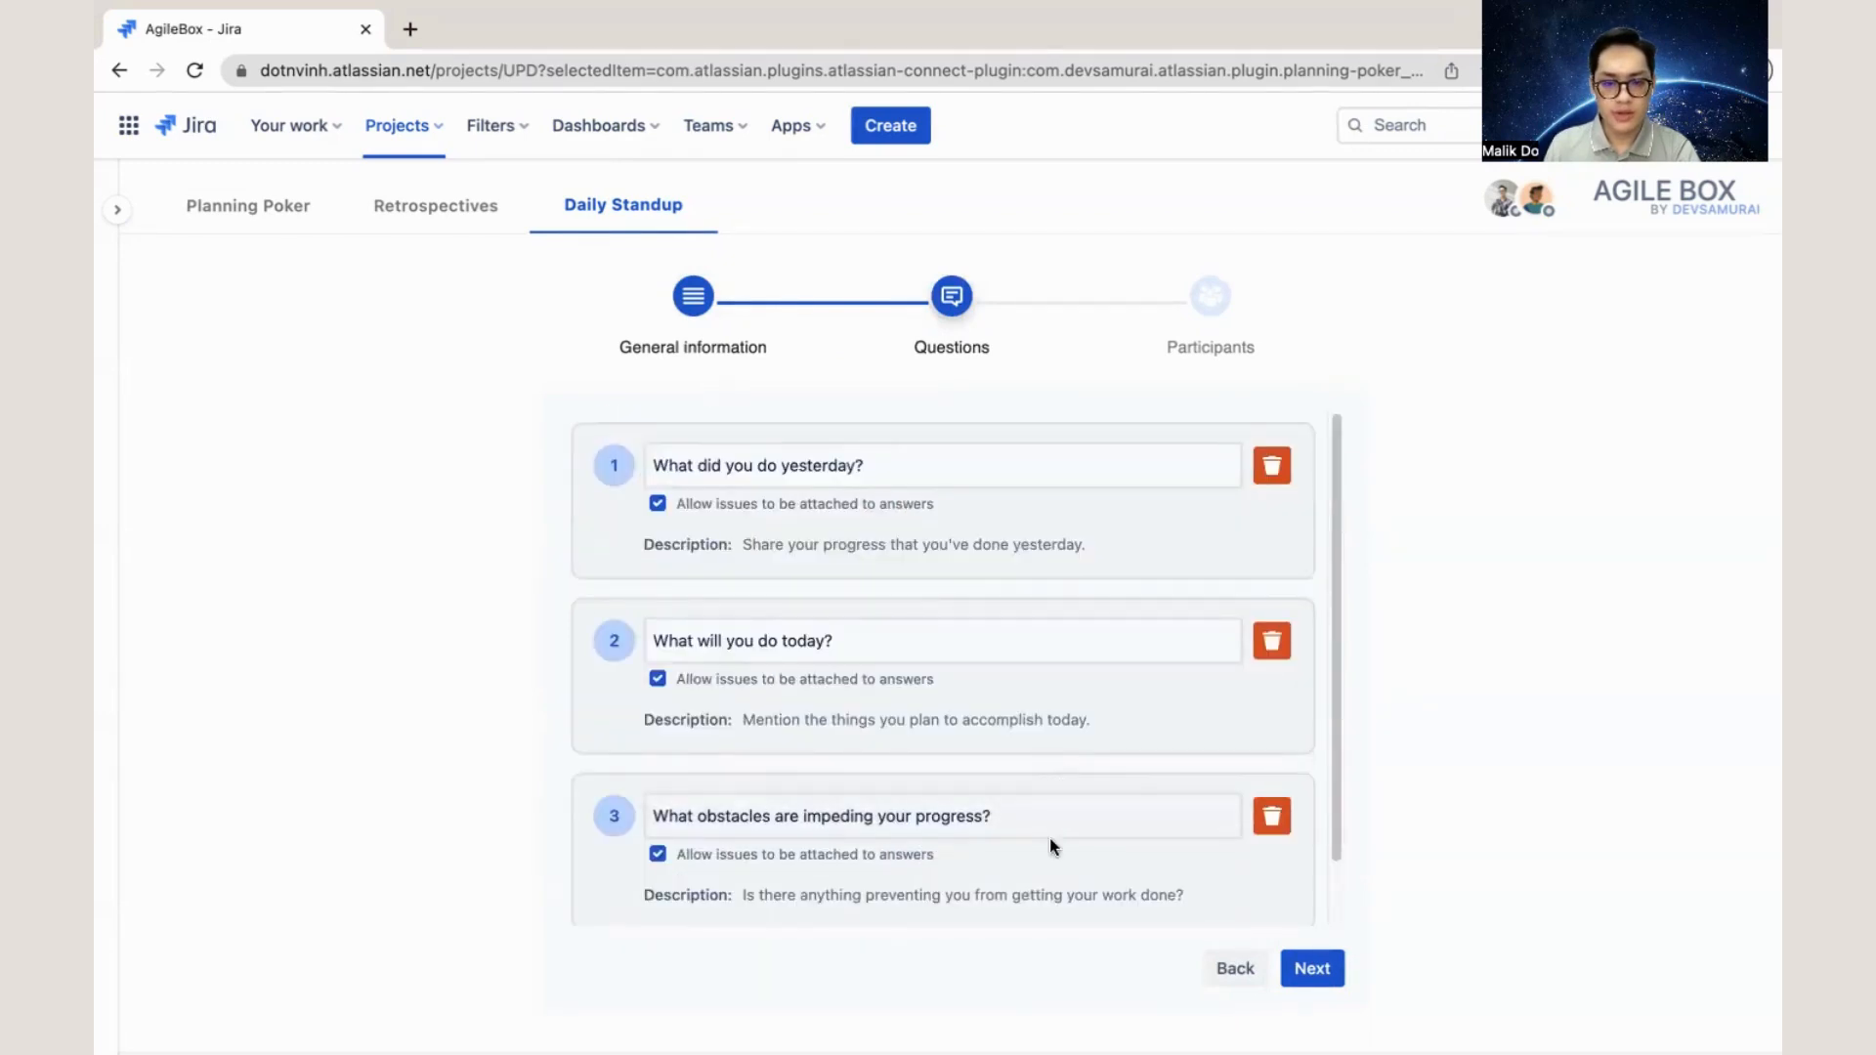
left_click(1309, 968)
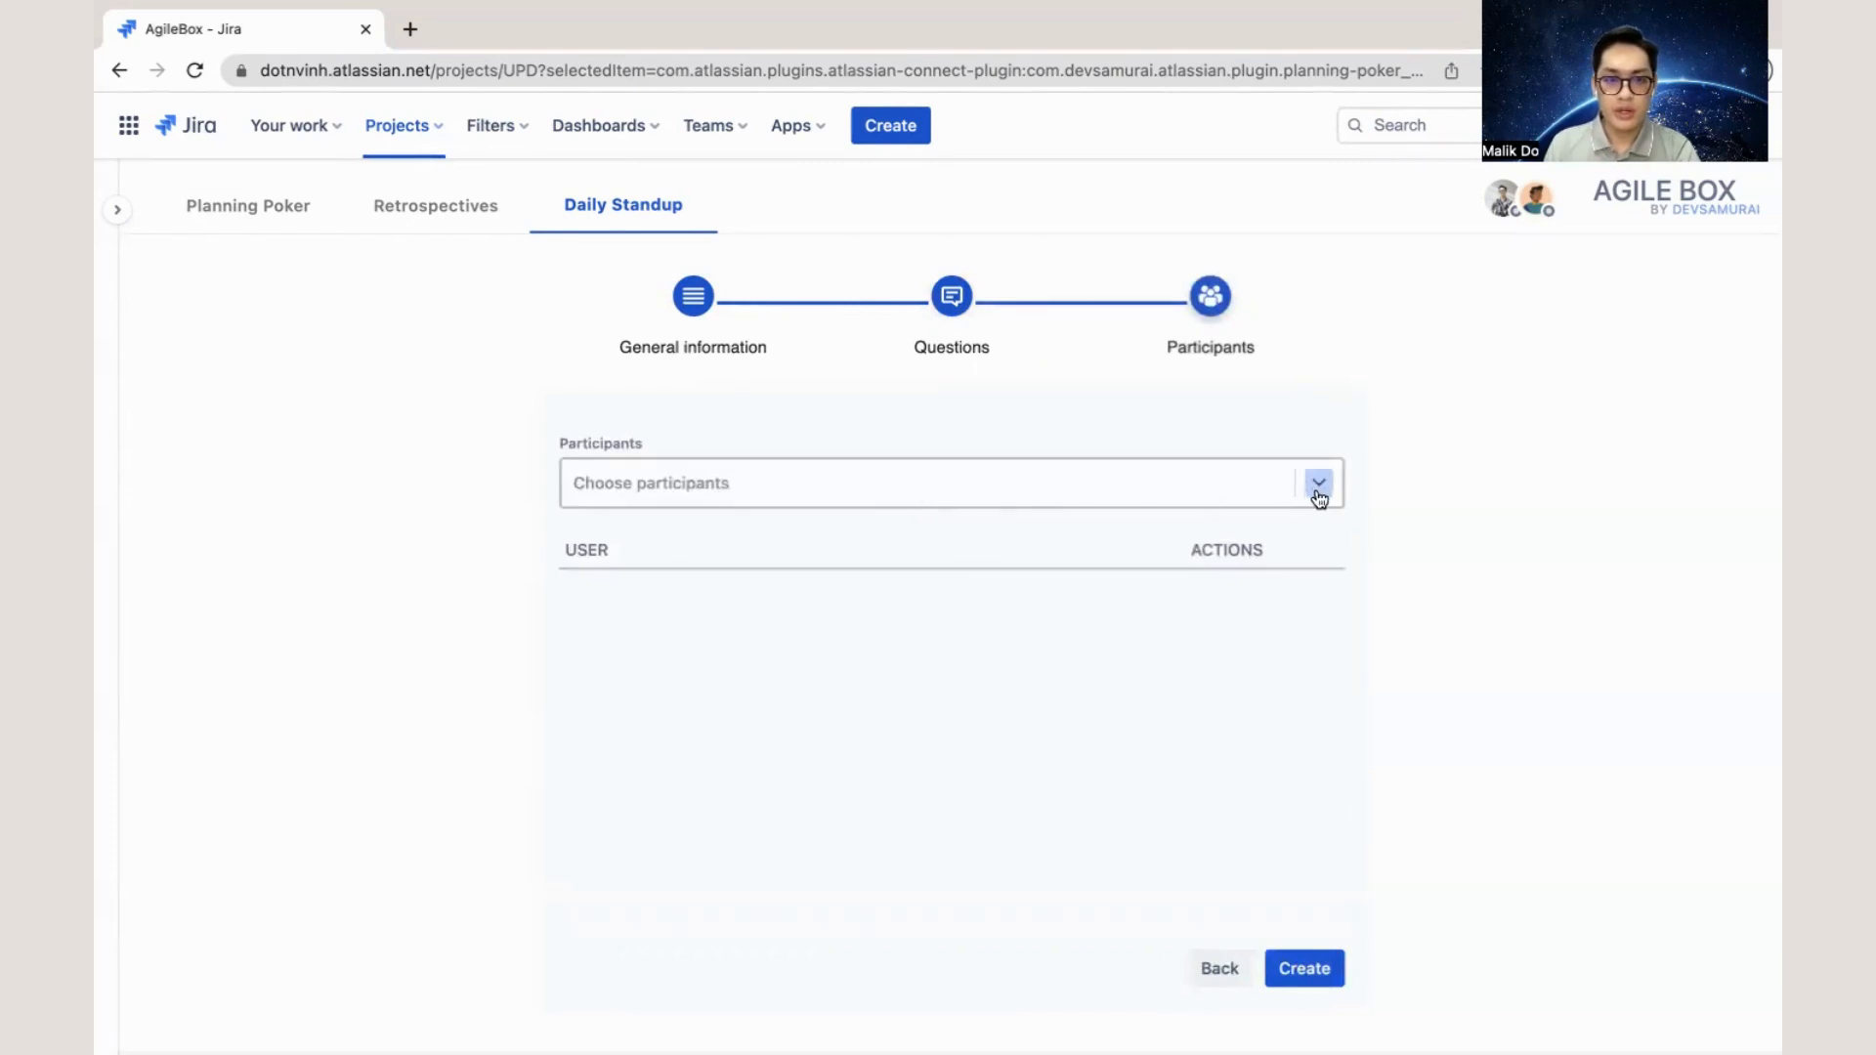
left_click(1308, 973)
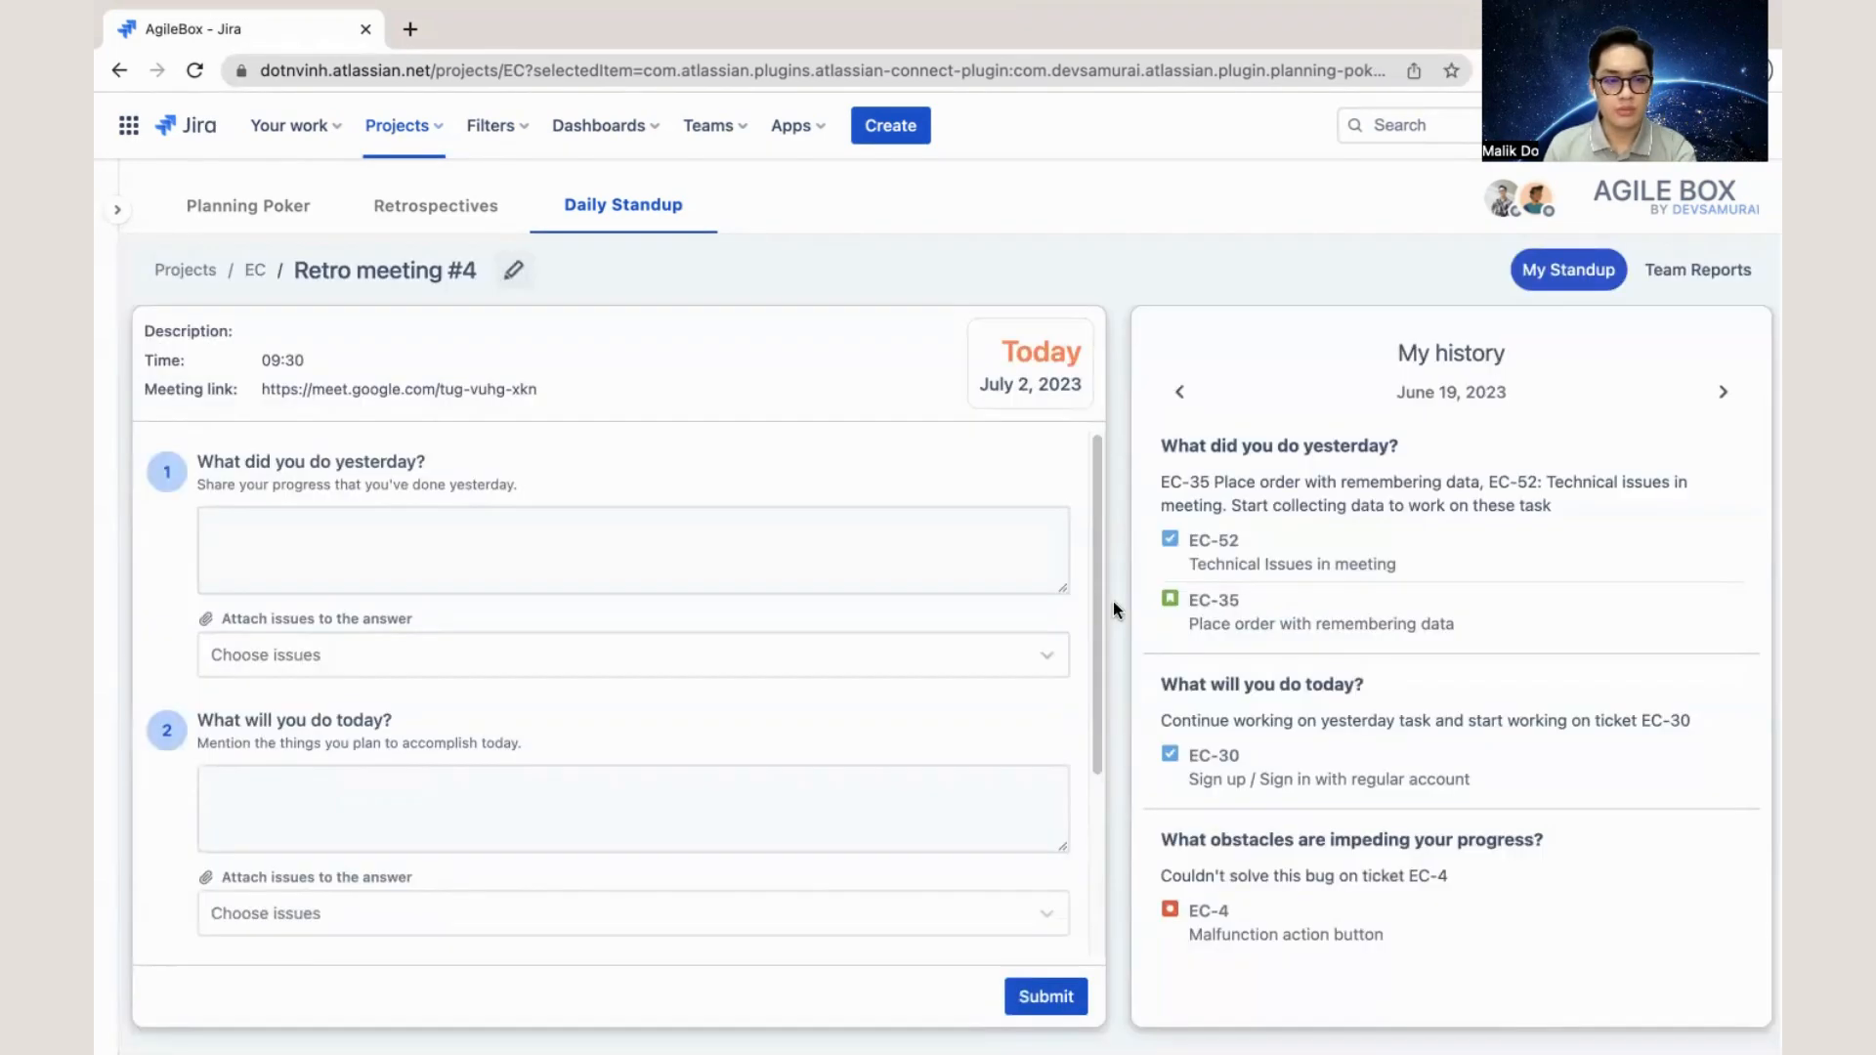
- Look over the answer fields and the attachable issues for the standup questions of Retro meeting #4
left_click(955, 561)
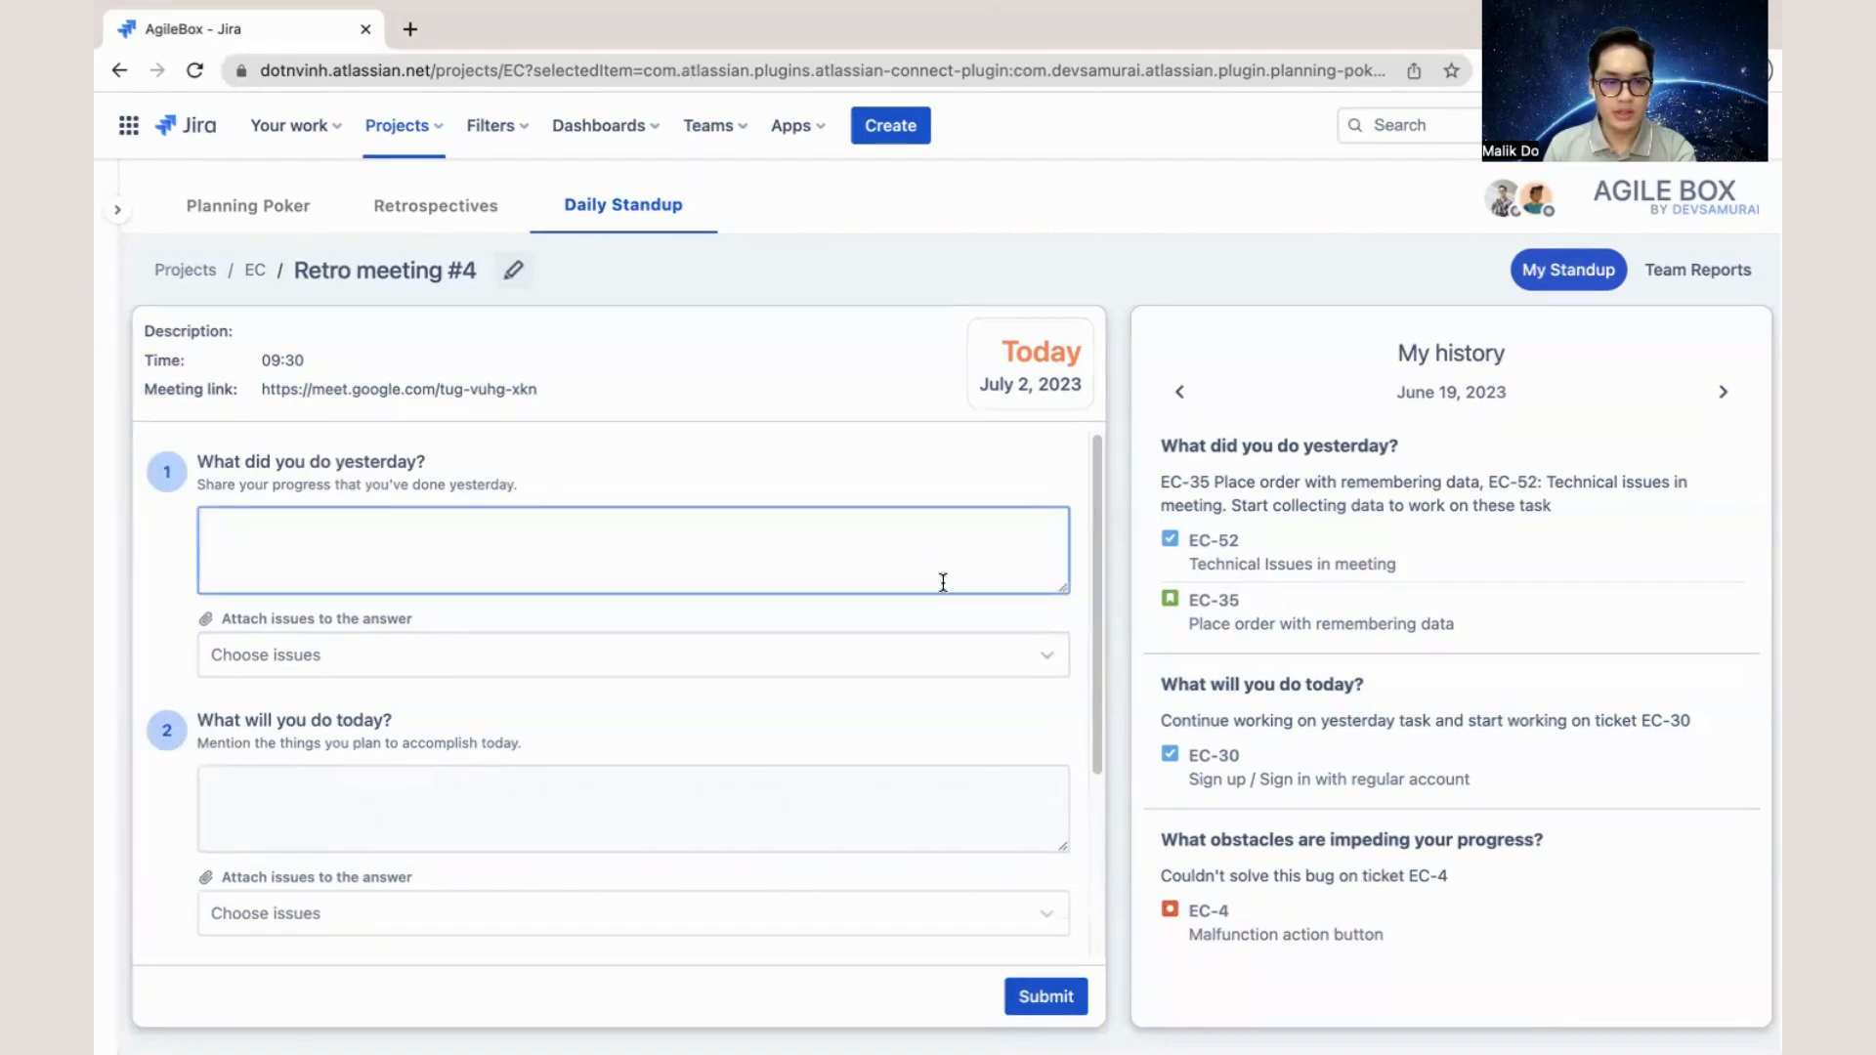
left_click(942, 654)
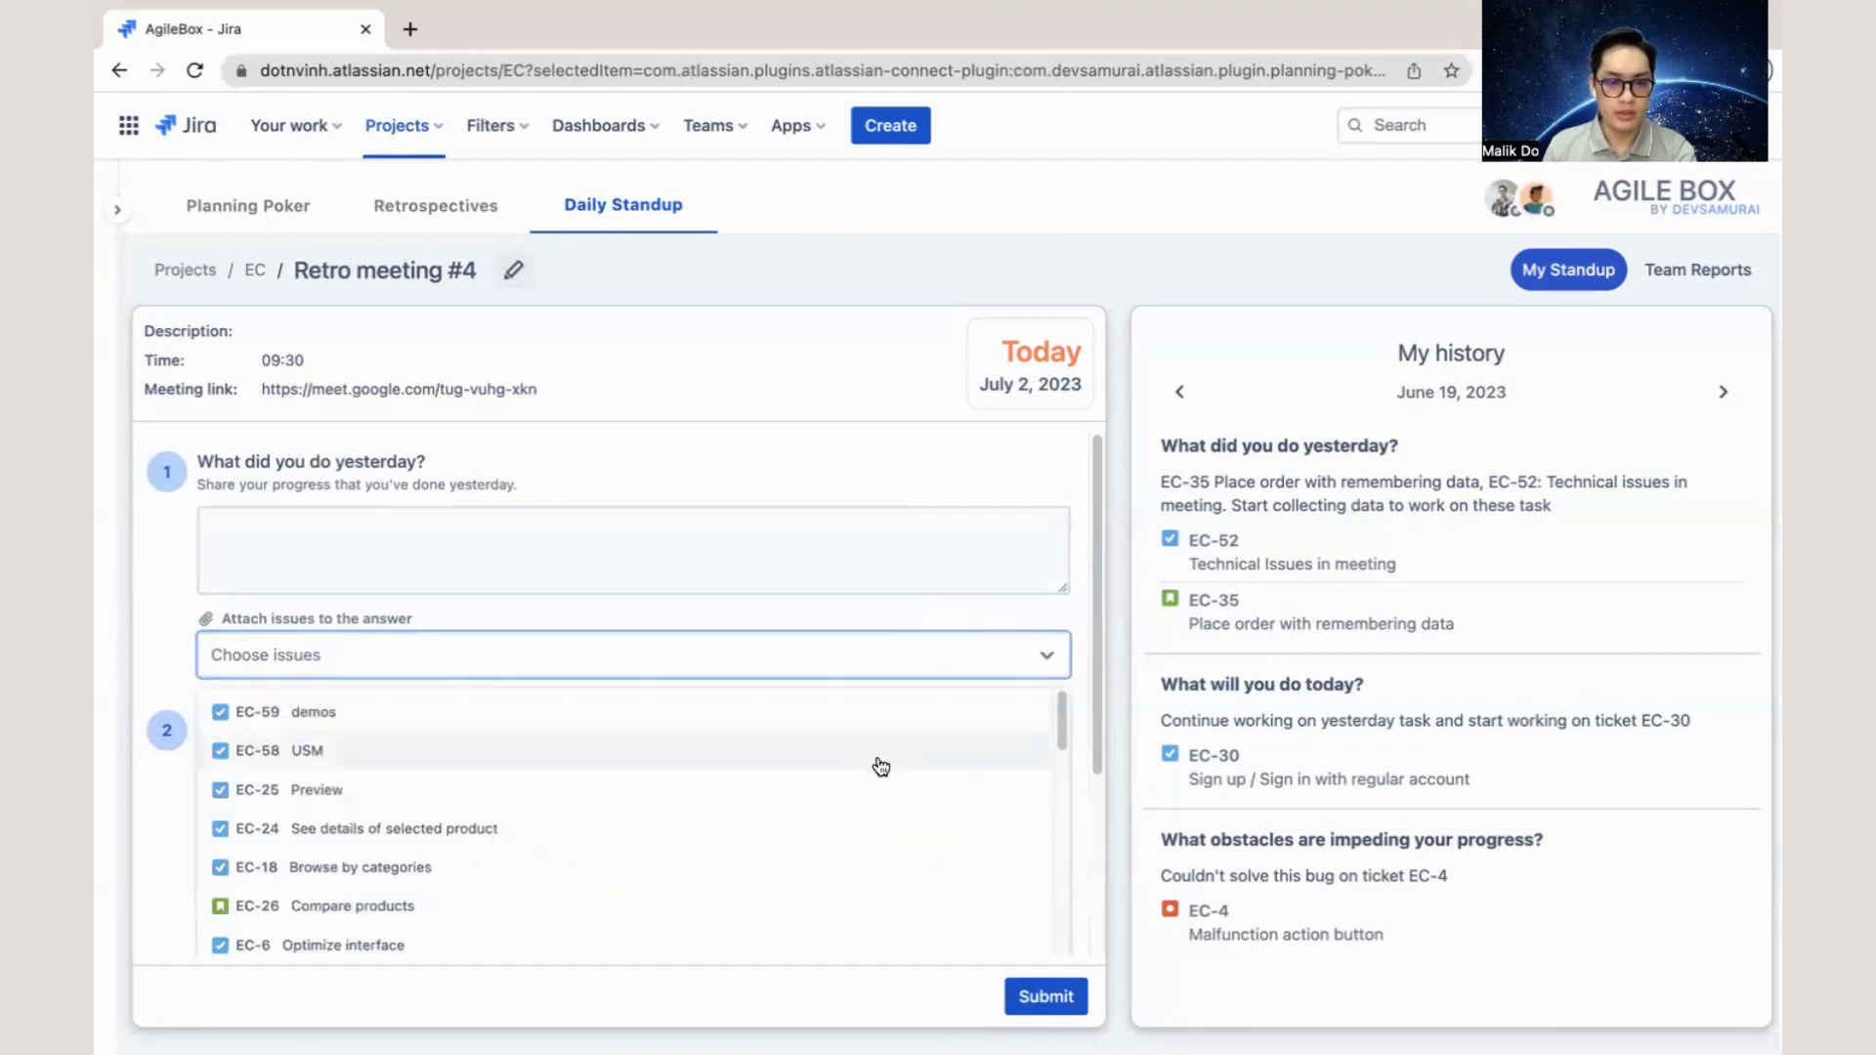
left_click(877, 617)
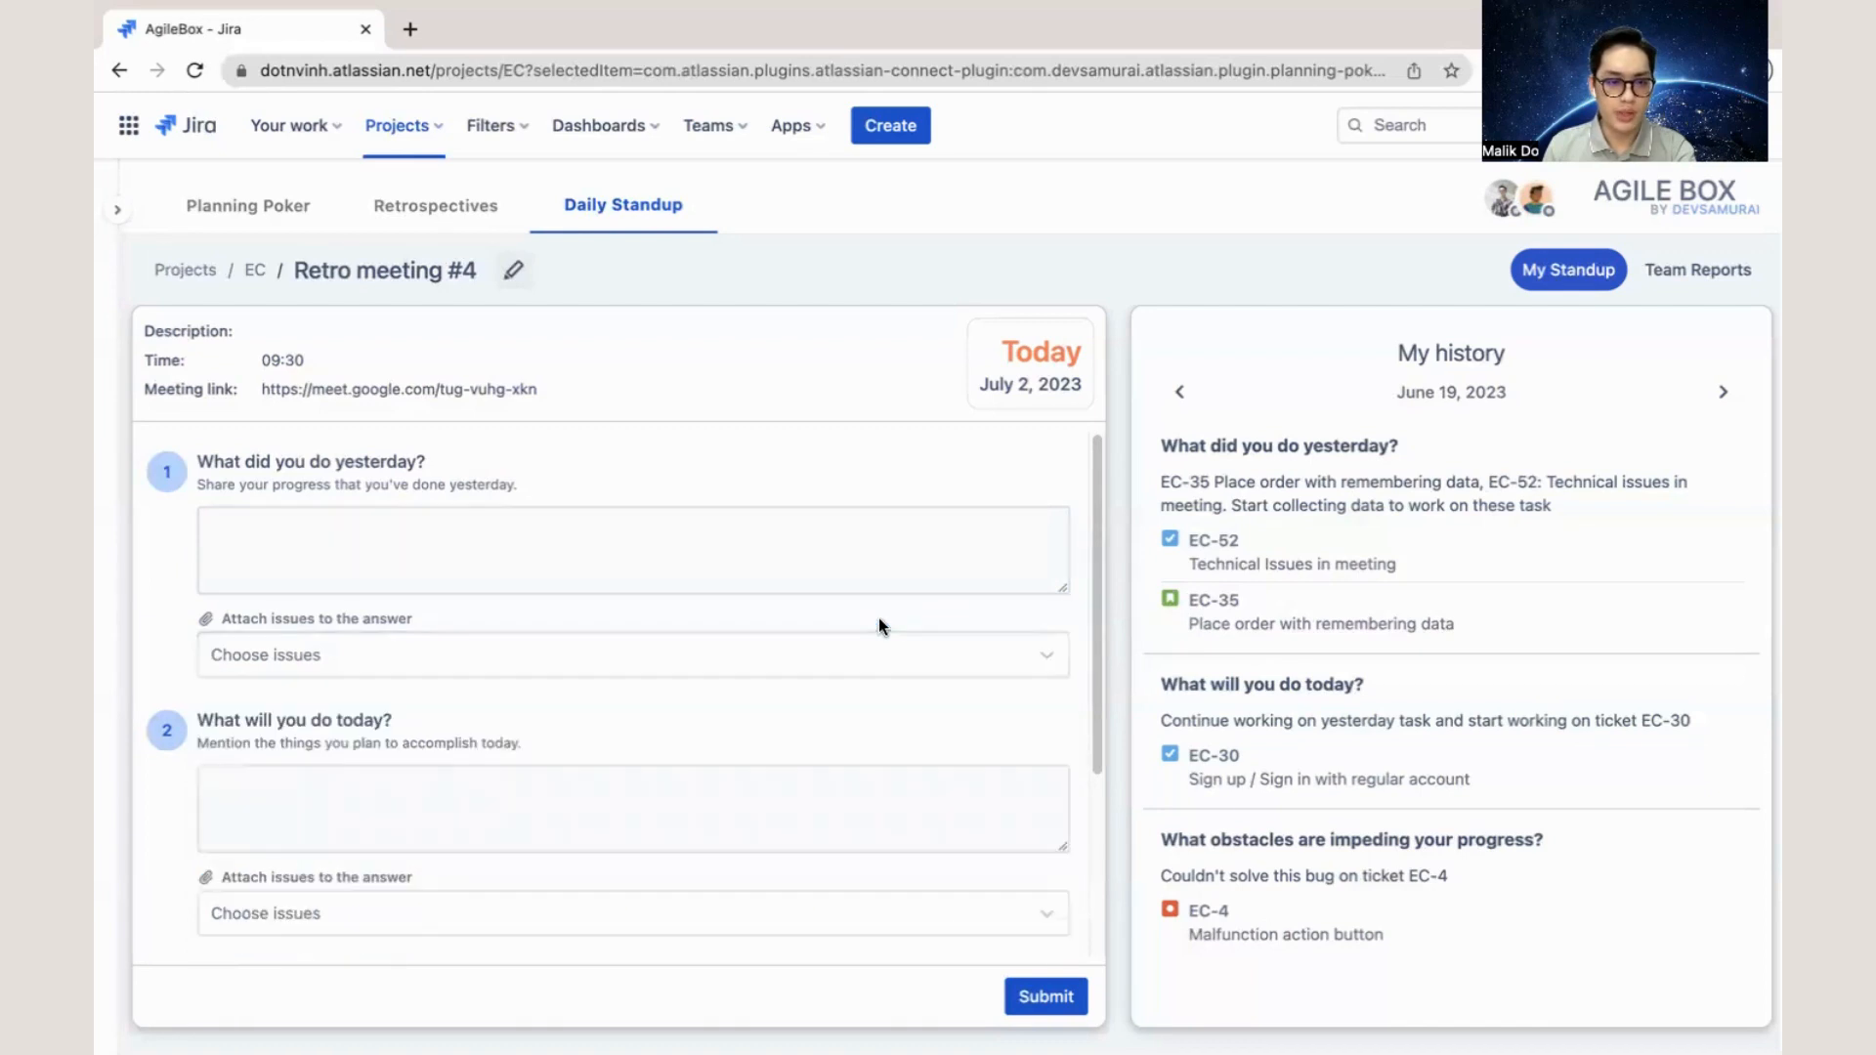
left_click(823, 584)
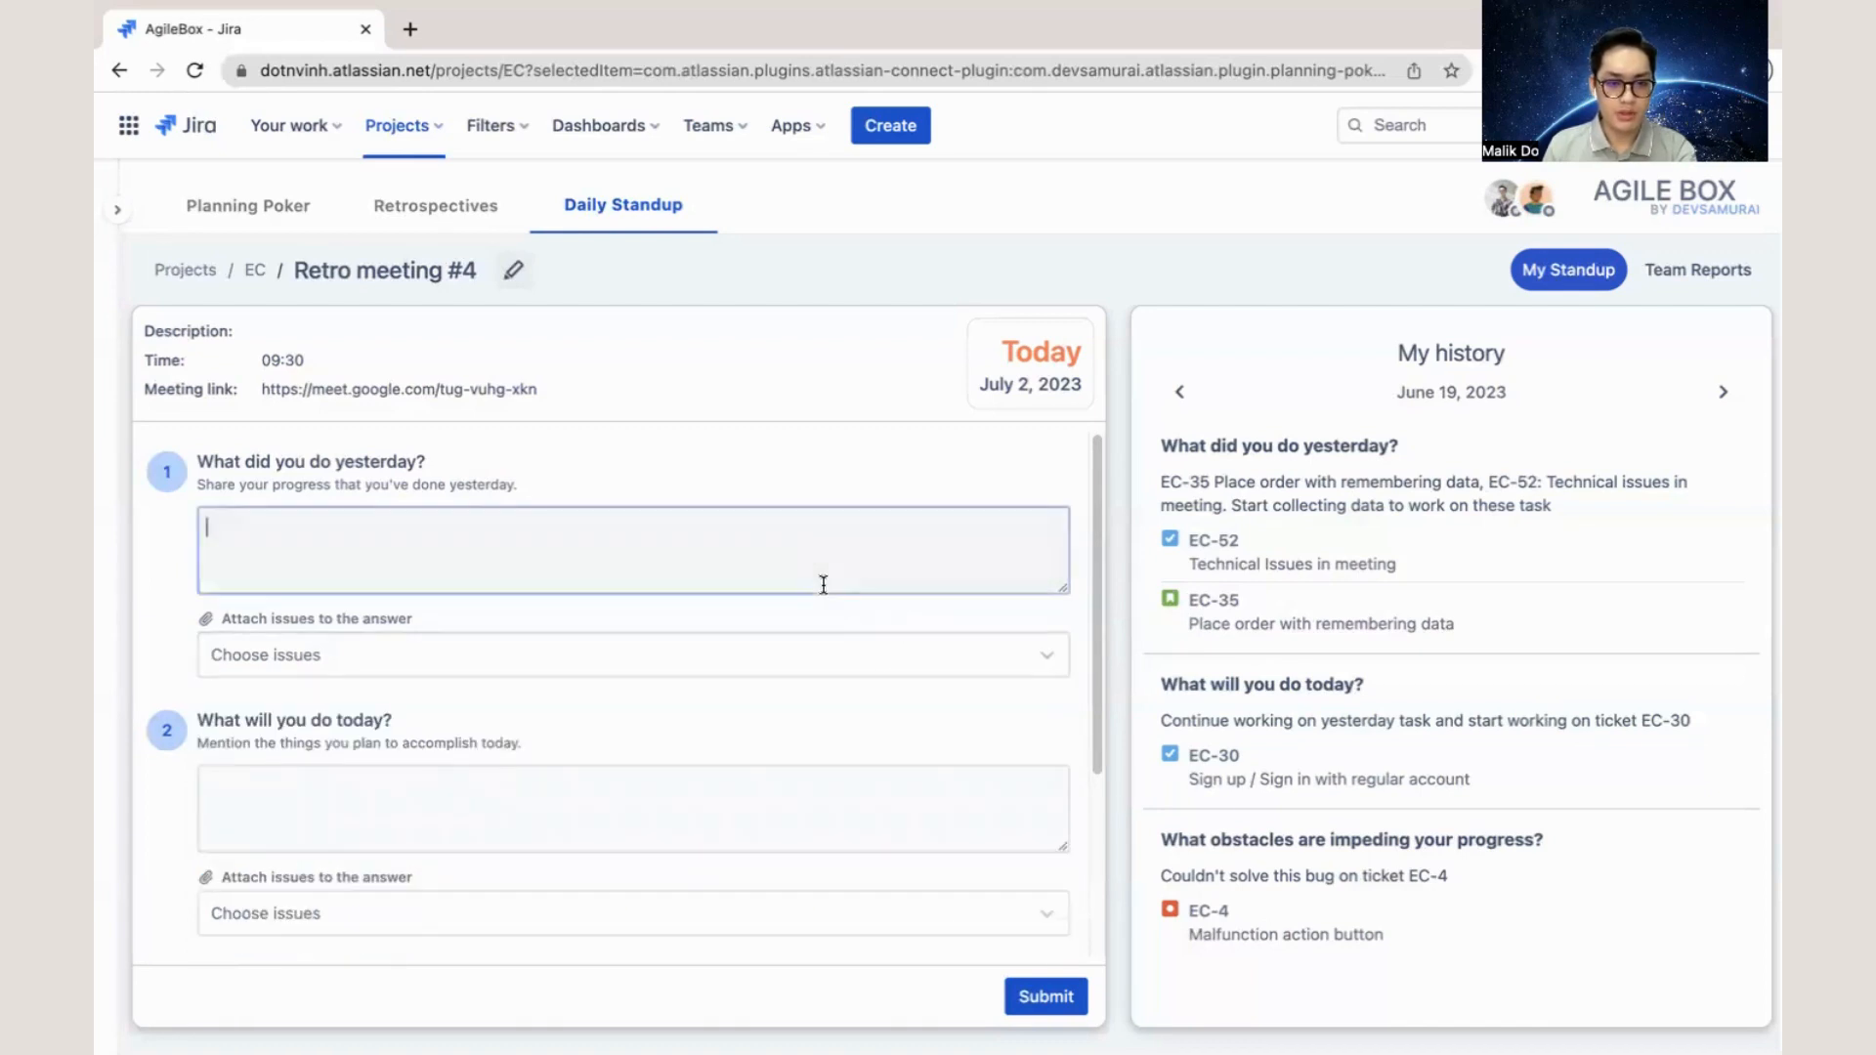
scroll(811, 684, "down", 5)
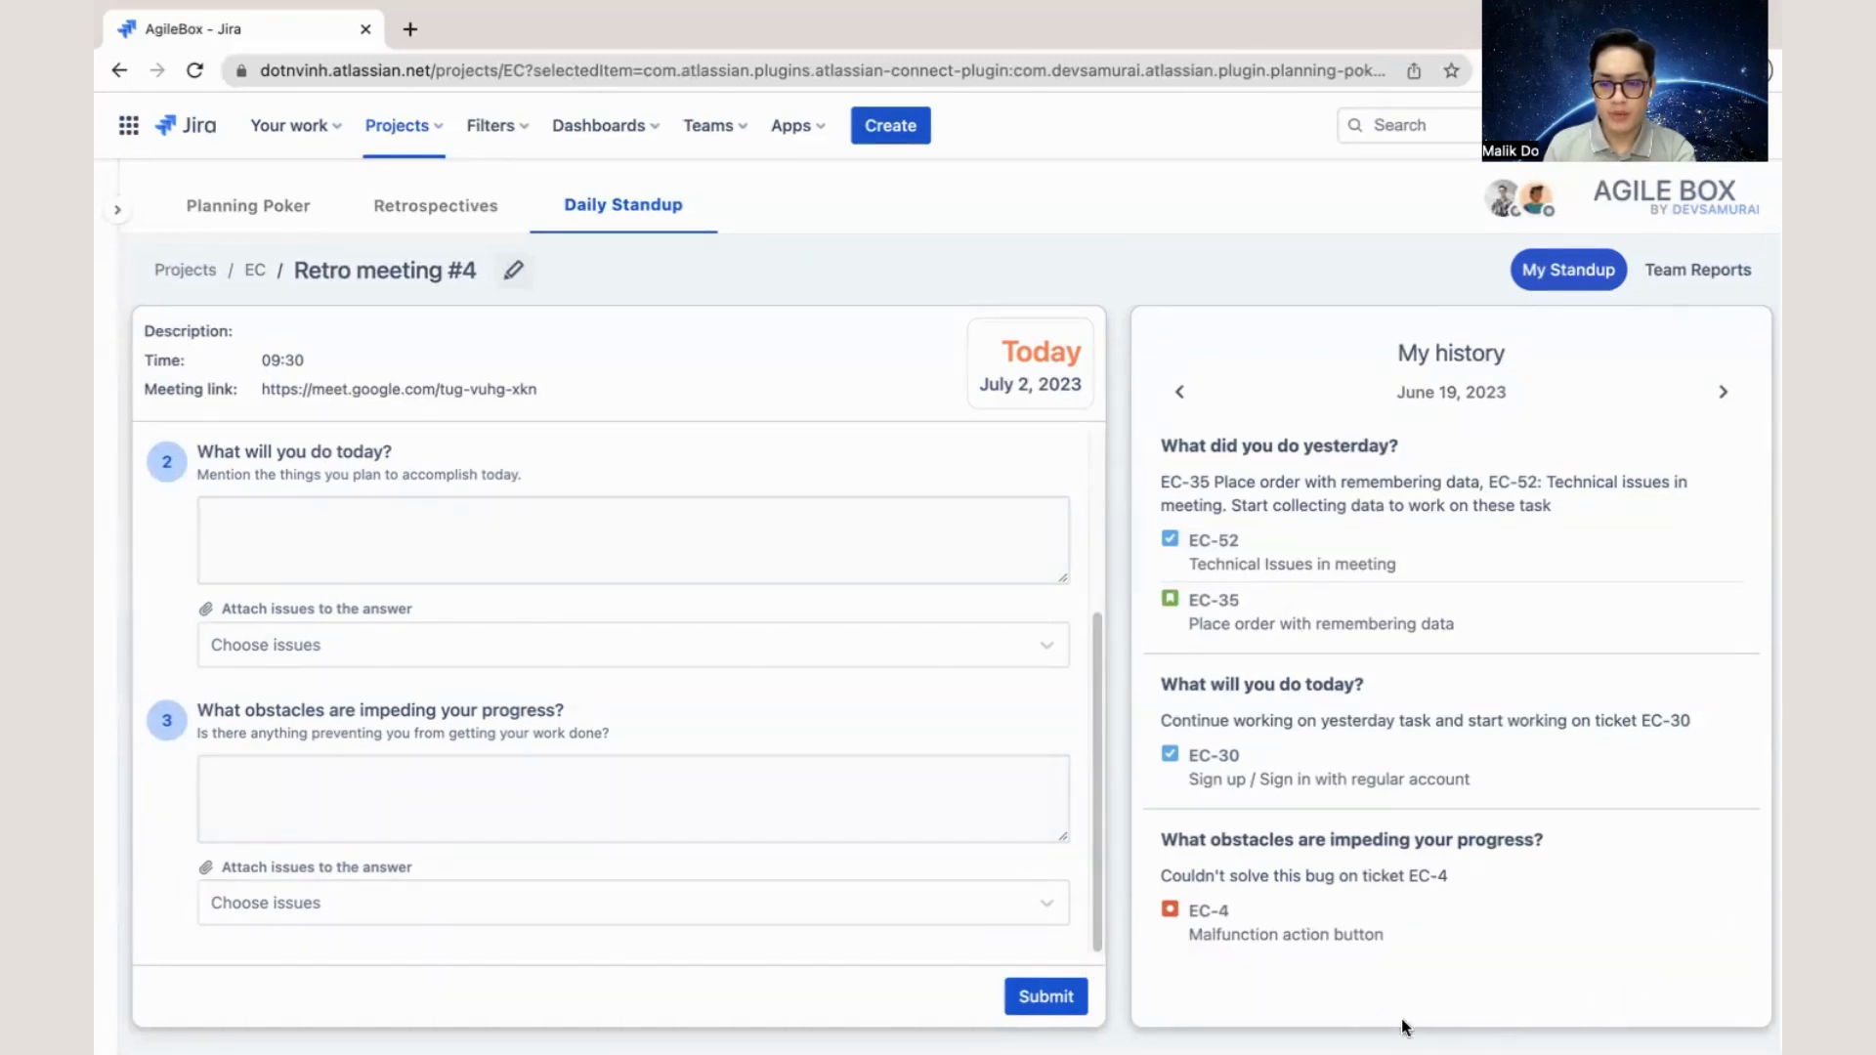
- View the personal standup history for June 20, 2023, and go back one day to June 19
left_click(1448, 401)
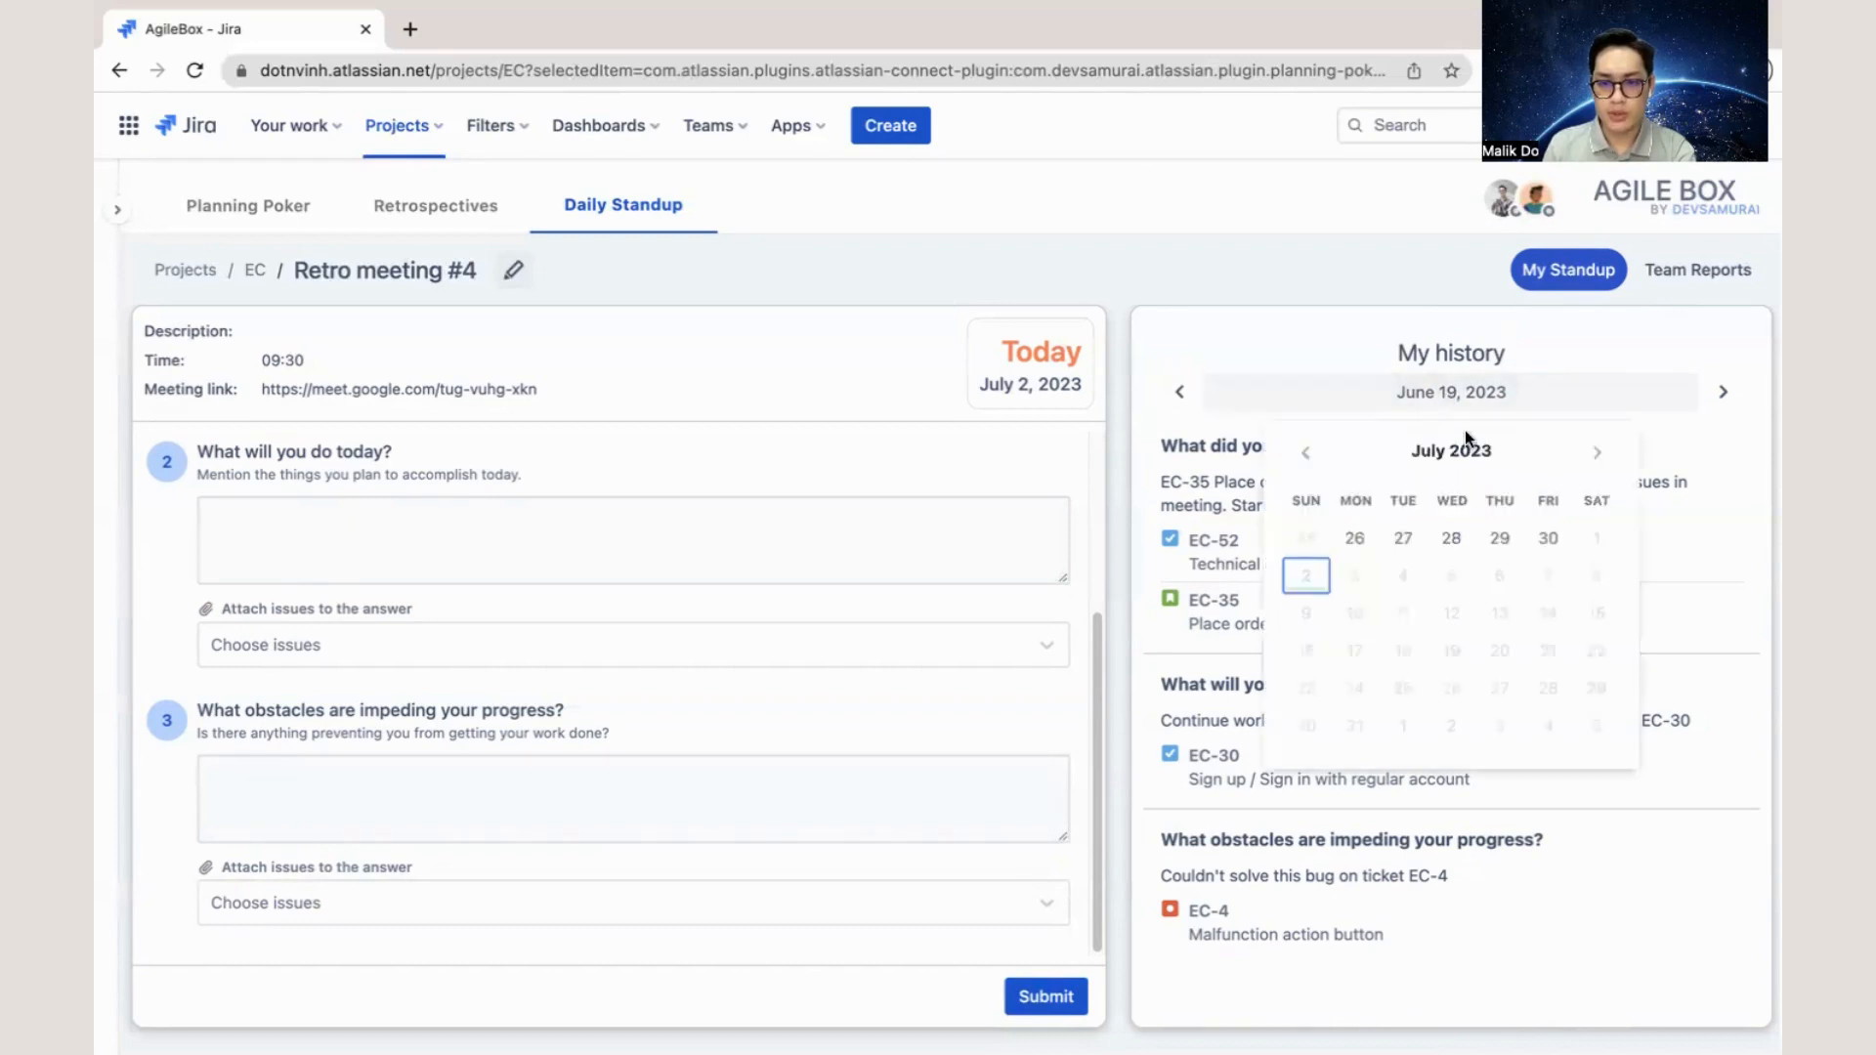
left_click(1302, 462)
left_click(1403, 651)
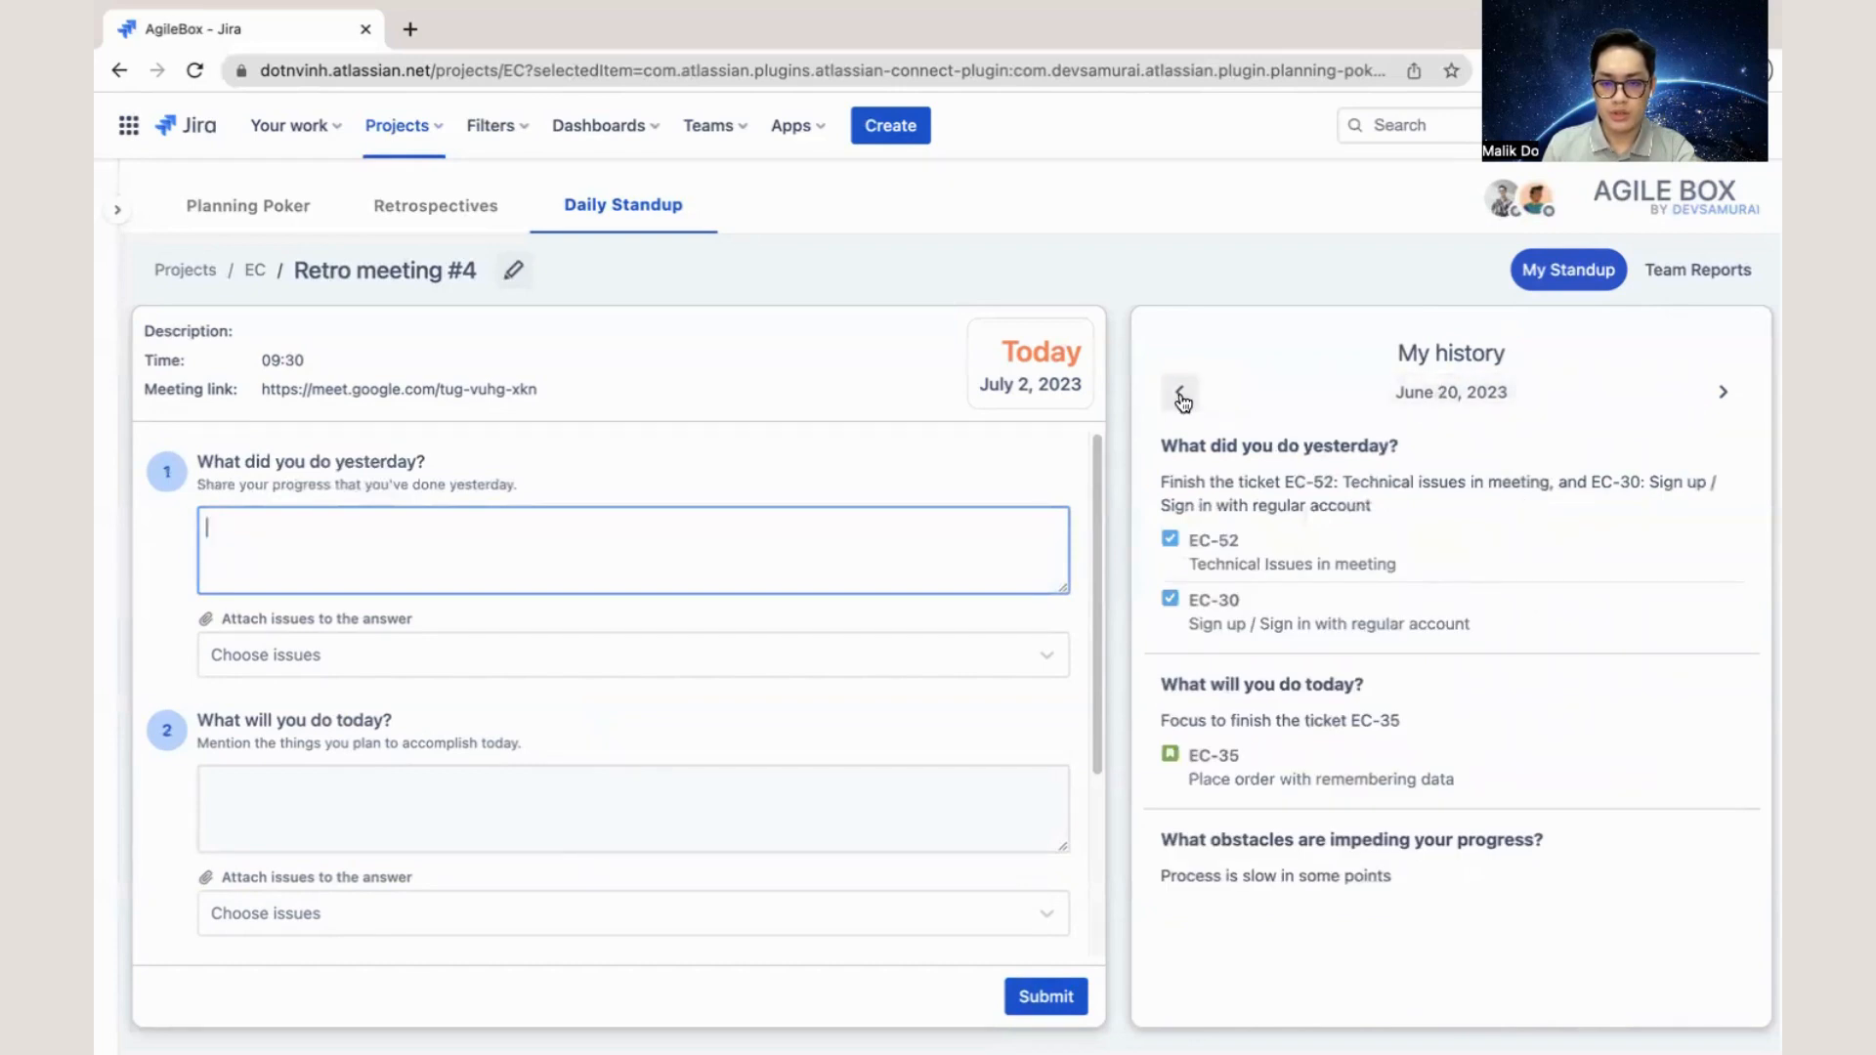
left_click(1179, 395)
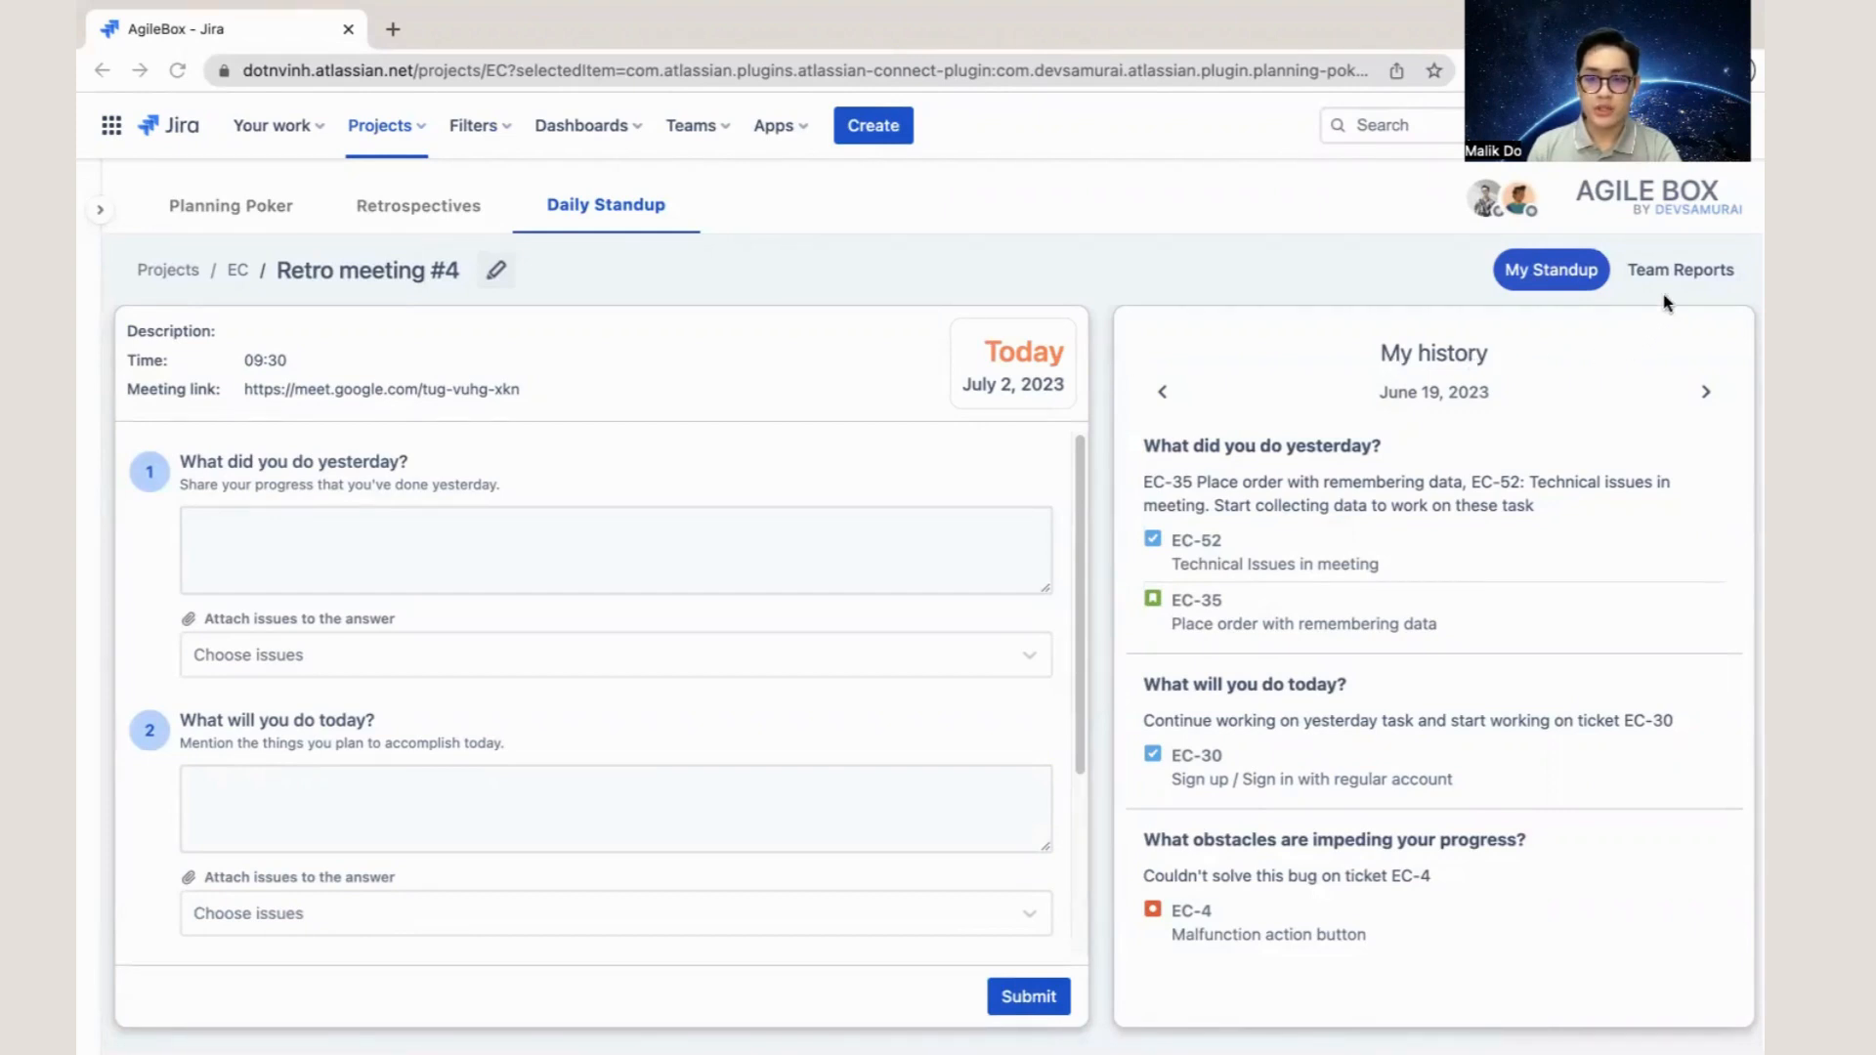
- Open the team reports for June 19, 2023, and read through the members' standup answers and attached issues
left_click(1688, 276)
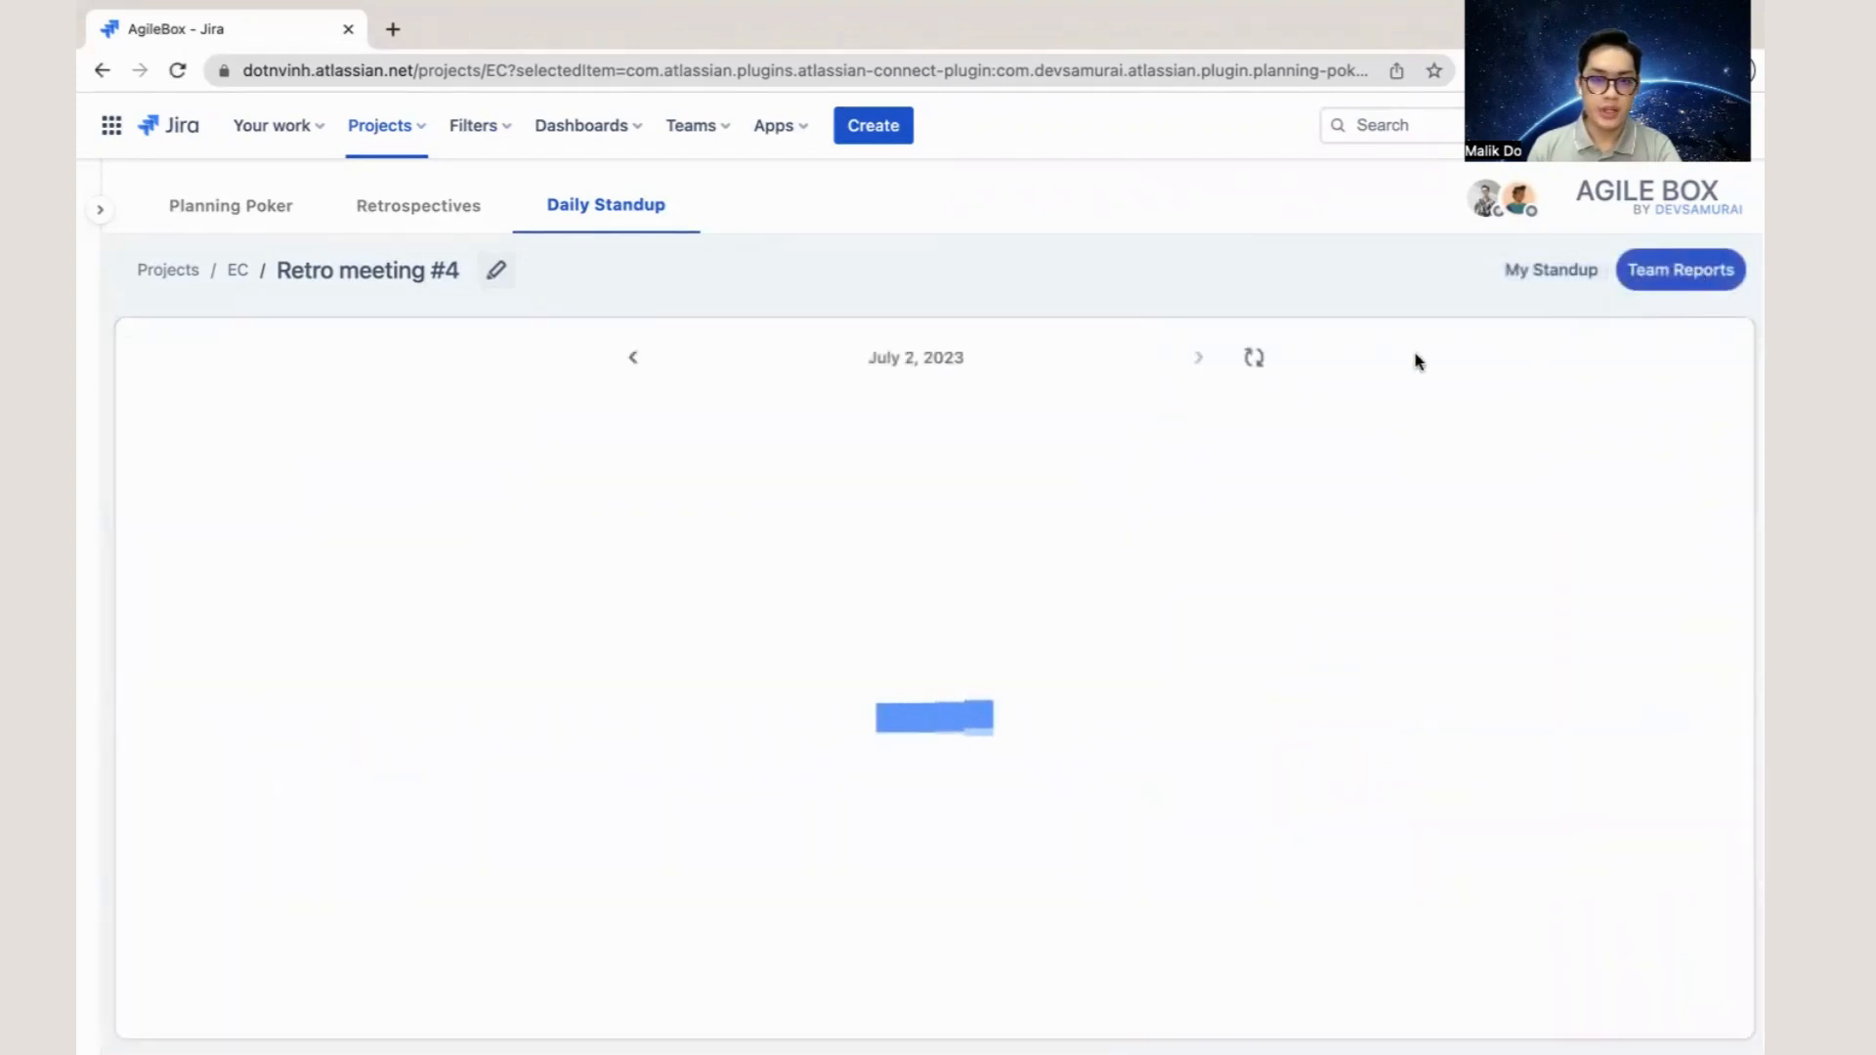
left_click(912, 369)
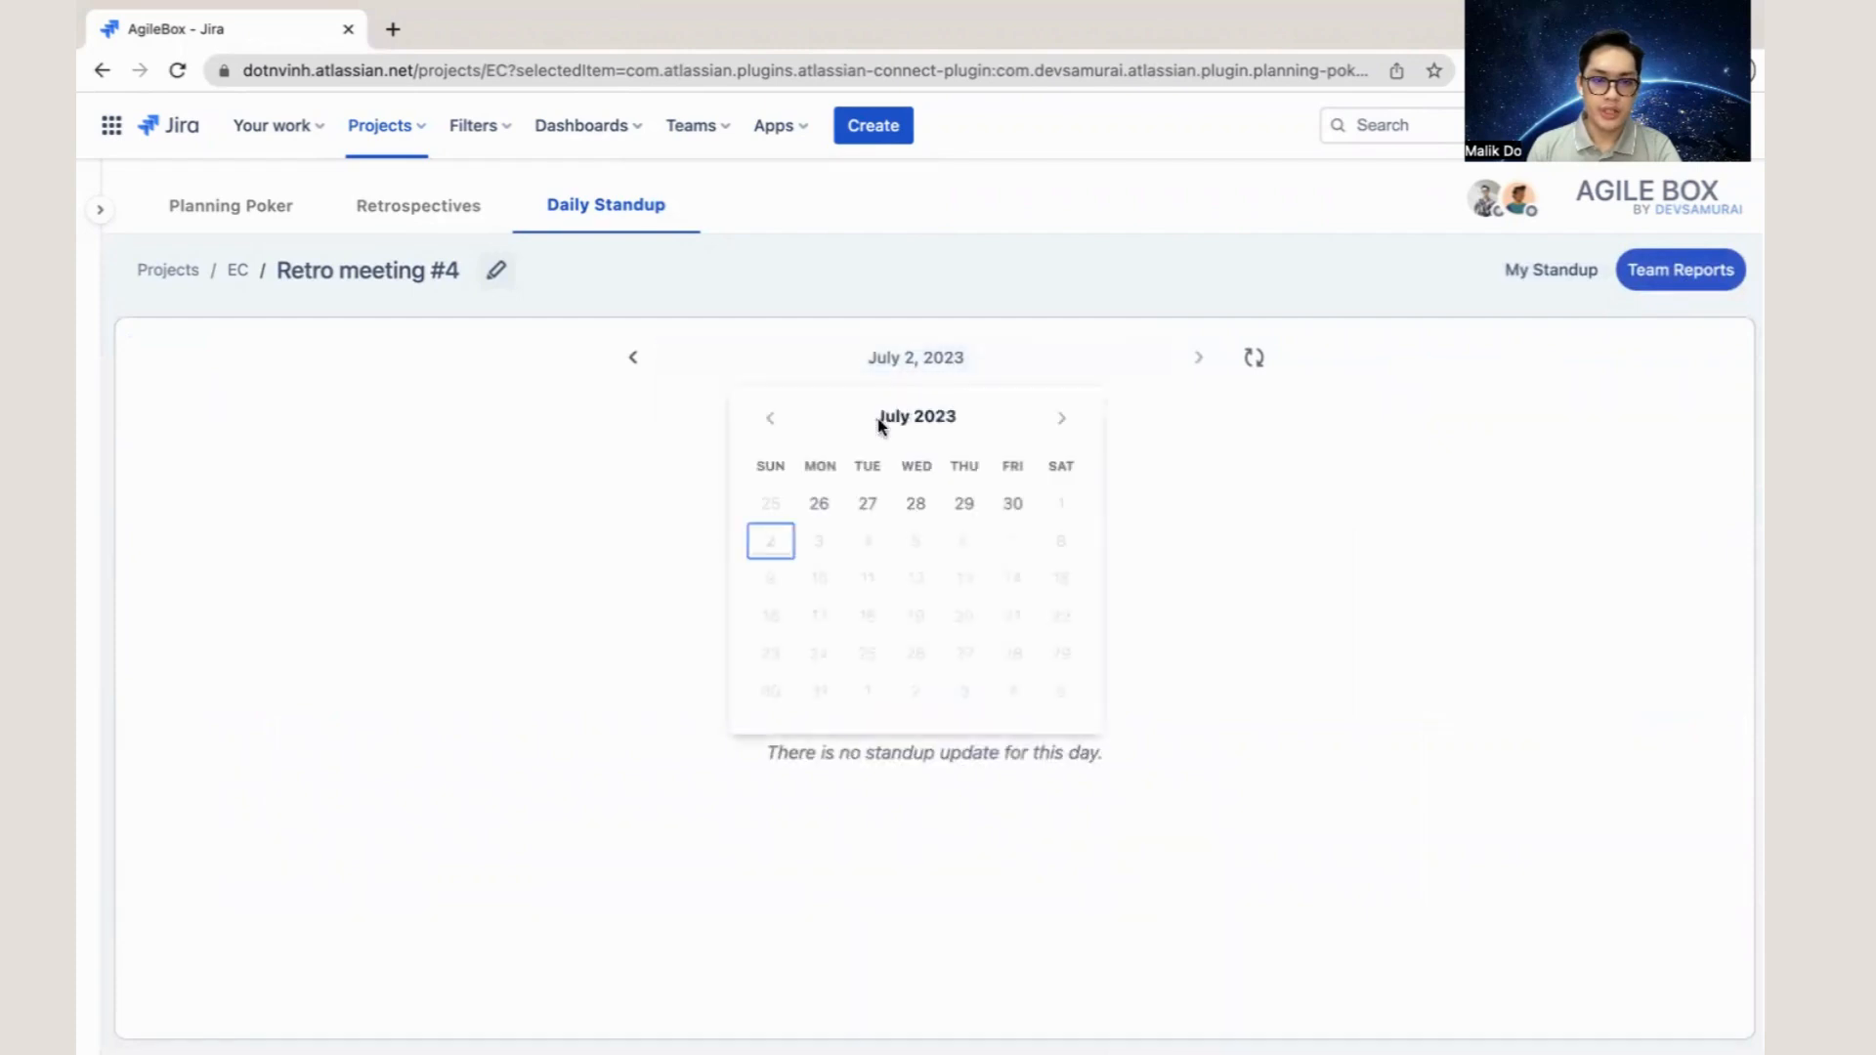
left_click(771, 422)
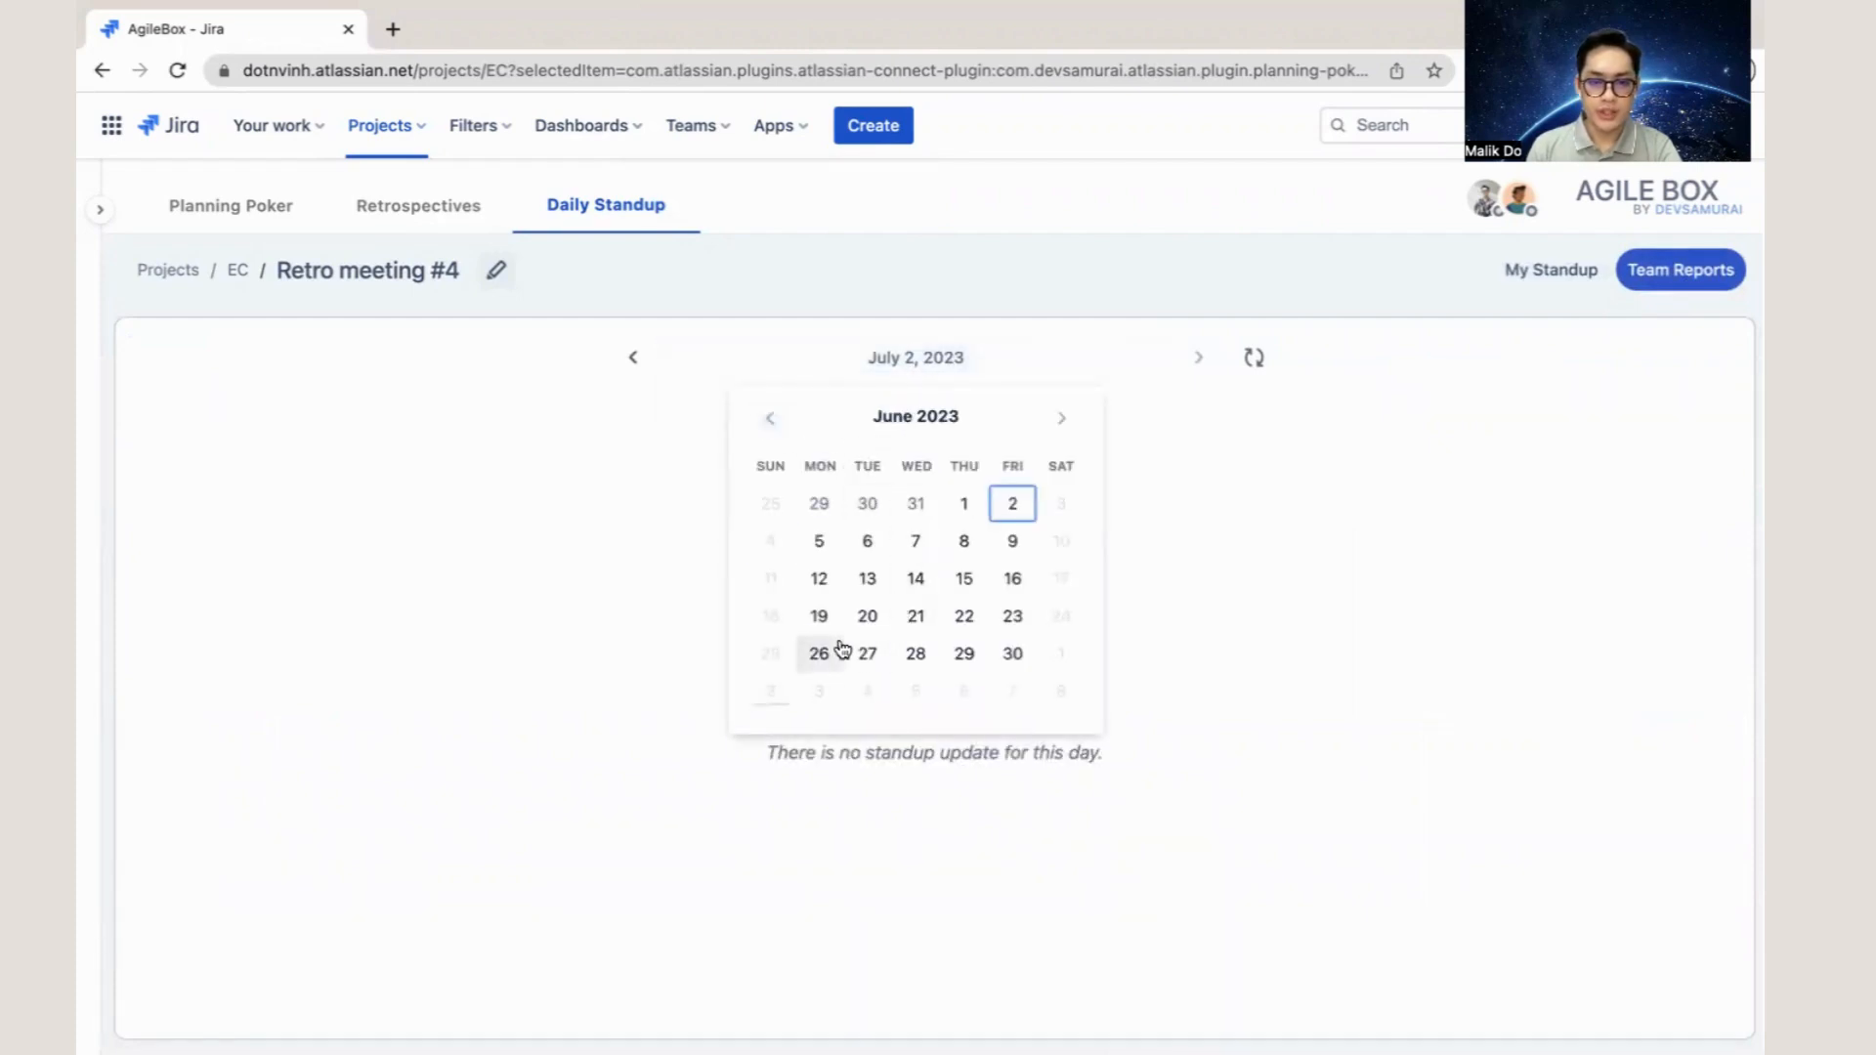
left_click(821, 617)
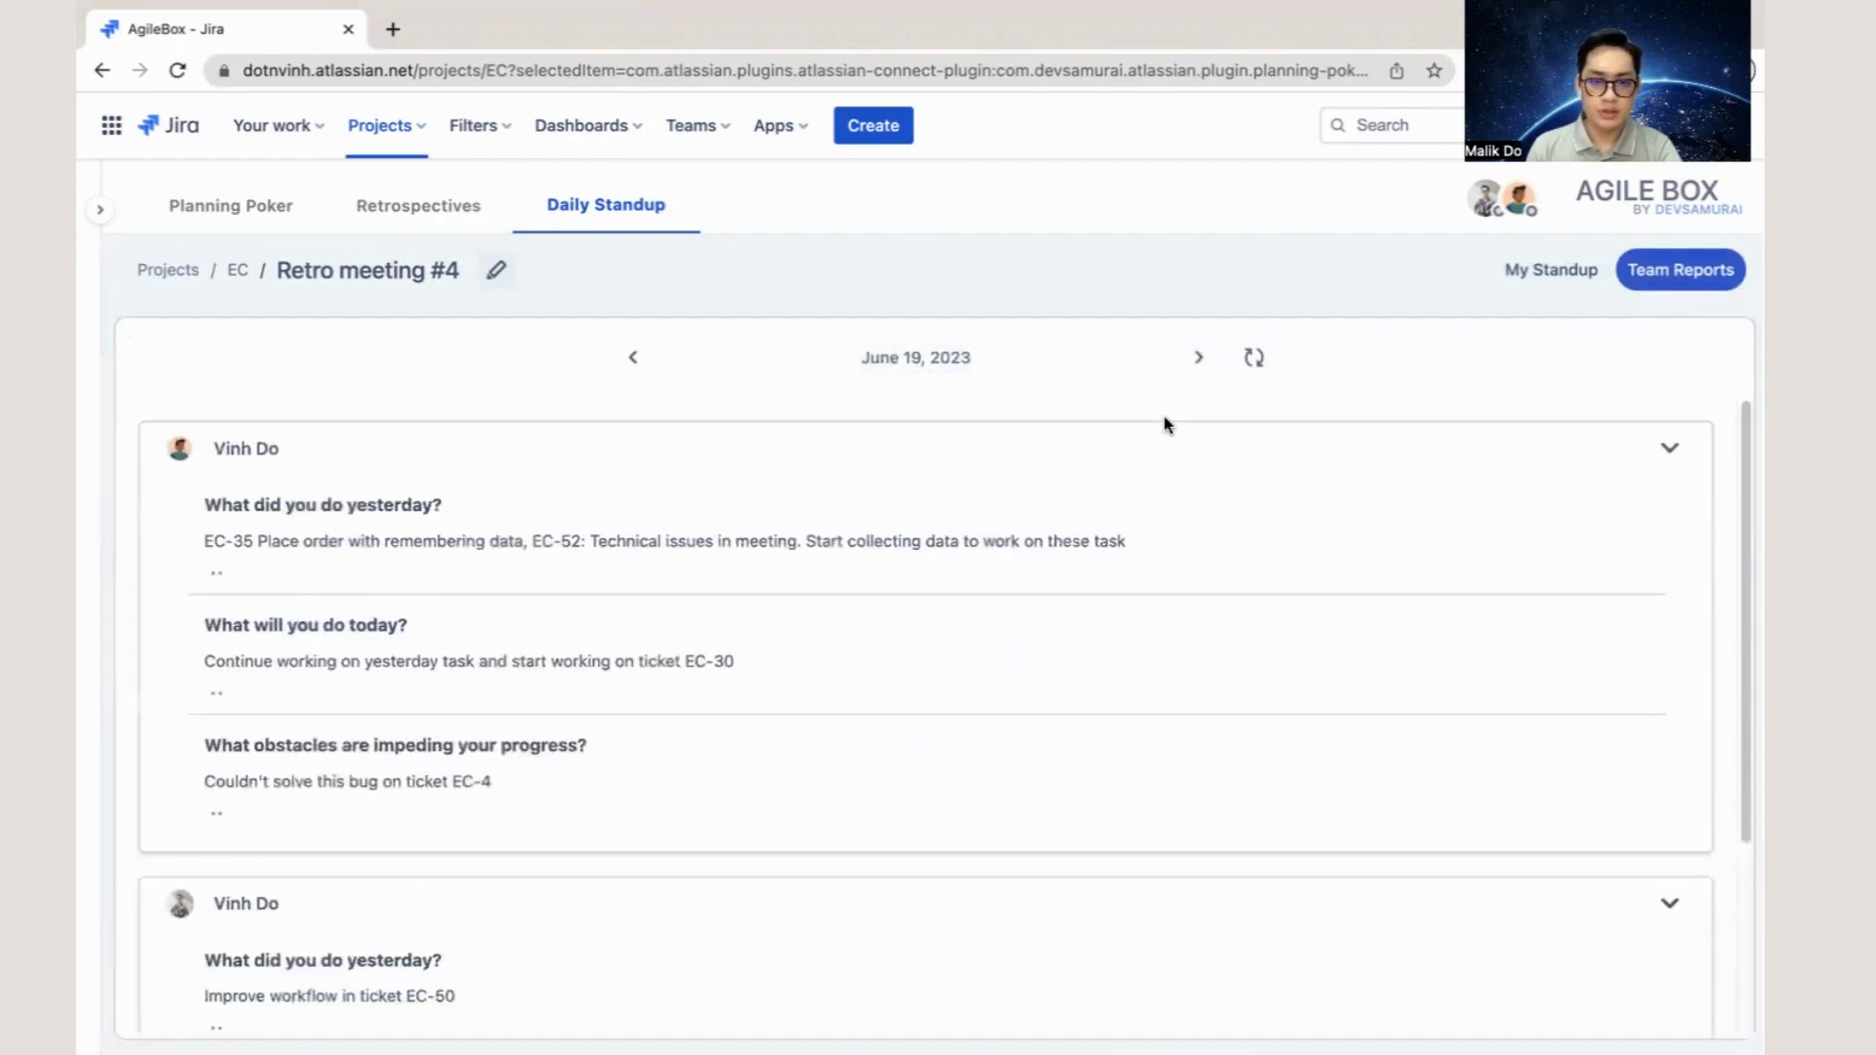
scroll(1102, 531, "down", 6)
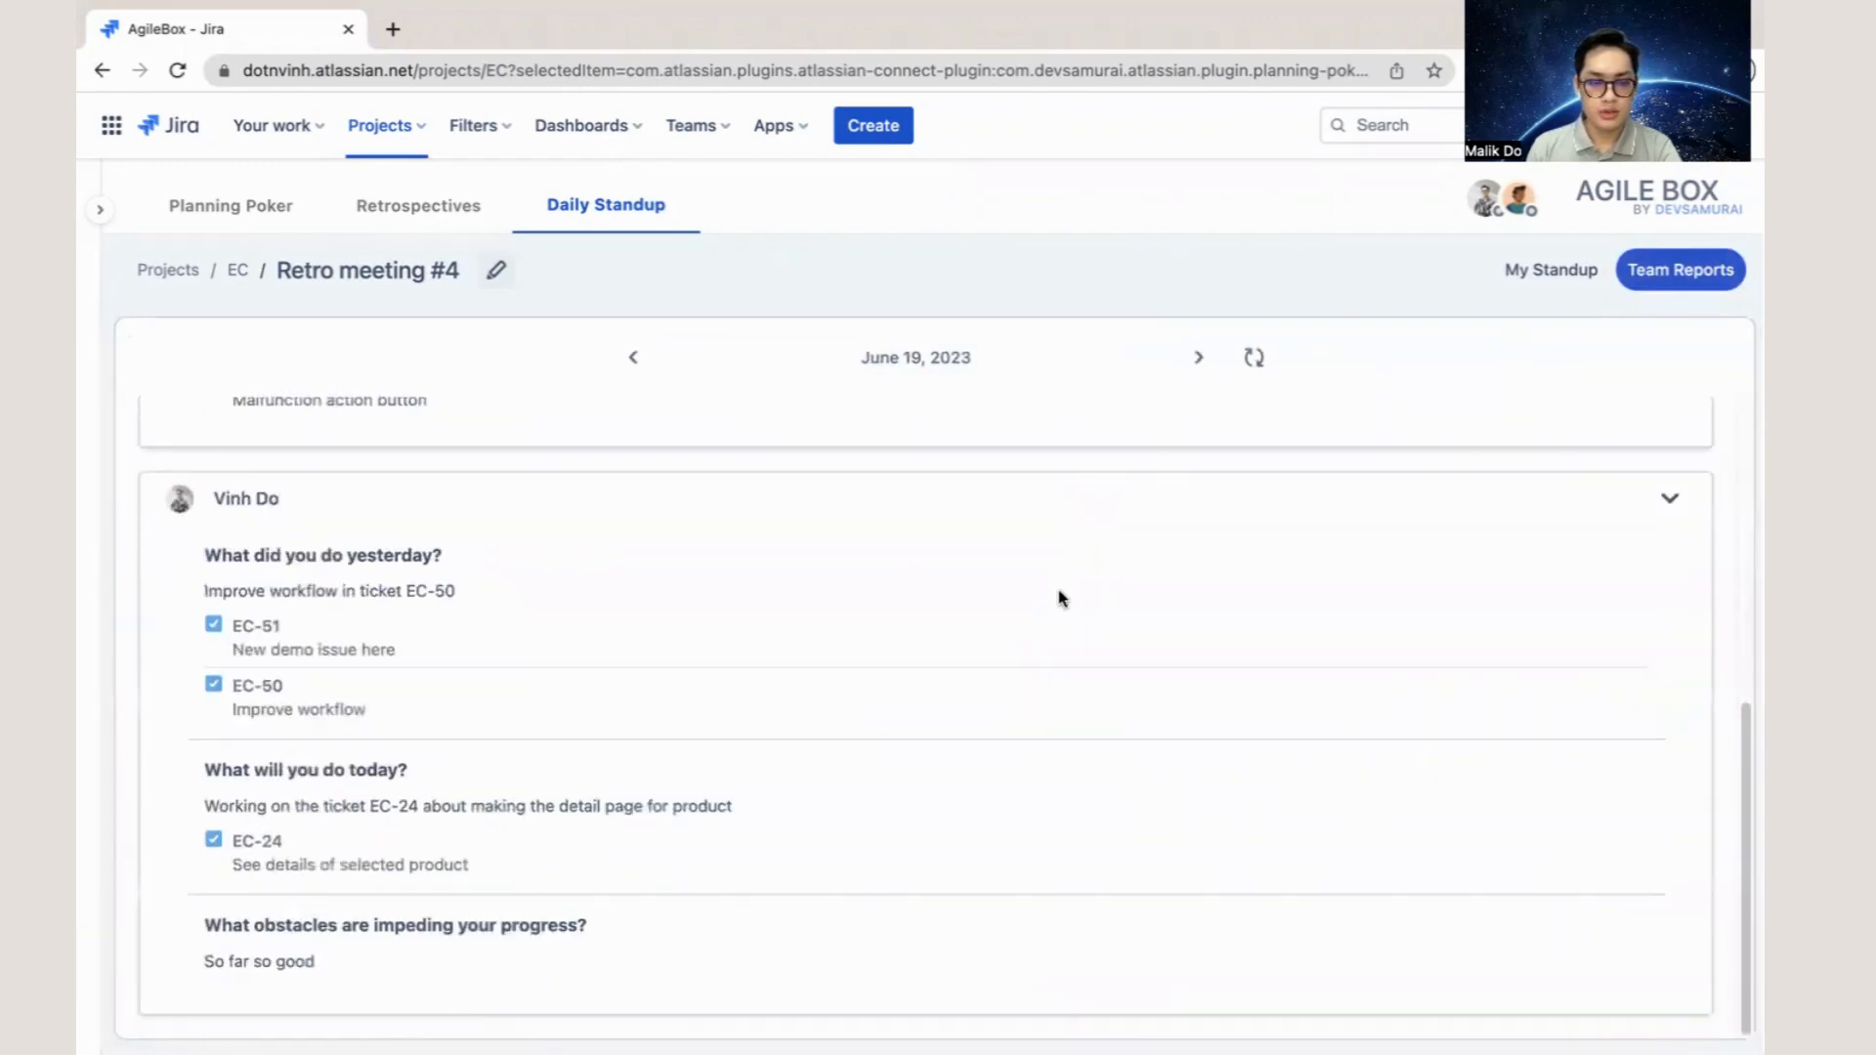
scroll(1057, 630, "up", 5)
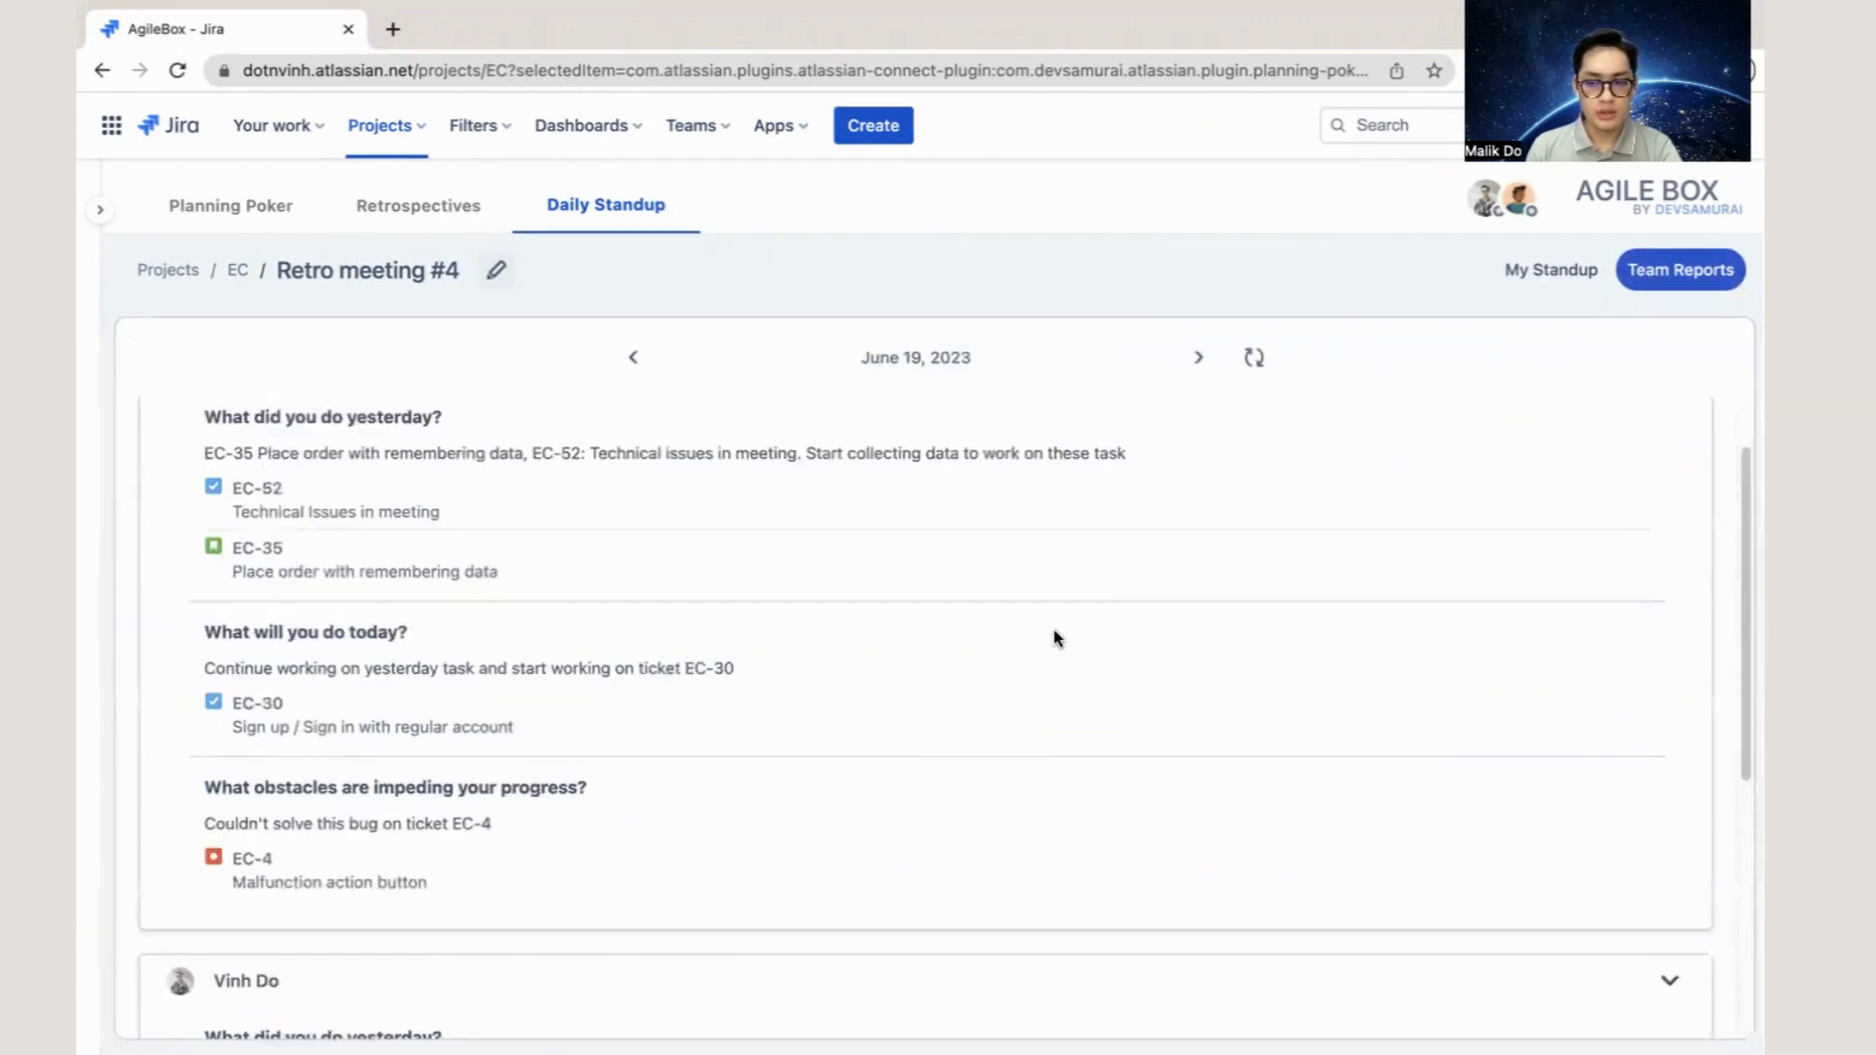